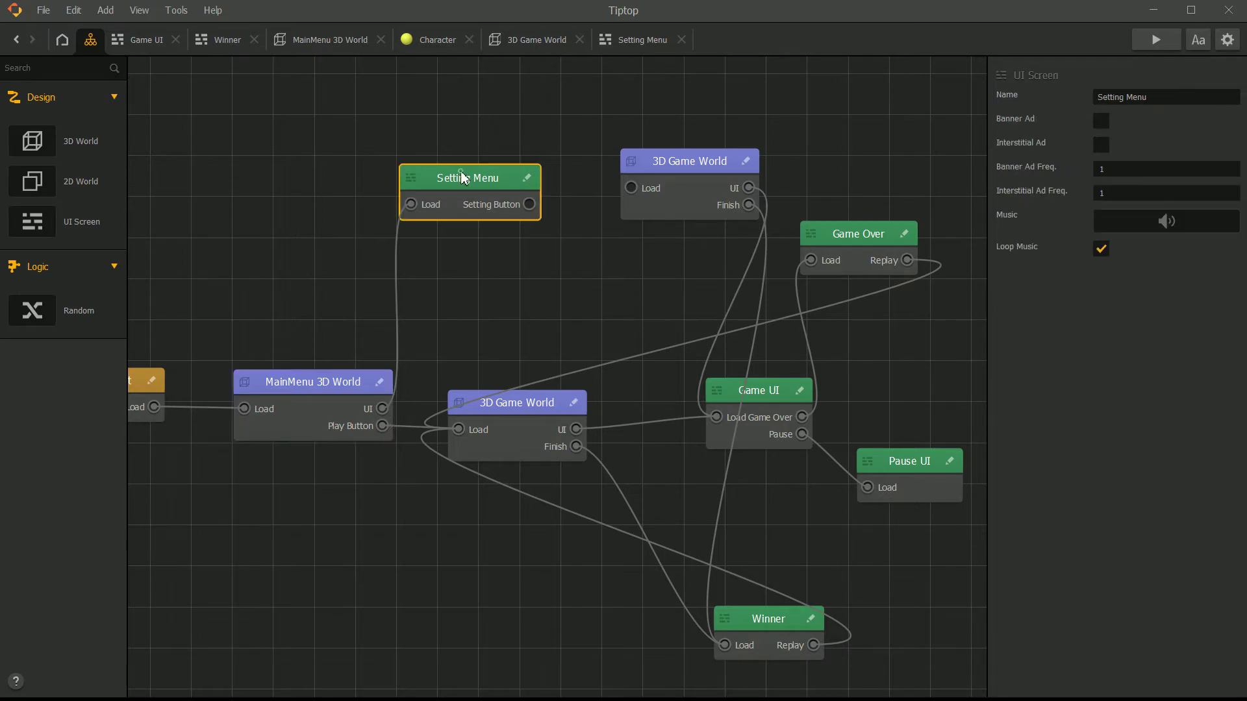
Undo the renaming of the Setting Menu node so it is called Main Menu UI Screen again.
double_click(467, 174)
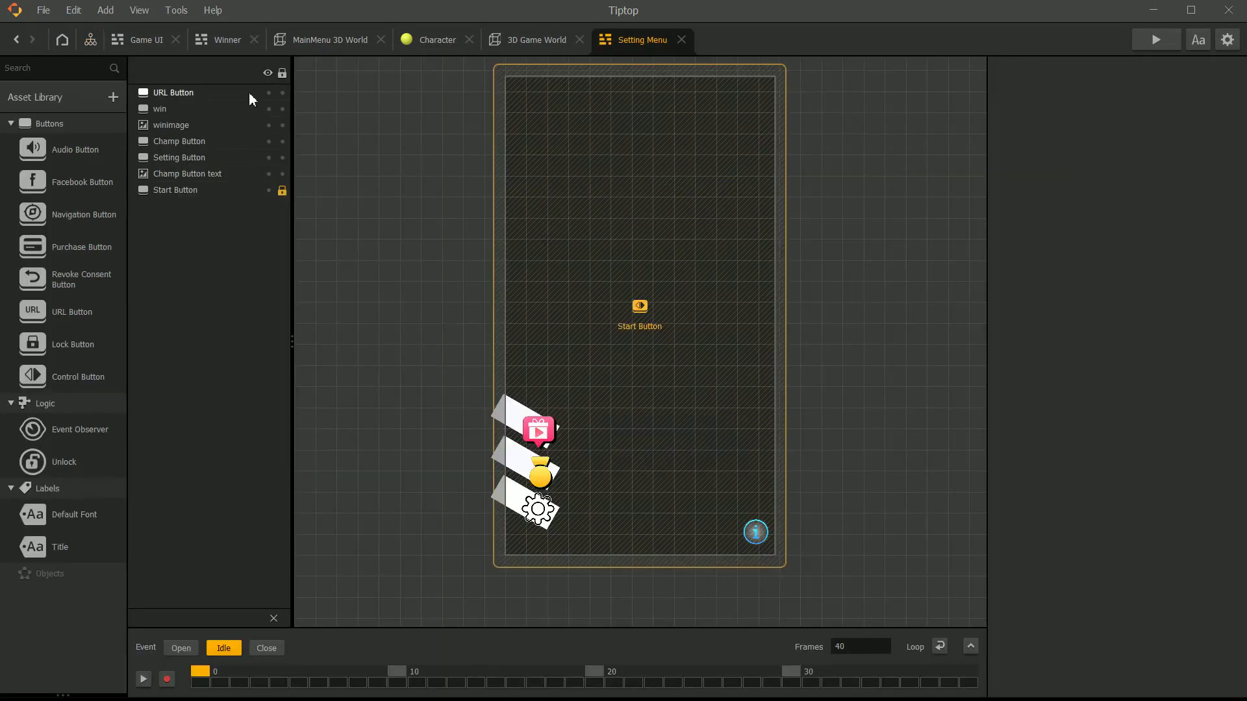
click(90, 40)
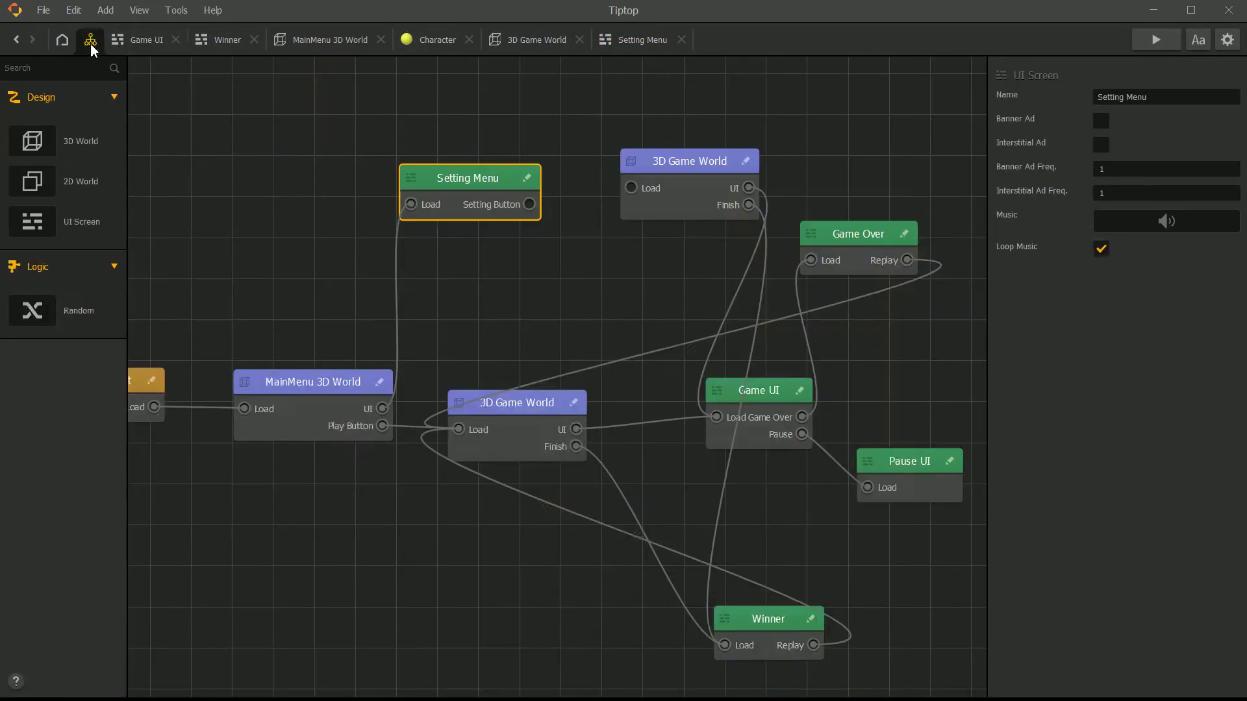
click(412, 204)
click(483, 228)
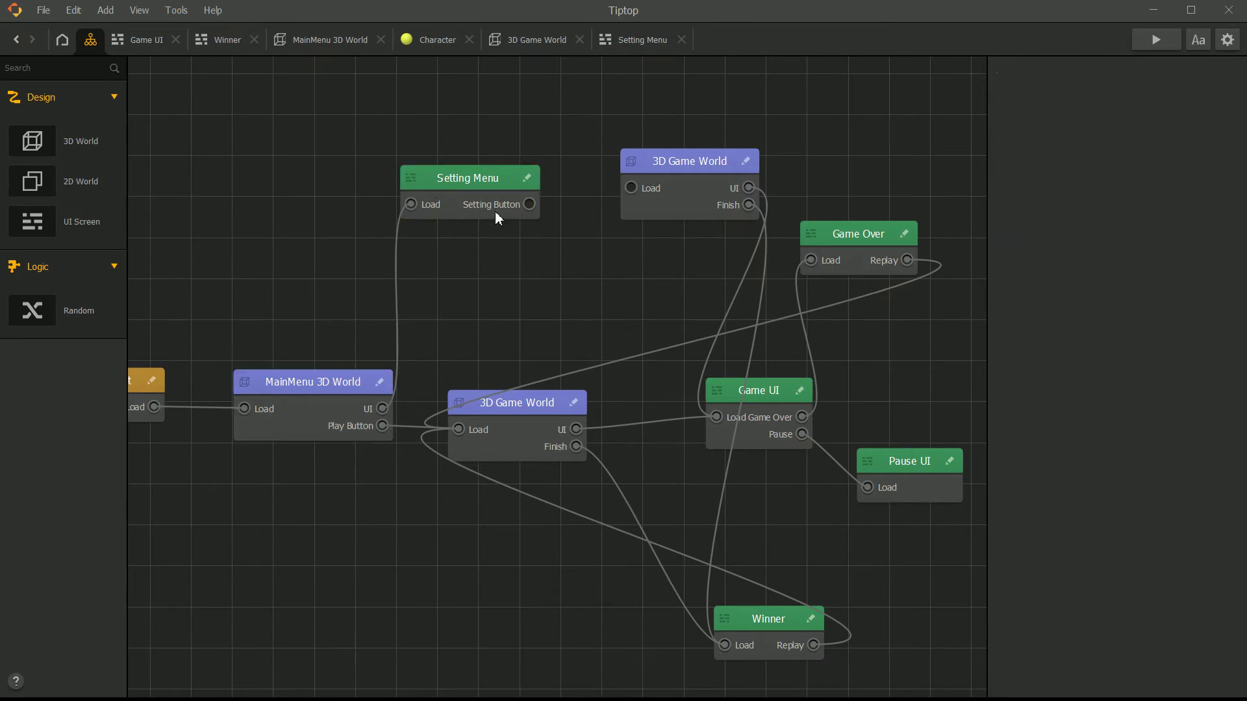
click(498, 177)
click(499, 178)
key(ctrl+z)
key(ctrl+z)
Rename the 3D Game World copy beside Main Menu UI Screen as Setting 3D Game World.
mouse_move(657, 164)
mouse_down()
mouse_move(659, 185)
mouse_move(666, 174)
mouse_up()
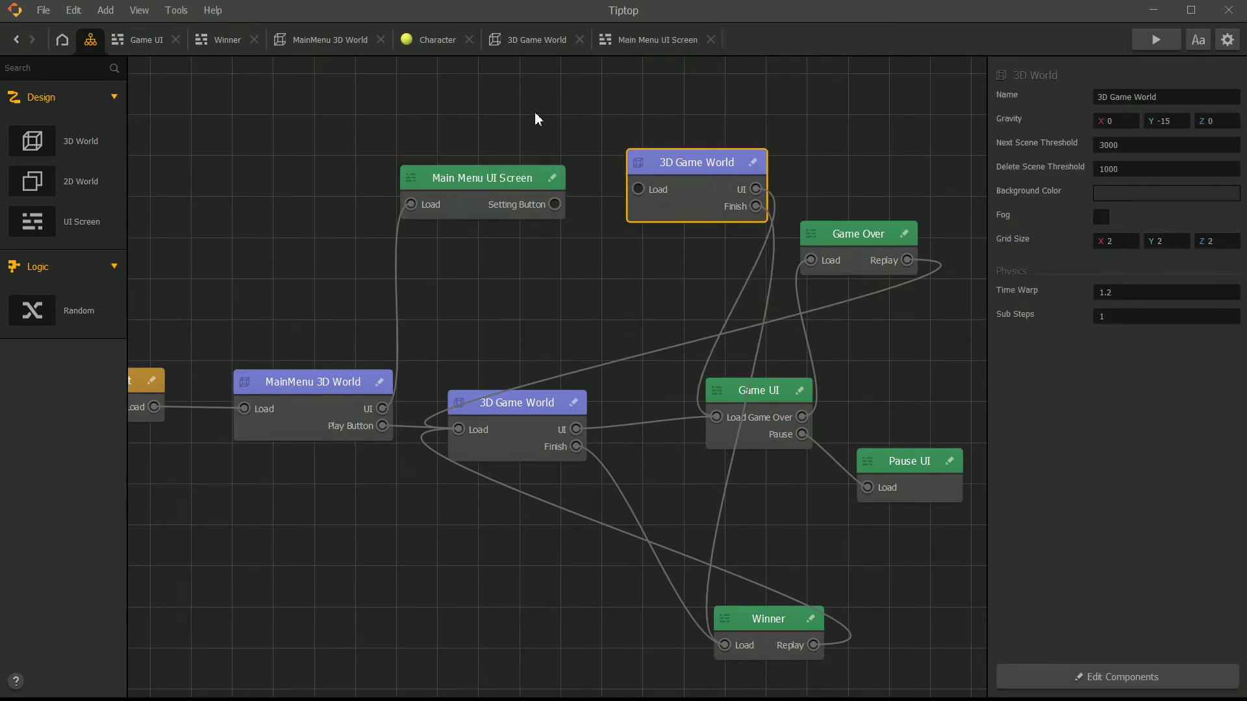
double_click(677, 174)
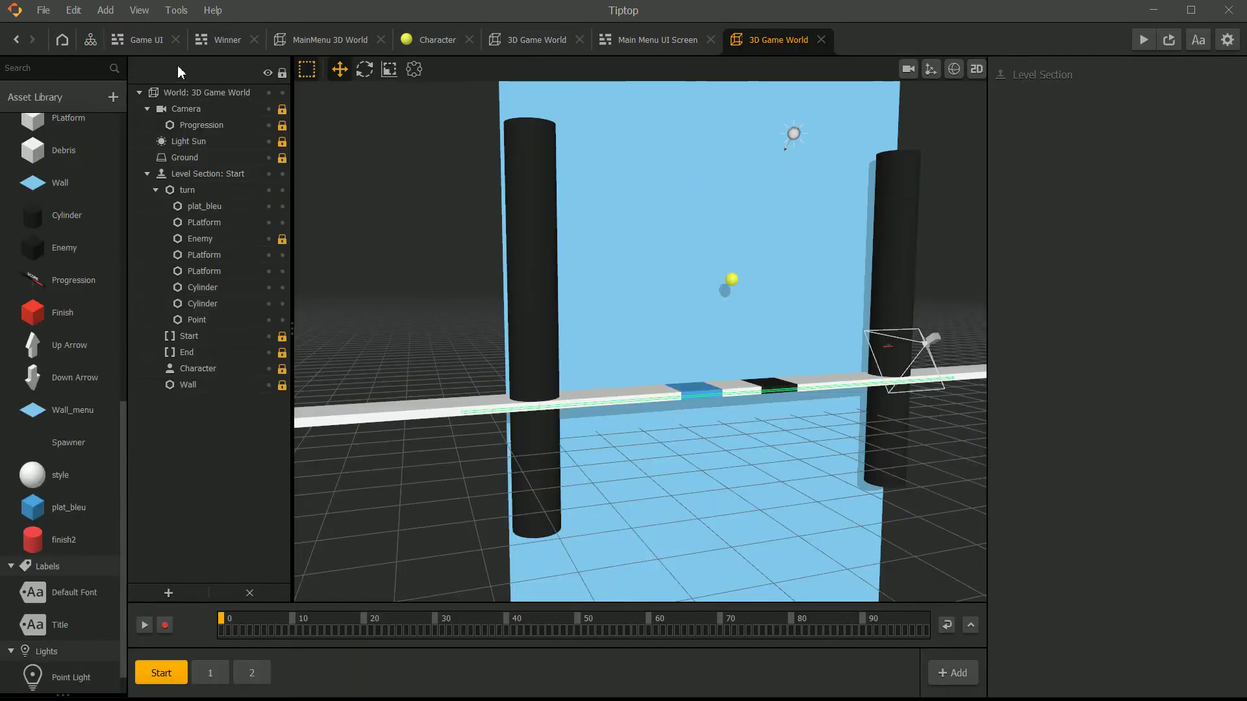
click(89, 39)
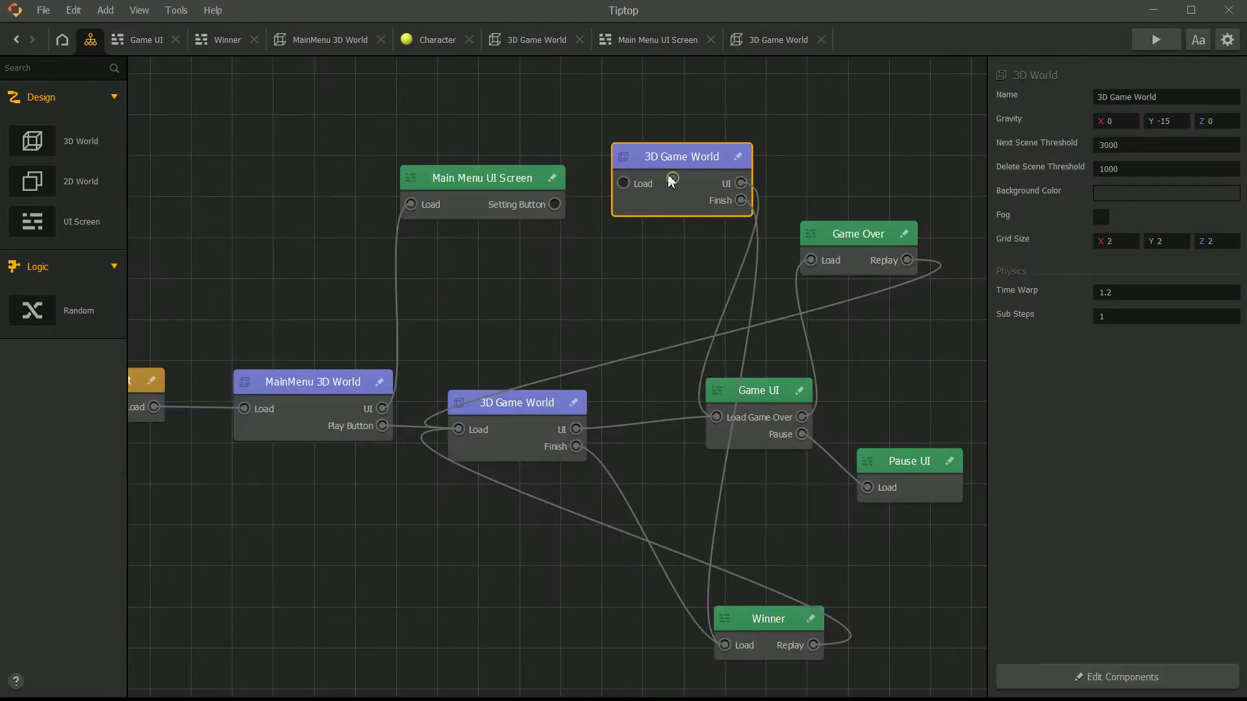
click(1173, 96)
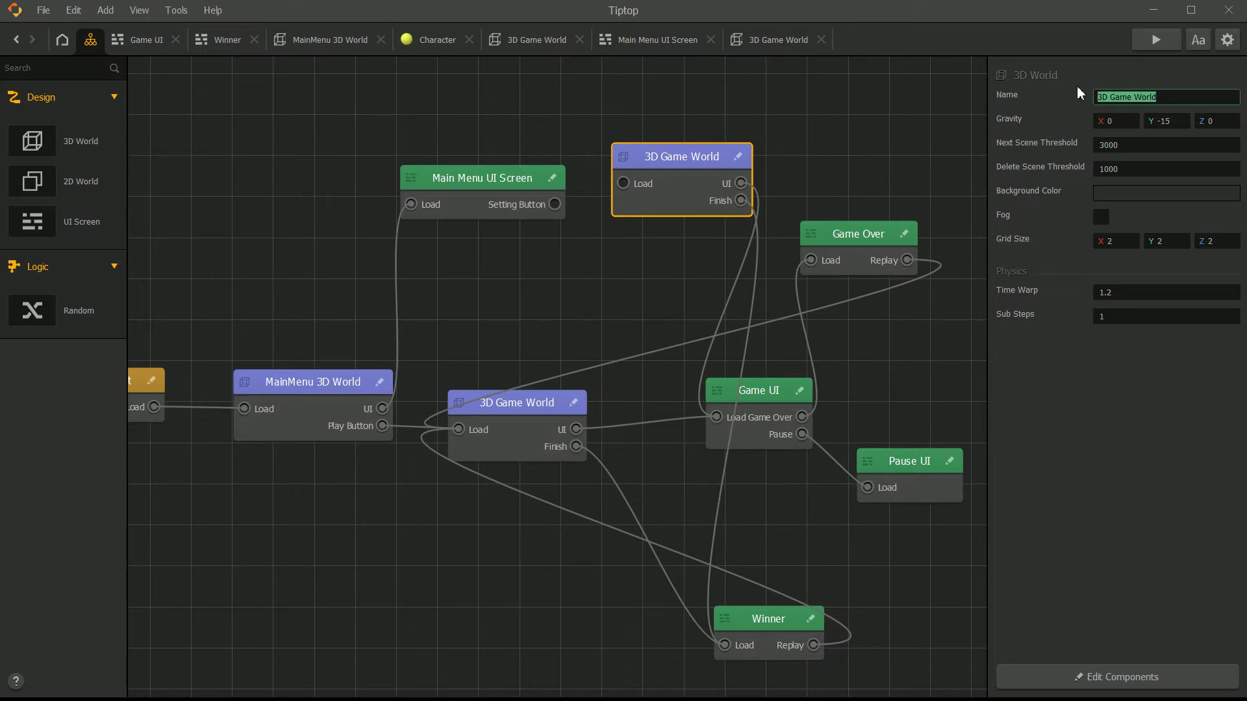
drag(1107, 97, 1086, 96)
drag(1159, 100, 1149, 103)
key(Home)
text(Setting)
click(917, 147)
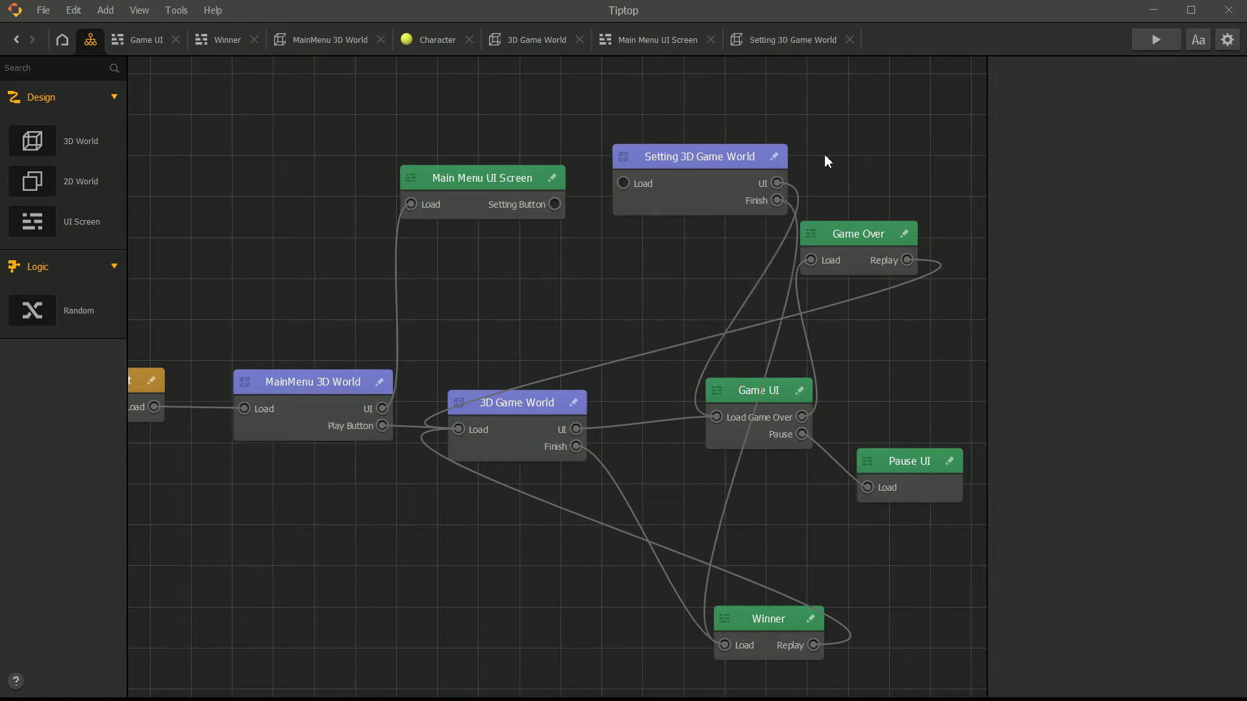
Connect the Setting Button output of Main Menu UI Screen to the Load input of Setting 3D Game World.
drag(693, 135, 810, 164)
drag(649, 202, 499, 177)
drag(787, 190, 666, 155)
click(528, 208)
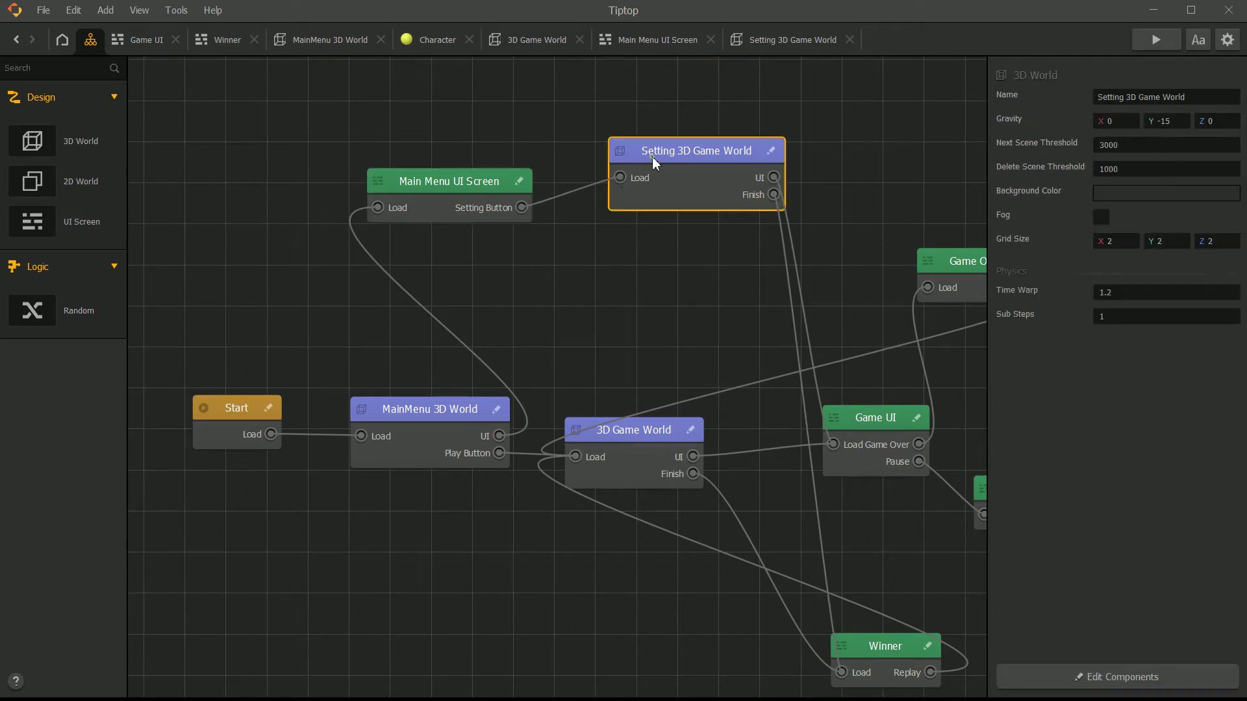
Check the level sections of Setting 3D Game World and delete that node from the scene map.
double_click(654, 162)
click(221, 672)
click(247, 672)
click(161, 672)
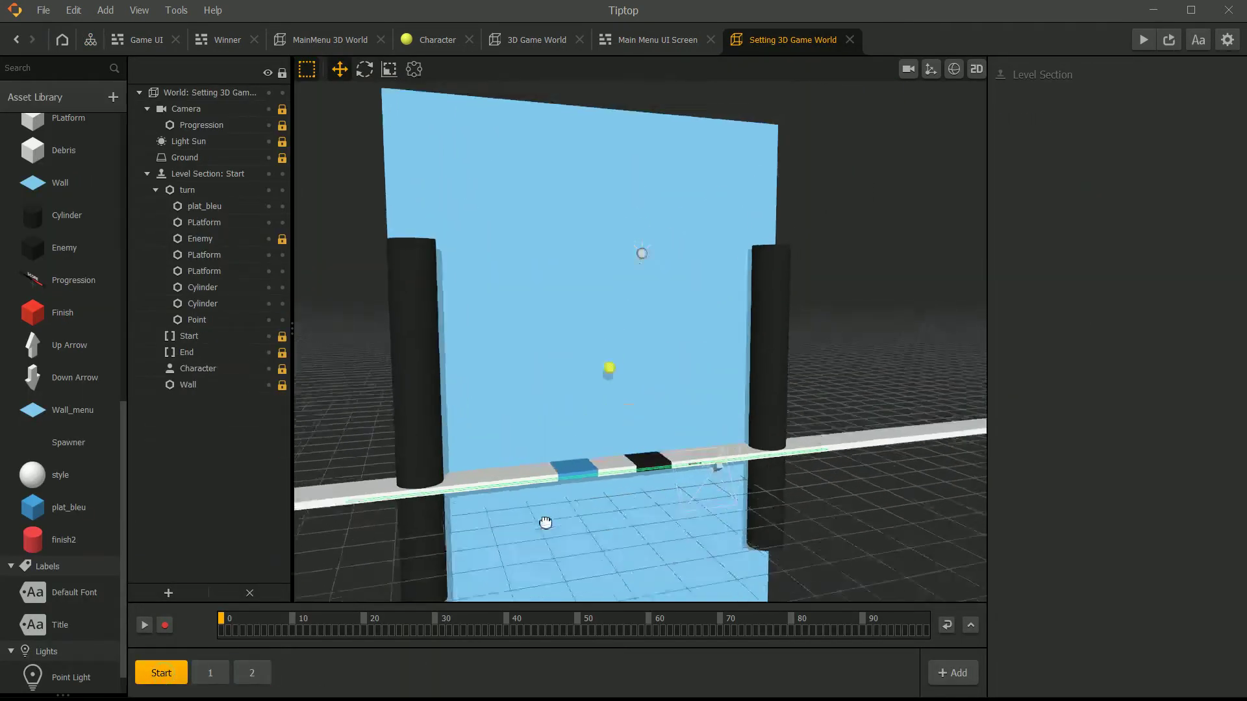
click(329, 40)
click(145, 40)
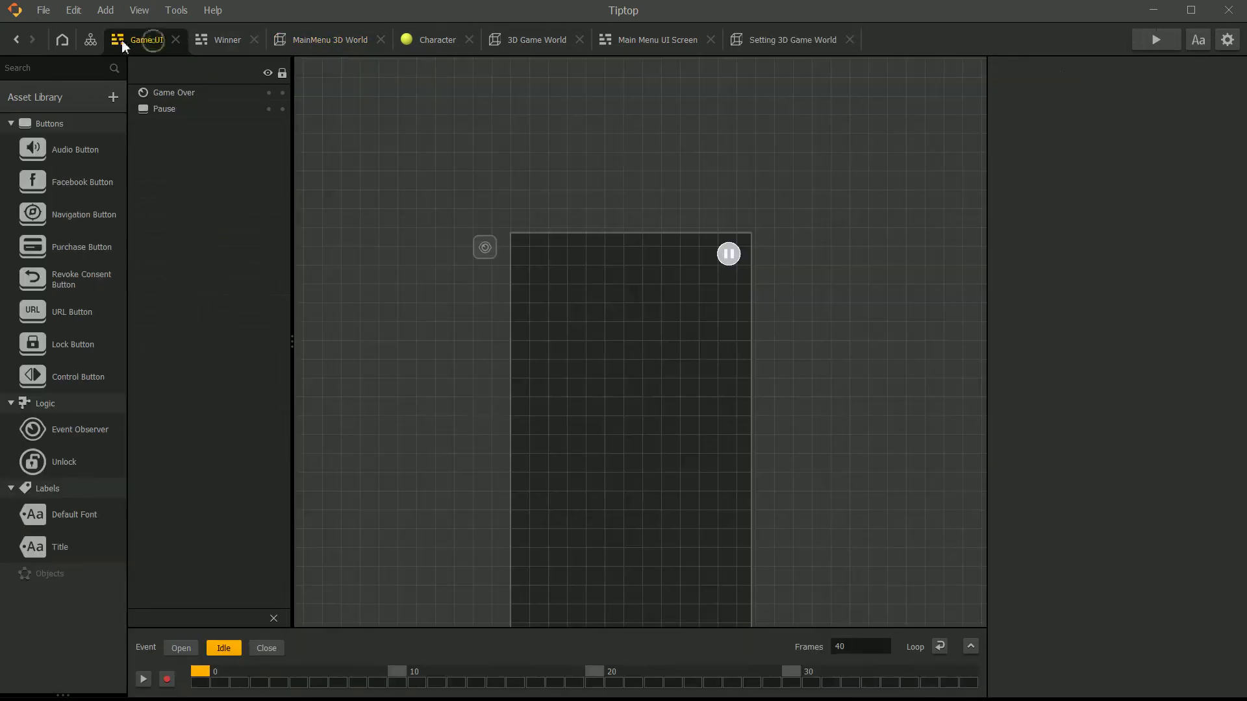
click(91, 41)
click(695, 173)
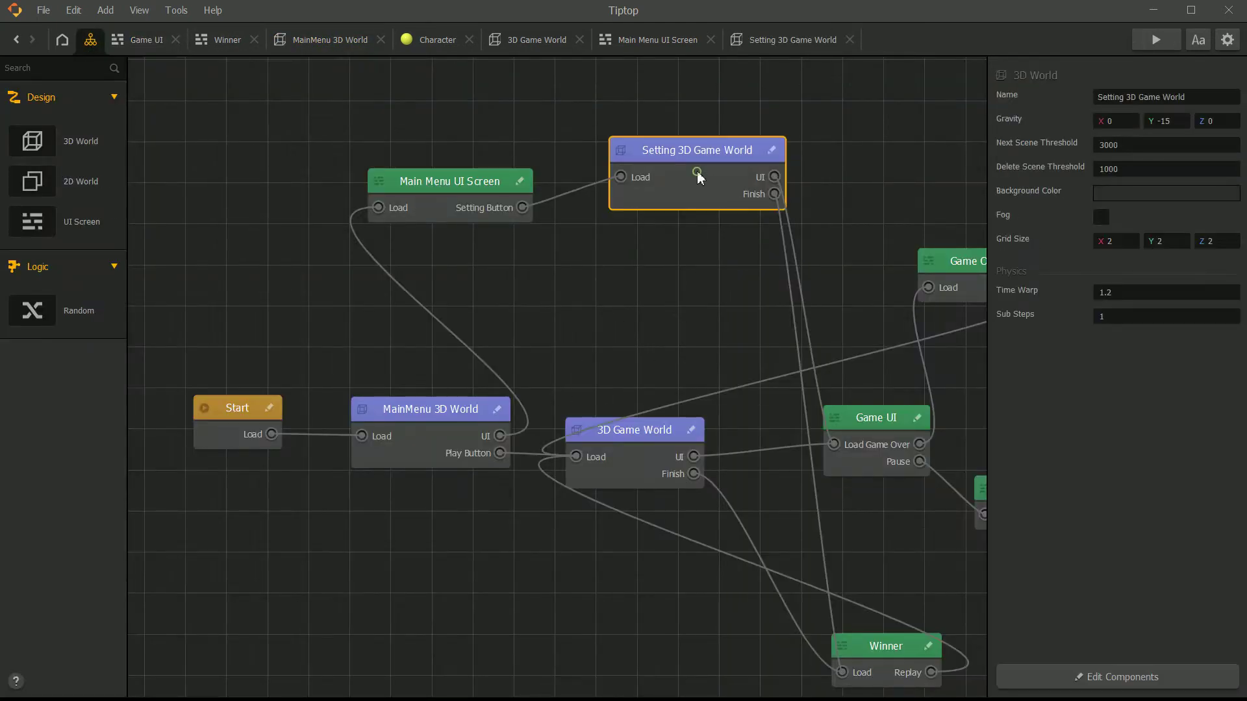
key(Delete)
Duplicate the MainMenu 3D World node beside Main Menu UI Screen and link the Setting Button output to the copy's Load input.
drag(417, 417, 428, 421)
key(ctrl+d)
drag(574, 411, 669, 233)
drag(679, 164, 522, 211)
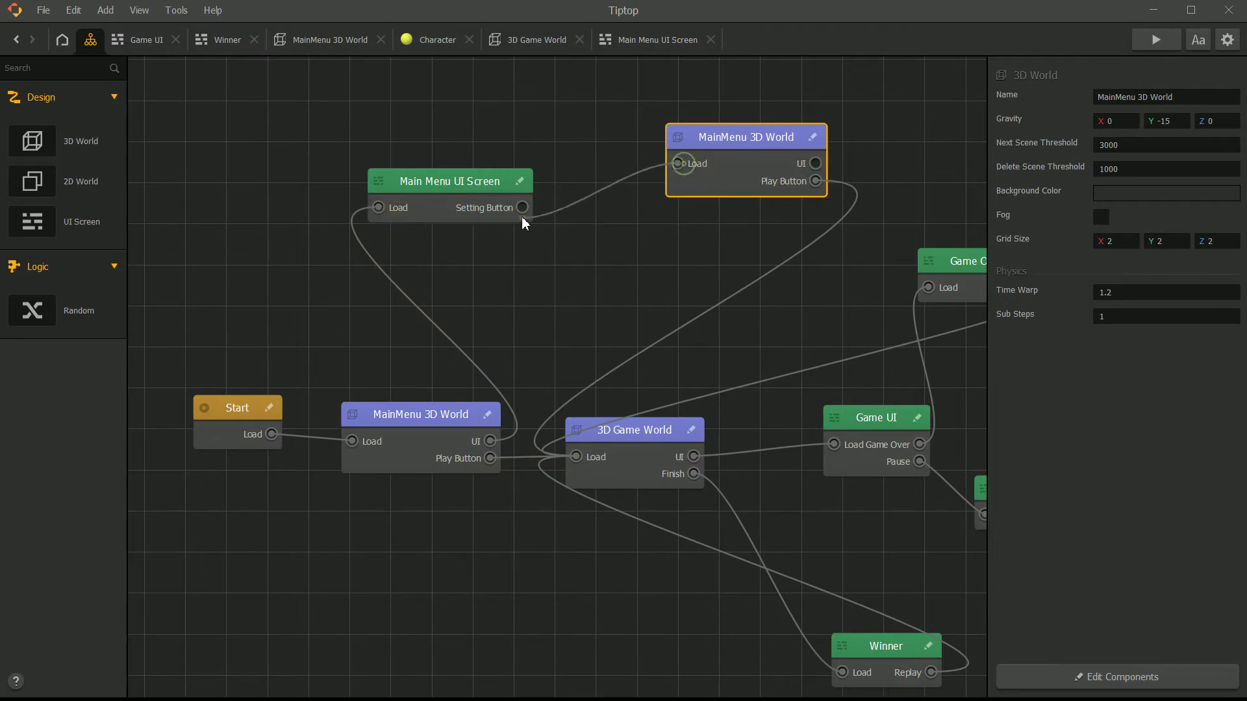
drag(757, 133, 701, 189)
middle_drag(767, 235, 657, 241)
drag(652, 223, 271, 214)
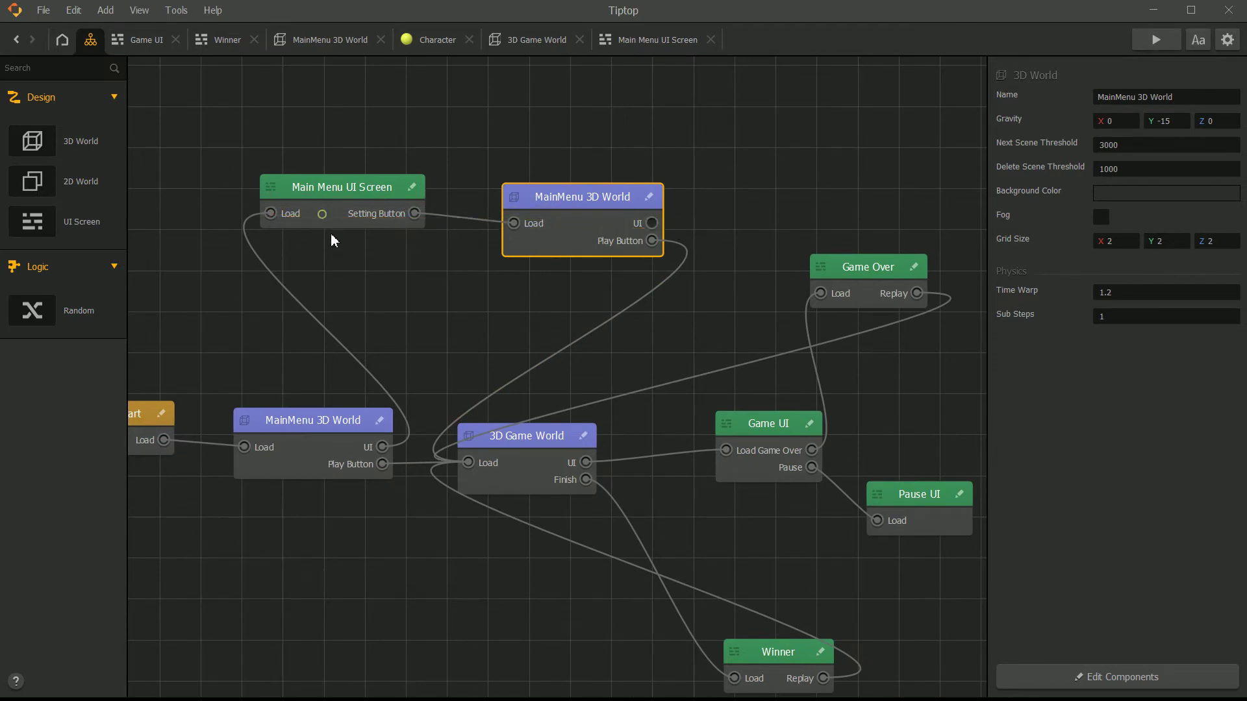
Examine the contents of Main Menu UI Screen and the duplicated MainMenu 3D World, including its Tap To Start text.
double_click(335, 194)
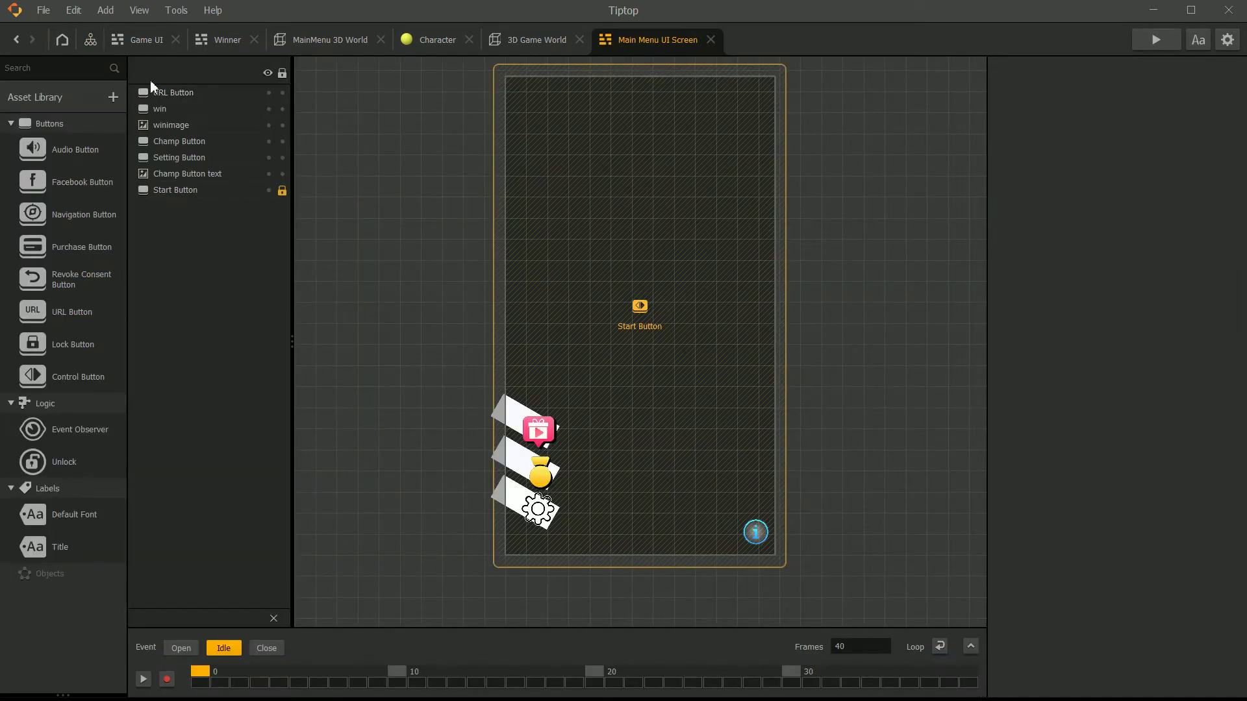
click(62, 41)
click(646, 40)
click(137, 41)
click(91, 39)
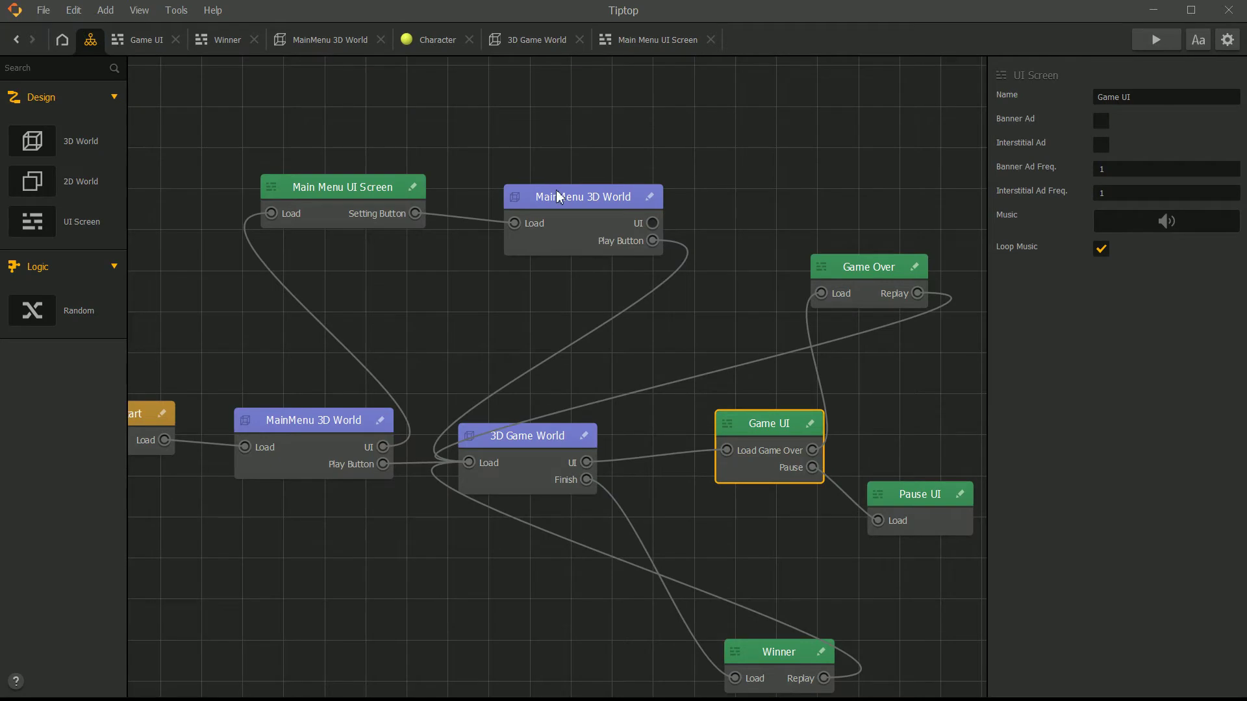
click(544, 132)
scroll(579, 178, down, 3)
mouse_move(690, 331)
middle_down()
mouse_move(675, 310)
mouse_move(628, 301)
middle_up()
scroll(629, 301, up, 3)
right_drag(629, 300, 608, 326)
click(598, 312)
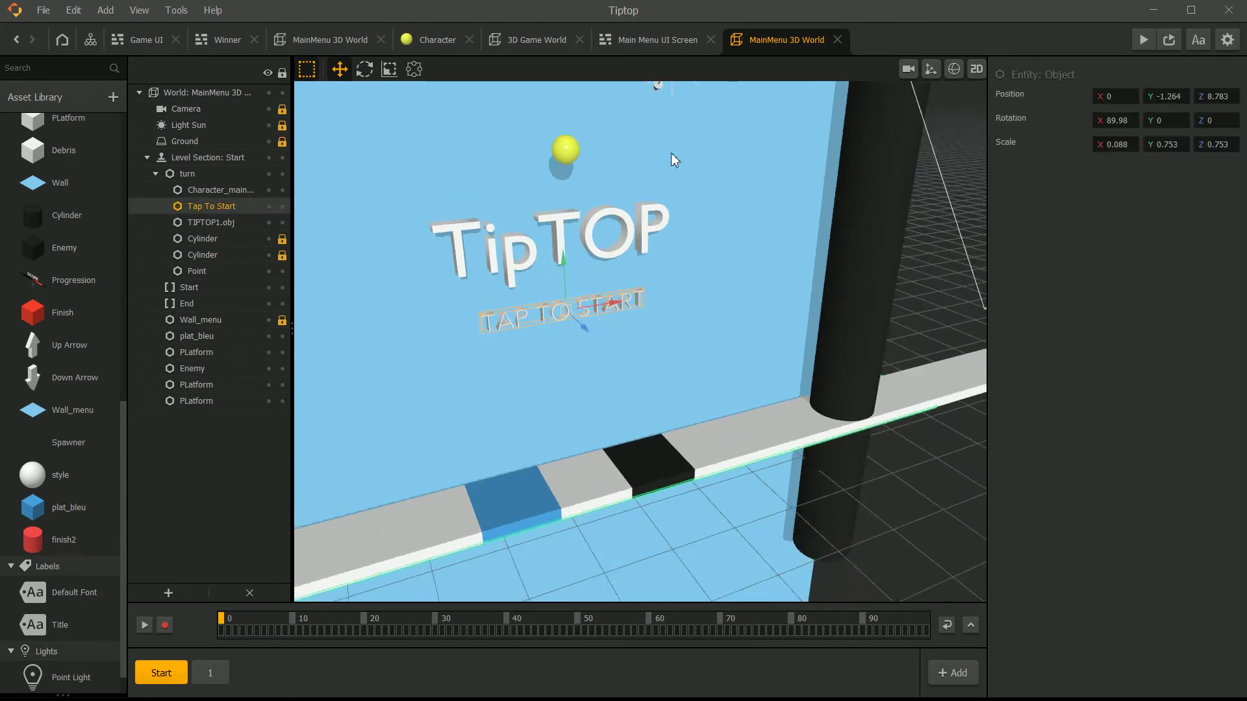
click(93, 41)
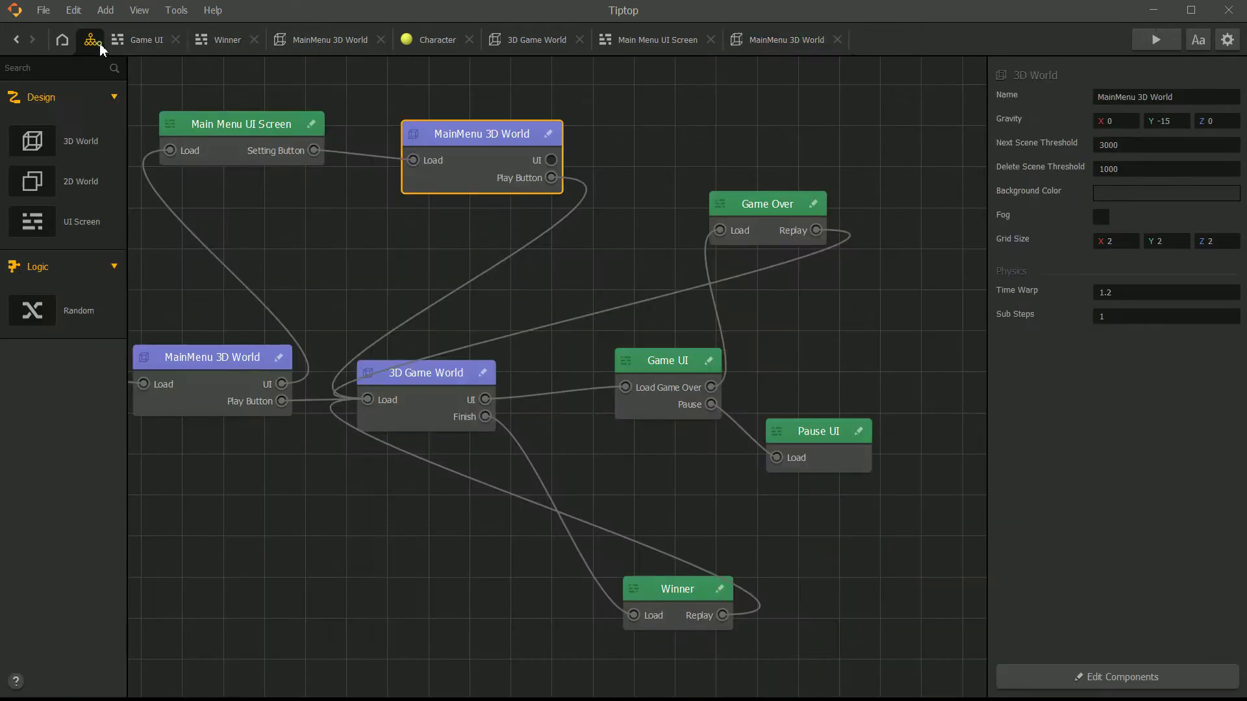
Align the duplicated MainMenu 3D World node with Main Menu UI Screen and rename it as Setting 3D World.
drag(528, 142, 534, 132)
click(1138, 98)
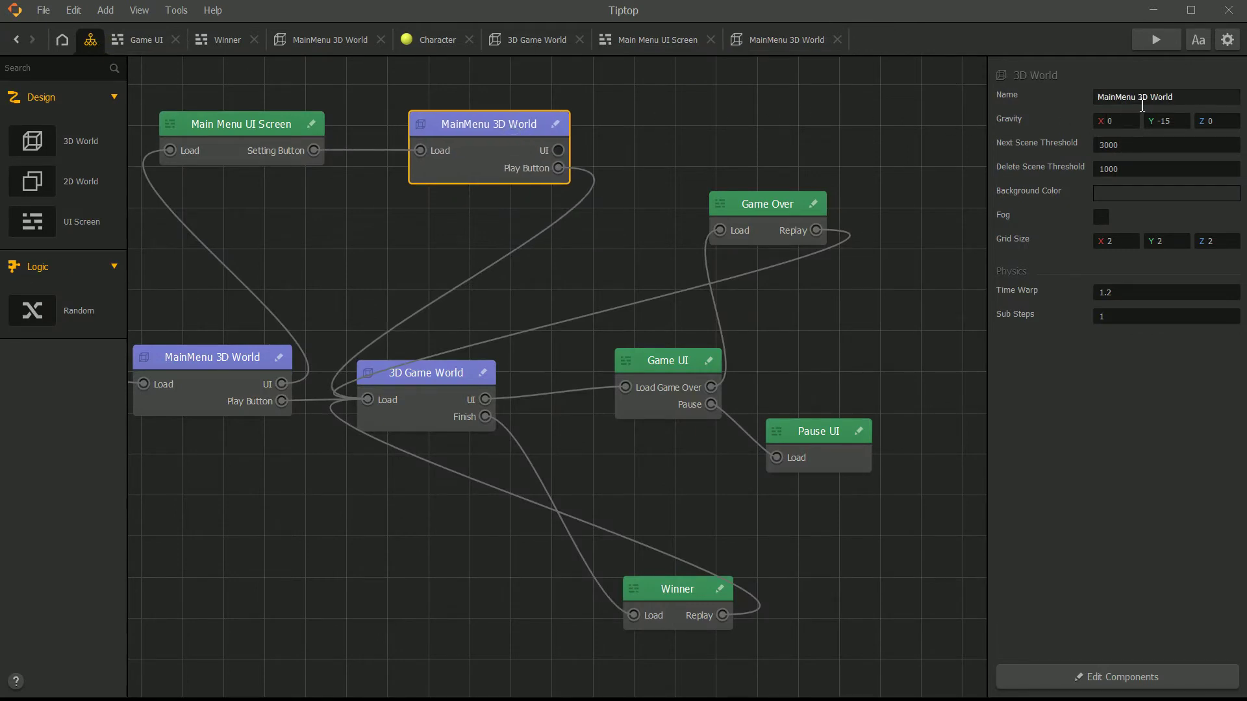
drag(1137, 98, 1053, 91)
text(Setting)
key(Return)
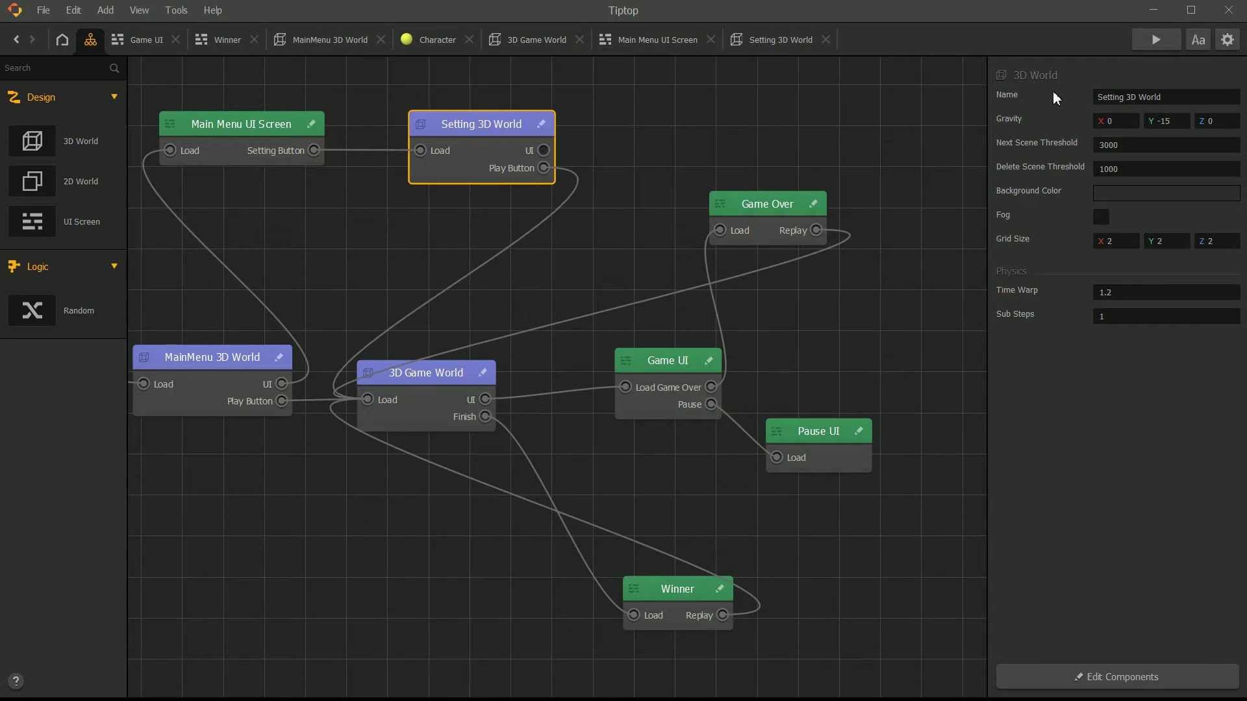
In Setting 3D World, remove the Tap To Start text and place the Music On object at about X 4.0, Y 2.8, Z 6.6.
double_click(507, 132)
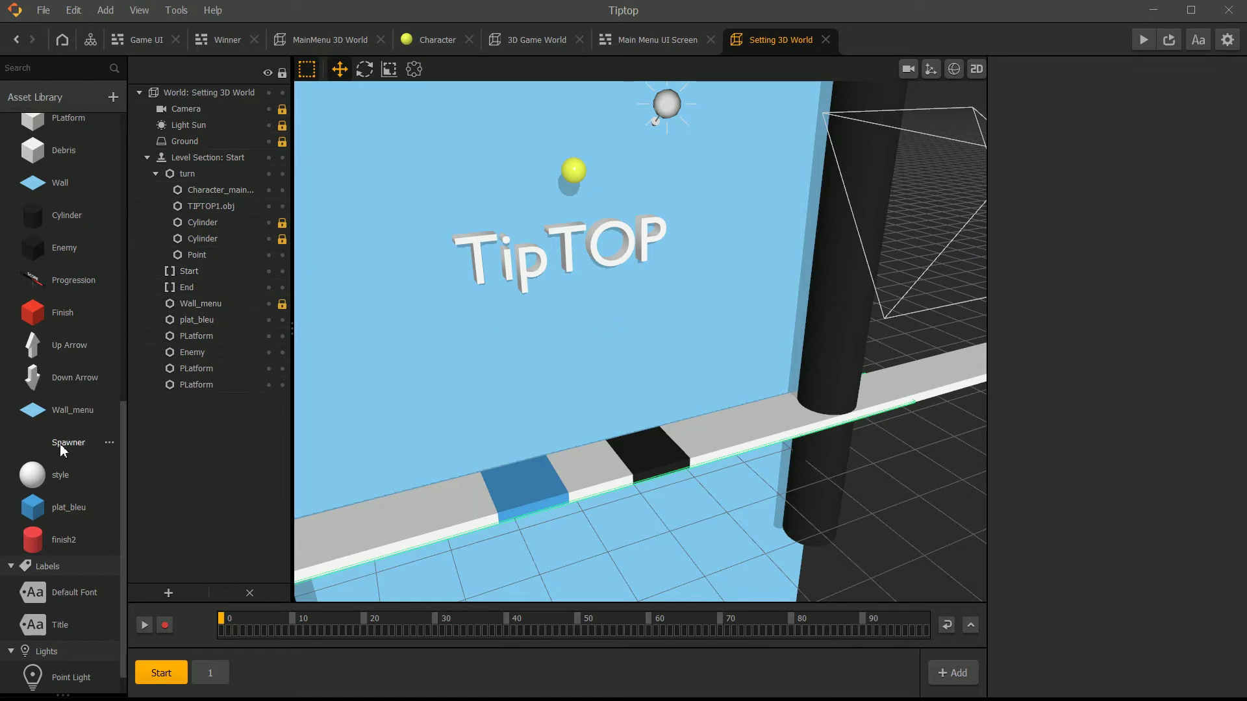
scroll(83, 350, up, 5)
scroll(83, 351, up, 3)
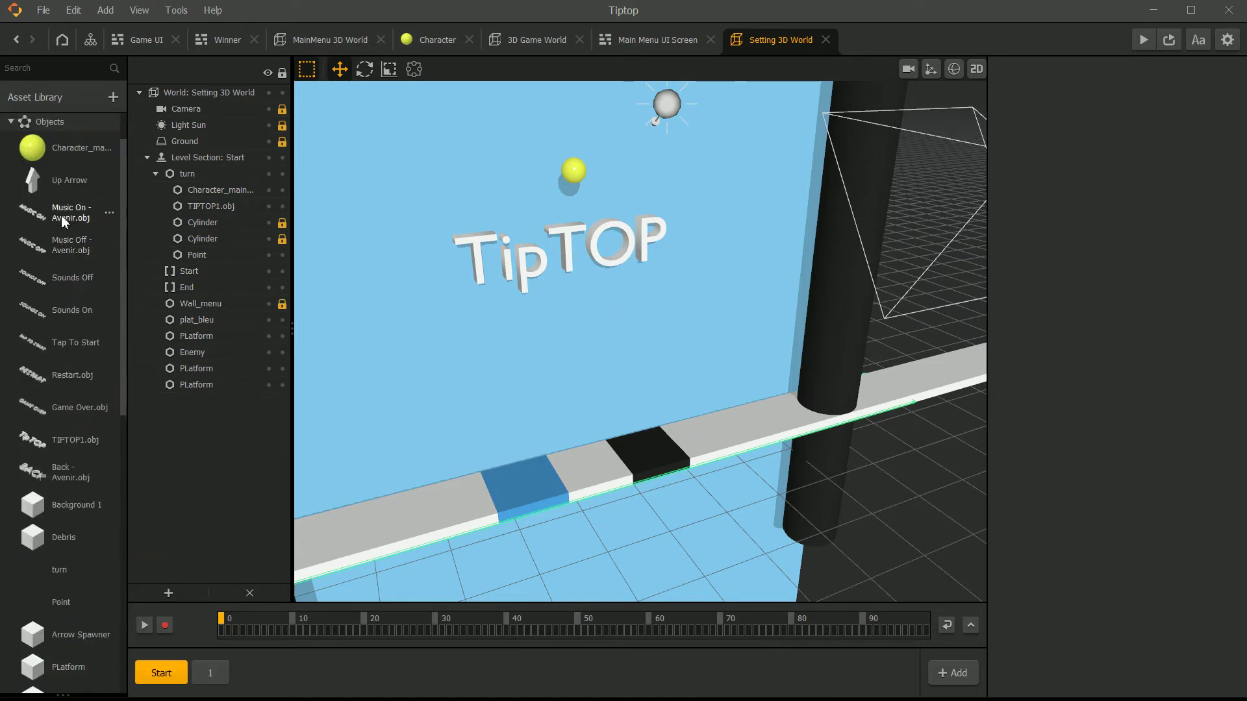
click(69, 207)
drag(501, 342, 673, 337)
right_drag(668, 384, 652, 411)
drag(611, 406, 830, 415)
right_drag(830, 416, 722, 419)
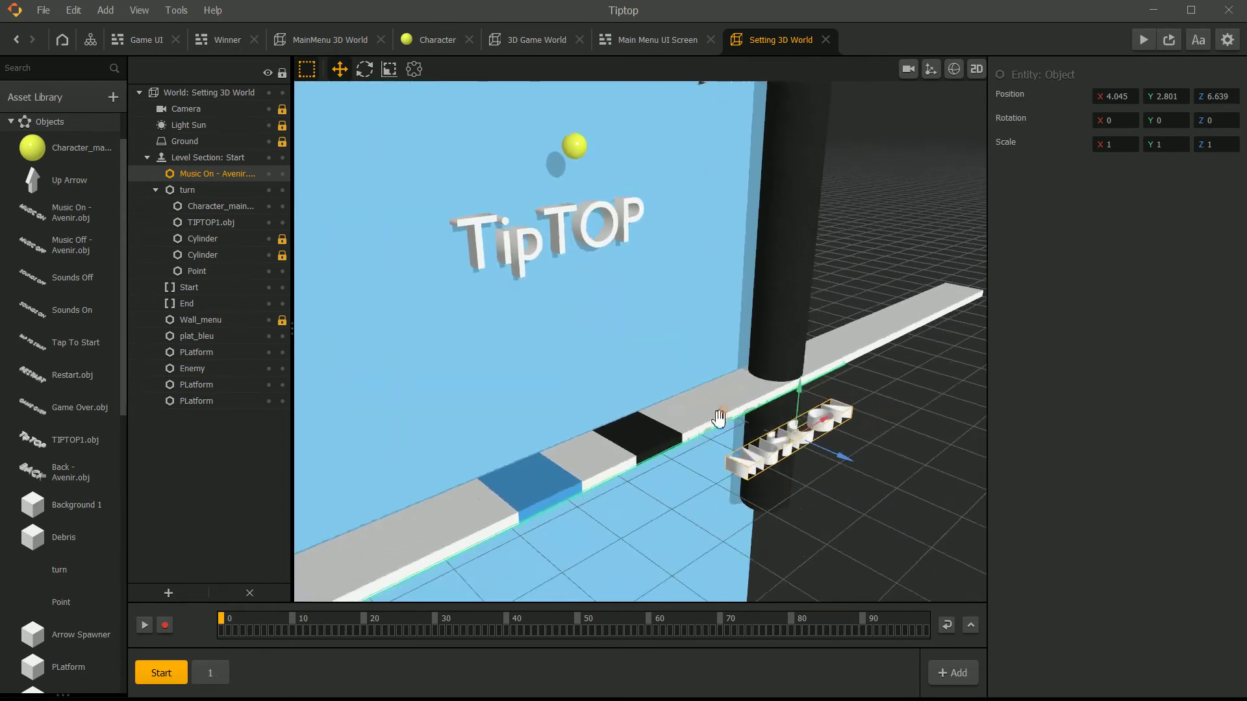
right_drag(467, 356, 469, 338)
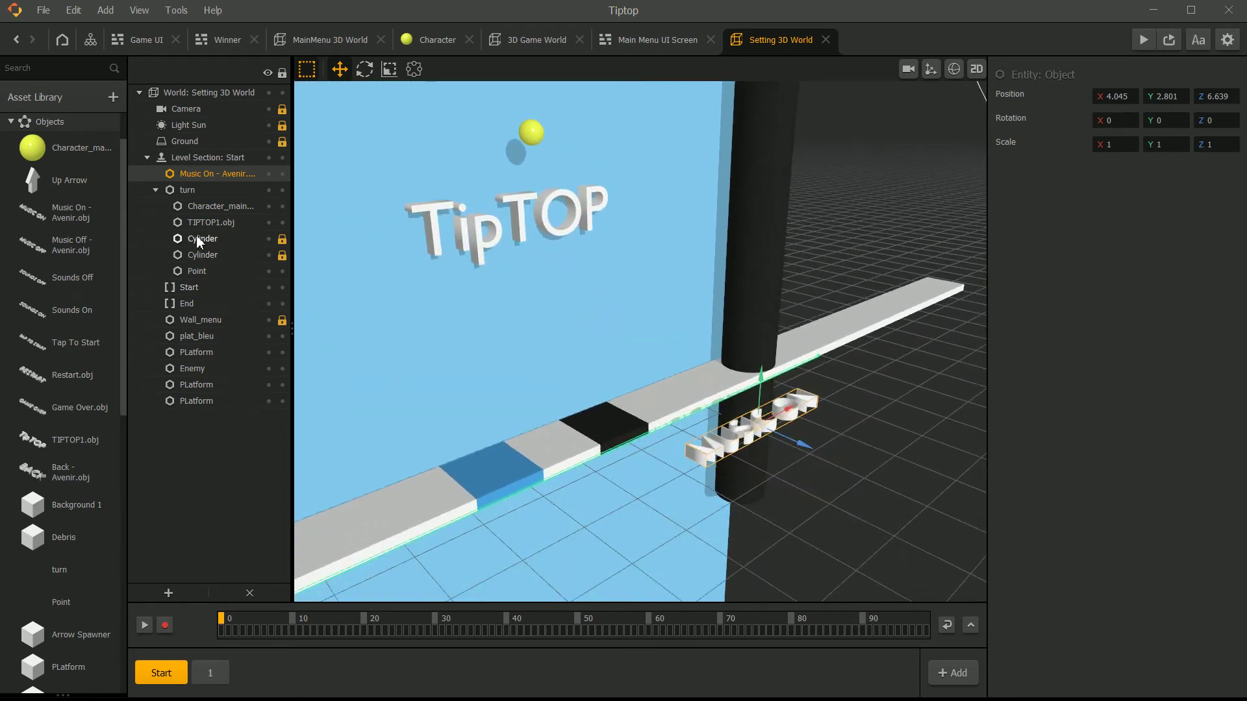
Add the Sounds On object at about X 3.4, Z 3.1 and raise it above the Music On text in 2D view.
click(70, 213)
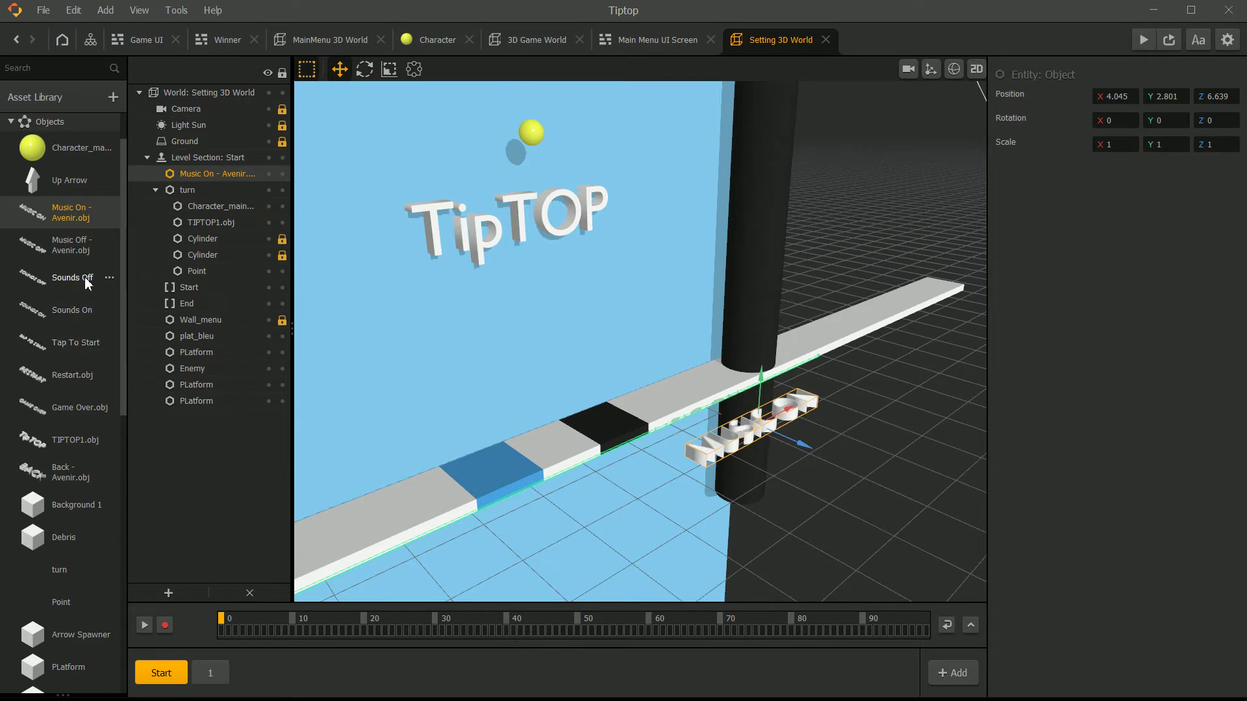
drag(71, 311, 706, 502)
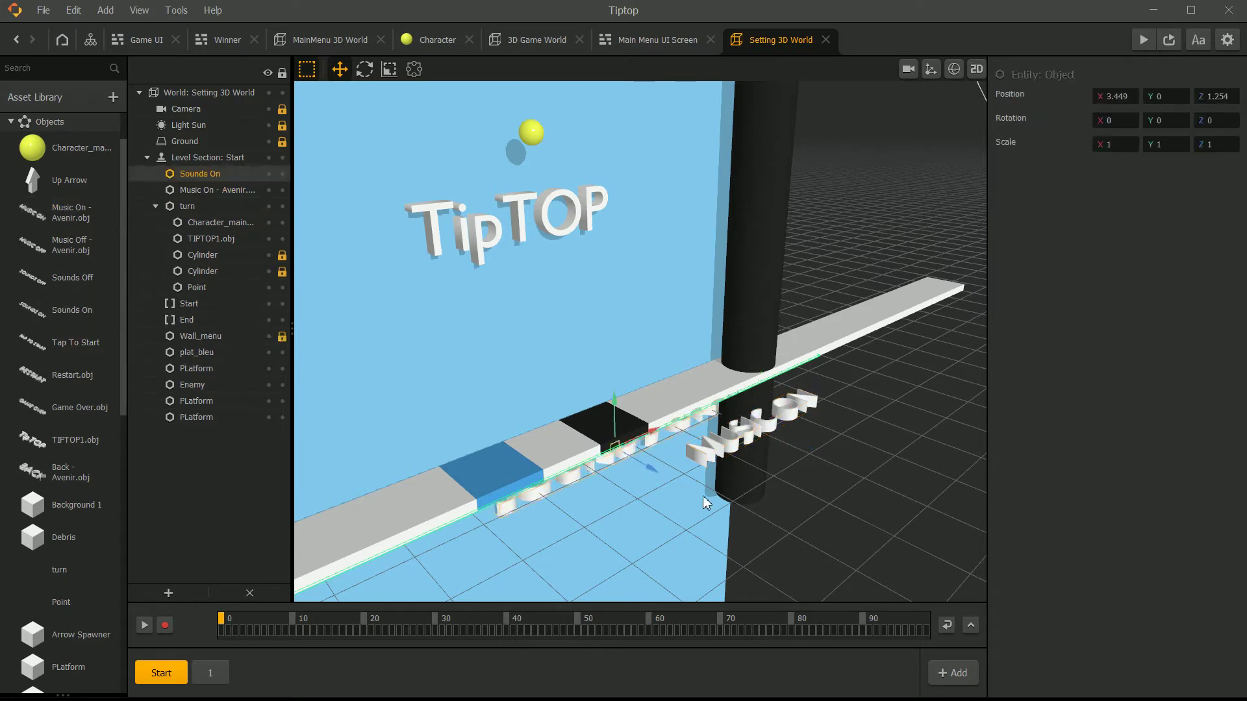
drag(622, 461, 692, 471)
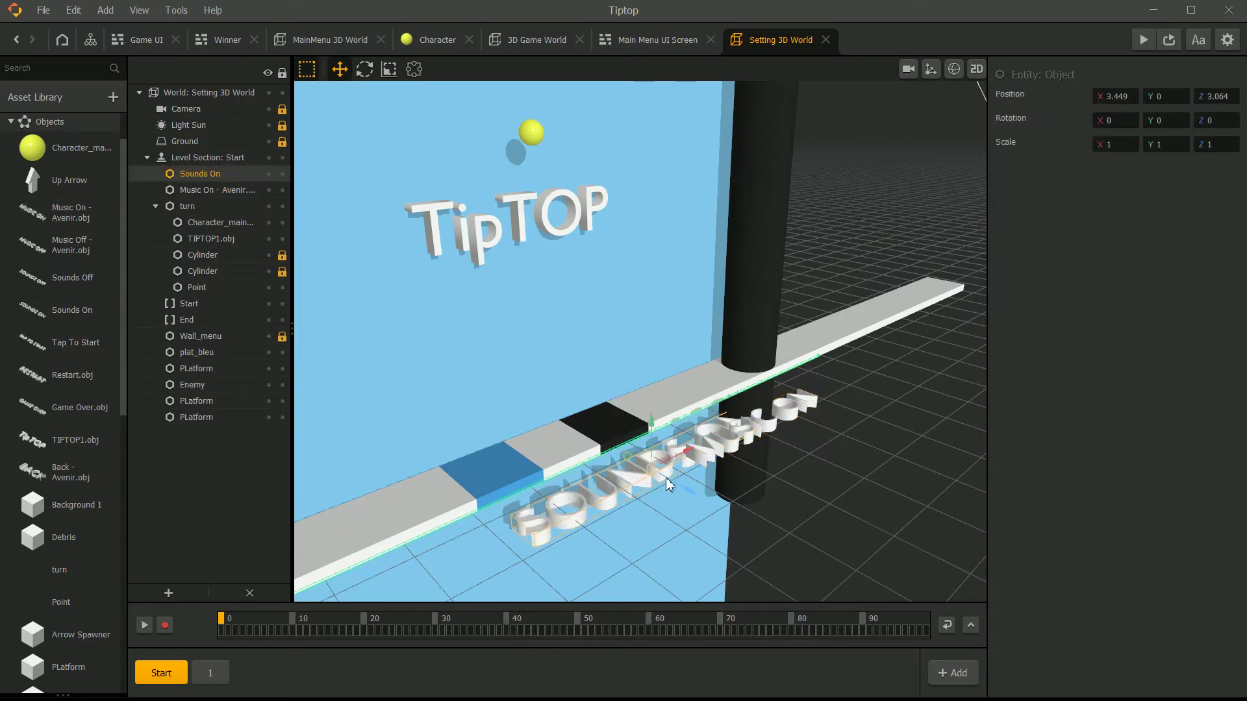
click(976, 69)
drag(632, 417, 632, 152)
Rotate the Sounds On and Music On objects together to 90 degrees about X so they face the front.
shift+click(674, 287)
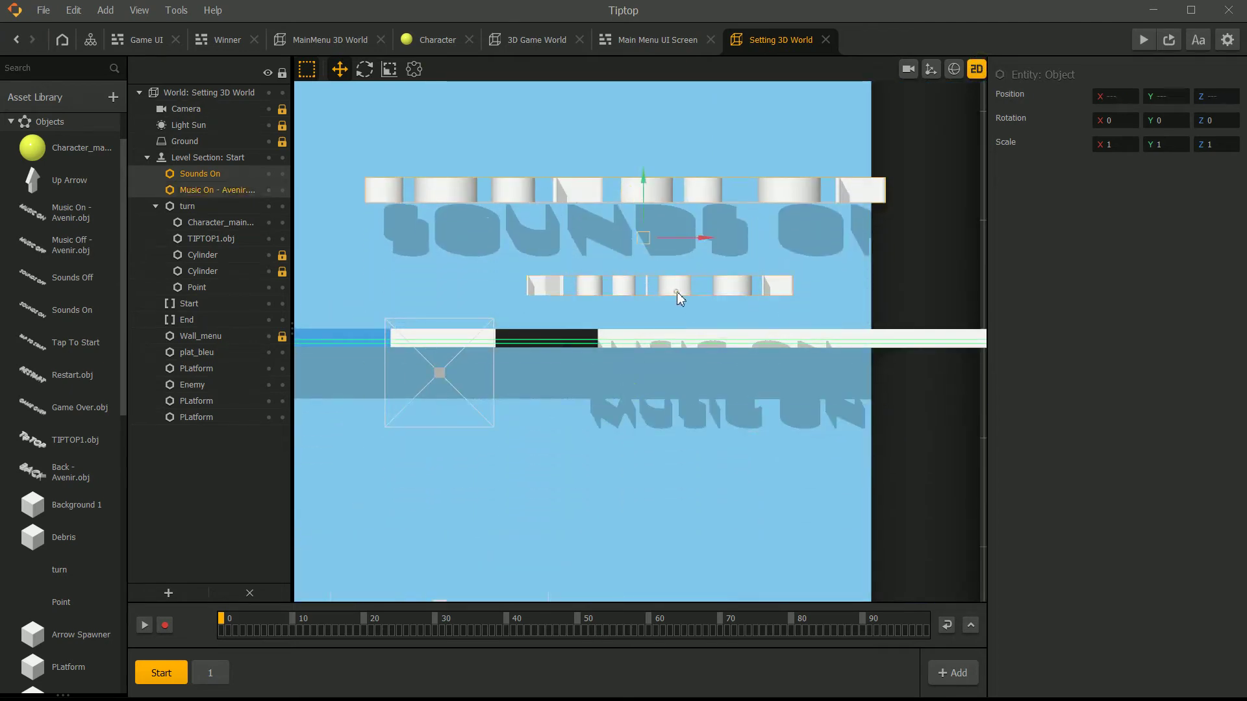
click(364, 68)
drag(647, 213, 649, 298)
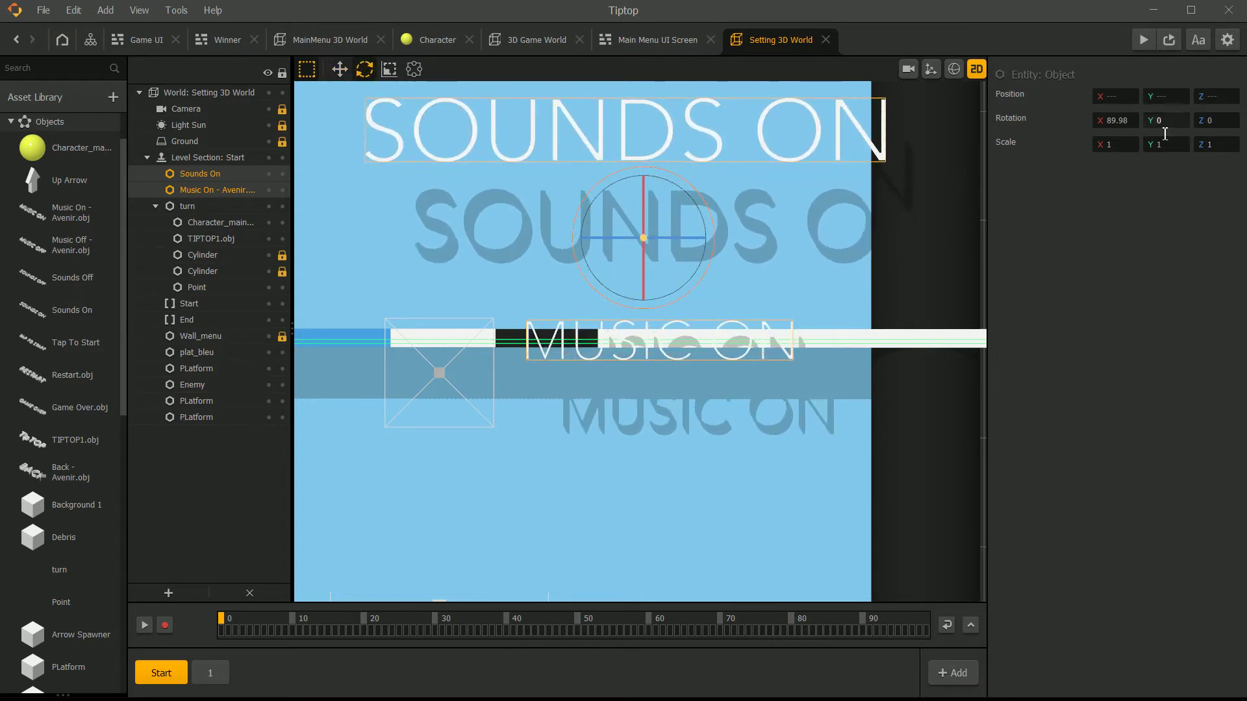
double_click(1141, 123)
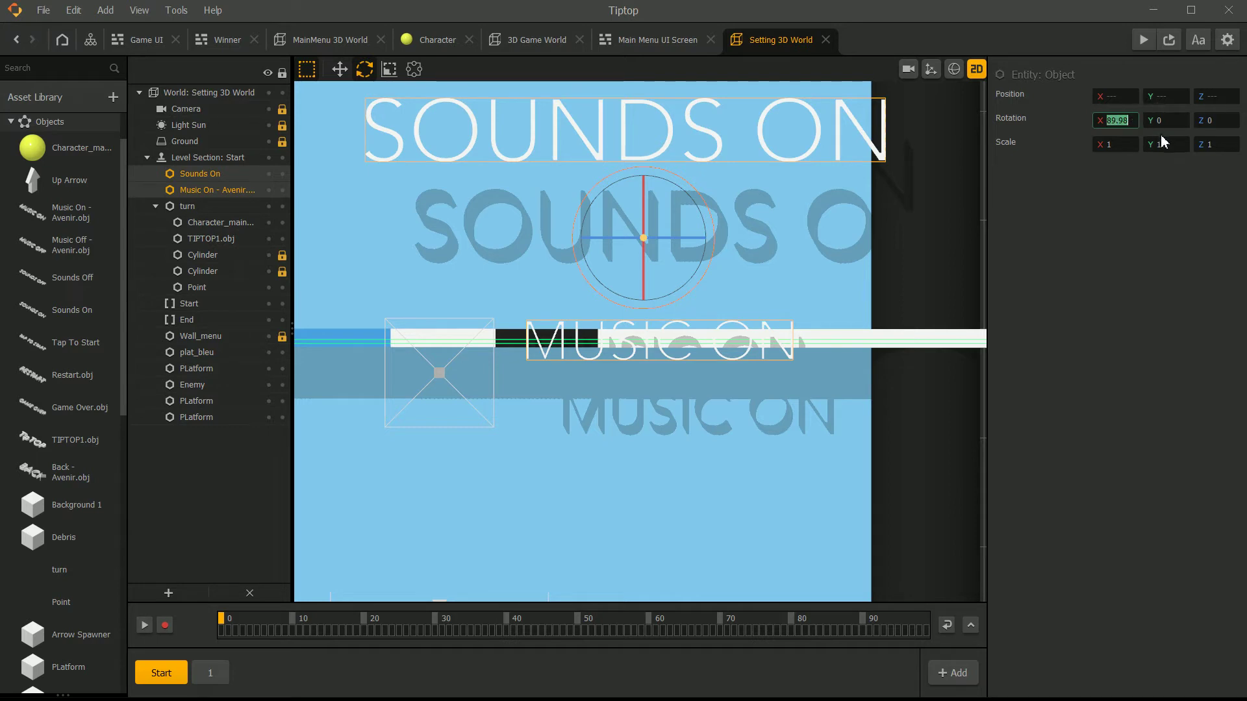
text(9)
Center the Sounds On and Music On texts under the TipTOP title by setting their X position to 0.
scroll(469, 180, down, 2)
scroll(587, 256, down, 1)
middle_drag(484, 160, 617, 267)
scroll(617, 266, up, 1)
click(337, 69)
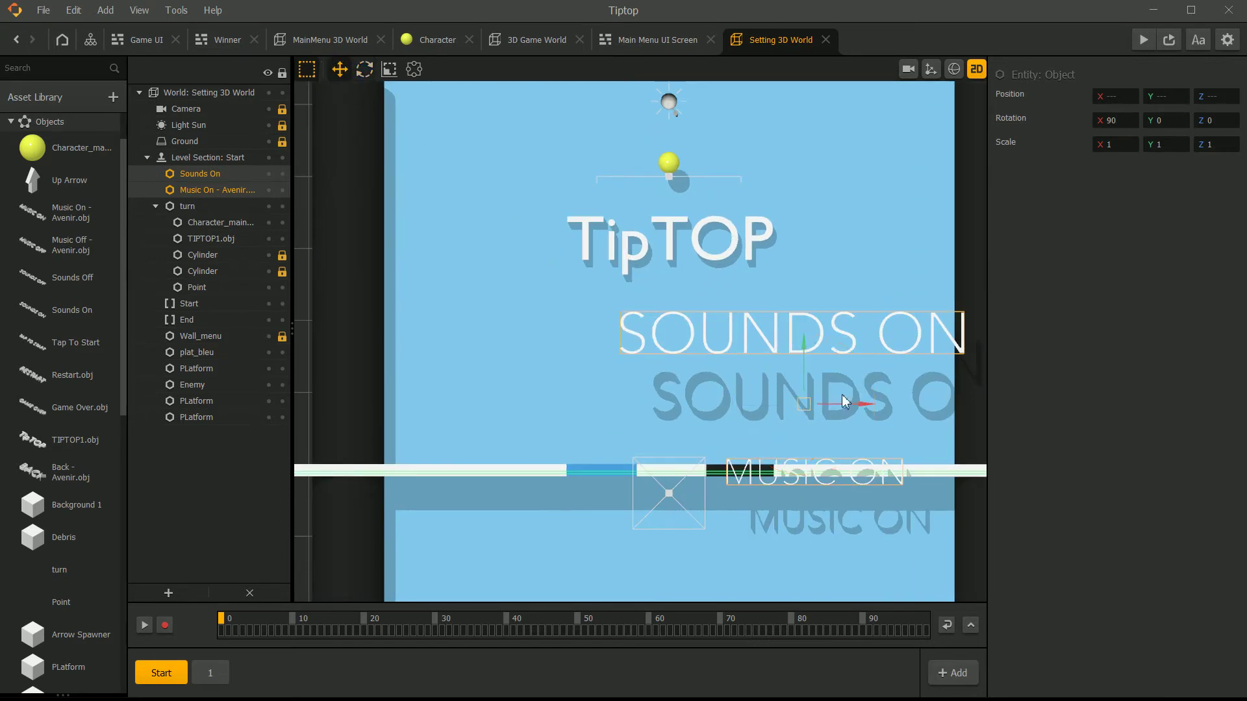
drag(841, 401, 794, 383)
click(1111, 99)
text(0)
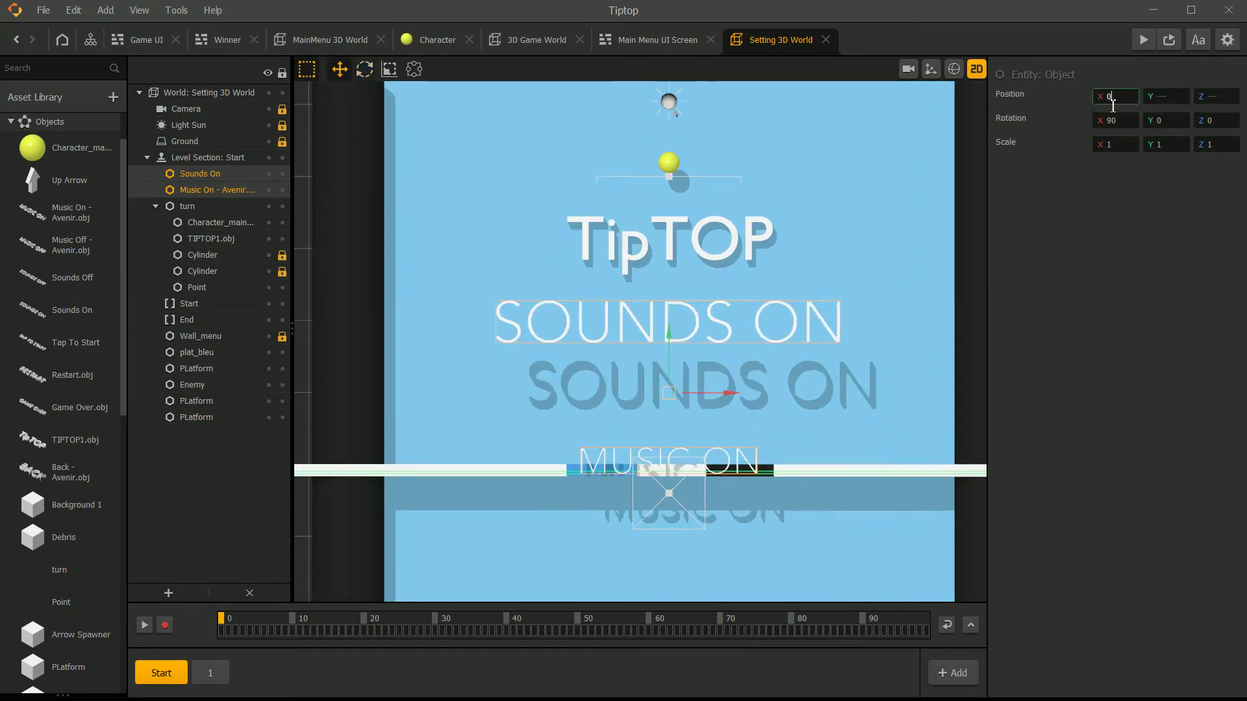
click(706, 457)
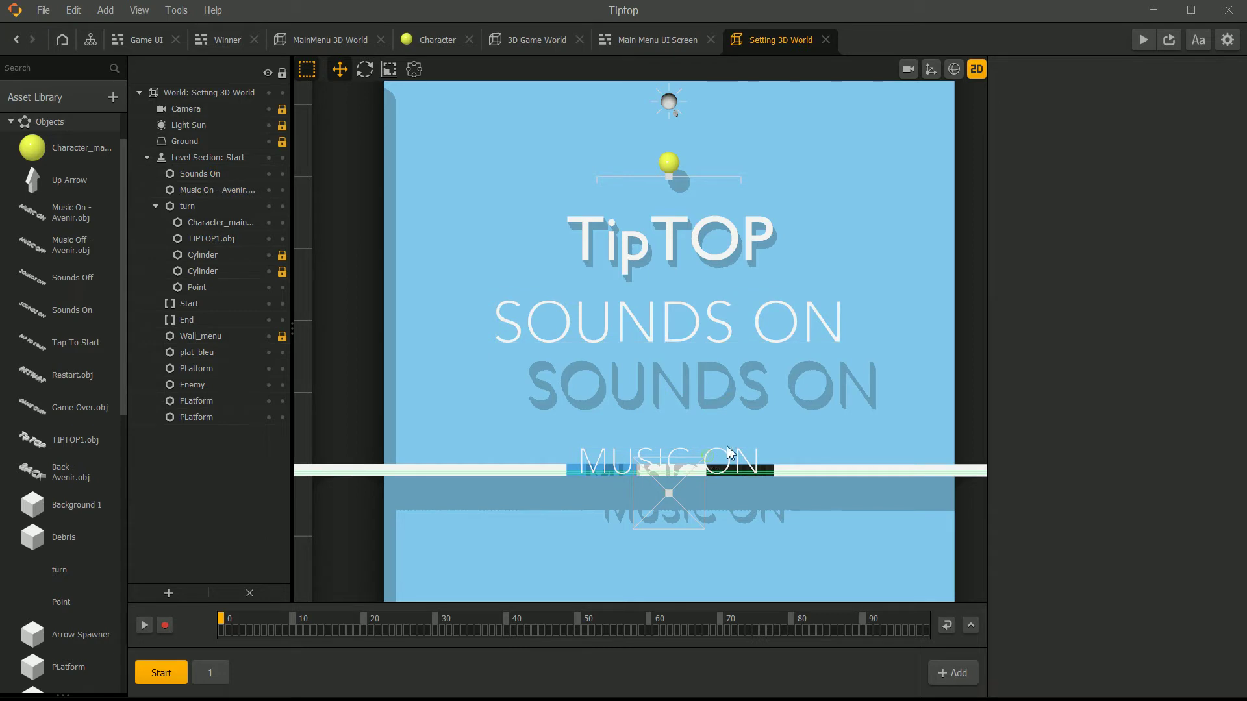
scroll(732, 459, up, 2)
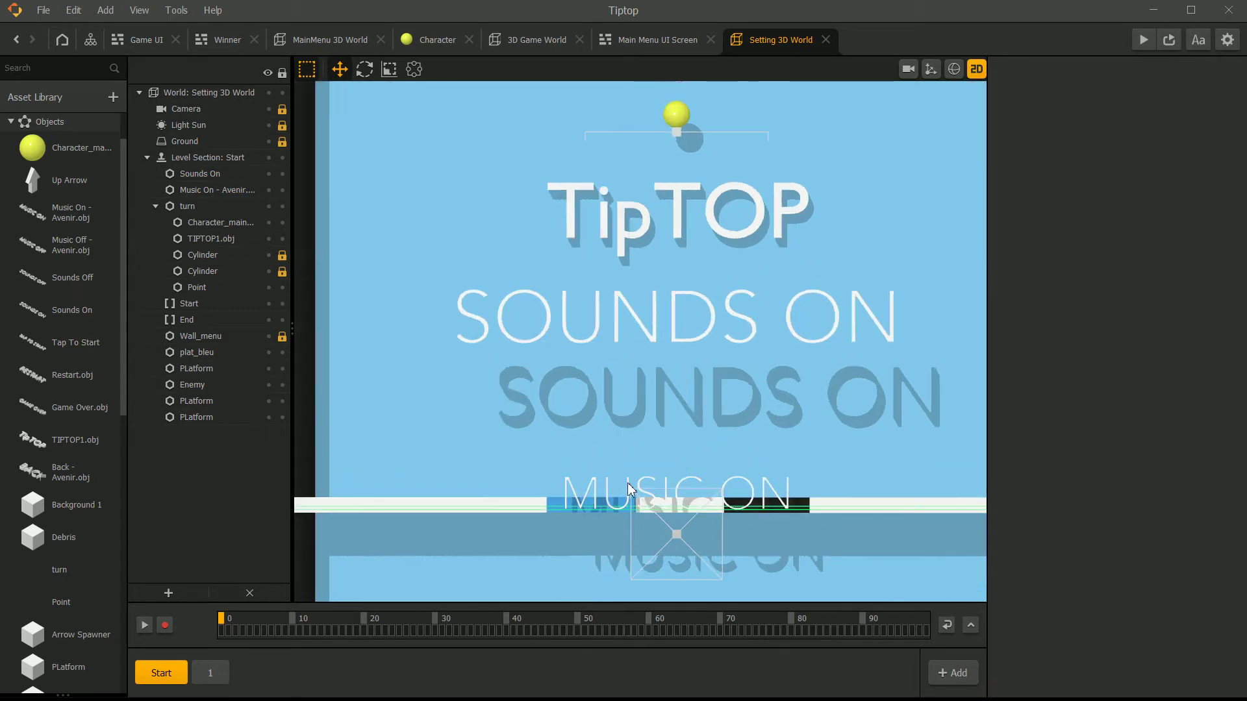
Raise the Sounds On and Music On texts together, then place Sounds On just below the TipTOP title at about Y 6.5.
scroll(641, 495, down, 2)
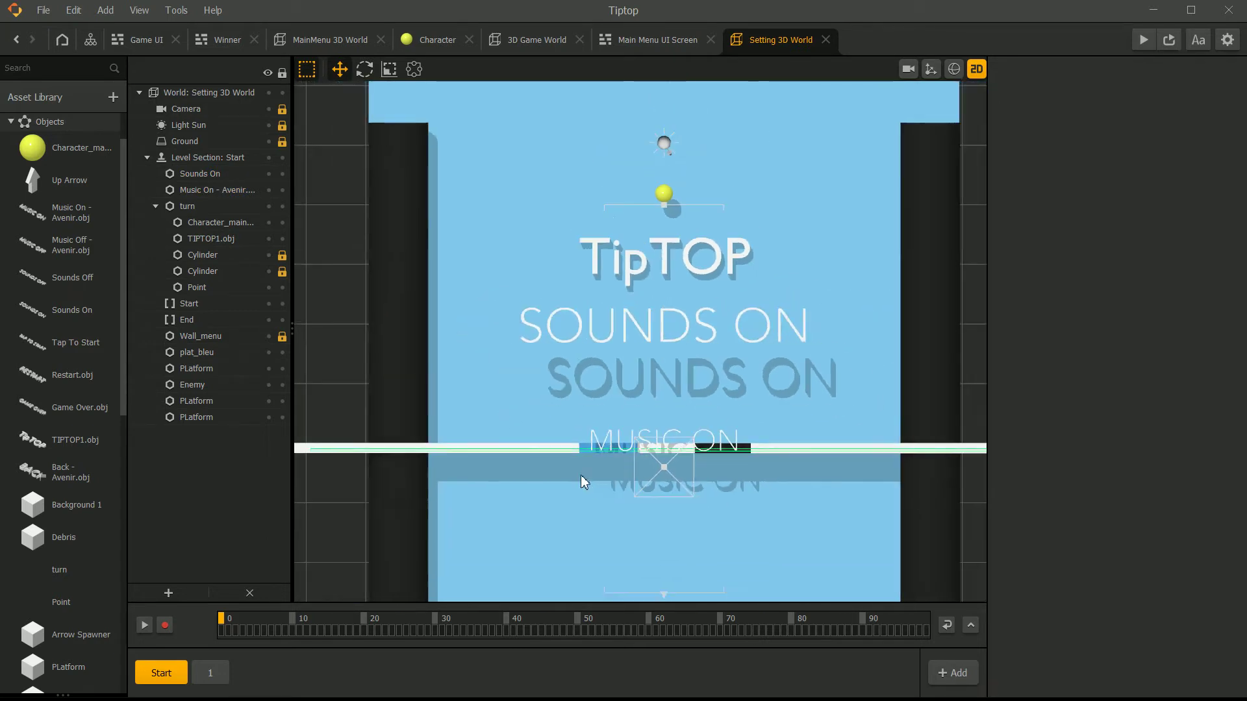
click(197, 189)
shift+click(198, 174)
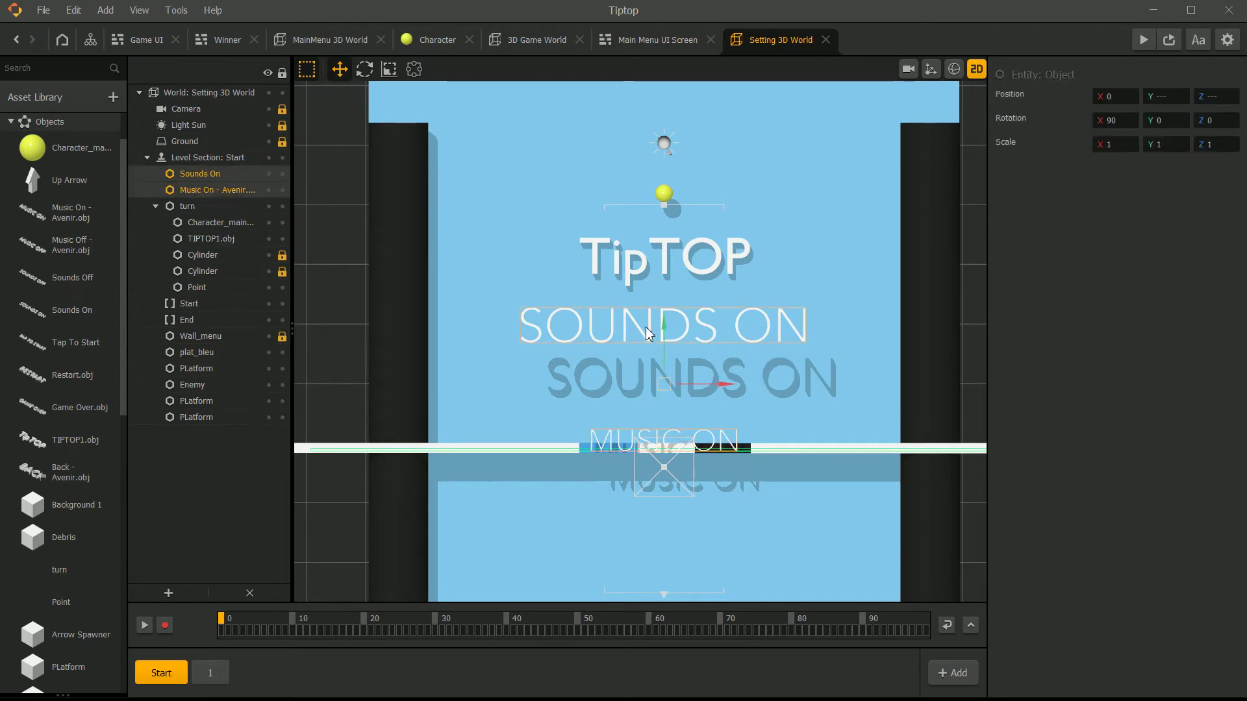
drag(665, 344, 669, 263)
click(675, 239)
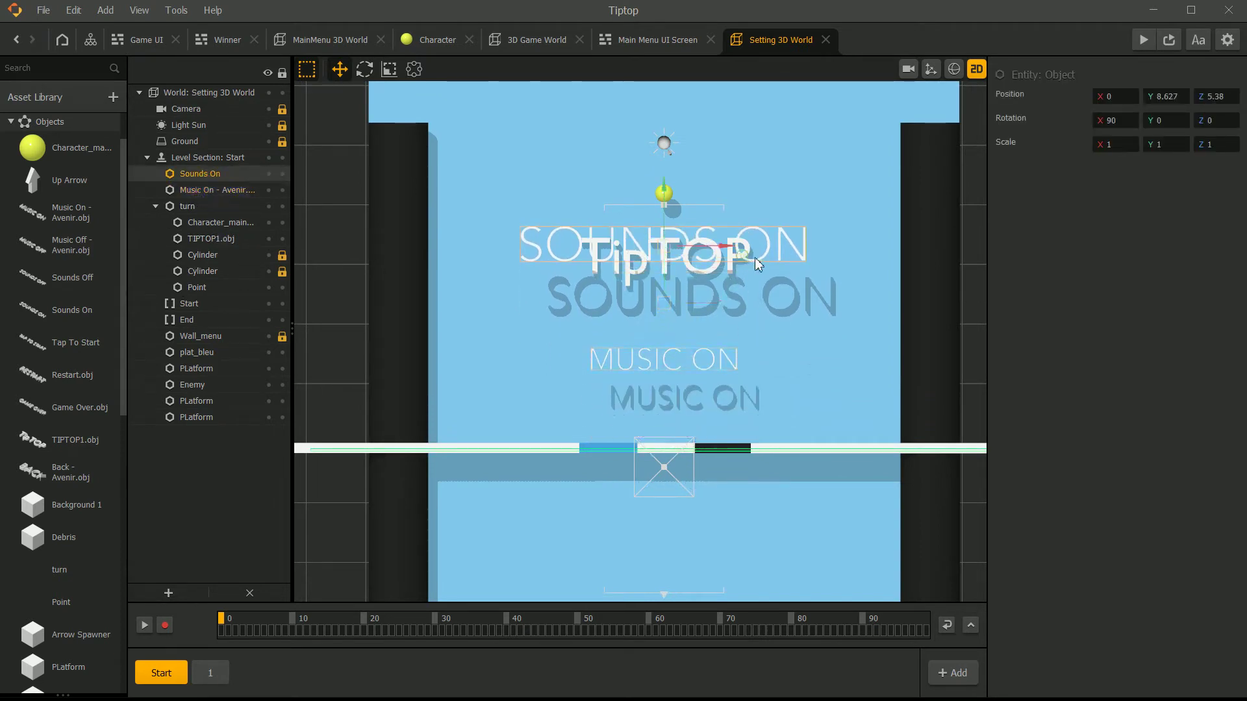
drag(671, 216, 662, 284)
Scale the Sounds On text down uniformly to about 0.5 so its width matches the Music On text.
scroll(661, 284, up, 2)
scroll(661, 283, up, 2)
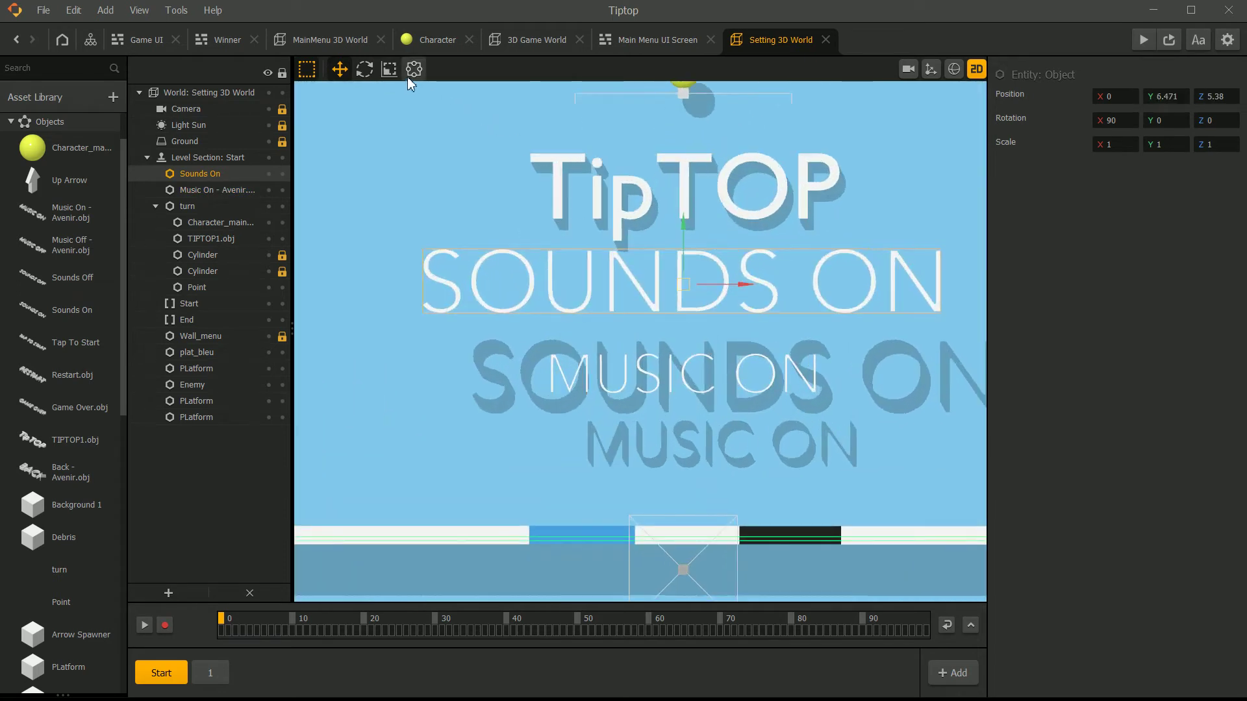
click(388, 69)
drag(684, 286, 627, 307)
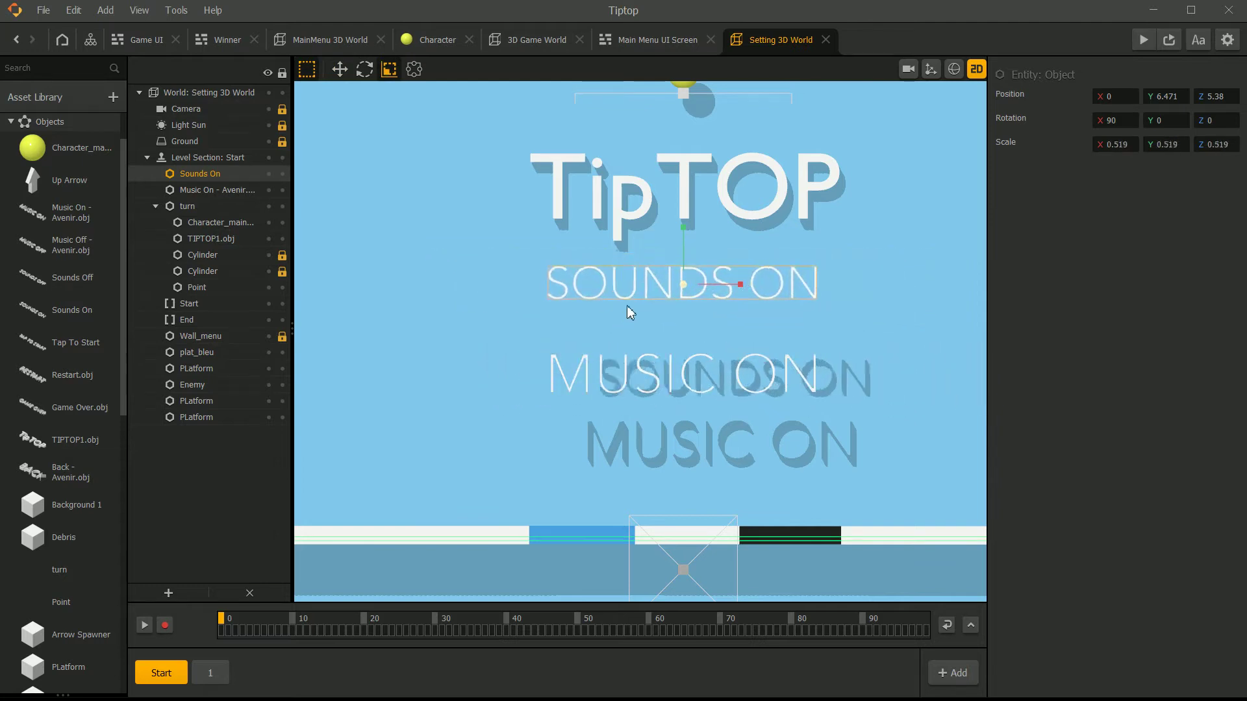
Move the Music On text up close beneath Sounds On, to about Y 5.3.
click(685, 384)
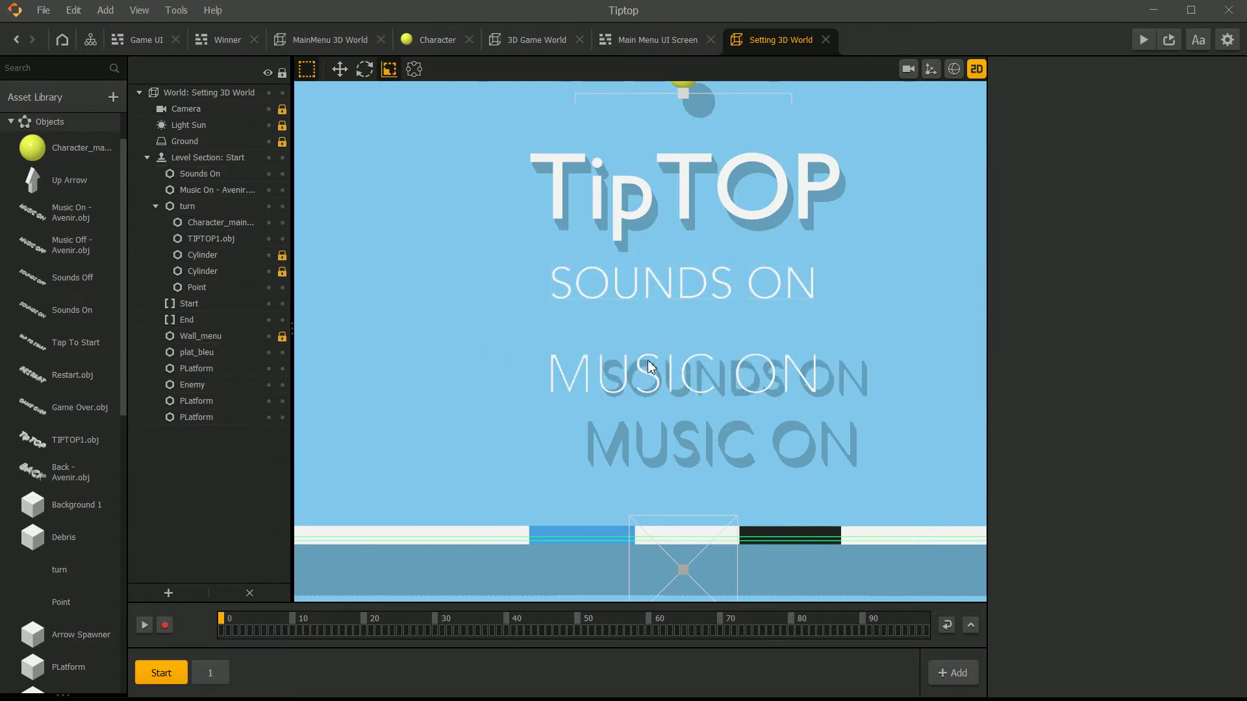
scroll(669, 384, down, 1)
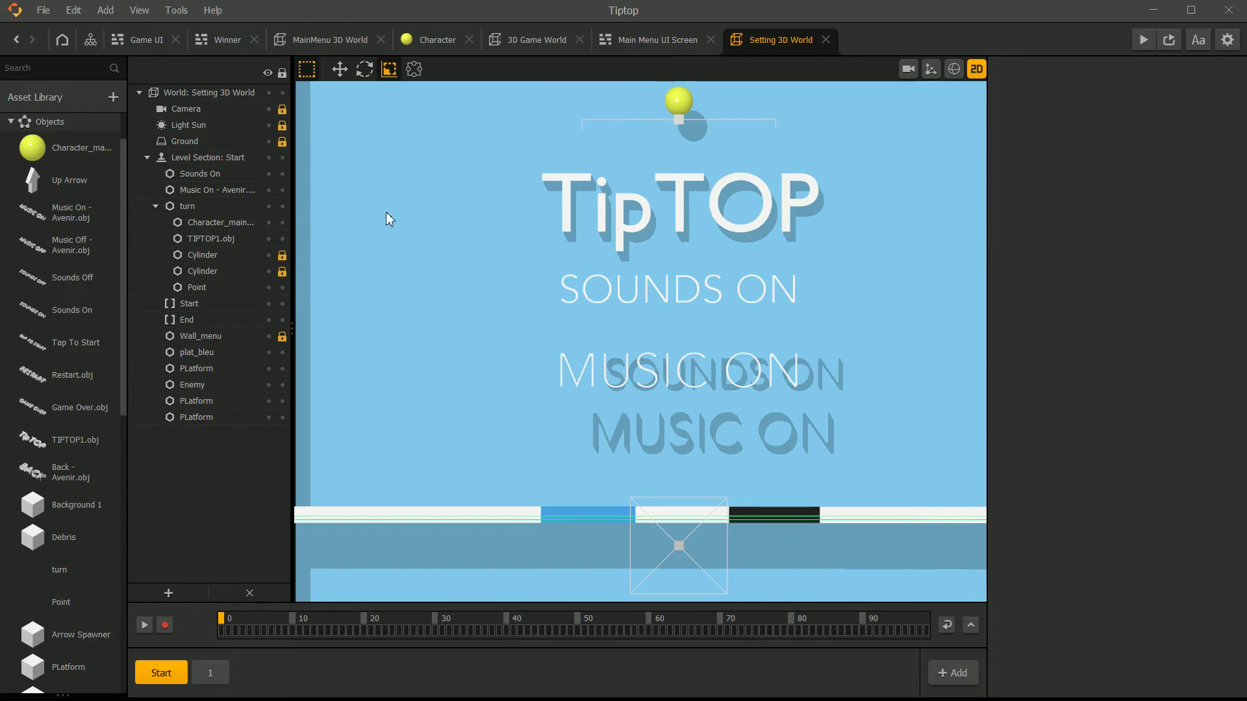
click(203, 190)
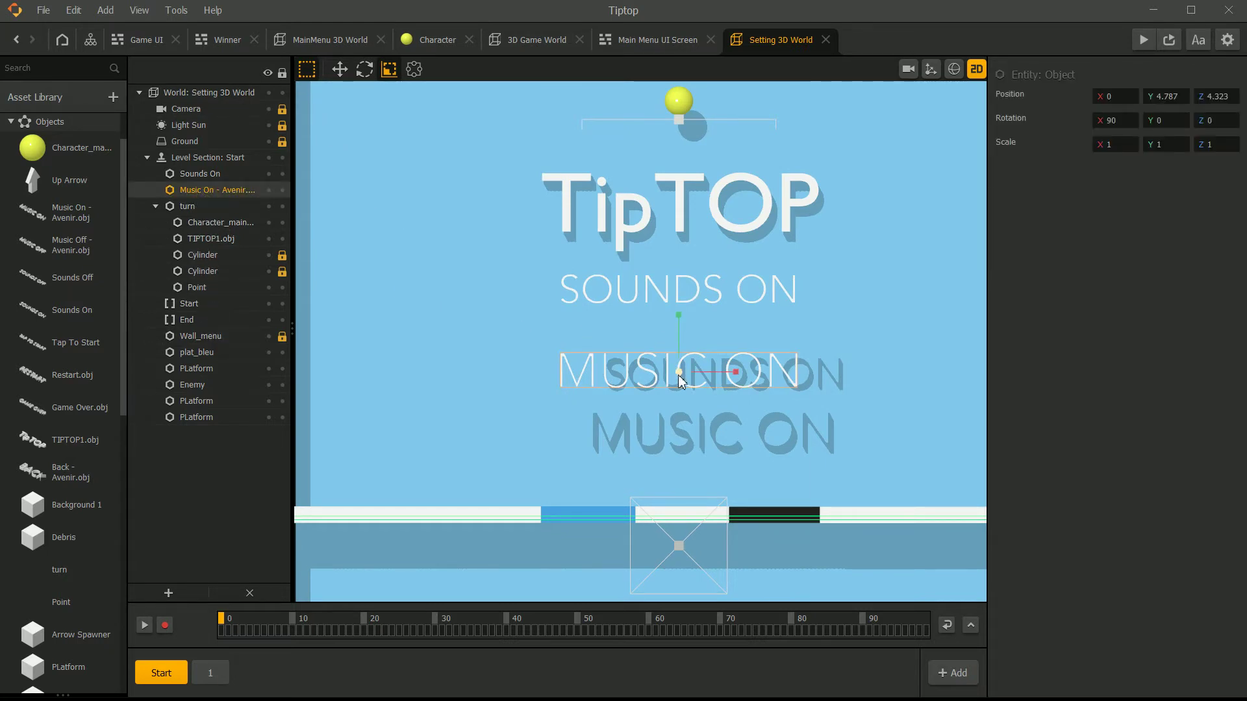
click(339, 70)
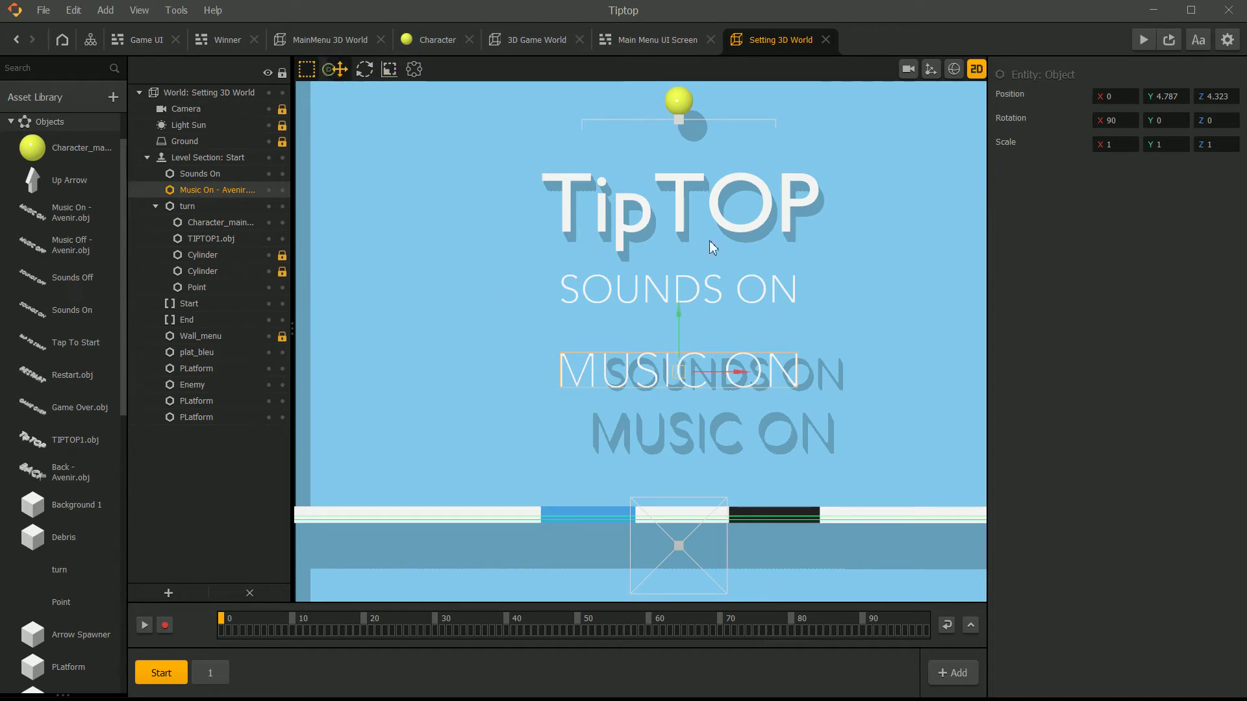
drag(680, 339, 689, 314)
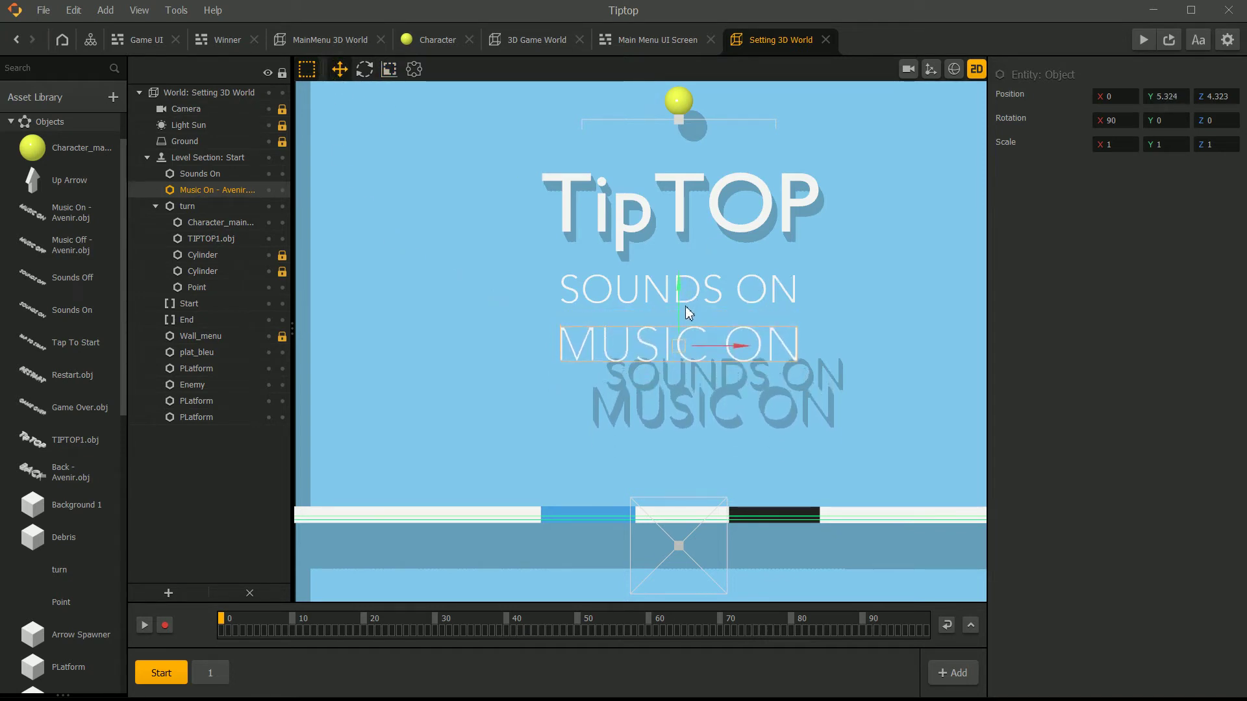
In 3D view, move the Sounds On and Music On texts back toward the blue wall, placing Music On at about Z 2.4.
click(978, 69)
scroll(698, 346, down, 2)
right_drag(698, 346, 706, 355)
scroll(704, 354, up, 1)
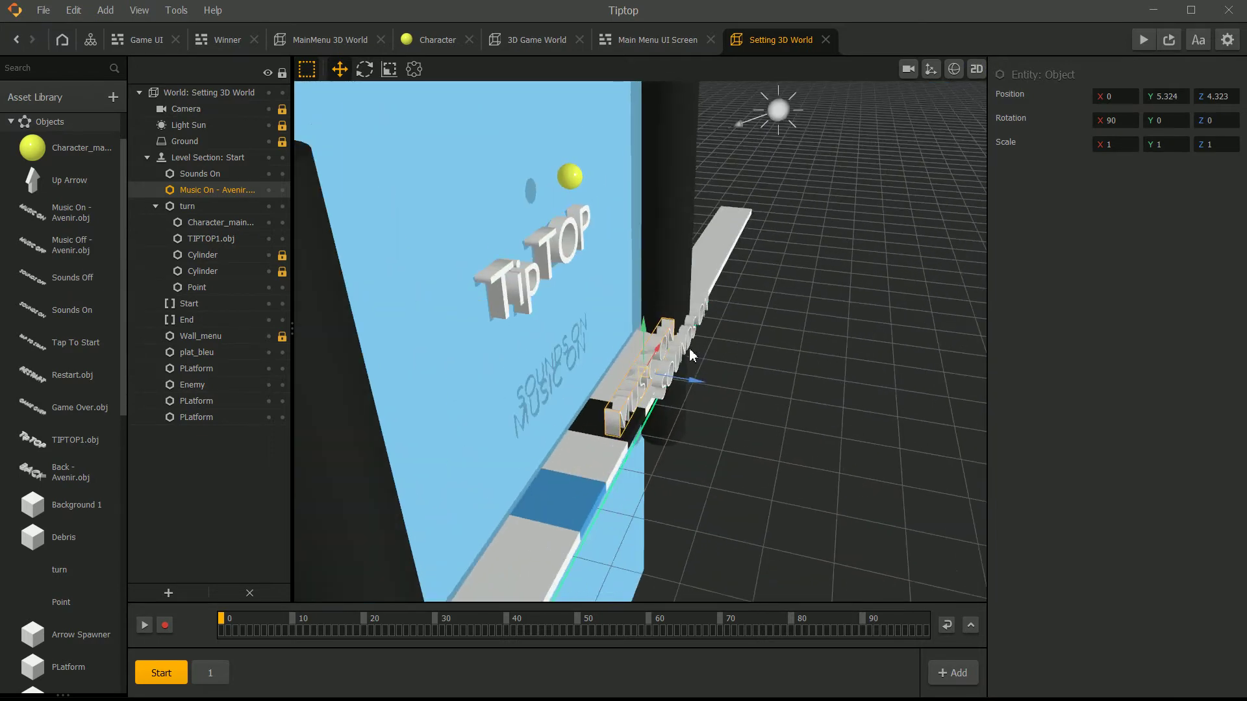
click(687, 348)
drag(711, 349, 589, 311)
click(635, 386)
drag(635, 386, 589, 367)
right_drag(584, 363, 582, 370)
drag(614, 372, 643, 372)
click(976, 69)
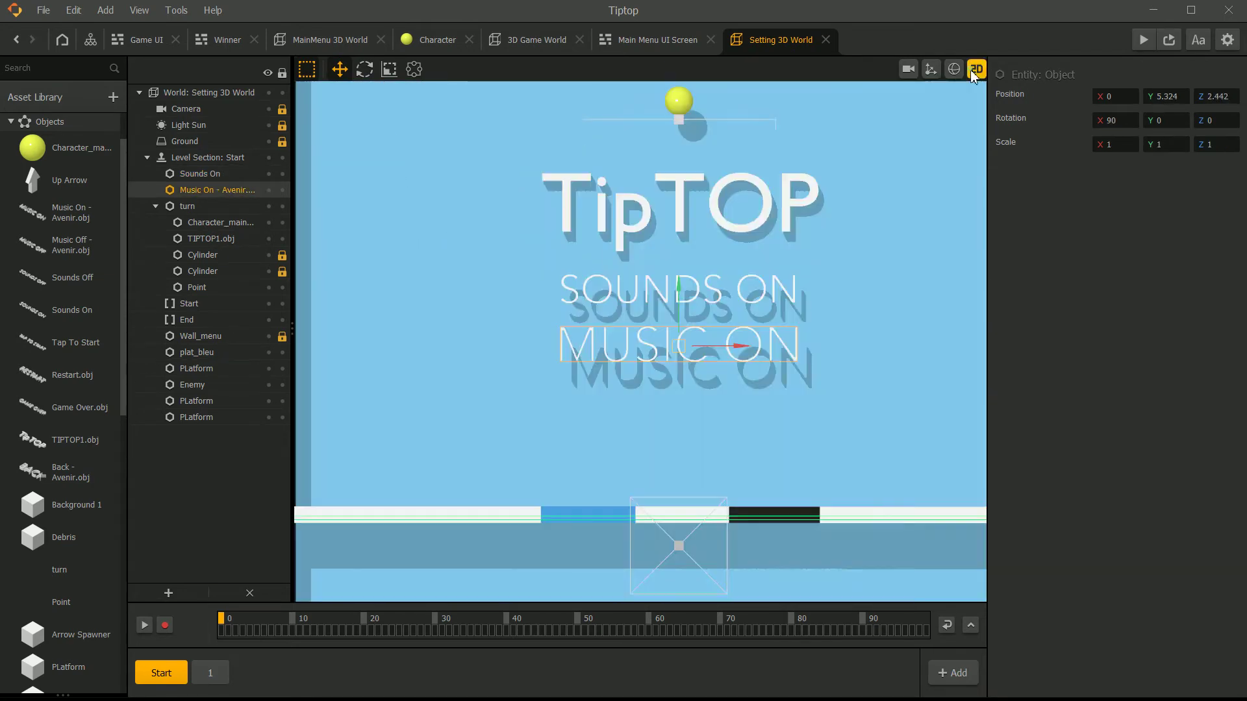
scroll(740, 338, up, 2)
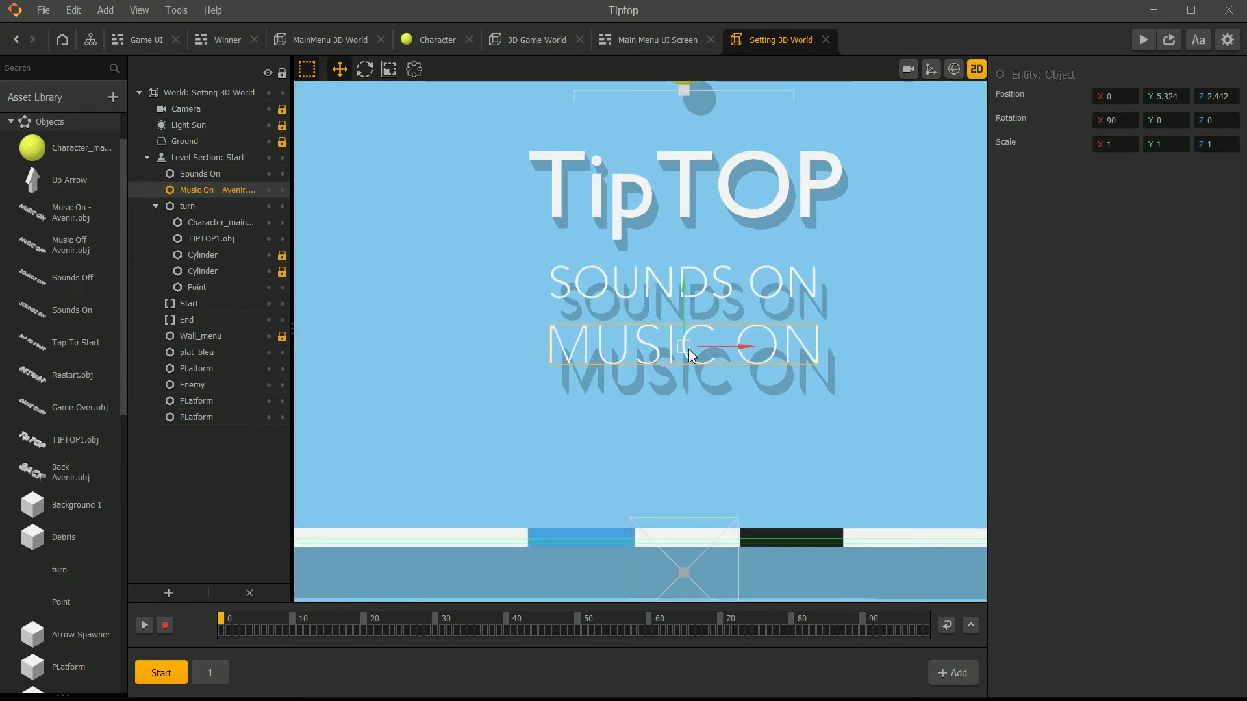
drag(689, 354, 680, 351)
key(ctrl+z)
scroll(709, 272, down, 2)
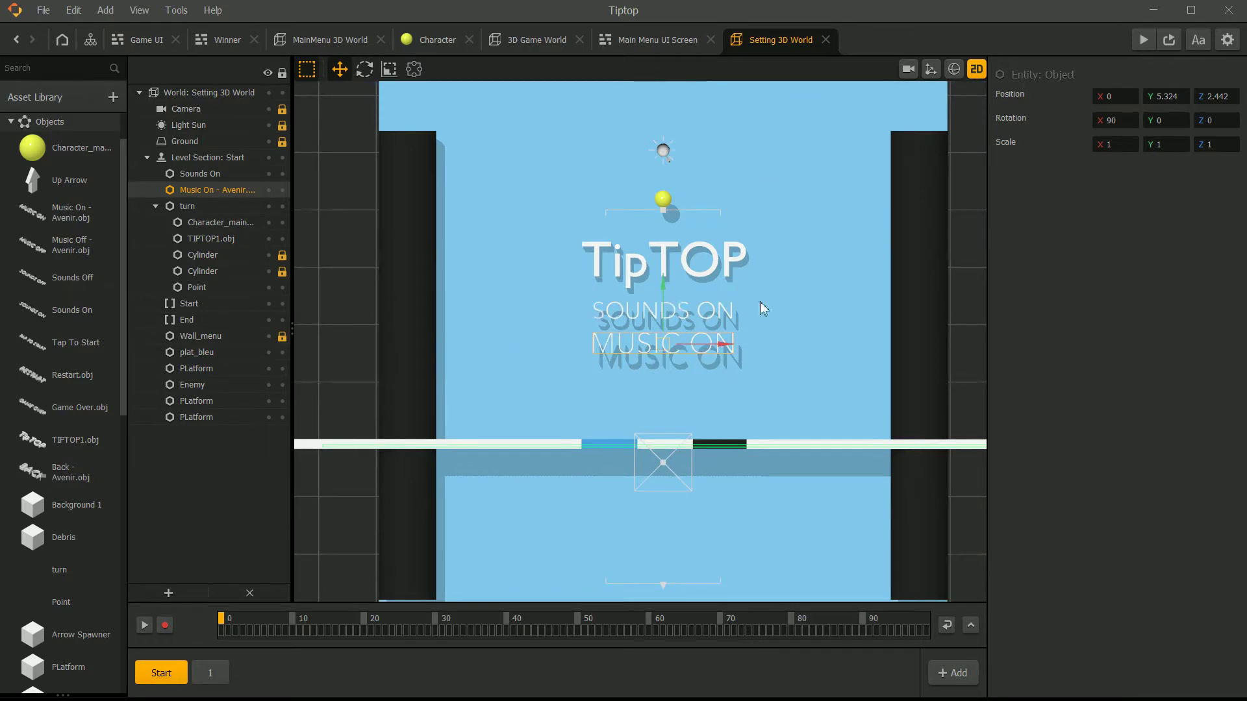
click(937, 280)
scroll(721, 282, up, 3)
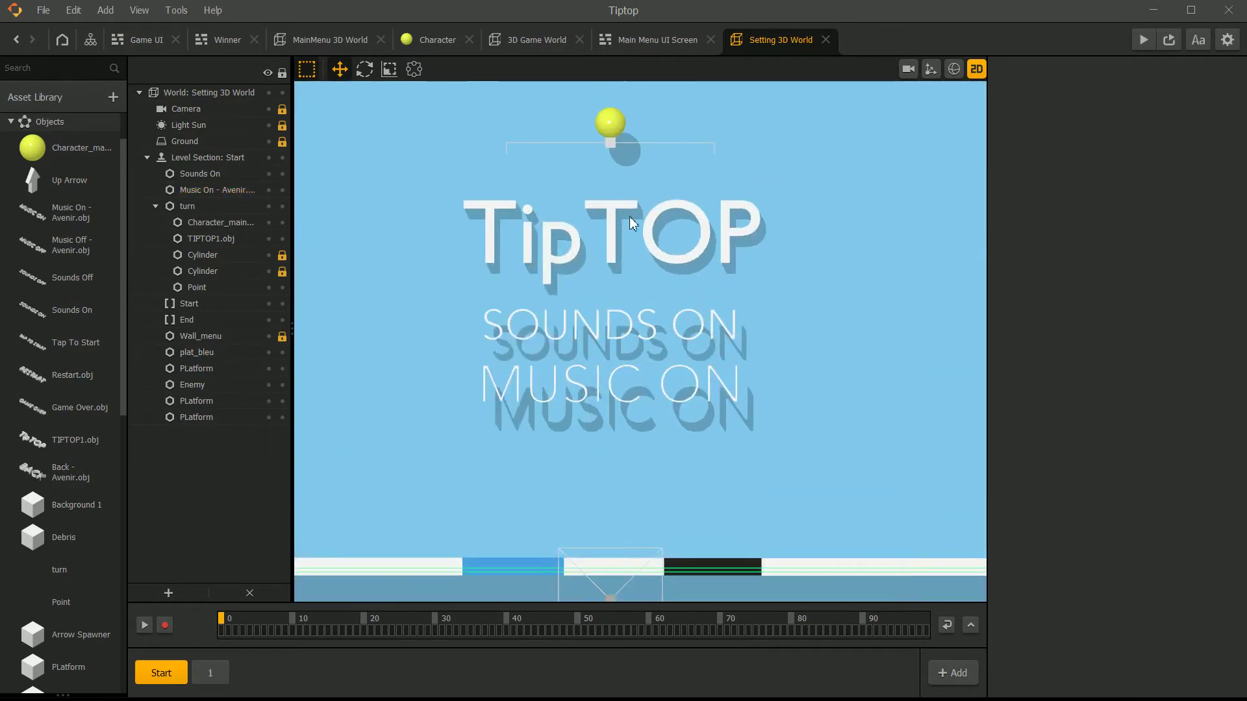
scroll(593, 208, down, 1)
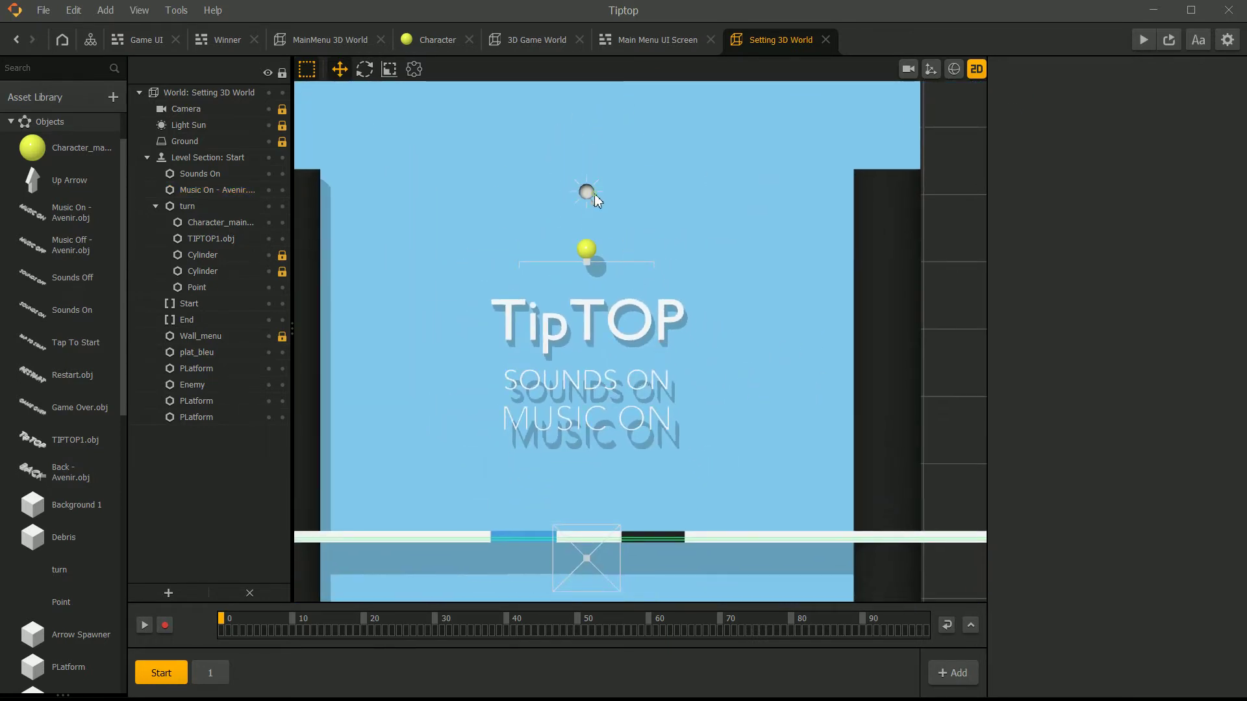
Move the Main Menu UI Screen node higher in the project's flow diagram and look over that screen's buttons.
click(150, 44)
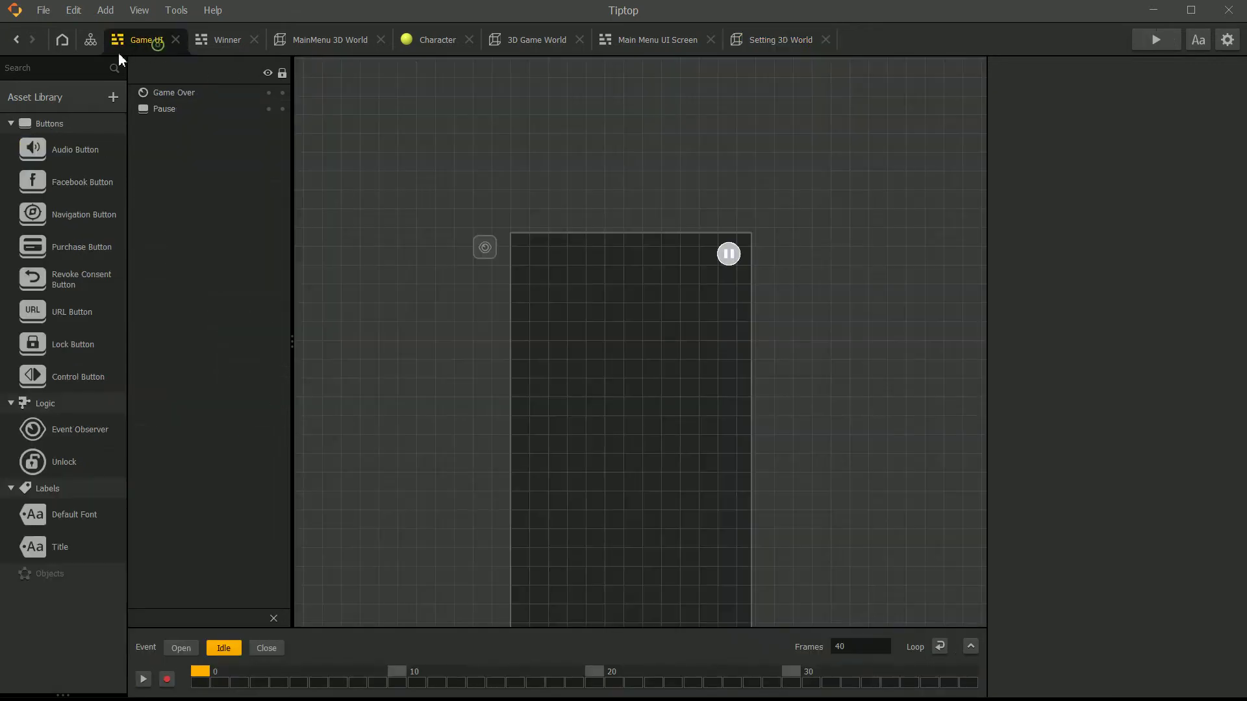
click(100, 47)
scroll(392, 253, down, 2)
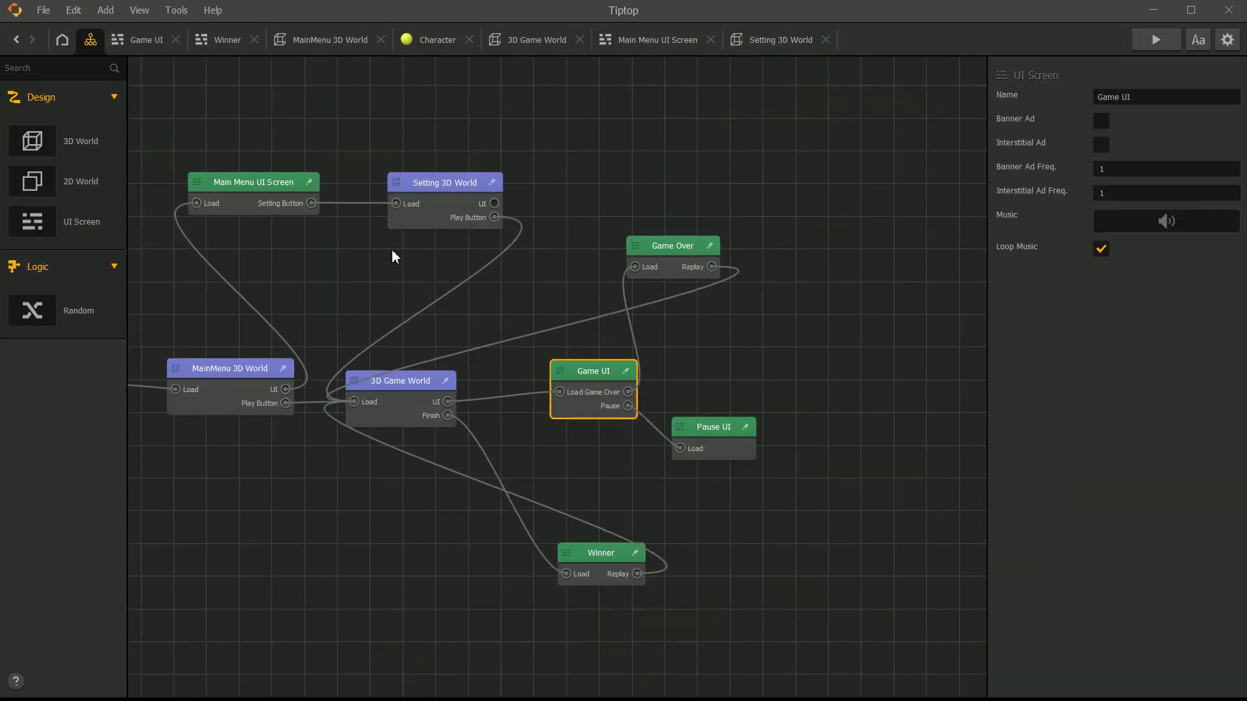
drag(264, 193, 296, 104)
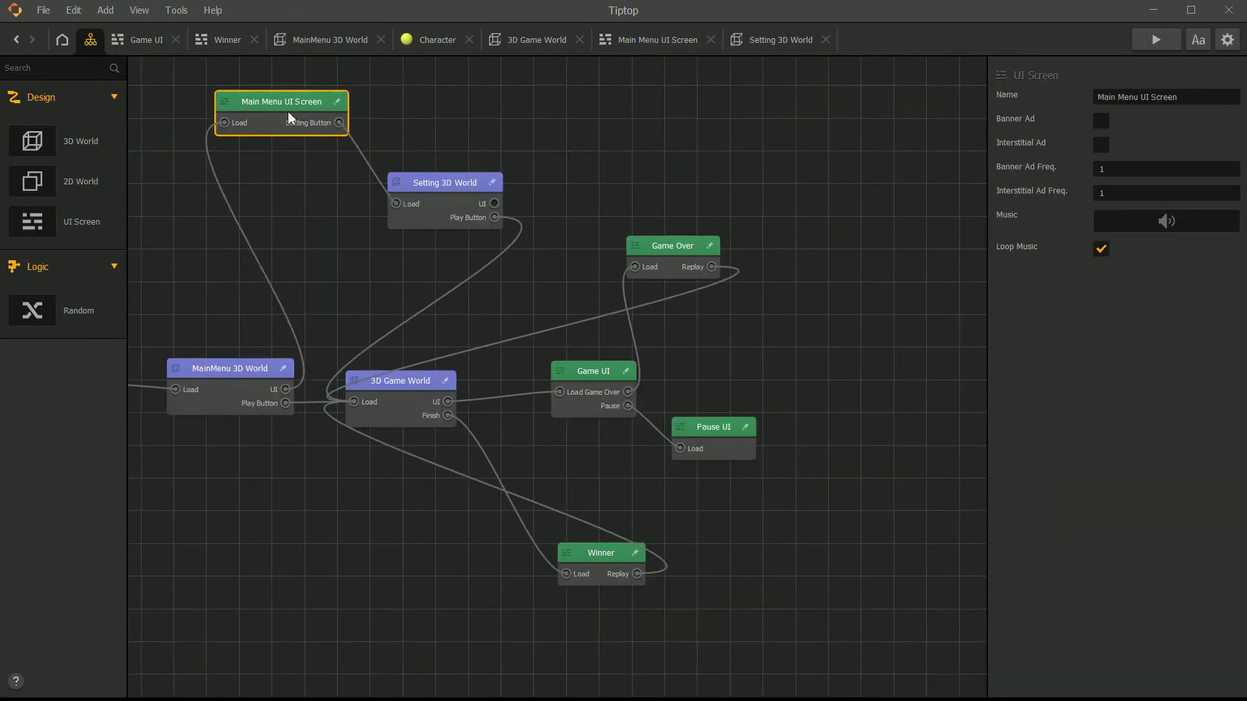
double_click(301, 108)
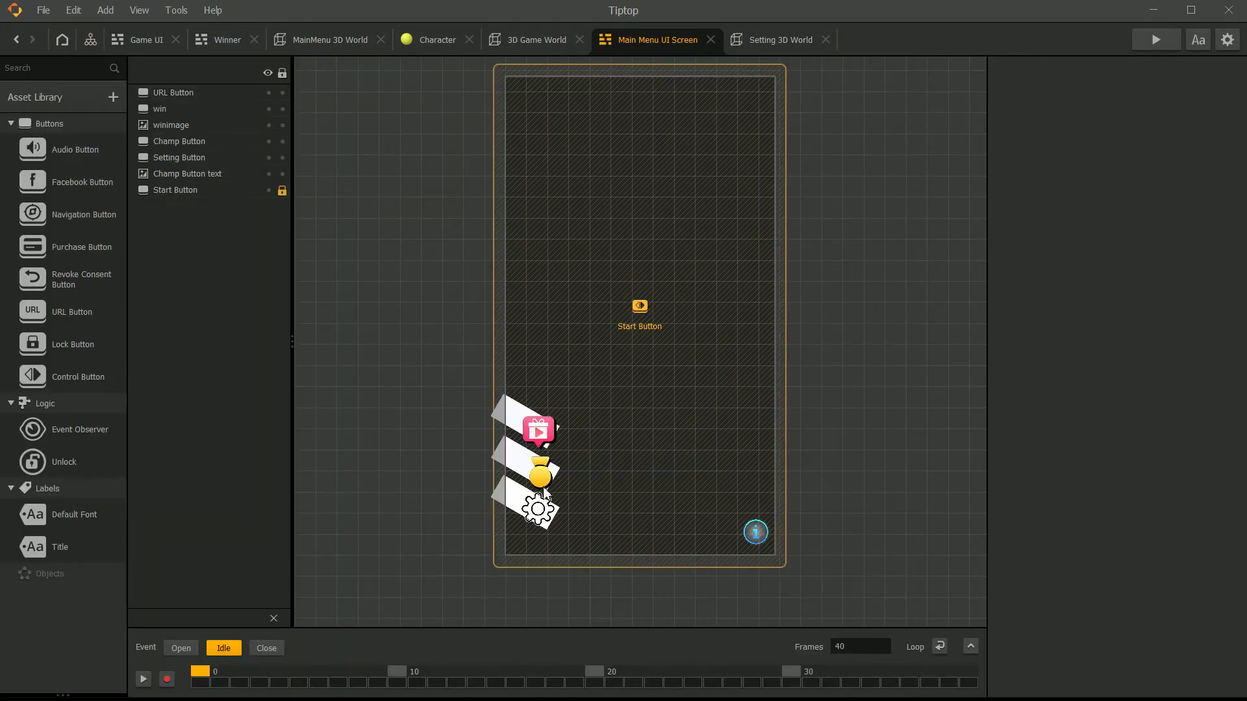
click(90, 39)
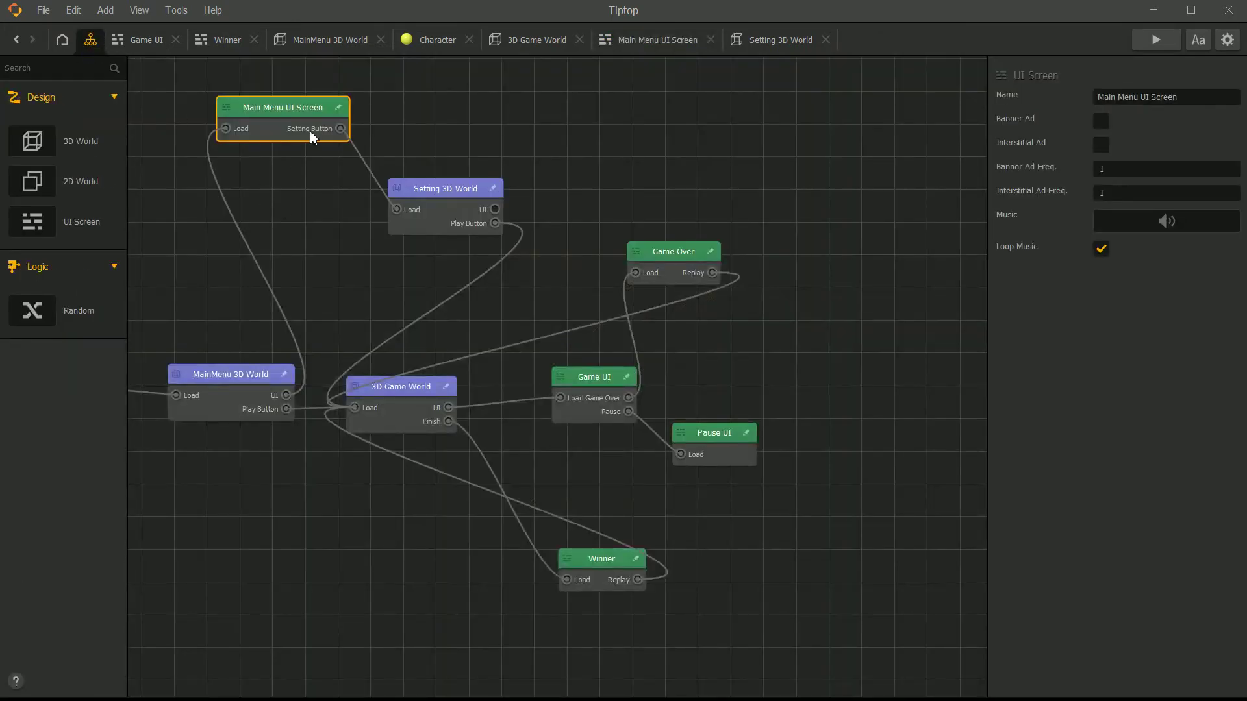
Remove Setting 3D World's Play Button link to 3D Game World and connect its UI output to Game UI.
scroll(310, 131, up, 2)
drag(450, 205, 467, 181)
scroll(557, 214, down, 2)
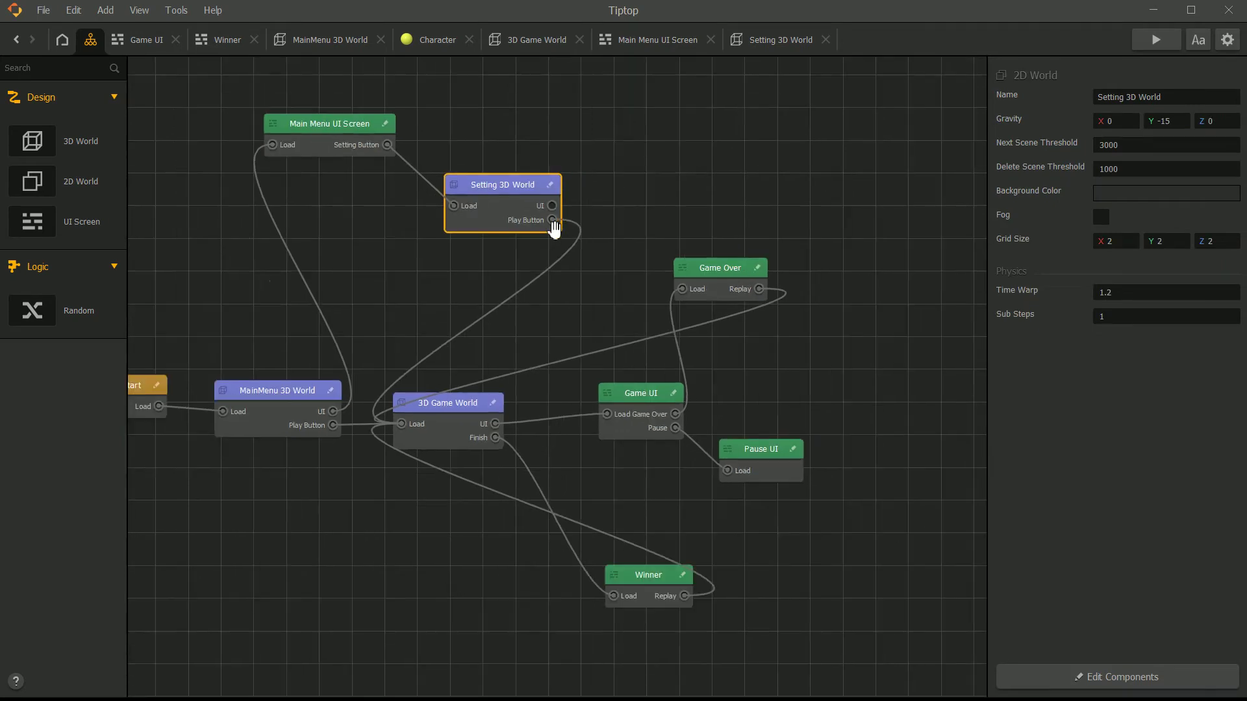
scroll(615, 245, up, 1)
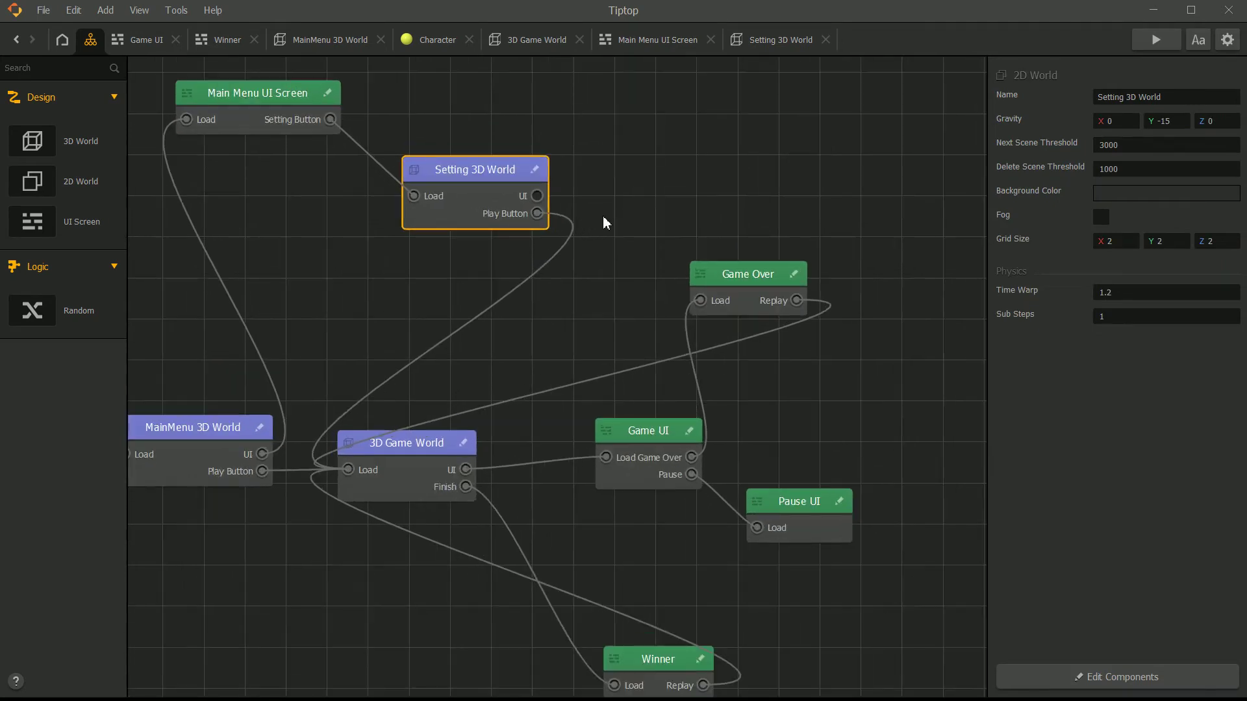
scroll(755, 261, down, 2)
scroll(641, 303, up, 1)
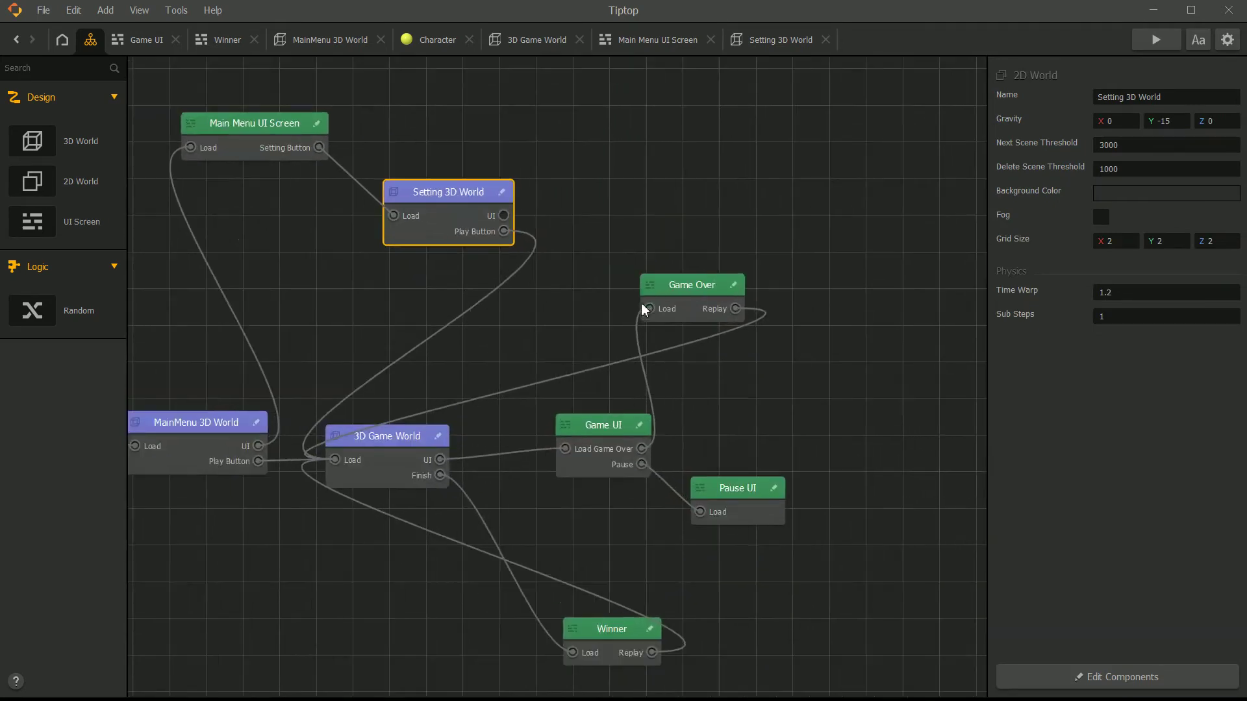
click(601, 444)
drag(504, 215, 563, 453)
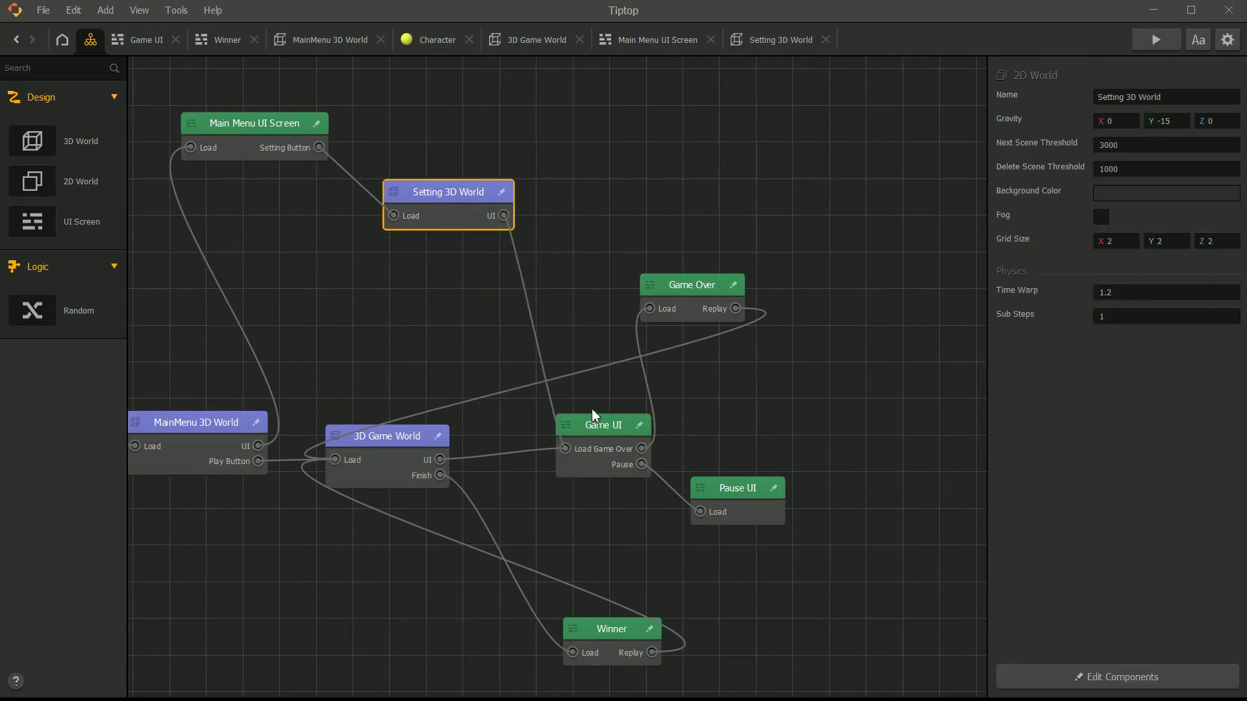
Disconnect Setting 3D World's UI output from Game UI and move the node beside Main Menu UI Screen.
click(528, 308)
drag(461, 188, 487, 137)
middle_drag(510, 207, 574, 367)
middle_drag(550, 423, 565, 377)
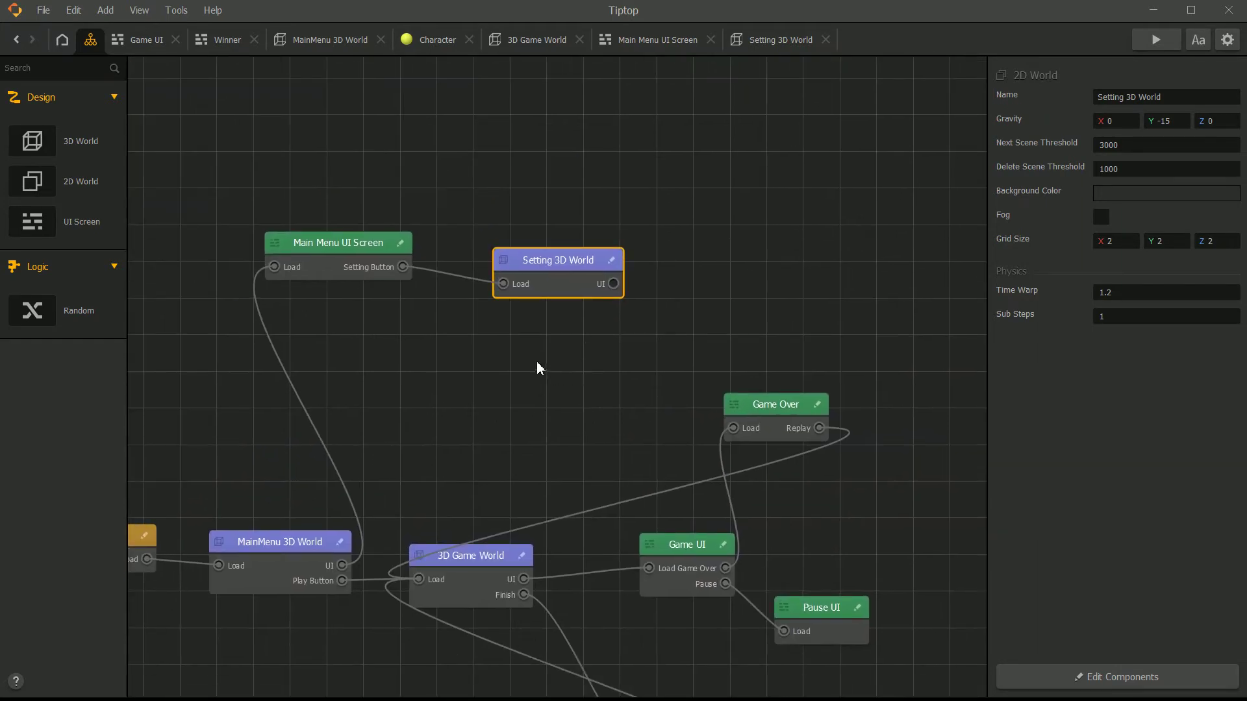
drag(566, 265, 559, 235)
Open Setting 3D World and add the Back - Avenir.obj object below the Music On text at about X -3.8, Y 3.1.
scroll(668, 332, up, 1)
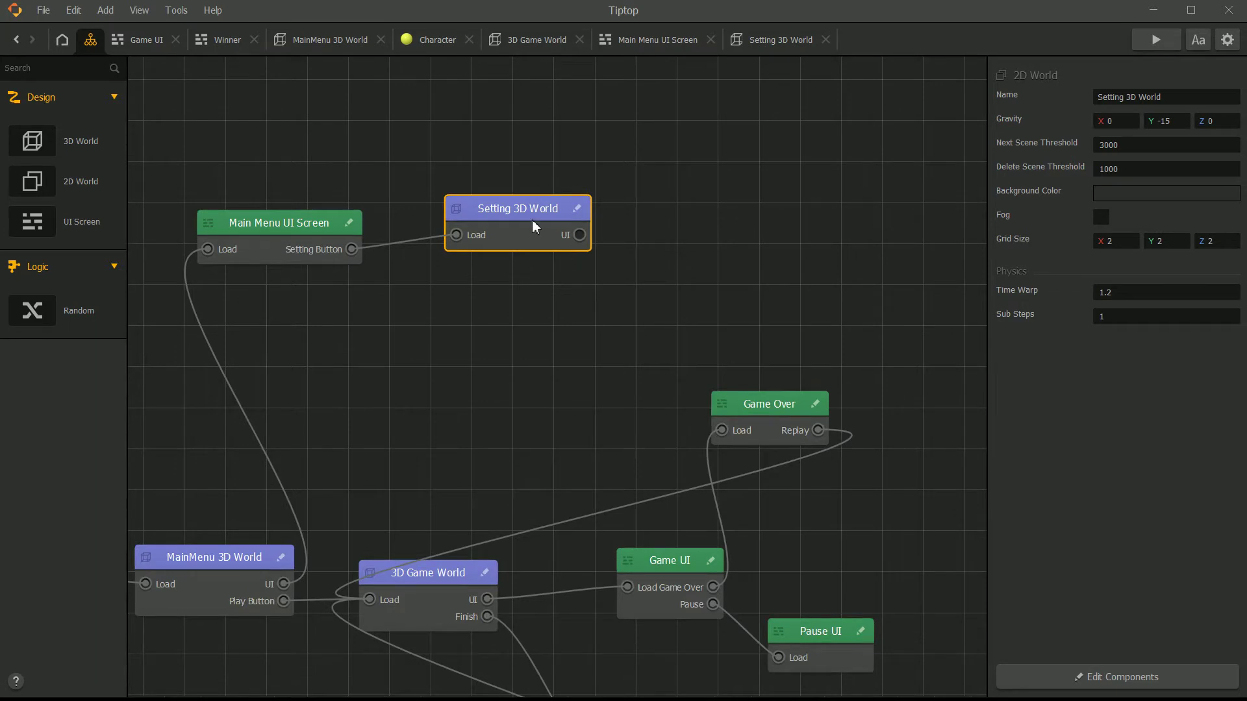
double_click(531, 222)
scroll(612, 340, down, 1)
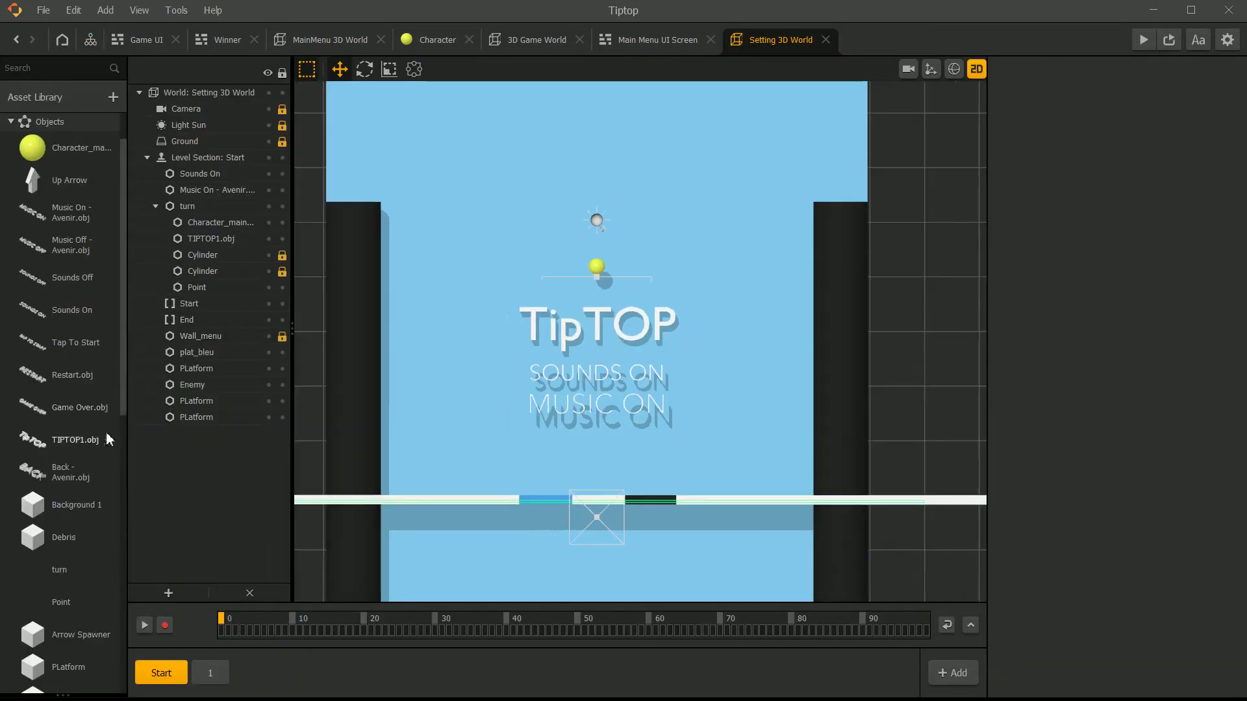
drag(69, 469, 494, 465)
scroll(601, 450, down, 2)
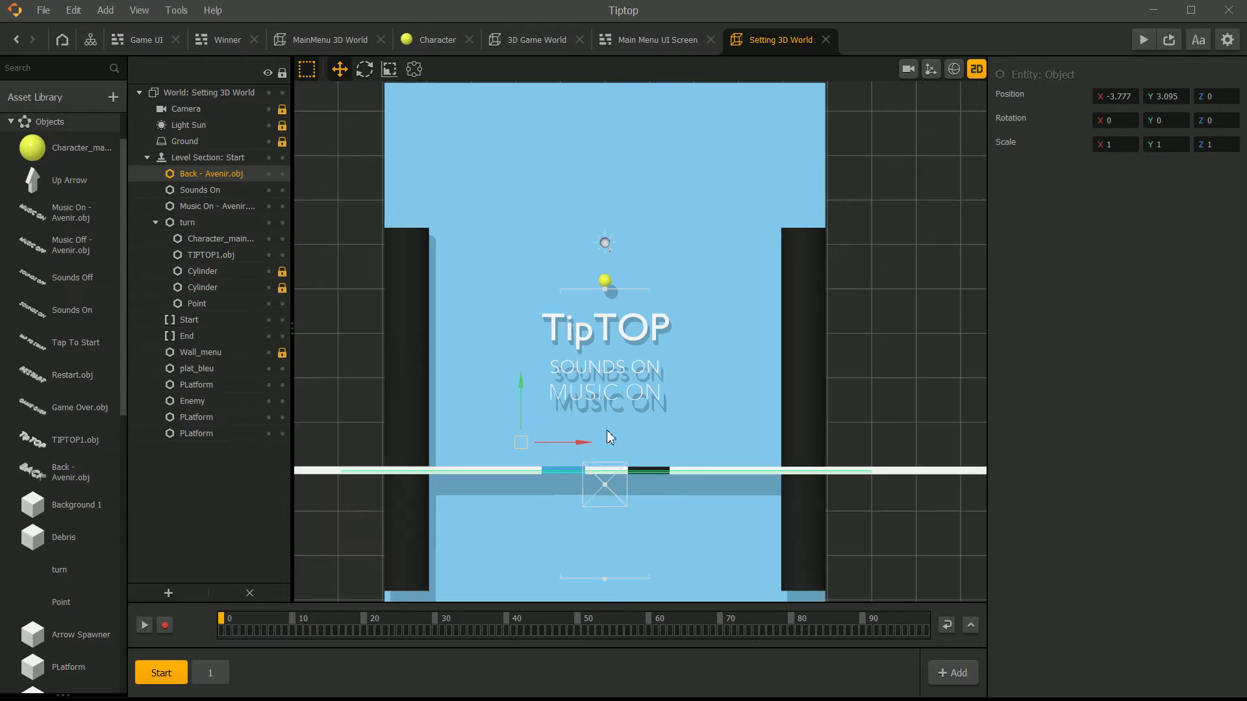
Bring the Back text forward to about Z 4.8 in 3D view, then return to 2D view.
click(976, 69)
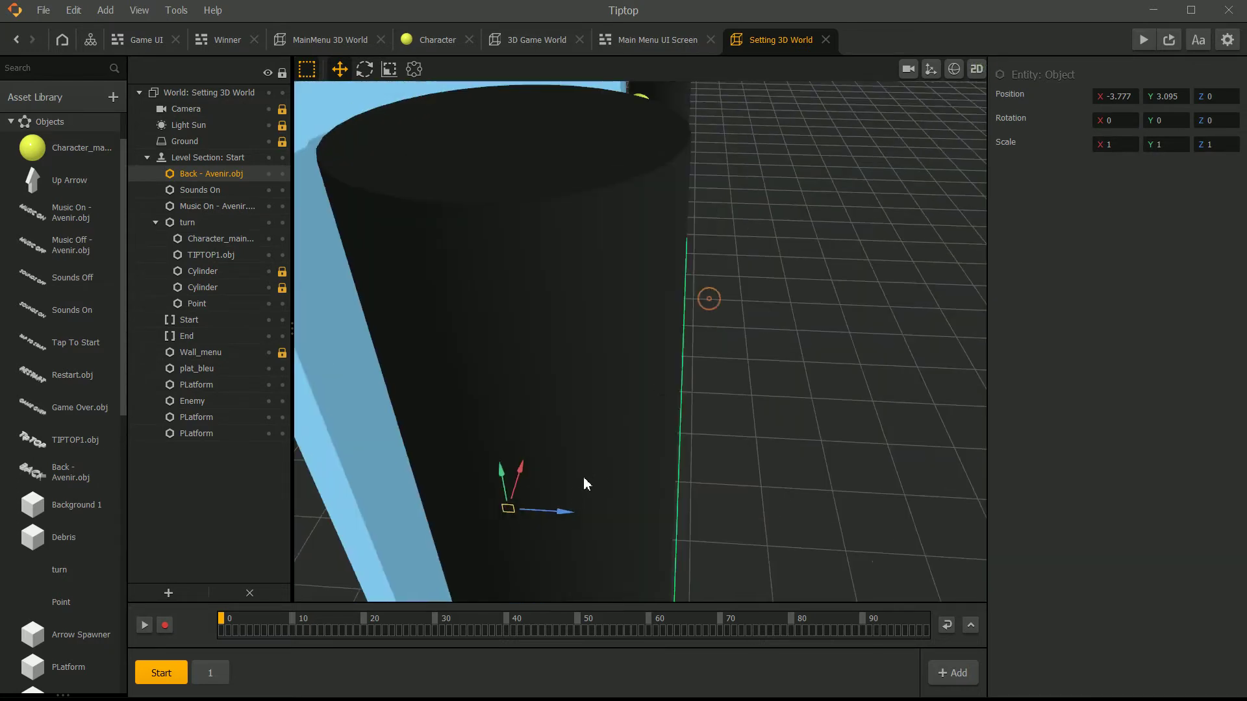
drag(557, 514, 773, 465)
scroll(766, 509, down, 3)
right_drag(774, 465, 699, 453)
click(976, 68)
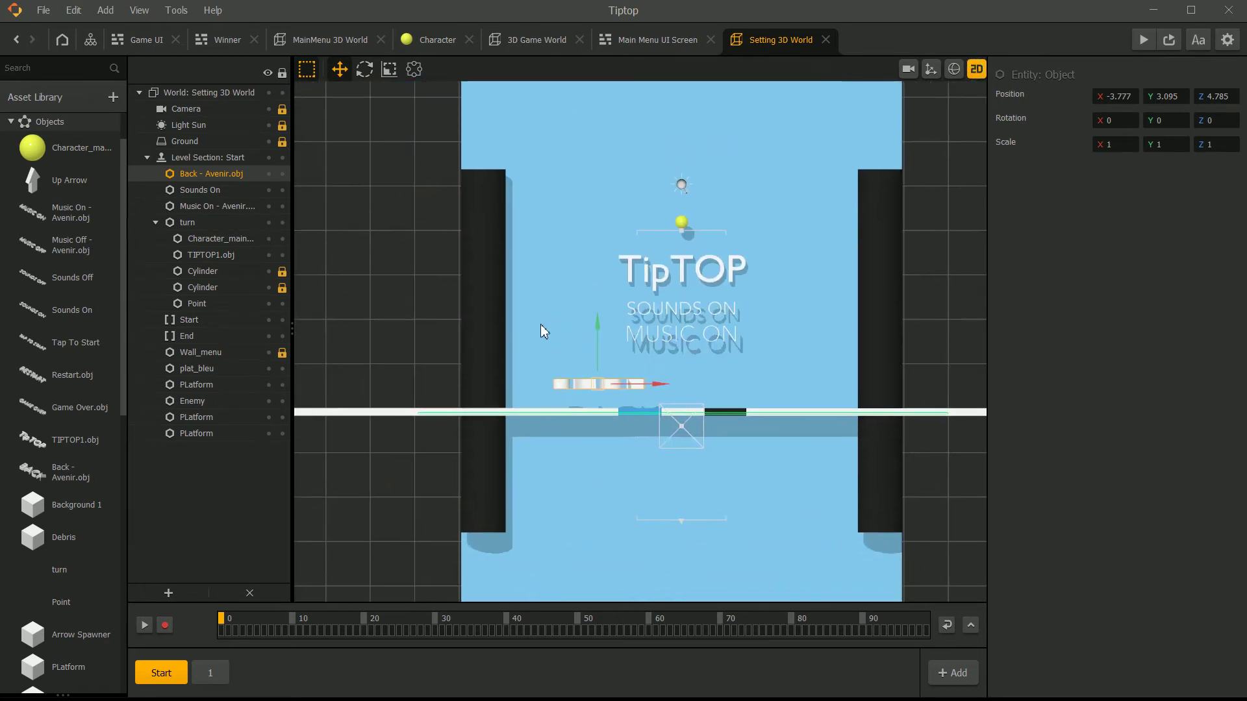
Rotate the Back text to 90 degrees about X so it faces the front.
click(365, 68)
scroll(578, 374, up, 2)
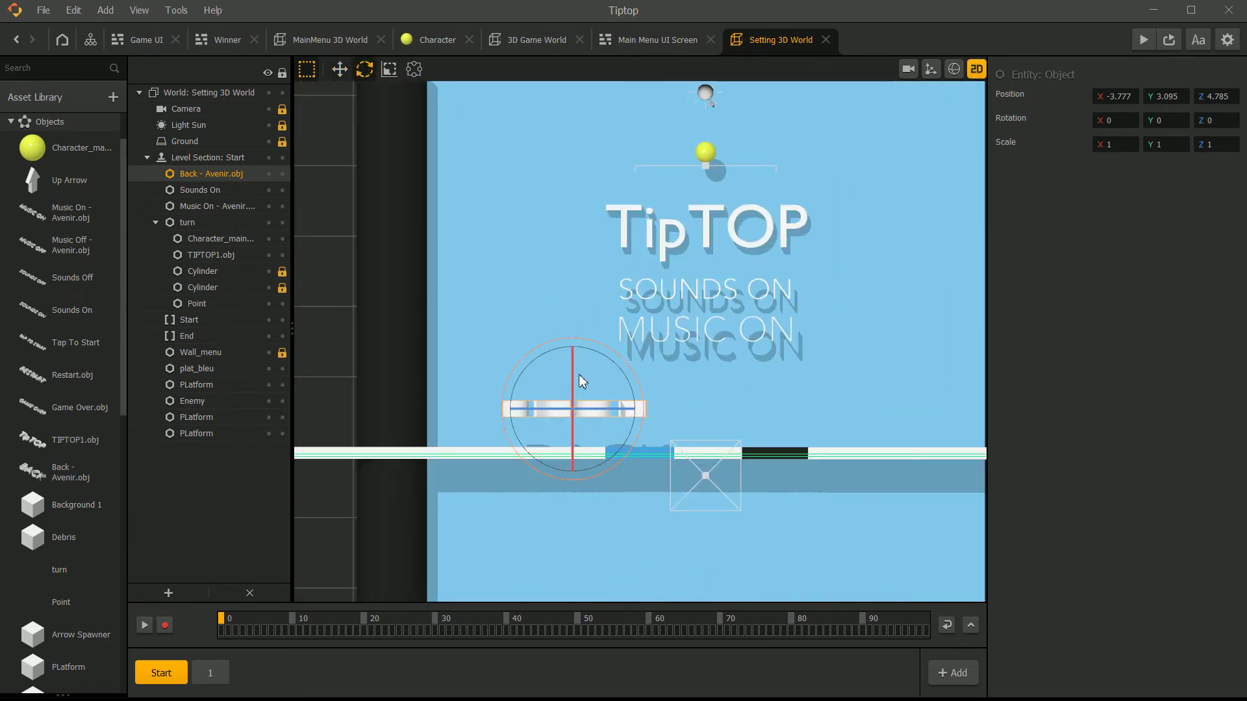
drag(576, 375, 567, 483)
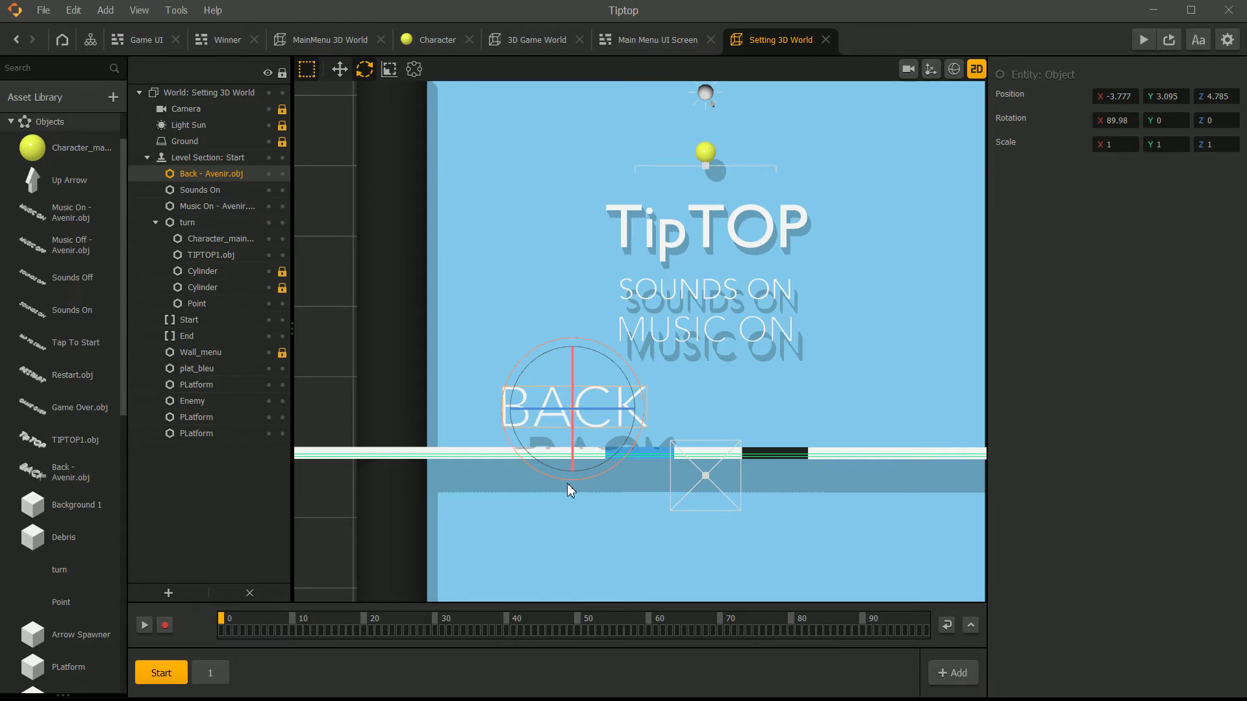
double_click(1119, 125)
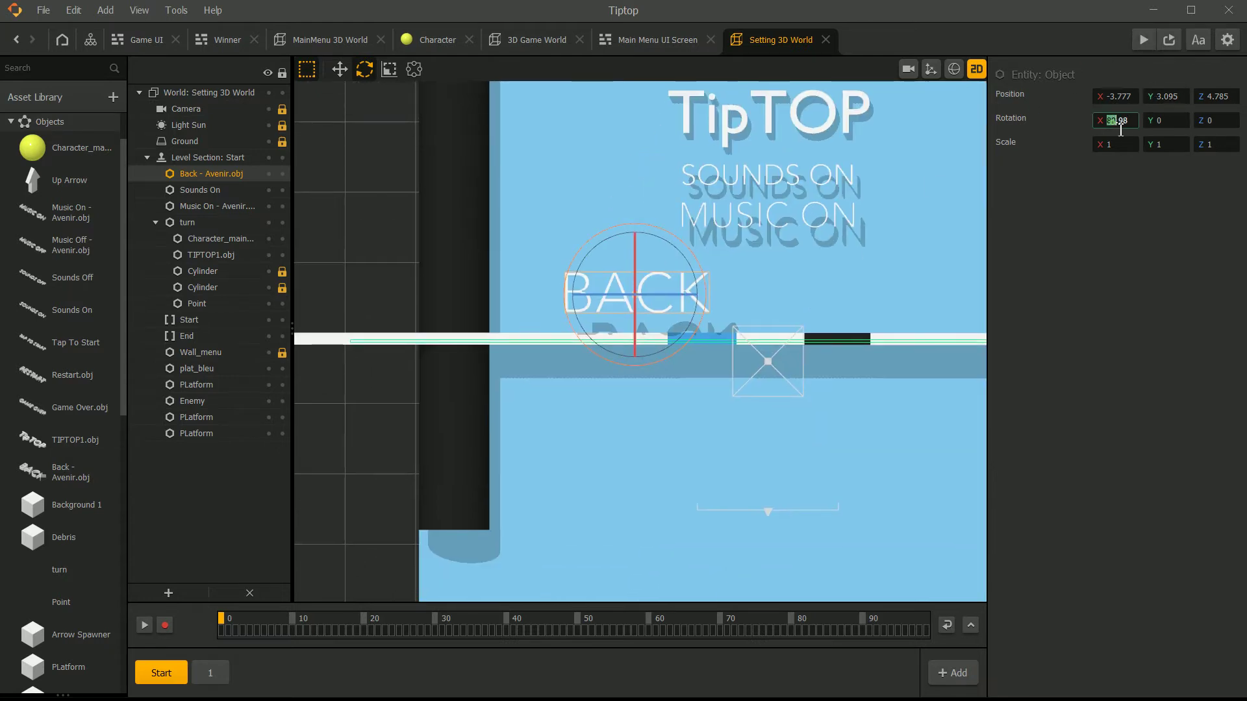
text(90)
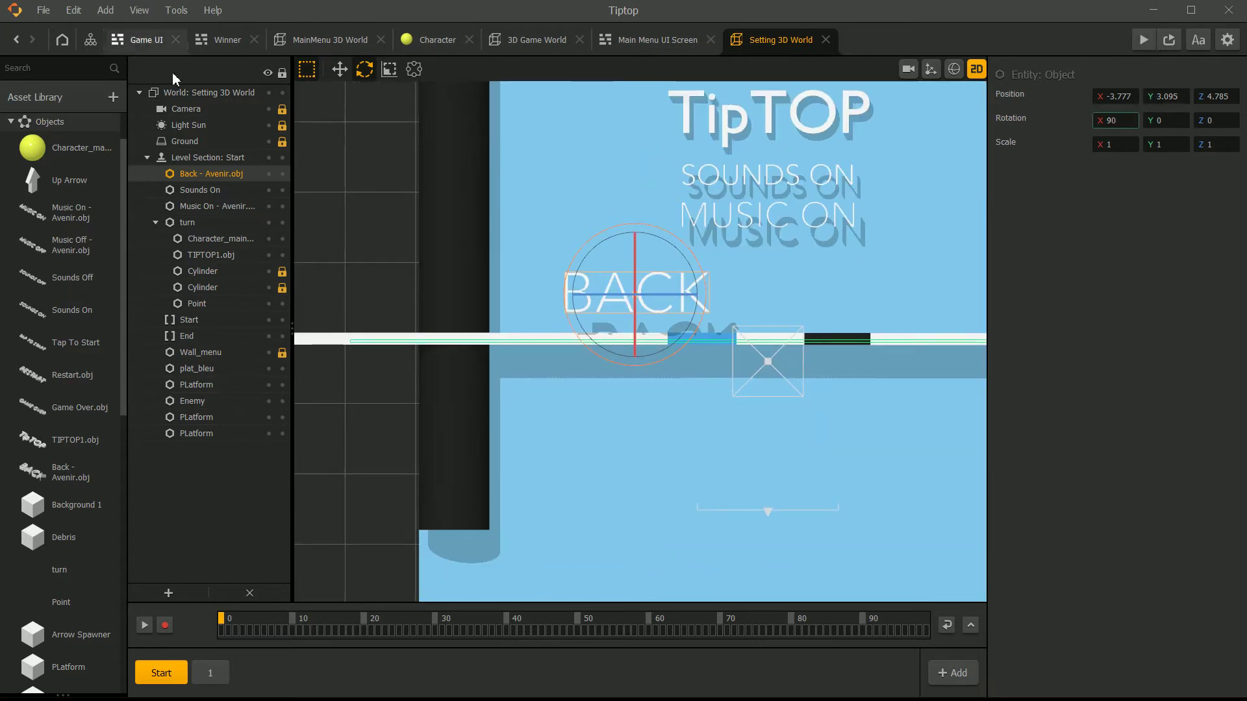
Show the camera frame and move the Back text to about X -2.5, Y 3.3.
click(340, 69)
scroll(567, 304, down, 2)
scroll(561, 299, up, 3)
scroll(456, 308, down, 3)
middle_drag(456, 308, 526, 368)
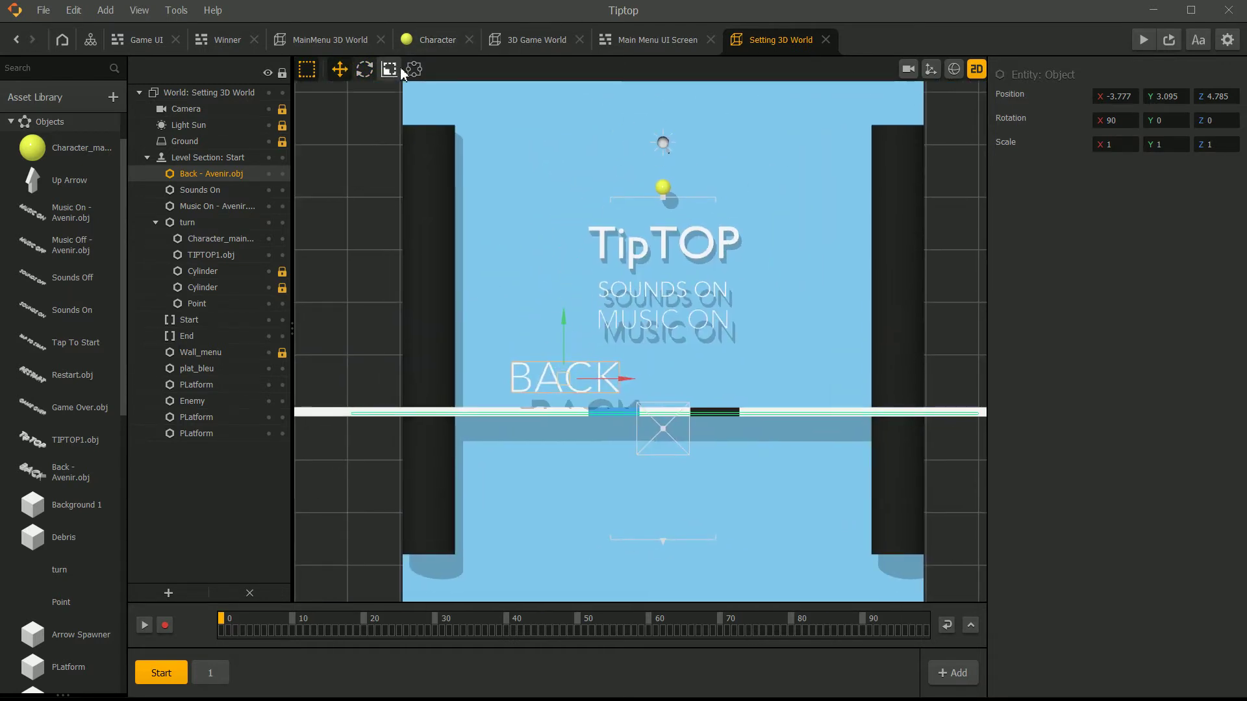
click(908, 69)
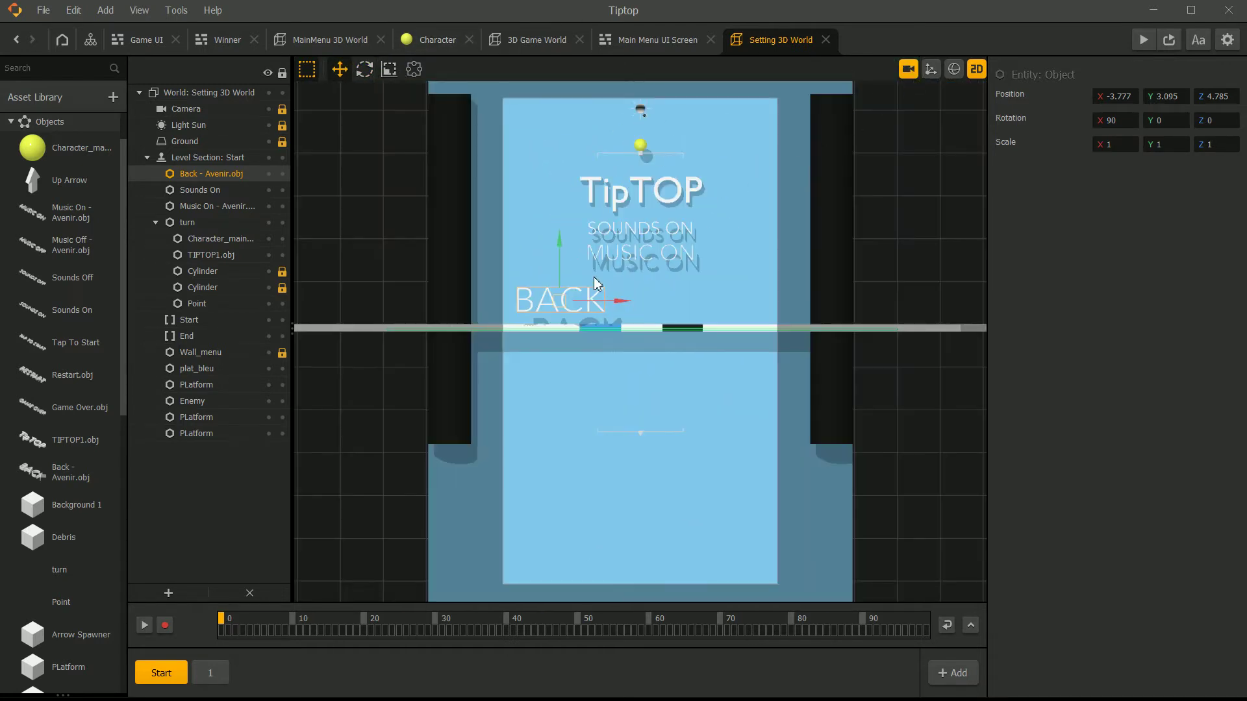
drag(556, 308, 583, 303)
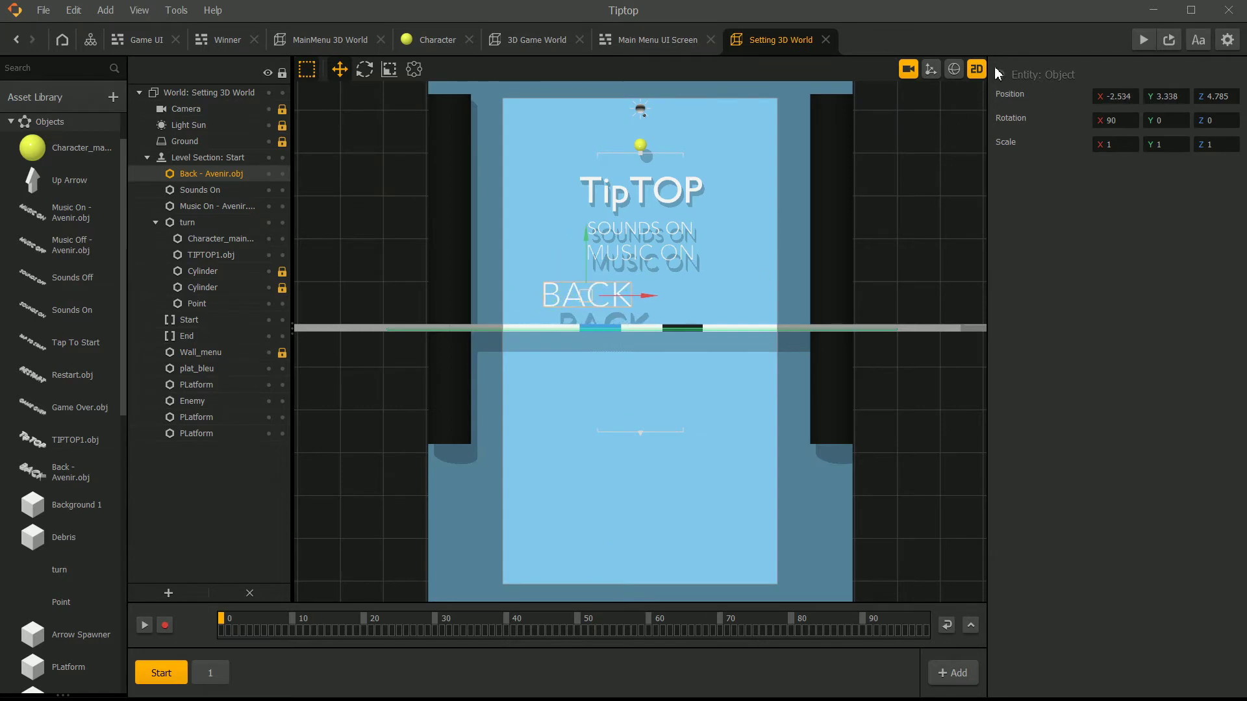
Switch to 3D view and move the Back text below the platforms to about X -1.2, Y 0.9, Z 6.5.
click(977, 71)
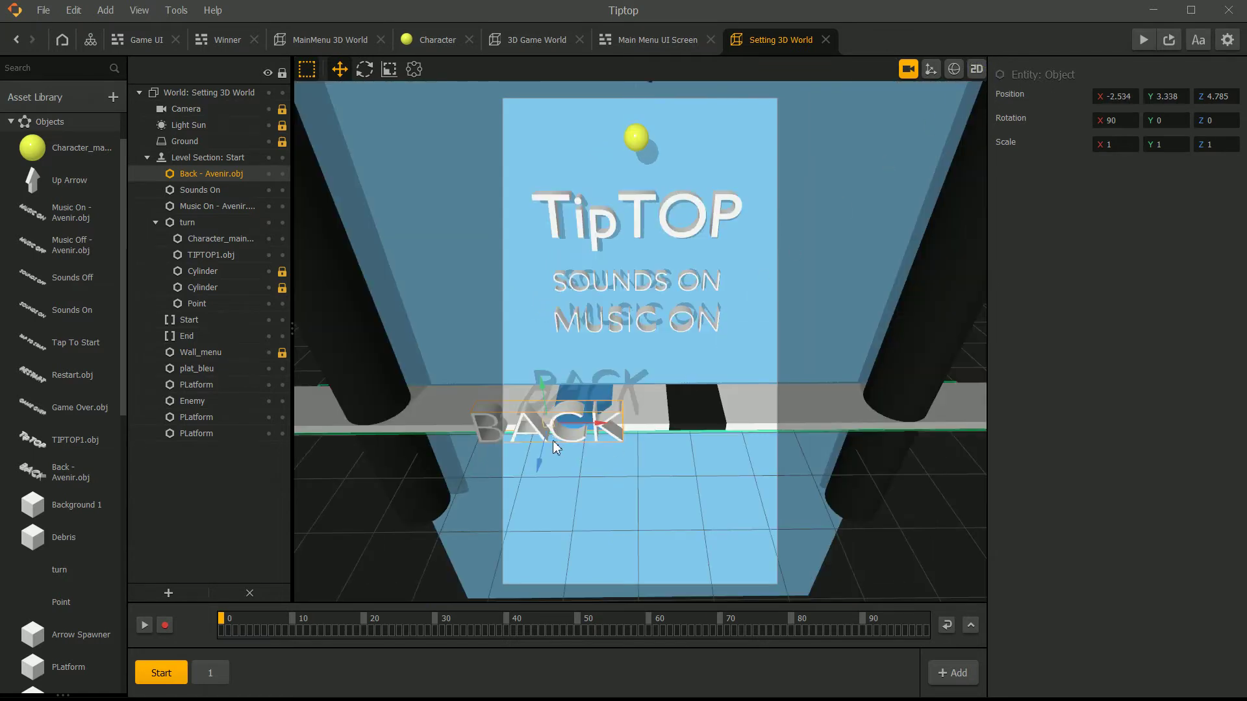
drag(598, 424, 625, 424)
drag(573, 385, 638, 533)
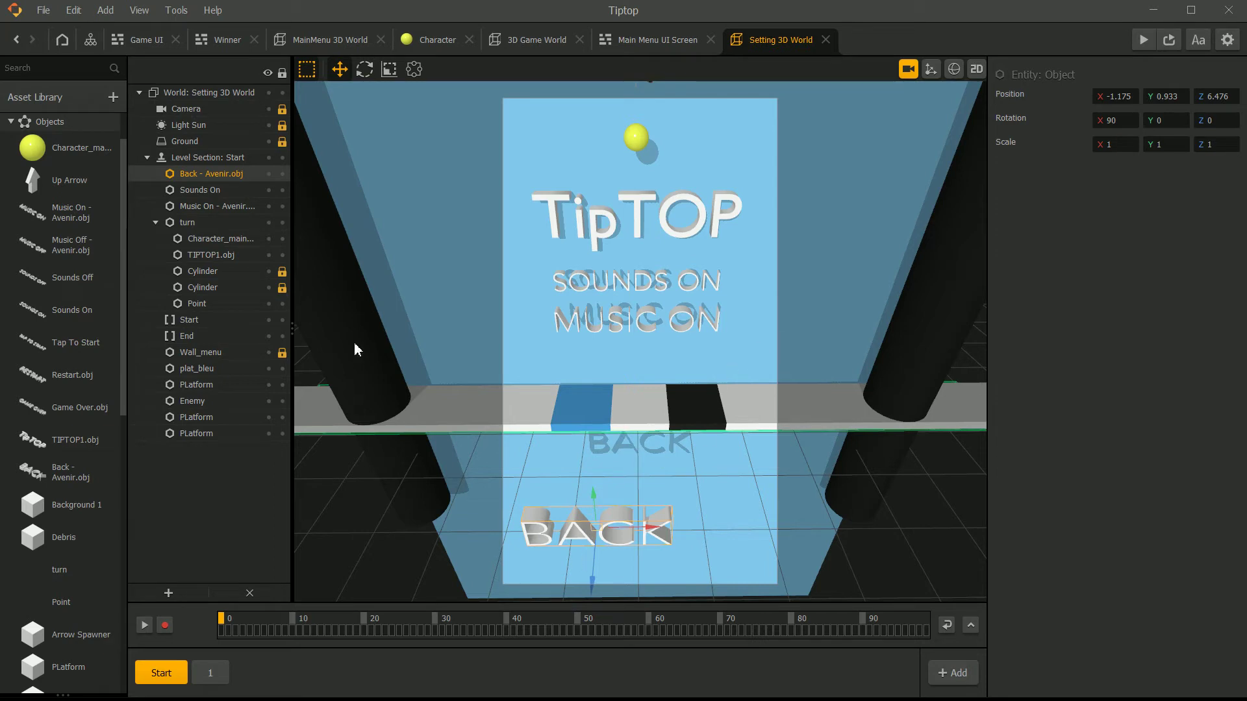
Scale the Back text uniformly to about 0.66 and centre it at X 0.
click(389, 69)
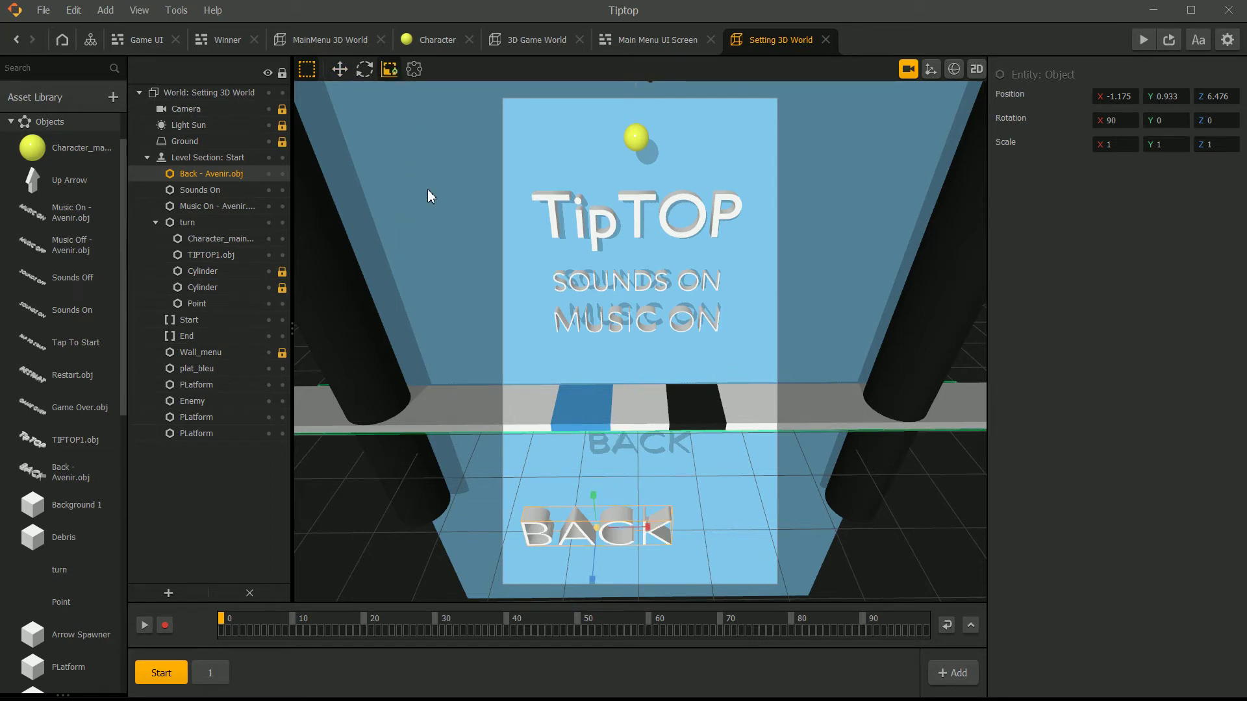
drag(594, 535, 572, 563)
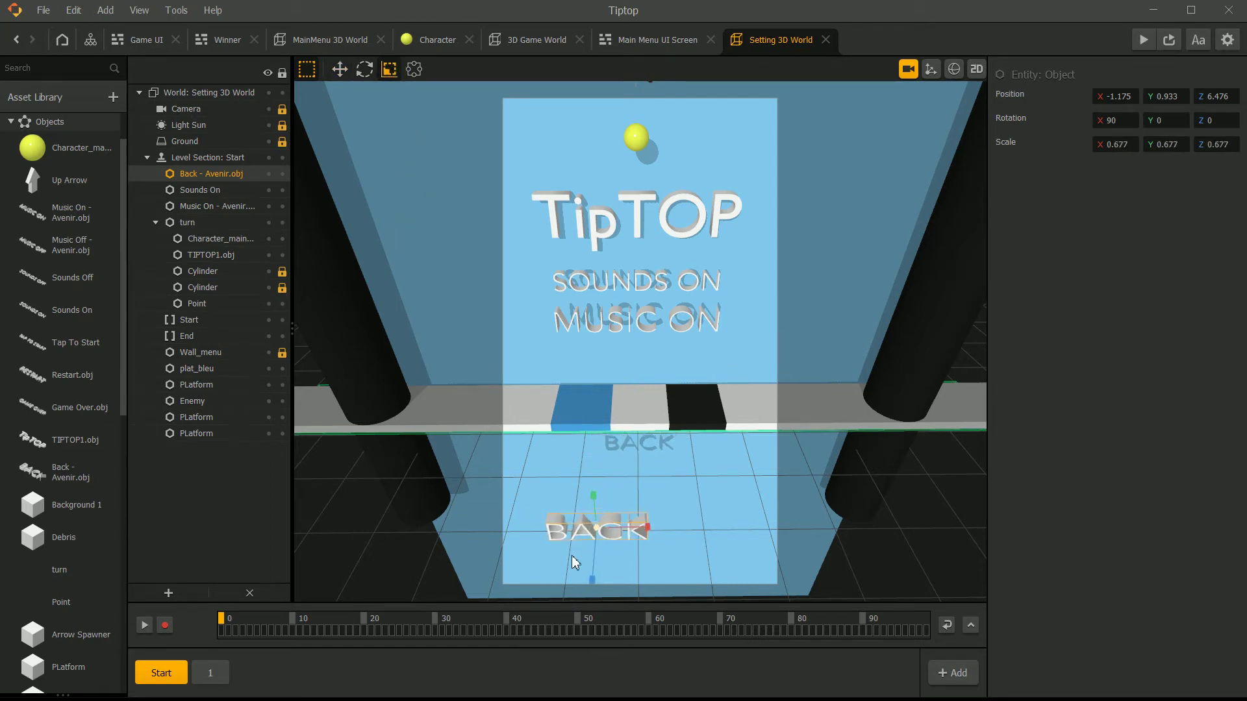
click(337, 68)
drag(640, 535, 688, 535)
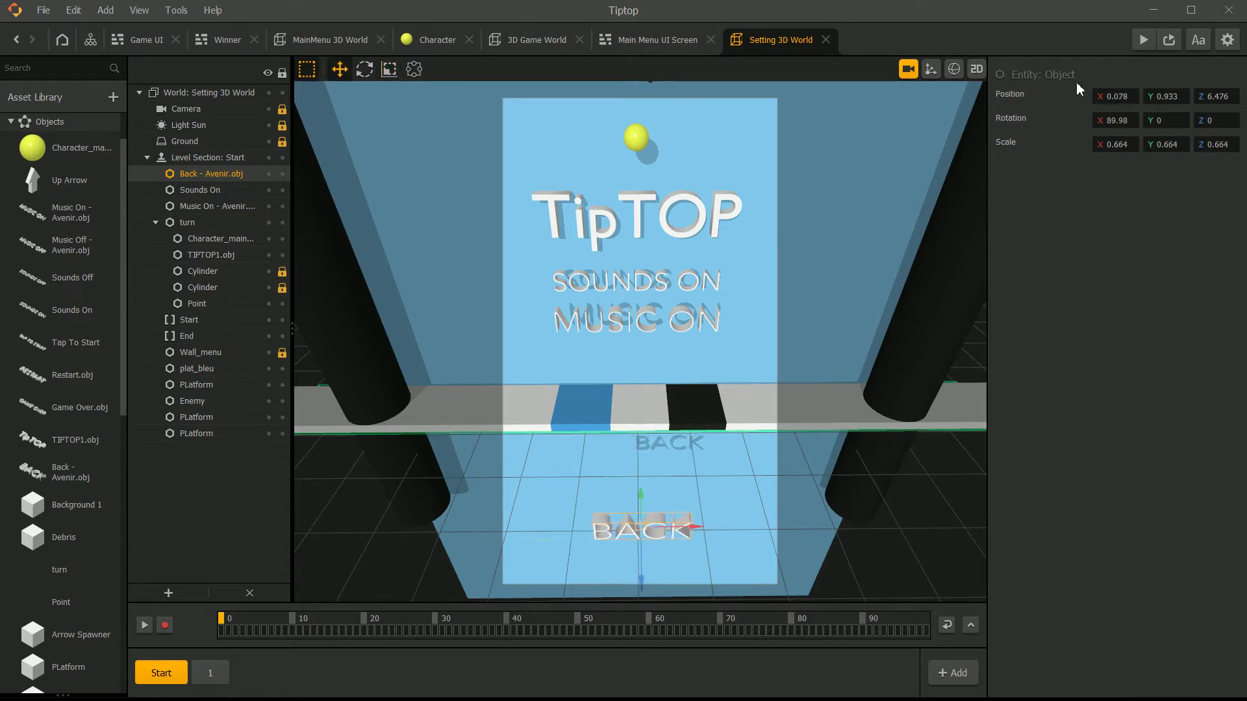
click(1129, 101)
text(0)
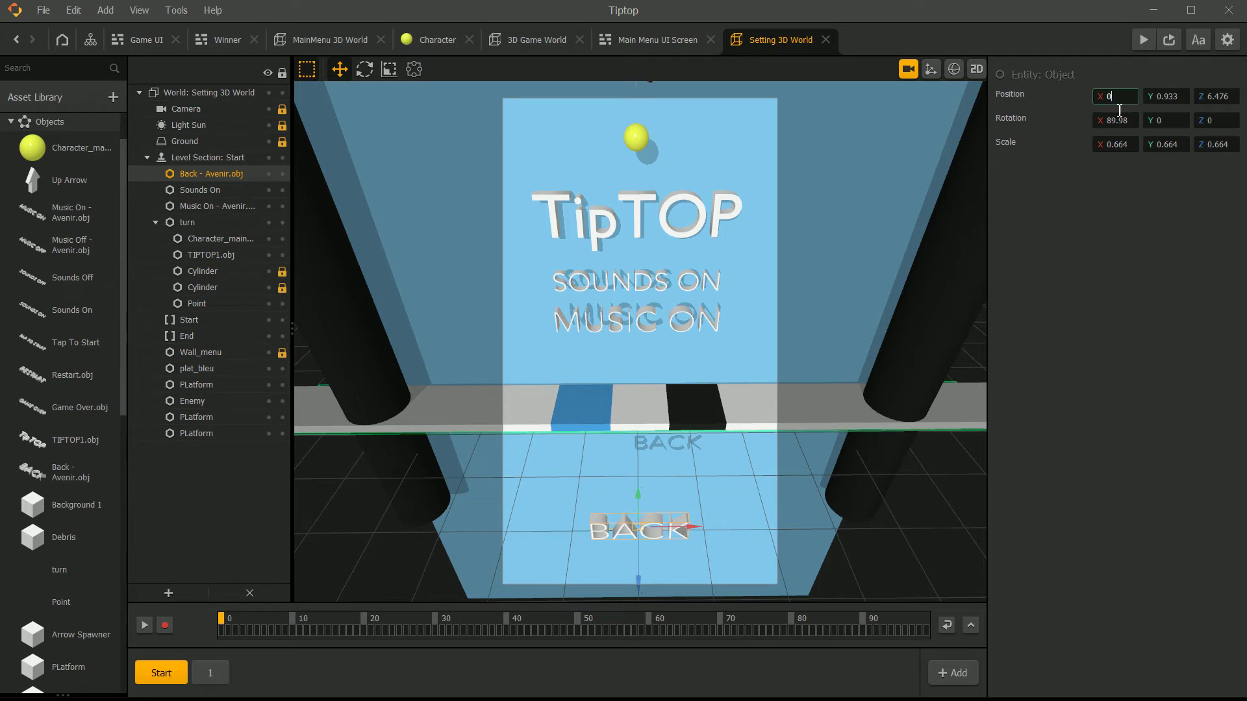
click(682, 356)
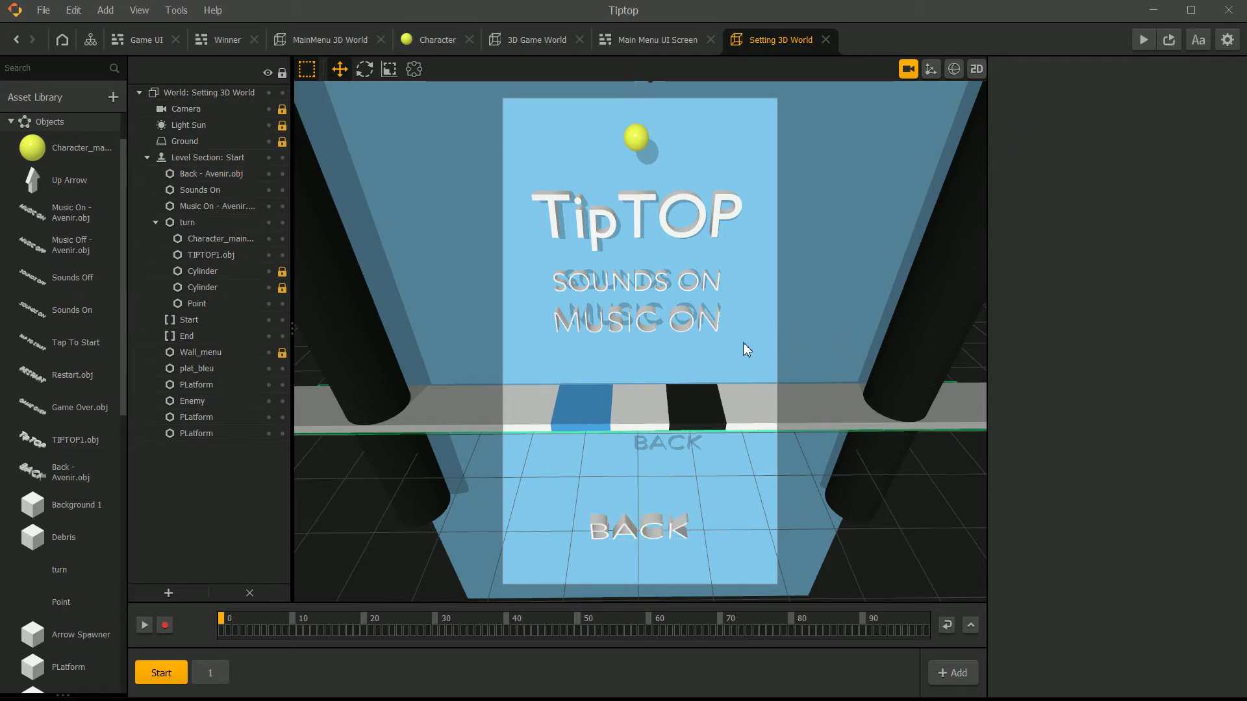
Space out the option texts by moving Music On to about Z 1.7 and Sounds On to about Z 2.6.
click(680, 322)
drag(640, 292, 640, 323)
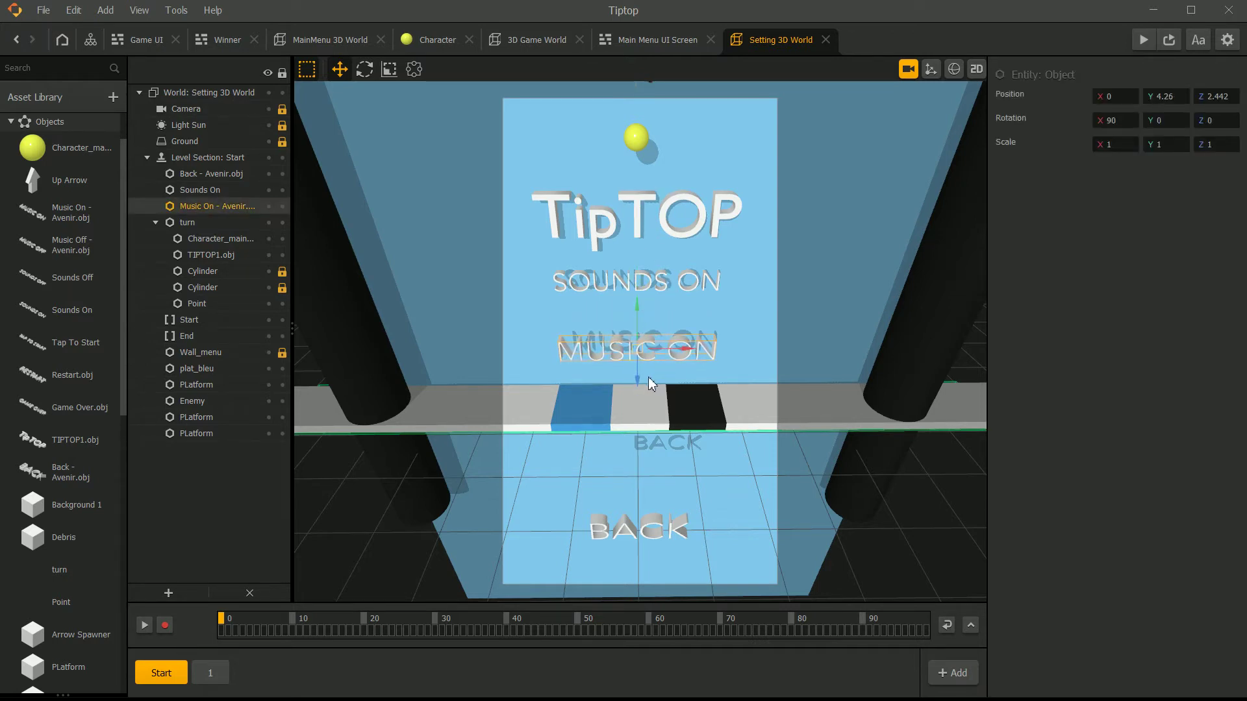
mouse_move(639, 376)
mouse_down()
mouse_move(645, 353)
mouse_move(643, 411)
mouse_move(628, 383)
mouse_move(639, 358)
mouse_up()
click(665, 289)
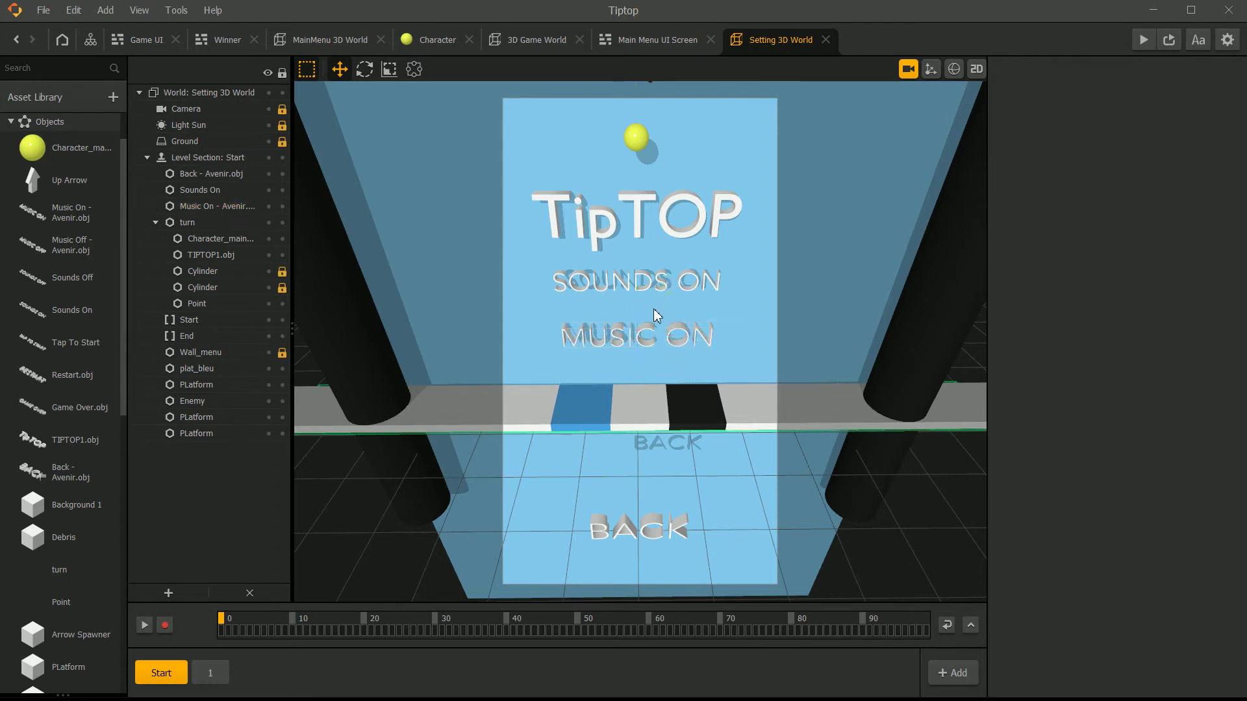
click(620, 336)
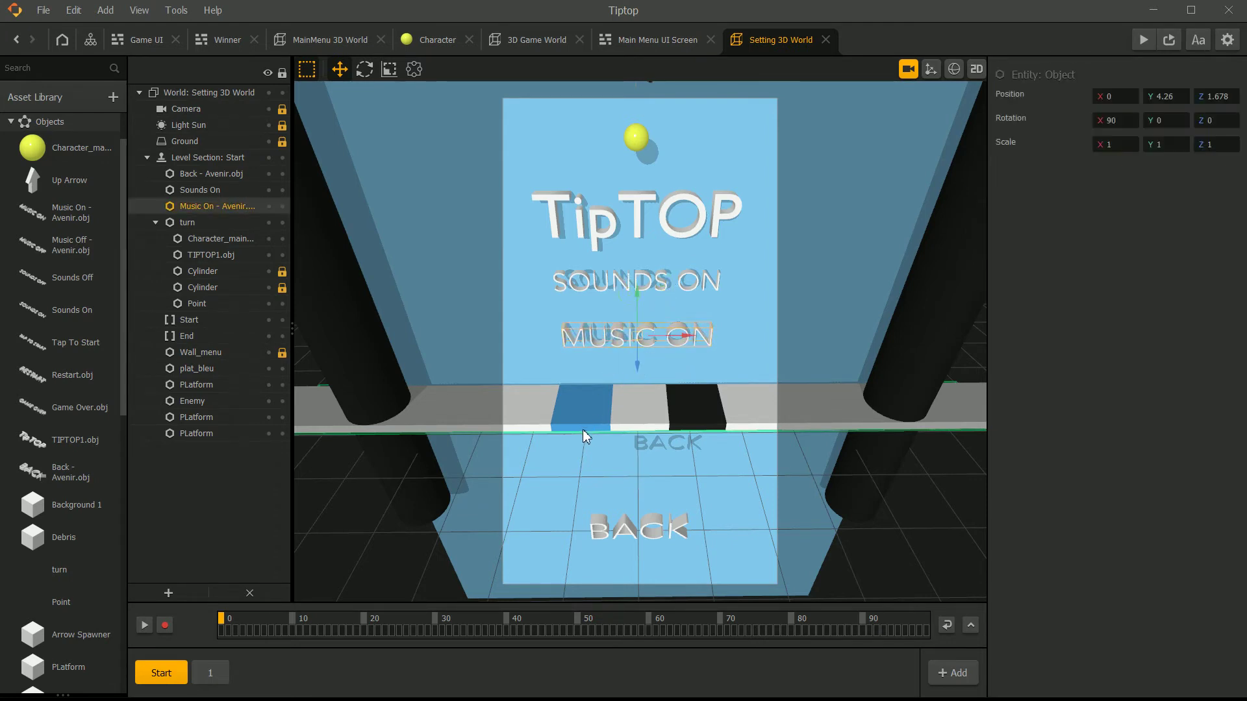
click(775, 329)
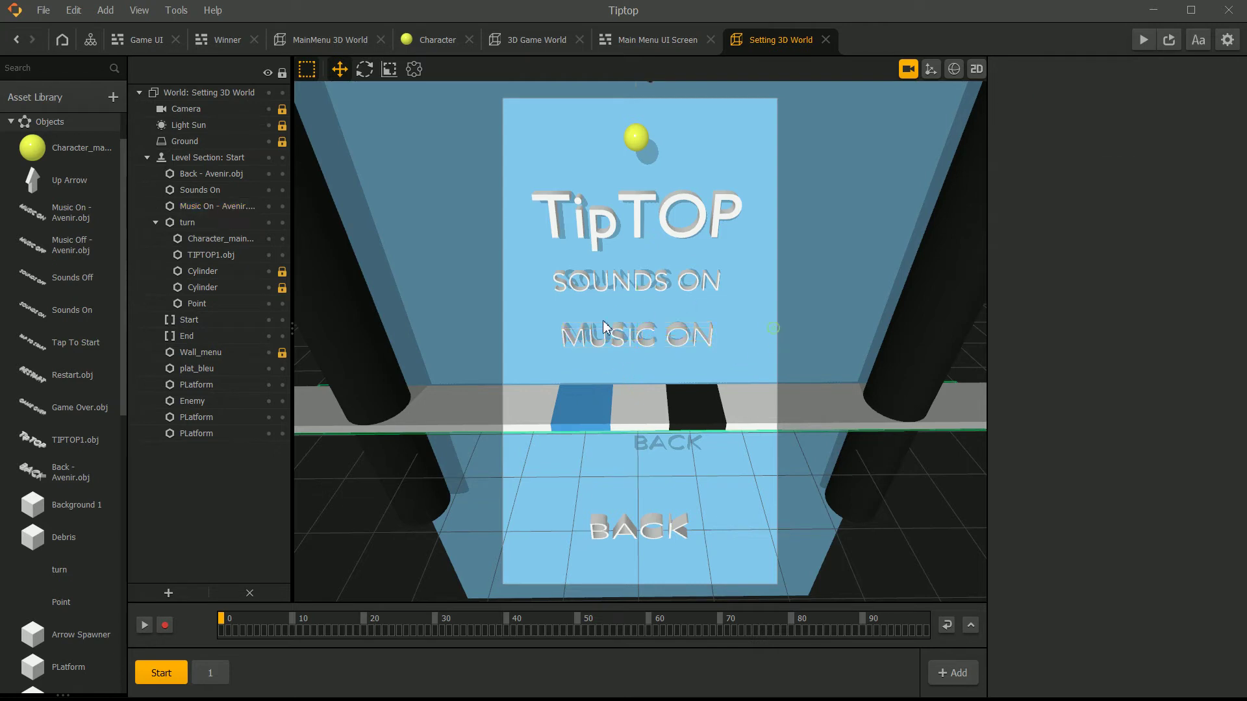
click(653, 290)
drag(643, 309, 645, 318)
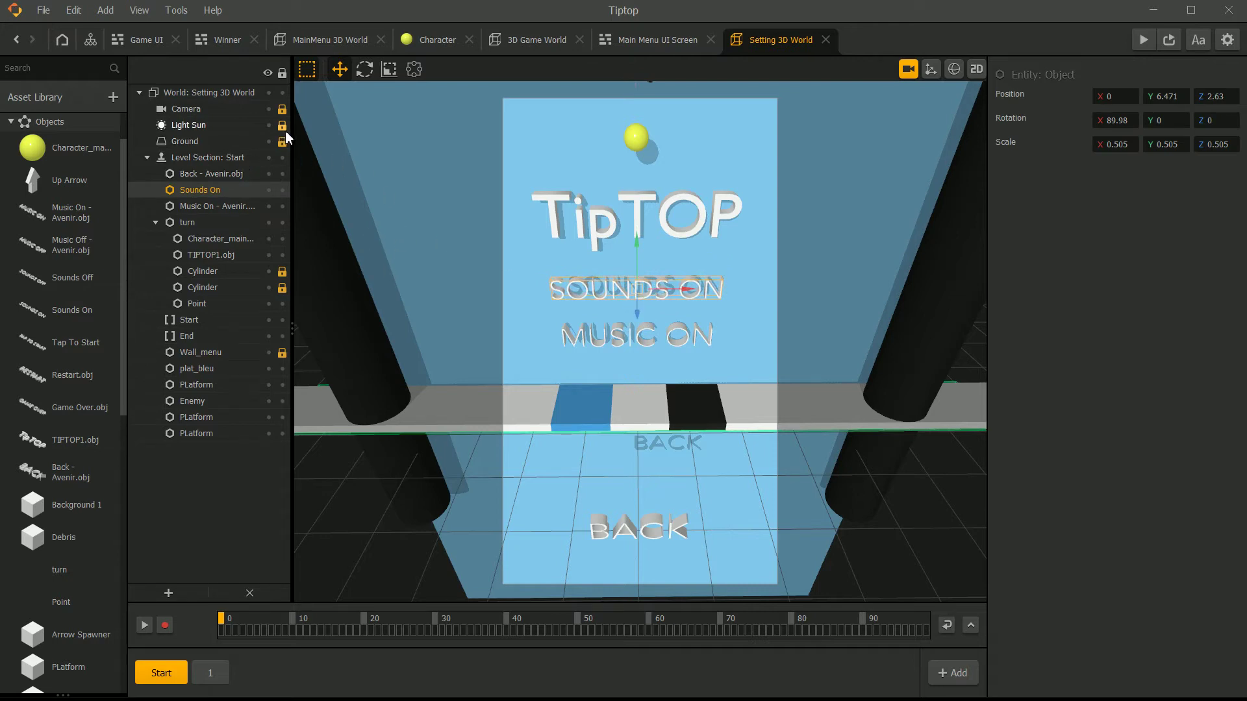
Unlock Light Sun and rotate it to about X -24.6, Y -14.7, Z 33.4 degrees.
click(195, 126)
click(365, 69)
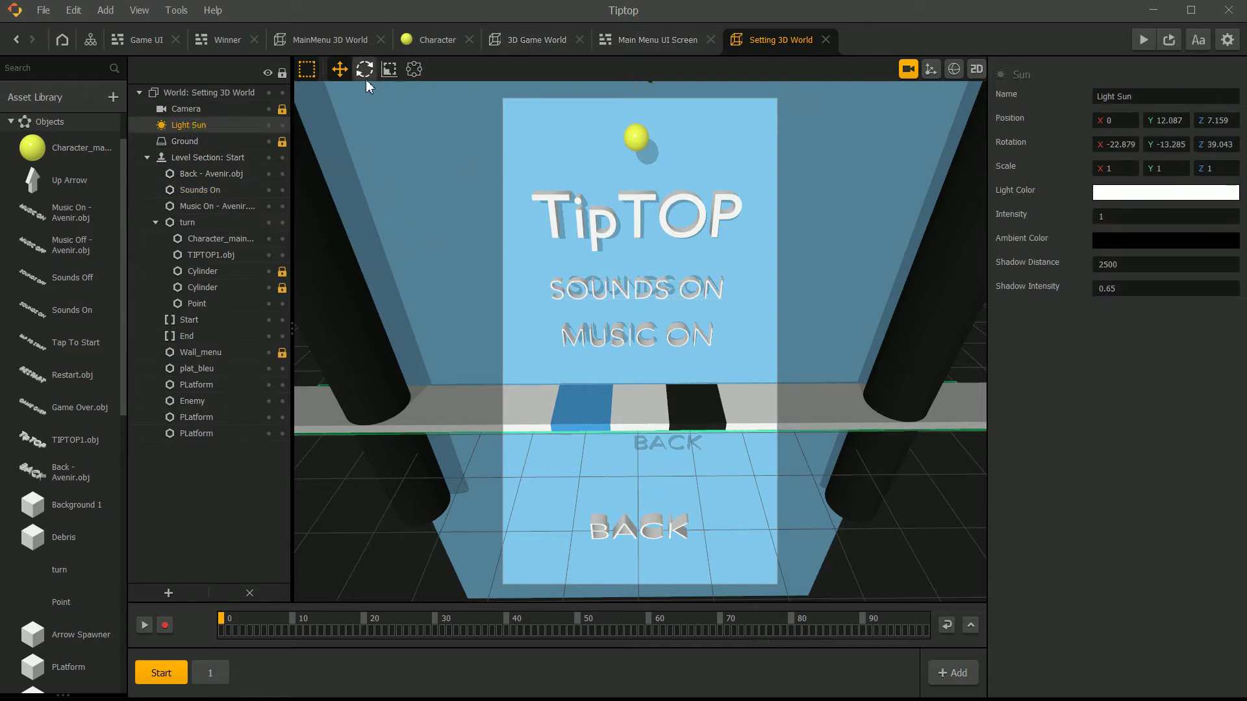
mouse_move(636, 107)
mouse_down()
mouse_move(617, 117)
mouse_move(545, 84)
mouse_move(647, 98)
mouse_move(614, 105)
mouse_move(623, 100)
mouse_up()
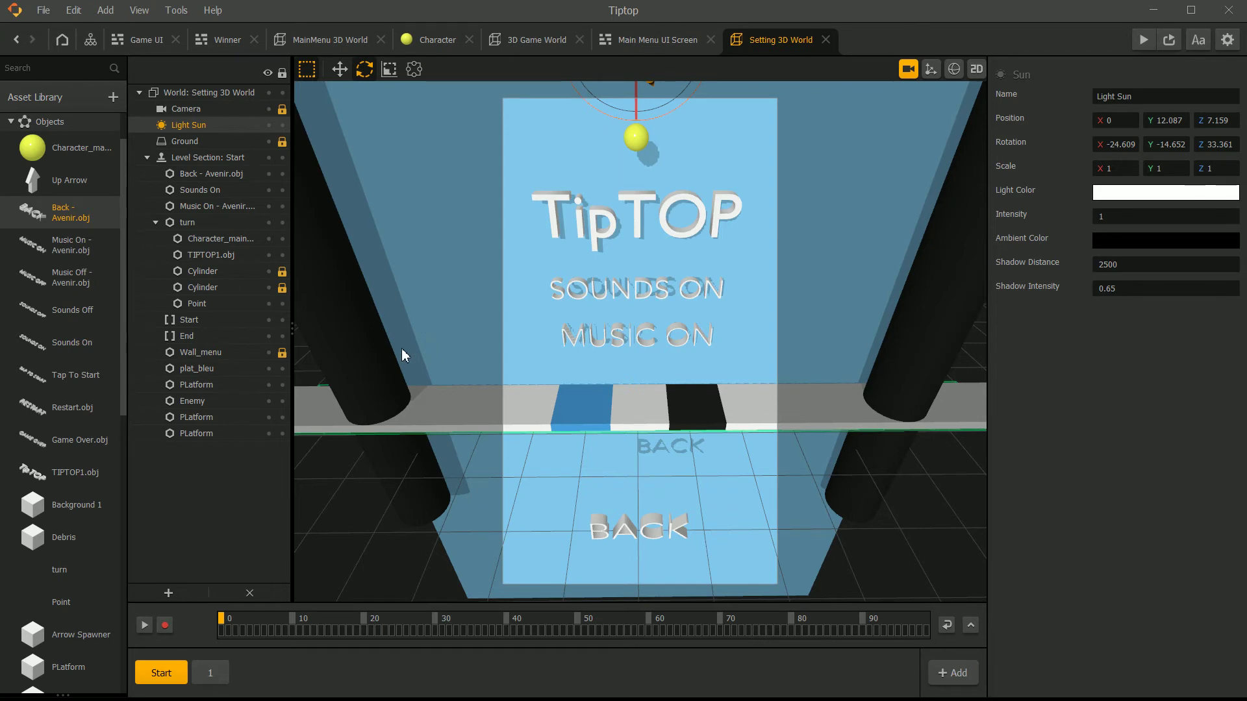
Turn off Receive Shadow and Cast Shadow in the 3D Model node of Back - Avenir.obj and close its mind map.
click(626, 529)
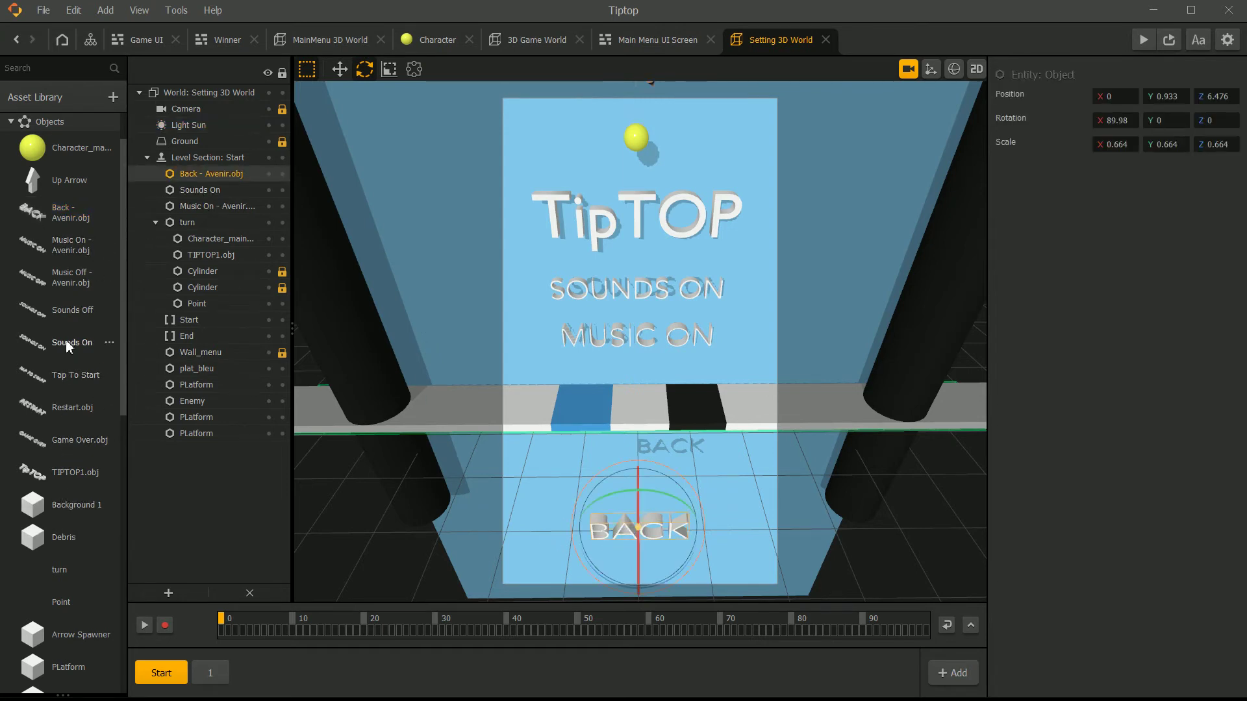
double_click(59, 211)
drag(606, 348, 350, 449)
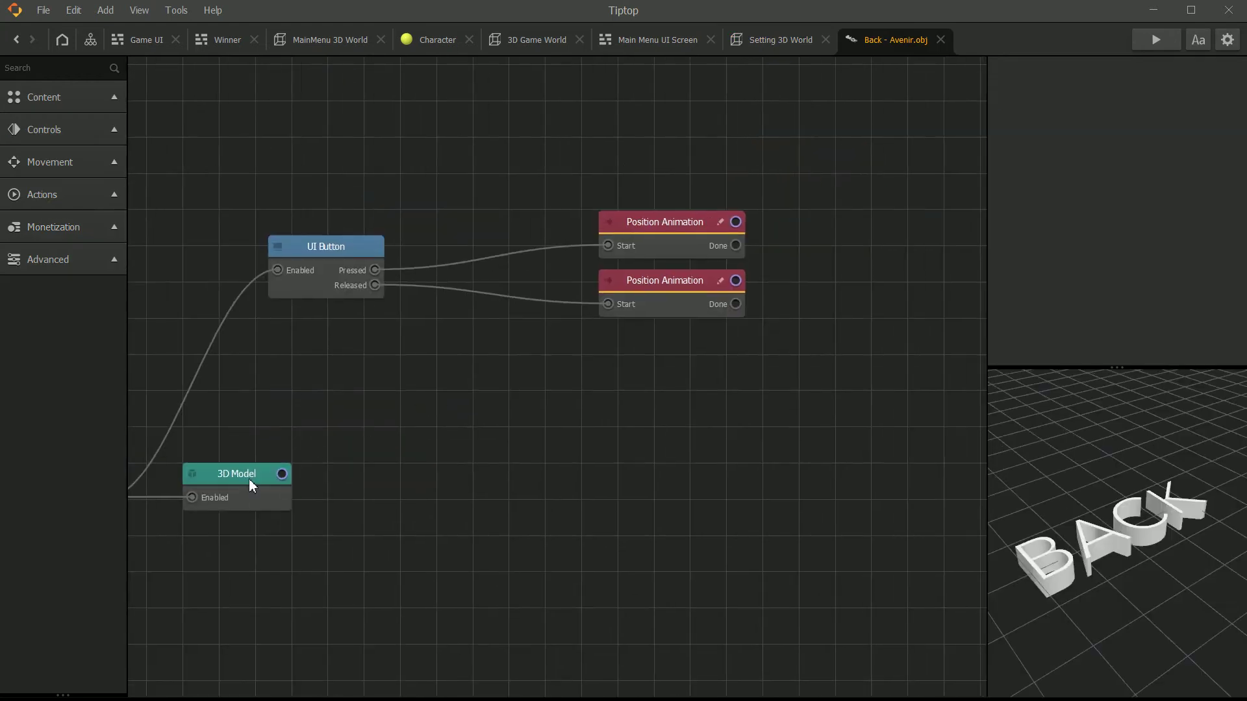
click(258, 478)
scroll(1126, 233, down, 3)
scroll(1126, 233, down, 3)
click(1100, 173)
click(1100, 149)
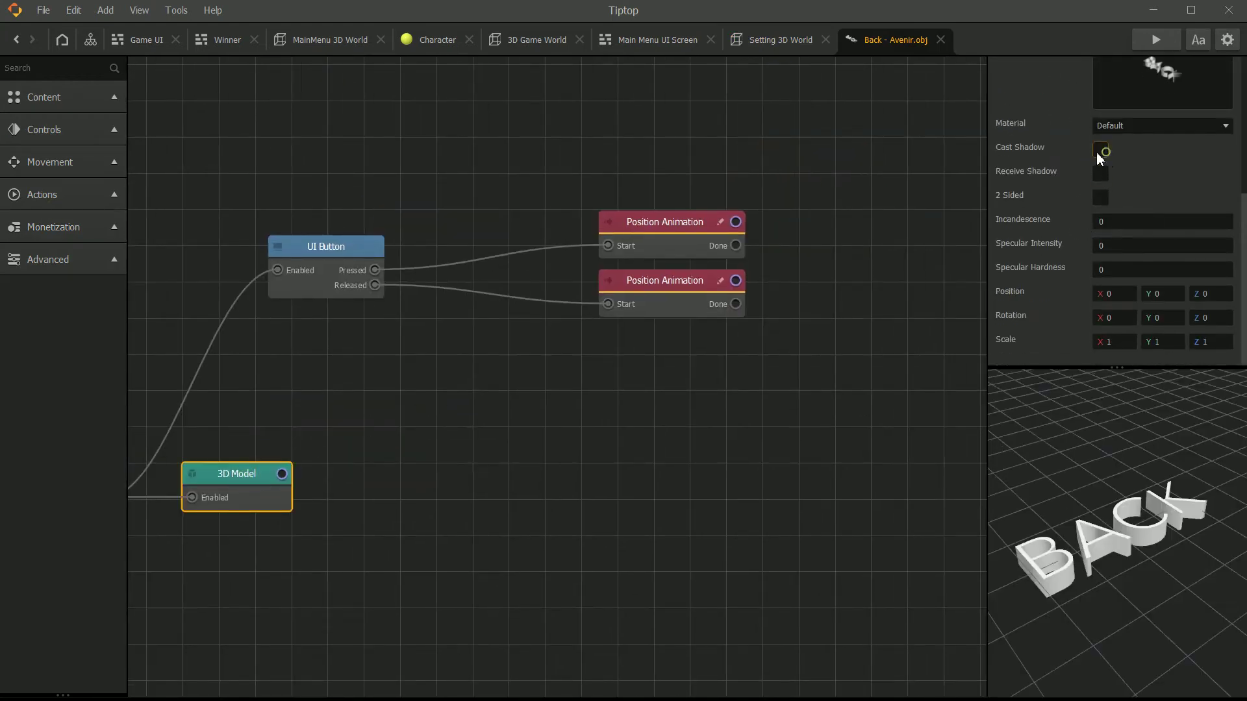
click(940, 40)
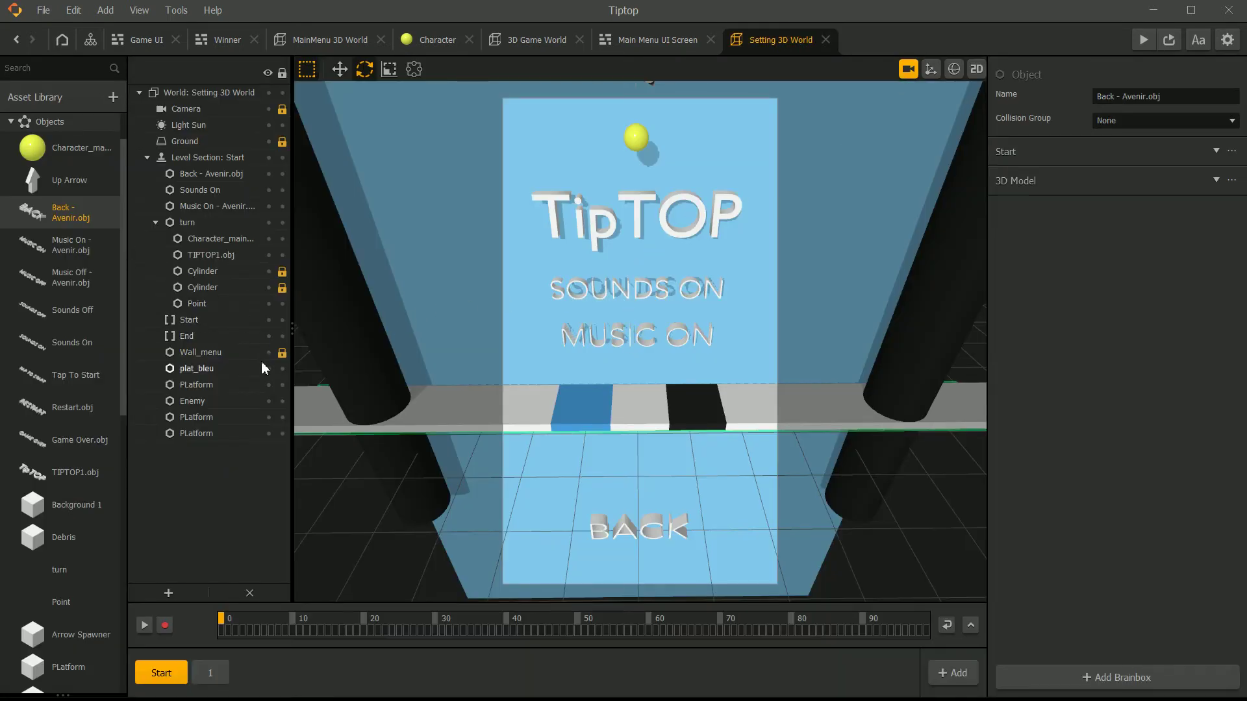
Turn off Cast Shadow and Receive Shadow in the Sounds On object's 3D Model node and close its mind map.
click(197, 190)
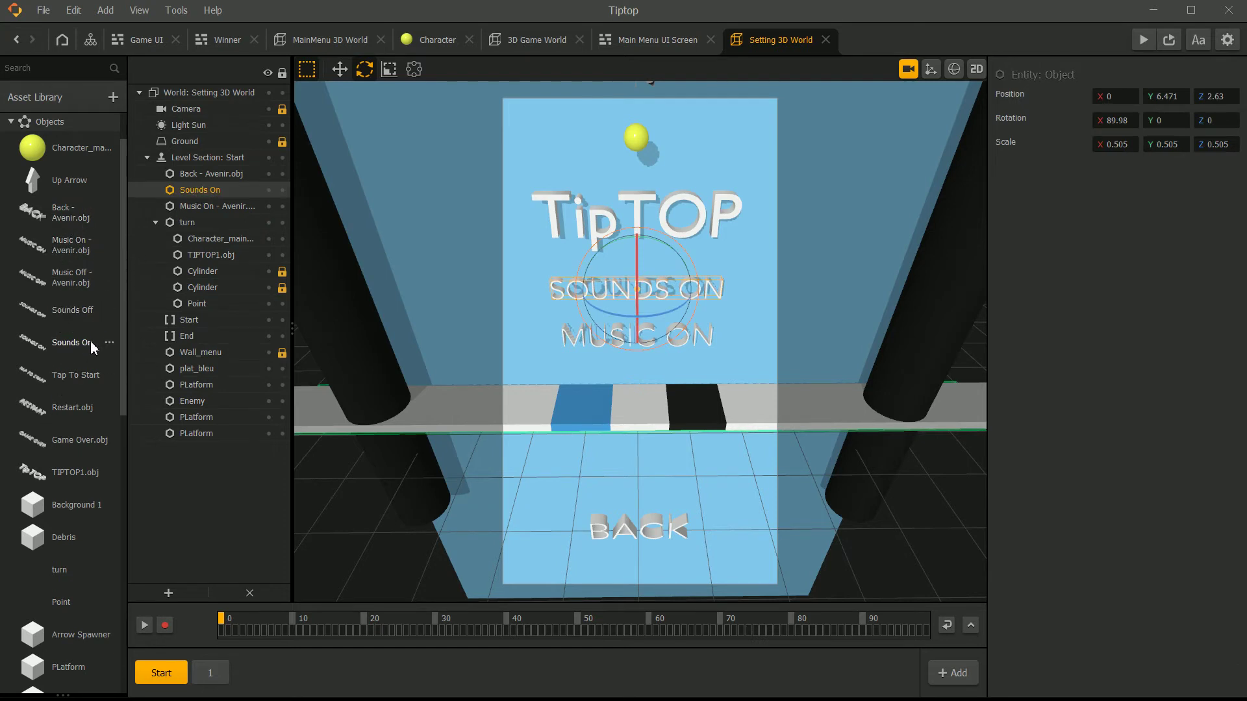
double_click(71, 343)
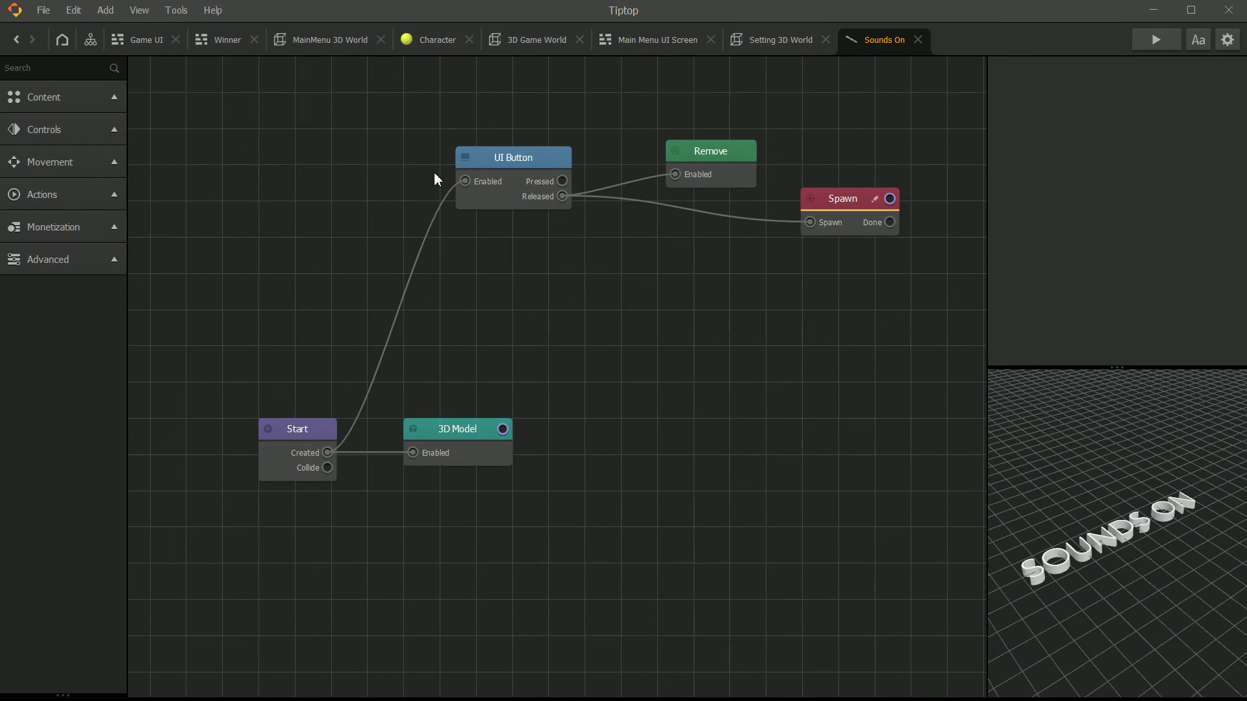
click(504, 188)
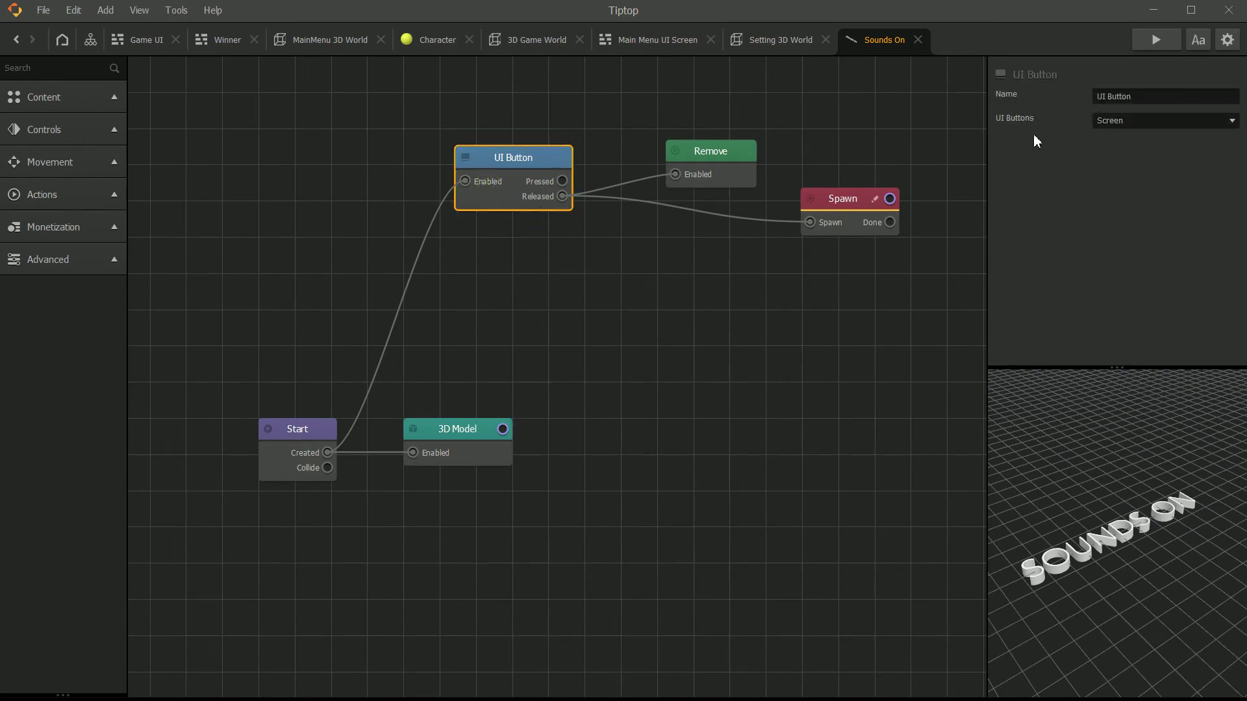
click(1098, 122)
click(1043, 251)
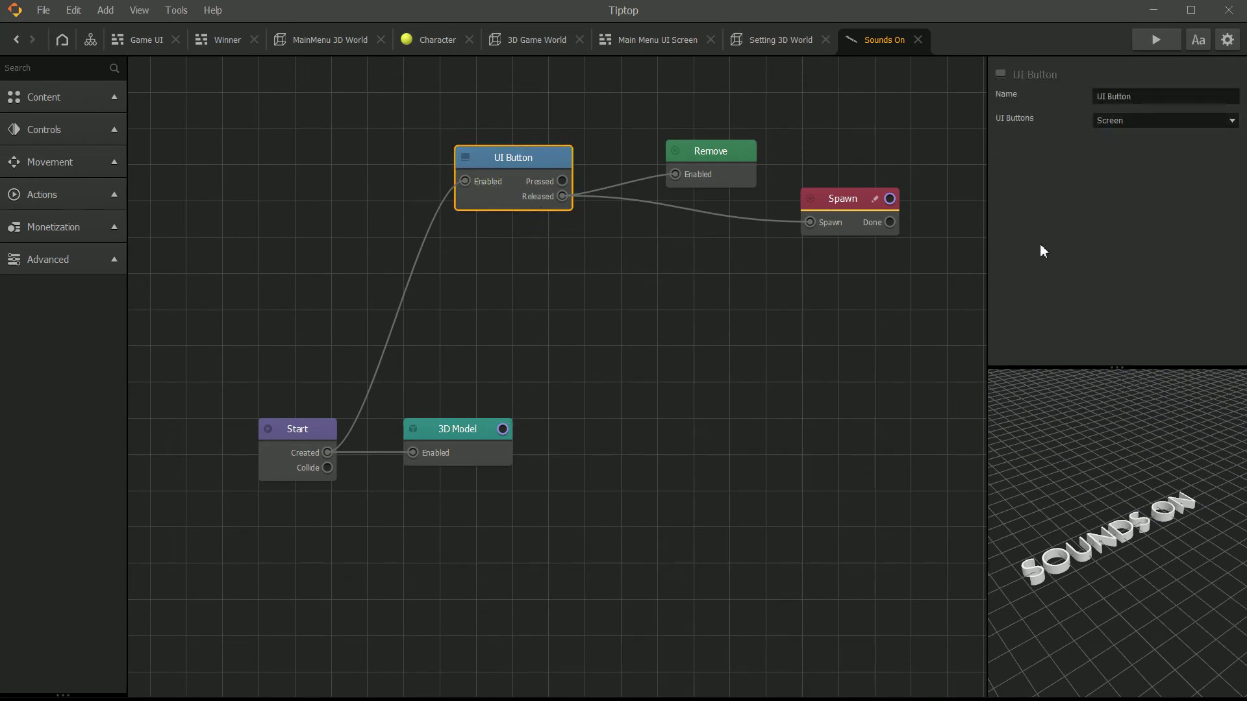
click(417, 441)
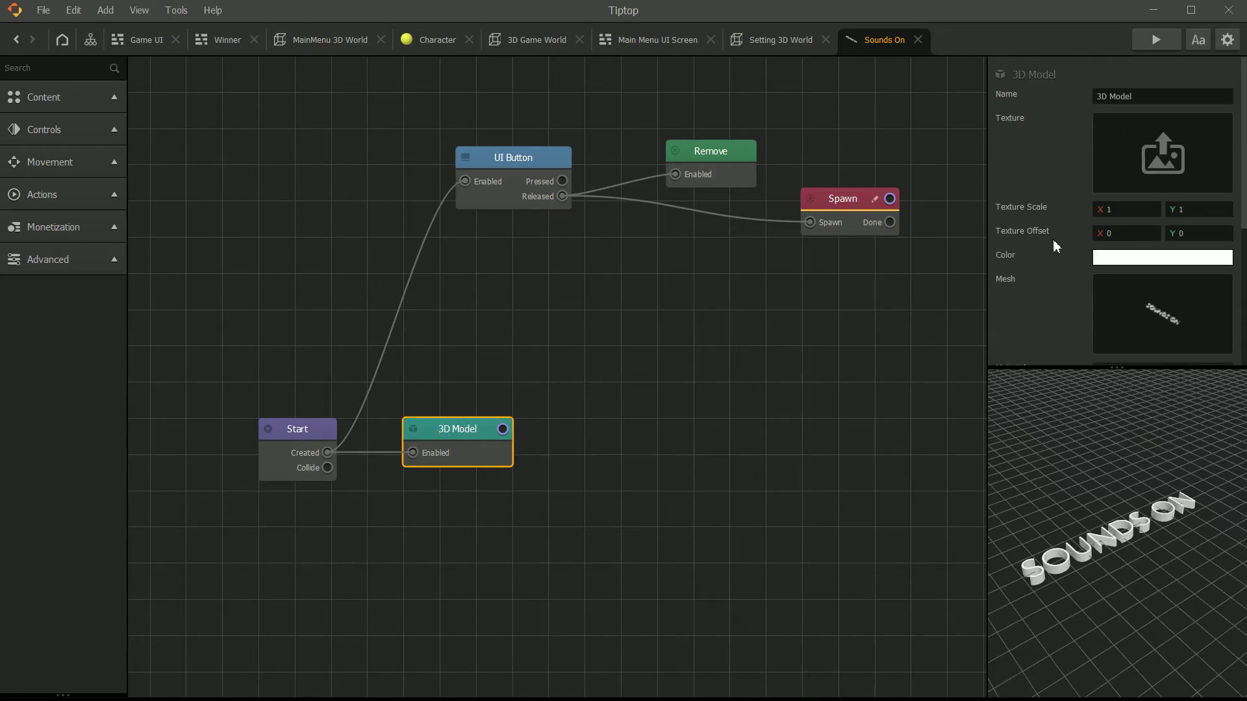
scroll(1024, 282, down, 3)
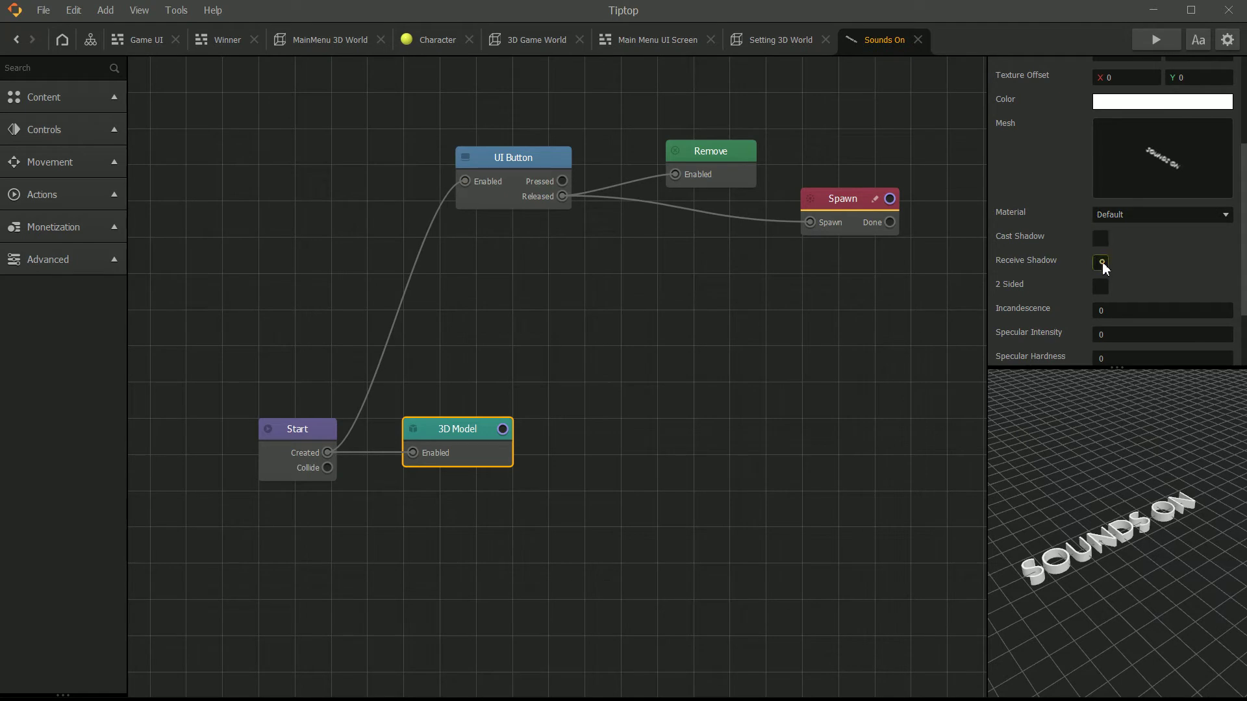
click(919, 40)
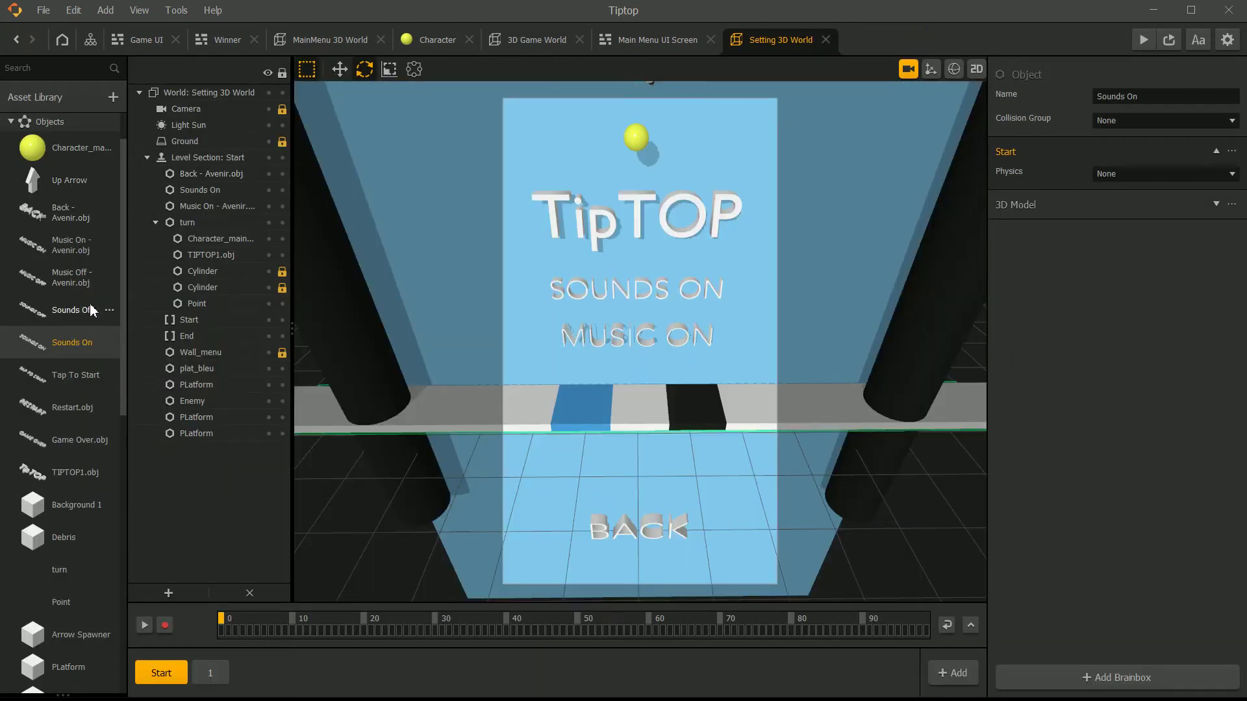
Turn off Cast Shadow and Receive Shadow in the 3D Model node of Music On - Avenir.obj and save the project.
click(81, 245)
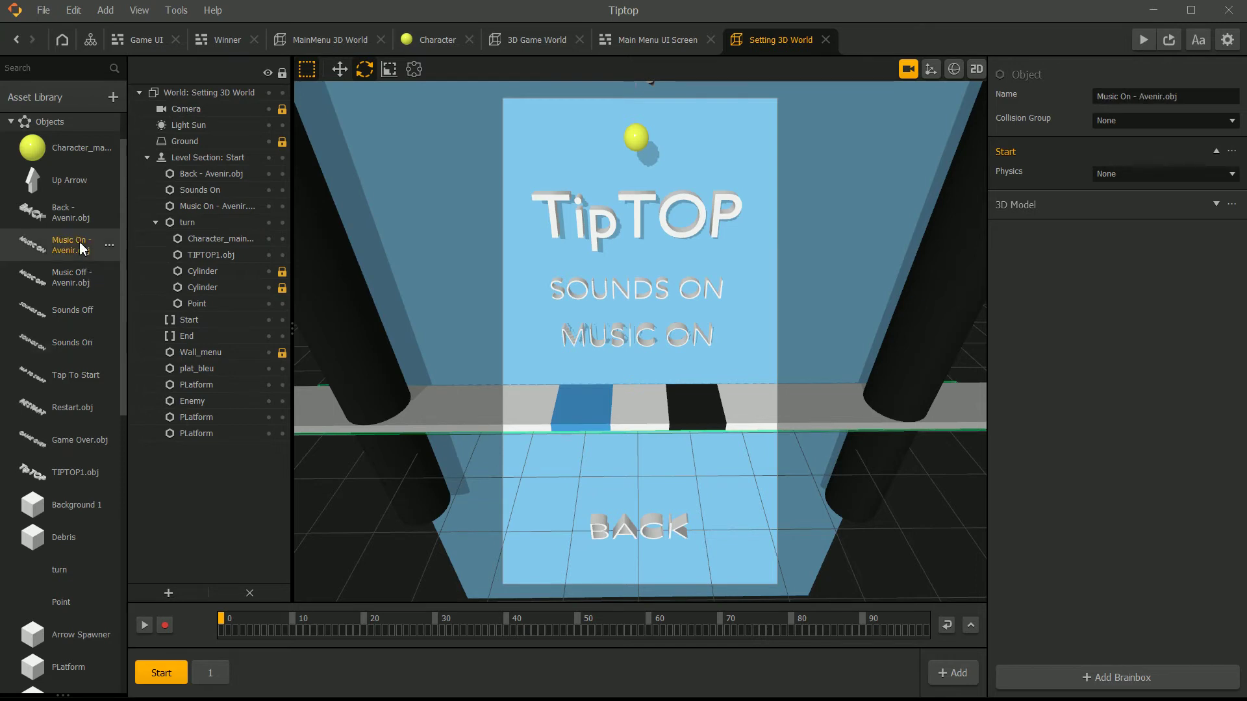
double_click(82, 245)
click(523, 367)
scroll(1075, 349, down, 3)
scroll(1210, 196, down, 3)
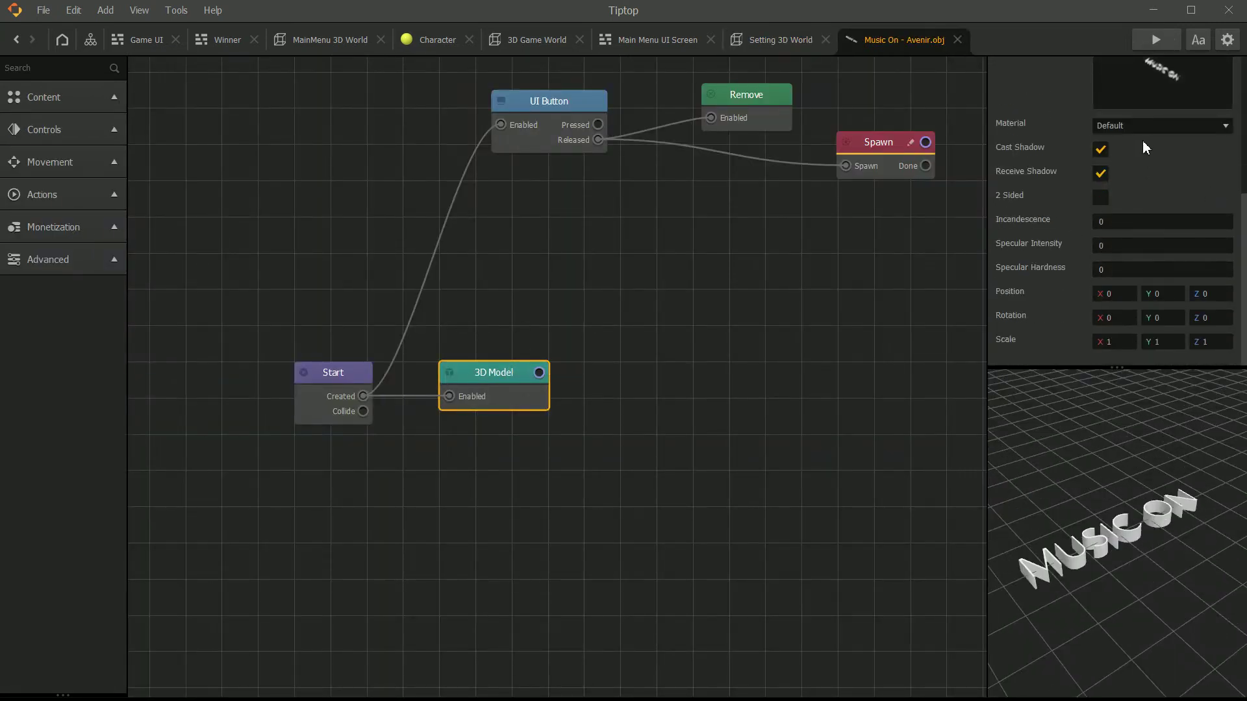
click(1102, 174)
click(43, 9)
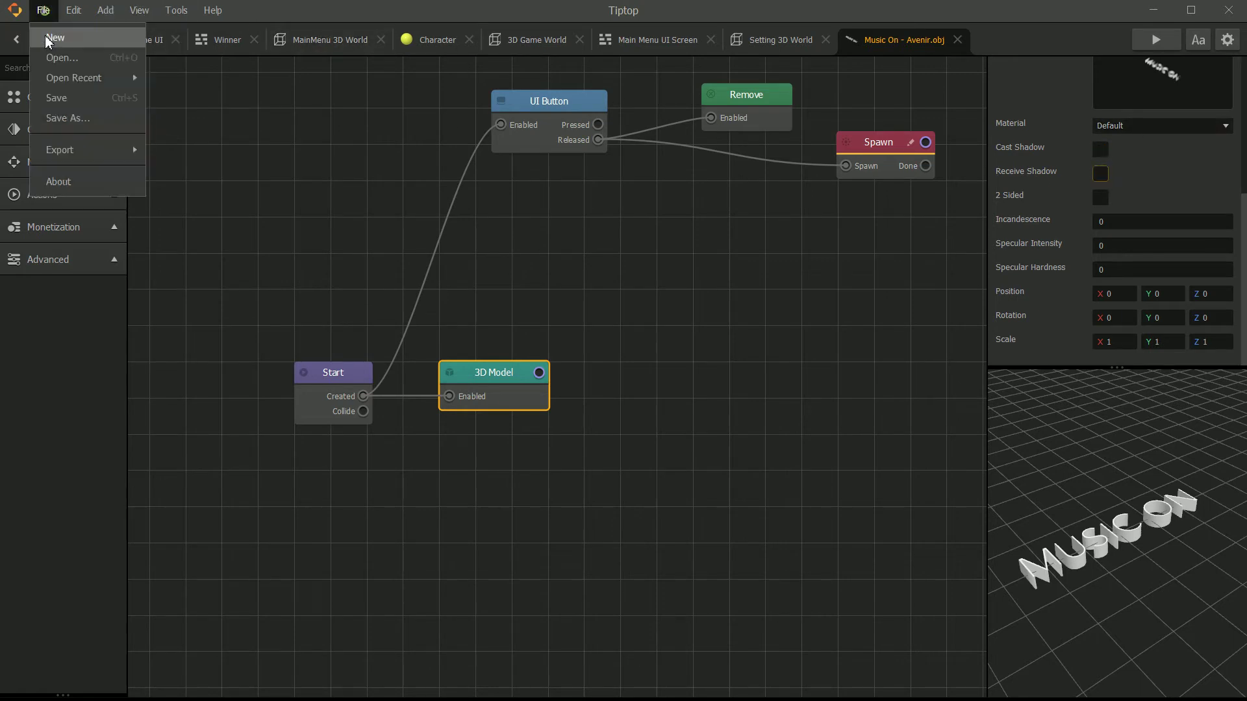
click(65, 98)
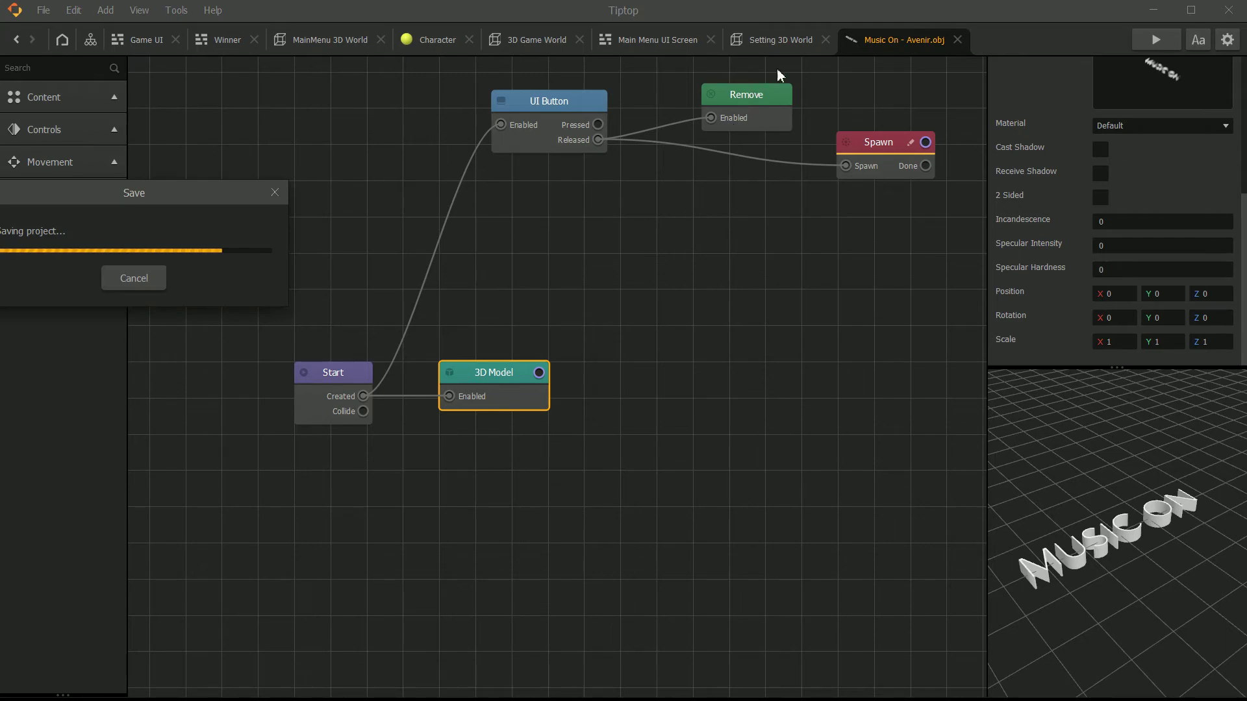
click(327, 42)
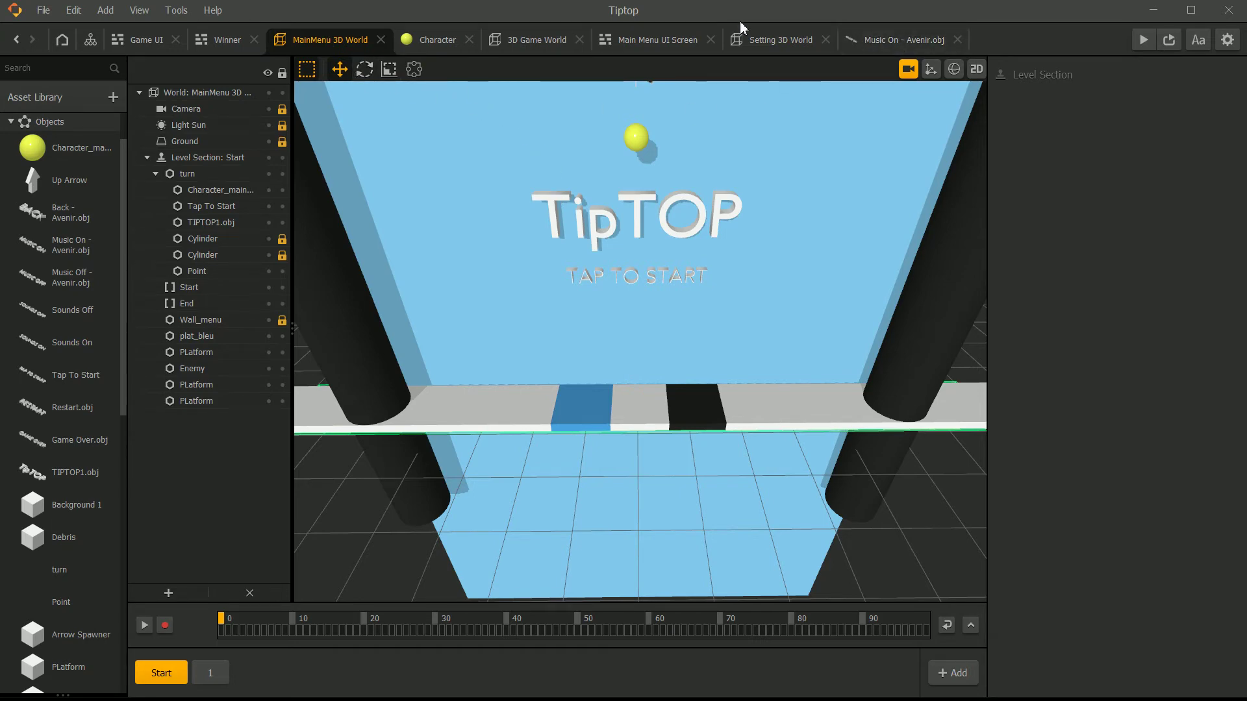
click(668, 39)
click(525, 39)
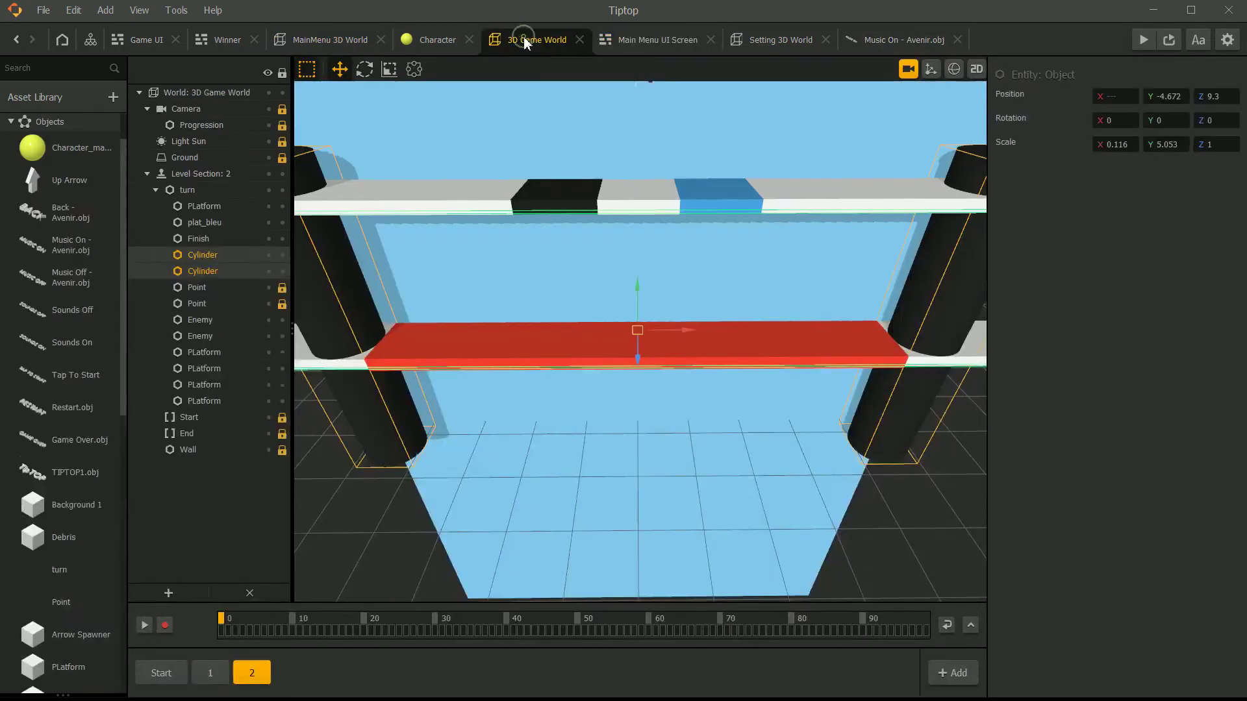
click(439, 40)
click(289, 39)
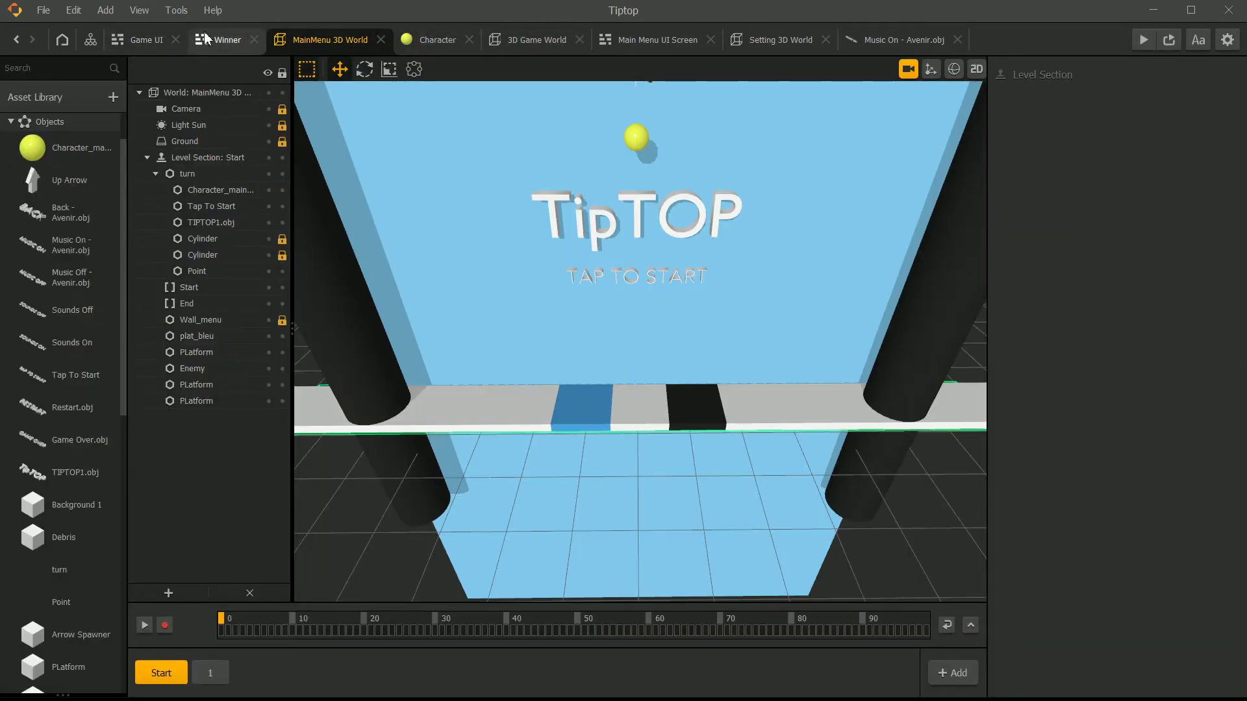
click(162, 40)
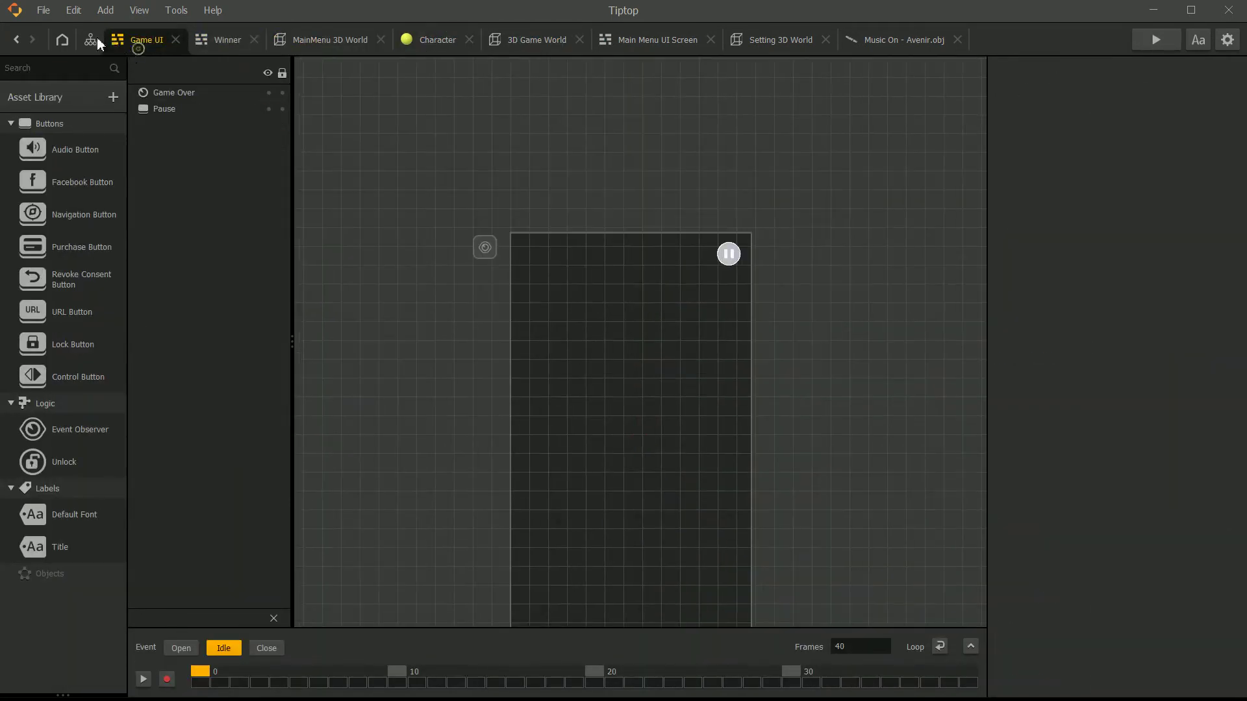
Open Setting 3D World from the project mind map, preview the game and enter its settings screen.
click(62, 39)
click(91, 39)
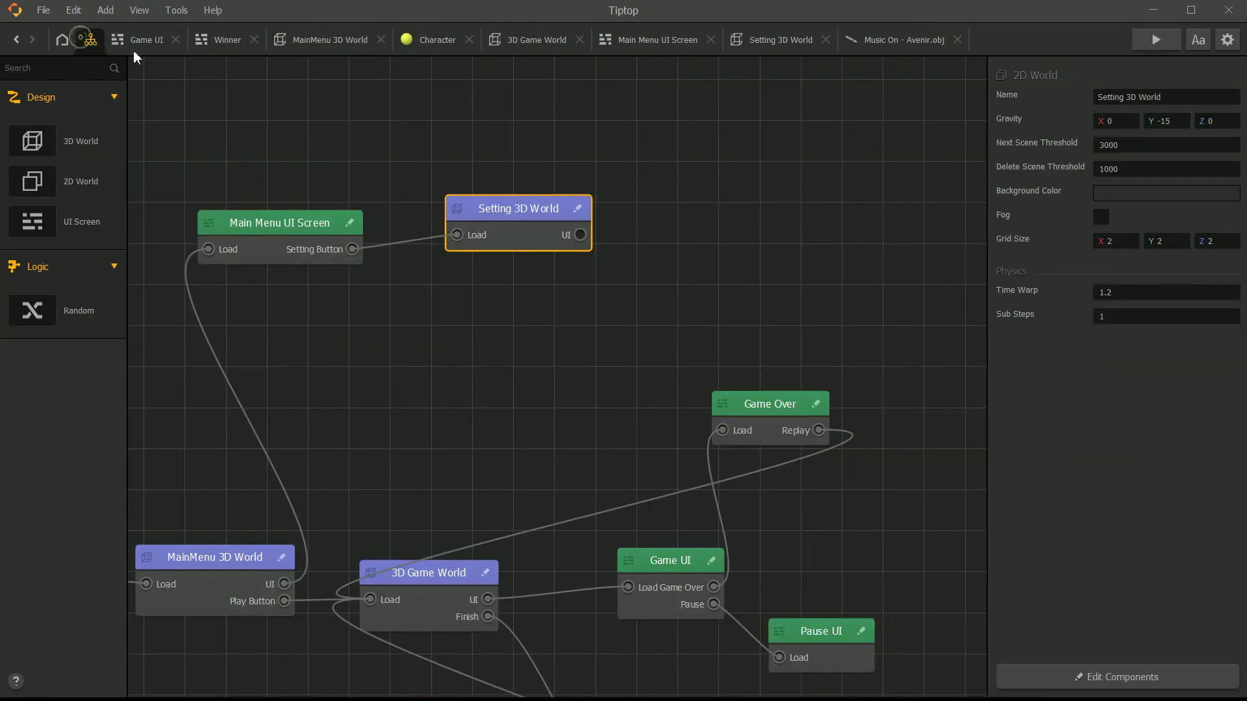
double_click(513, 207)
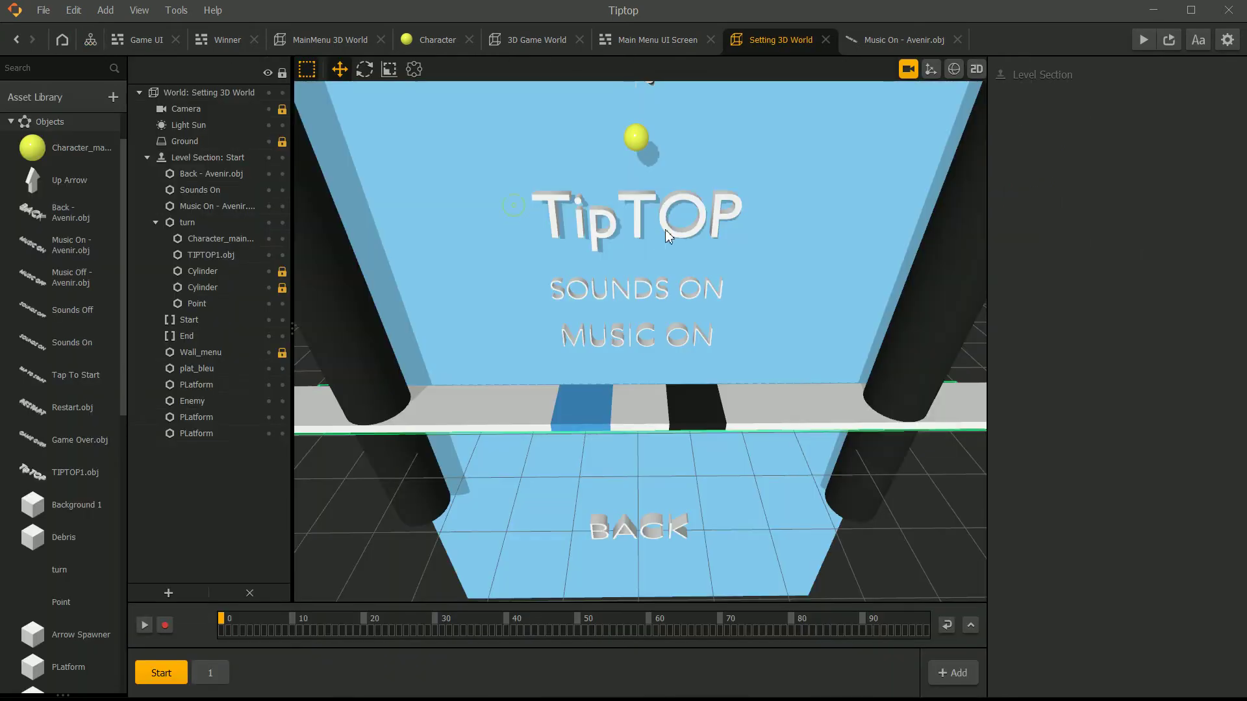
click(1144, 40)
click(690, 409)
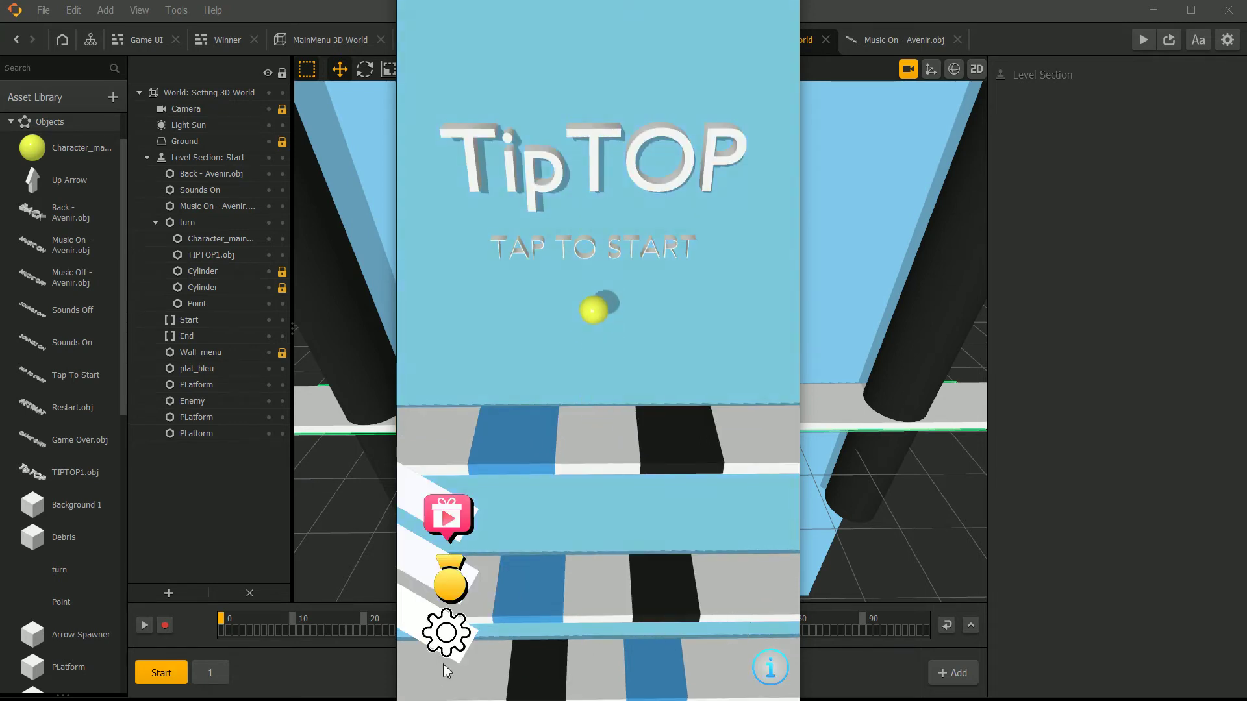
click(448, 638)
Test the Sounds toggle repeatedly in the settings screen of the game preview.
click(654, 268)
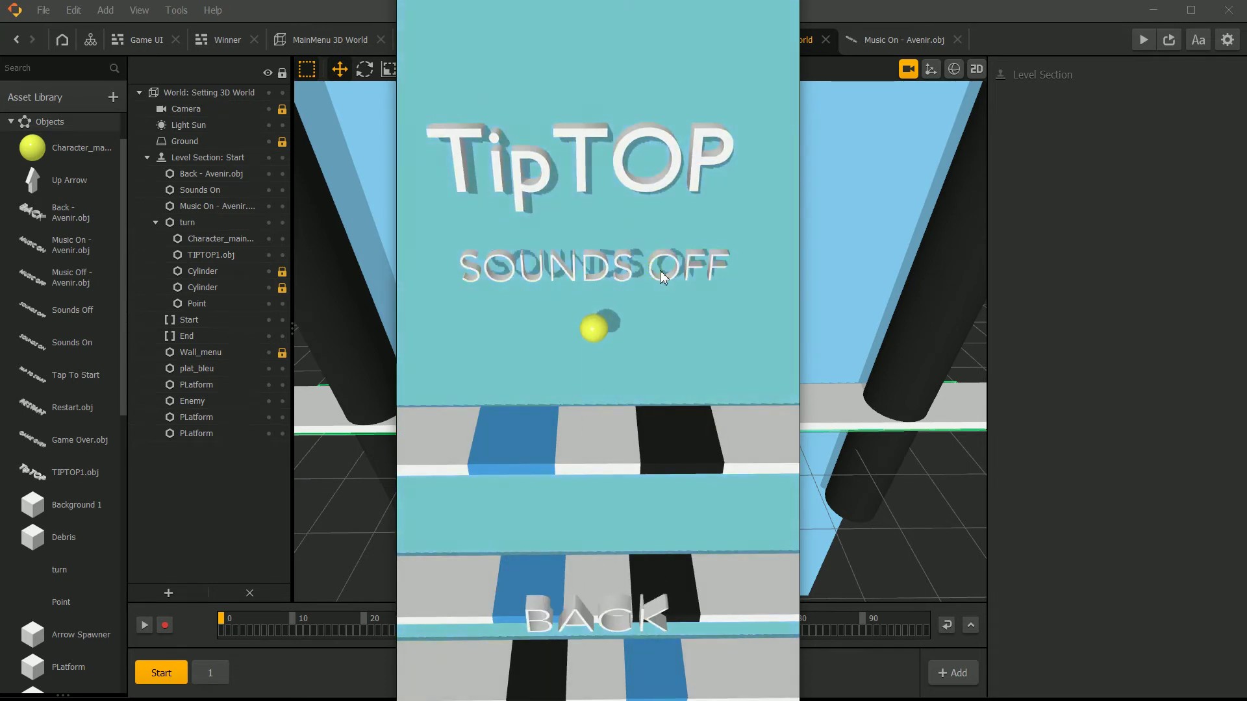
click(660, 272)
click(660, 271)
click(660, 272)
click(659, 273)
click(659, 273)
click(658, 273)
click(659, 272)
click(657, 273)
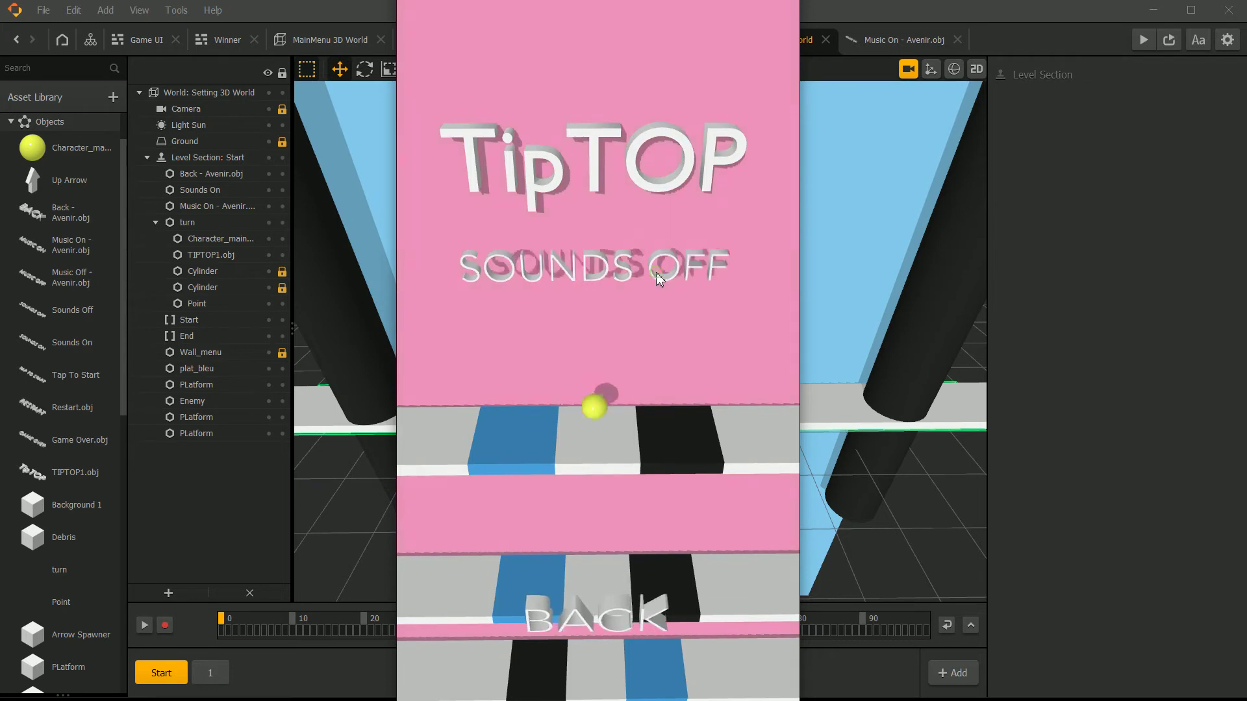
click(658, 271)
click(658, 271)
click(658, 273)
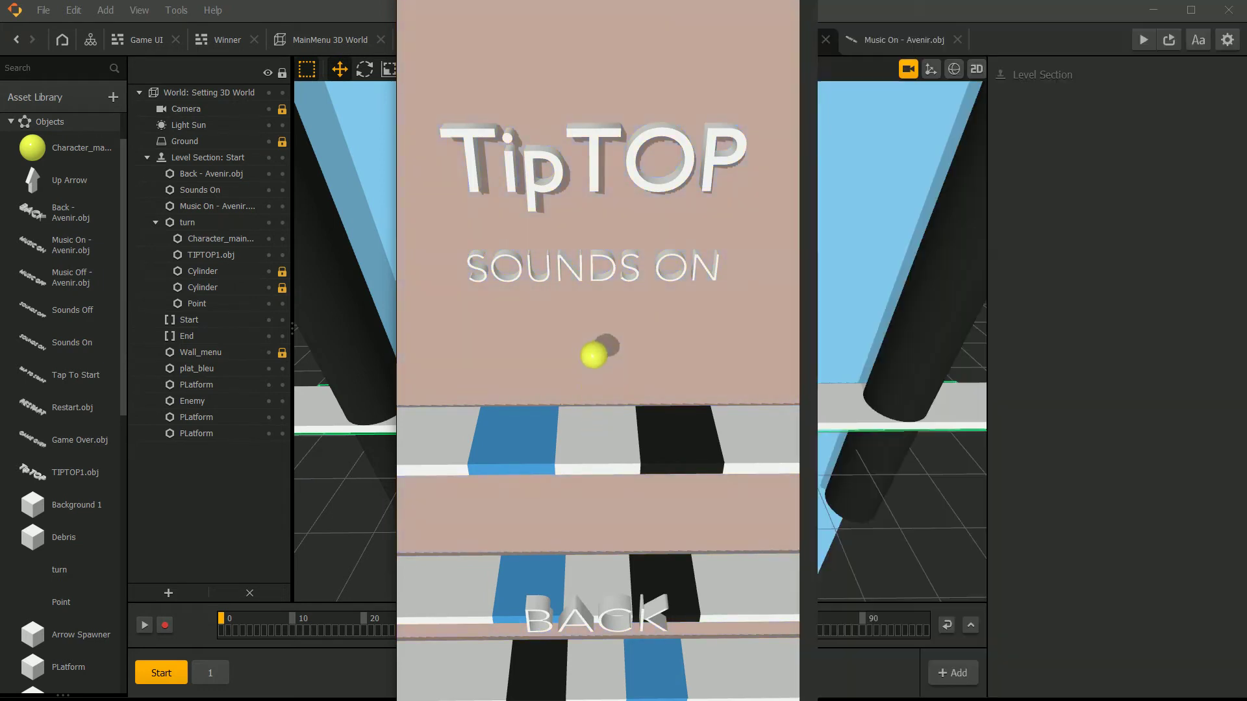
click(668, 265)
click(669, 265)
click(673, 262)
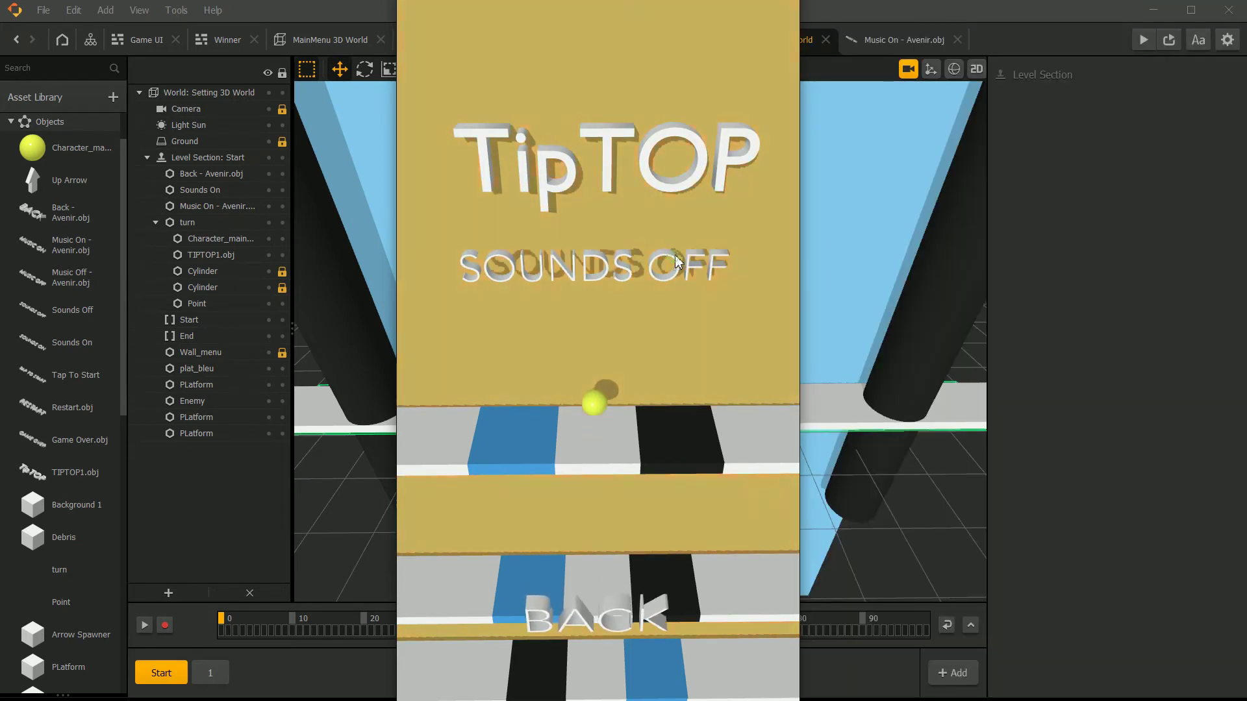
click(675, 258)
click(676, 257)
click(671, 259)
Test the Back text and the areas around the Sounds text in the preview, and end the preview.
click(615, 630)
click(615, 630)
click(615, 629)
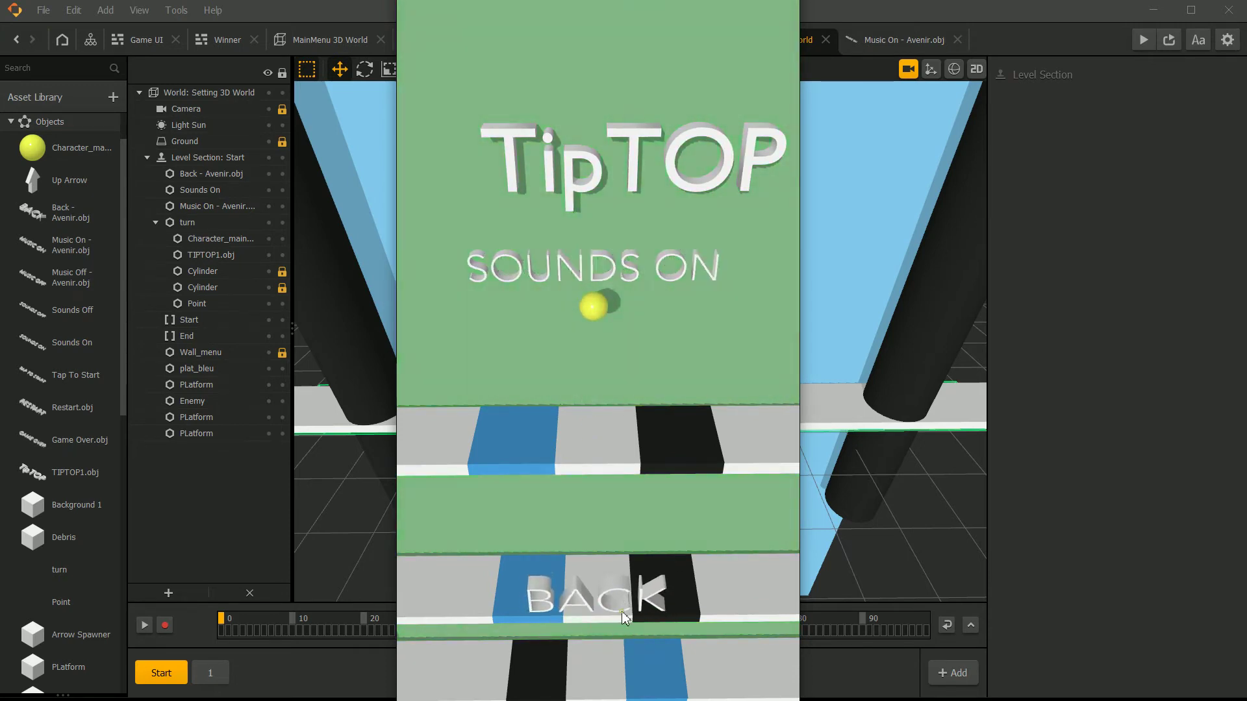
click(656, 269)
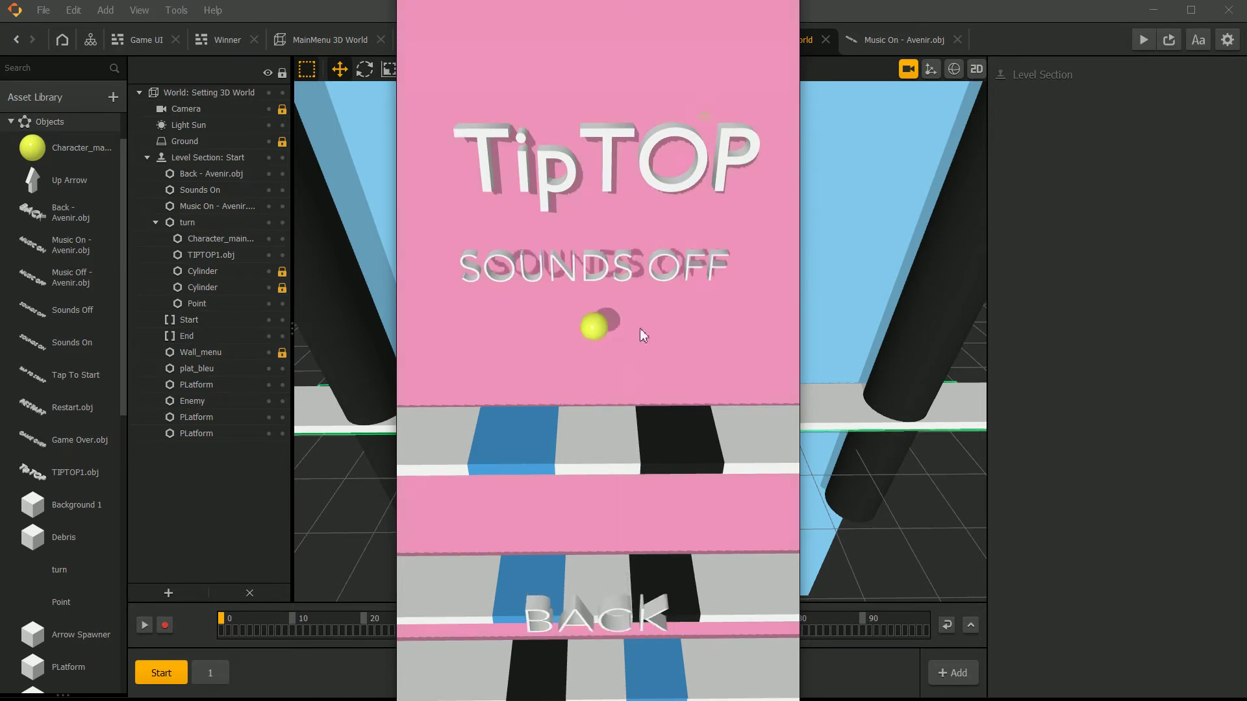
click(617, 443)
click(617, 443)
click(619, 440)
click(619, 441)
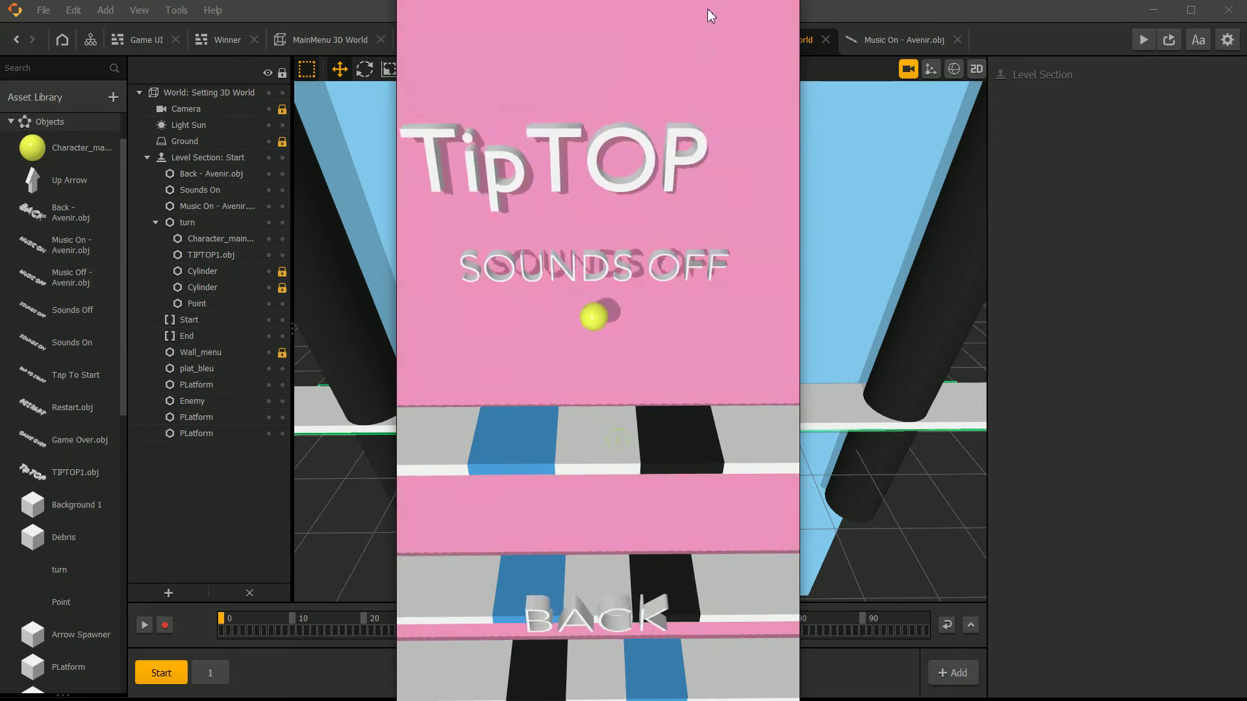
click(681, 240)
click(520, 237)
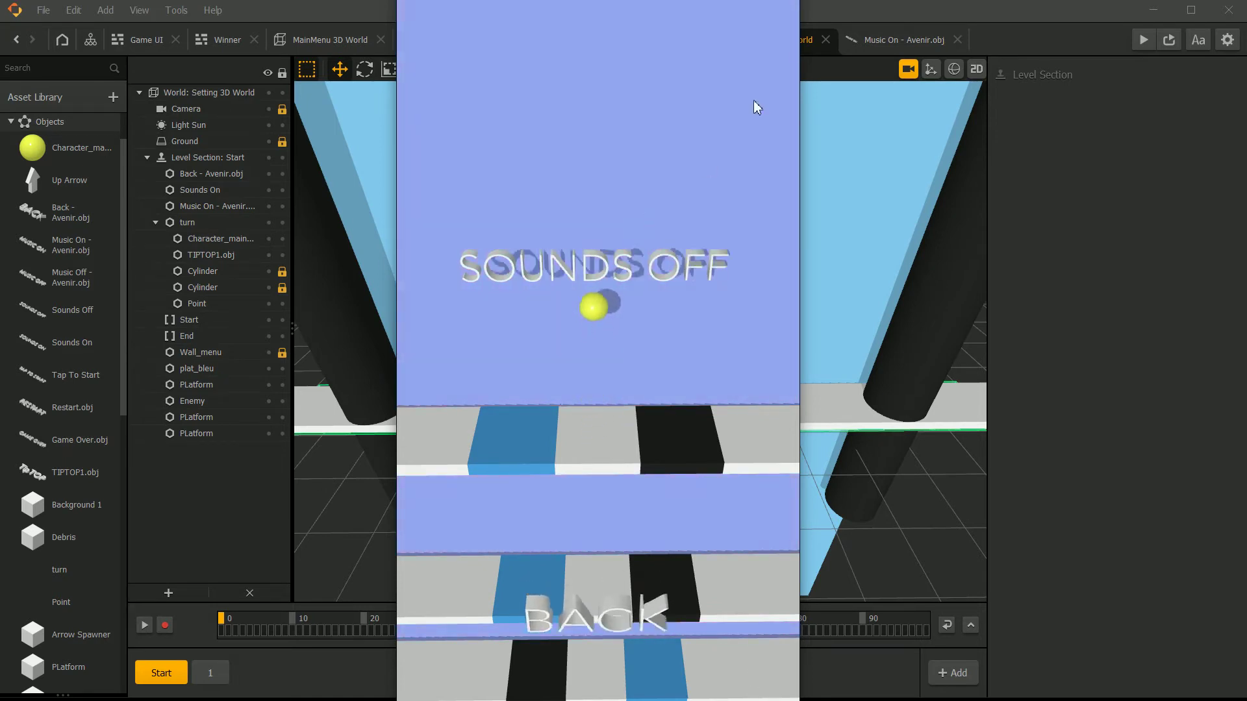
key(Escape)
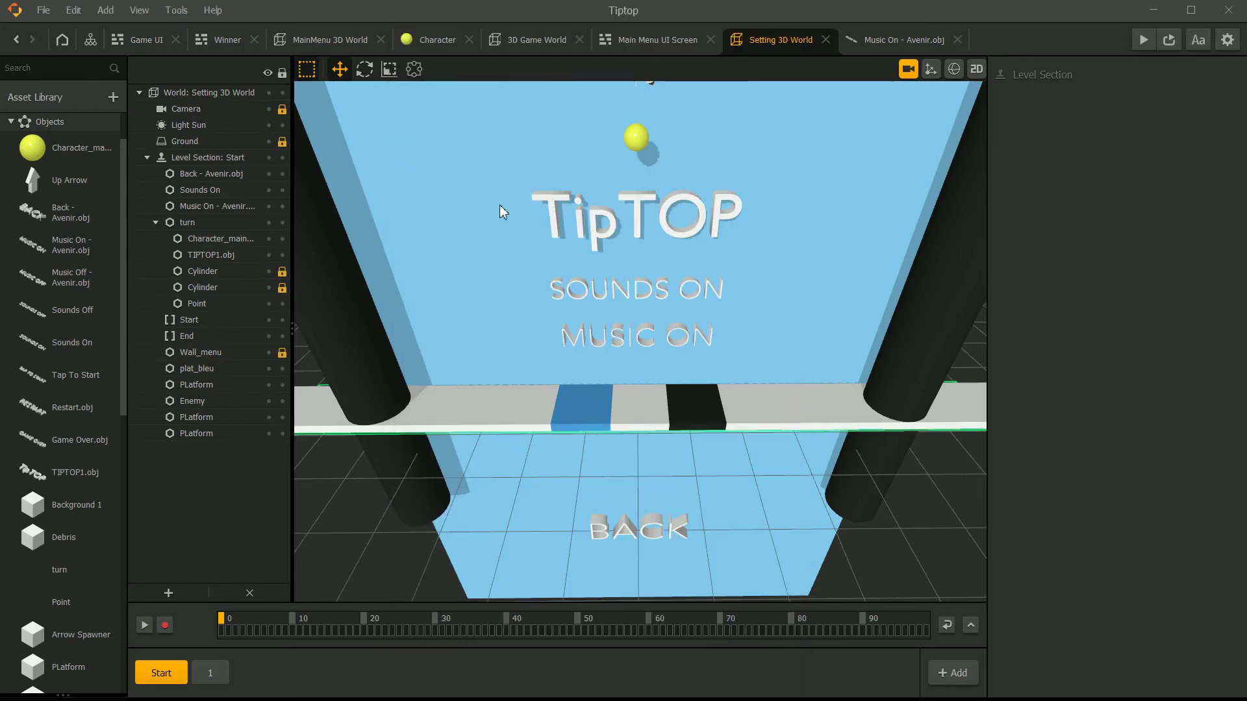
click(914, 70)
middle_drag(813, 225, 683, 259)
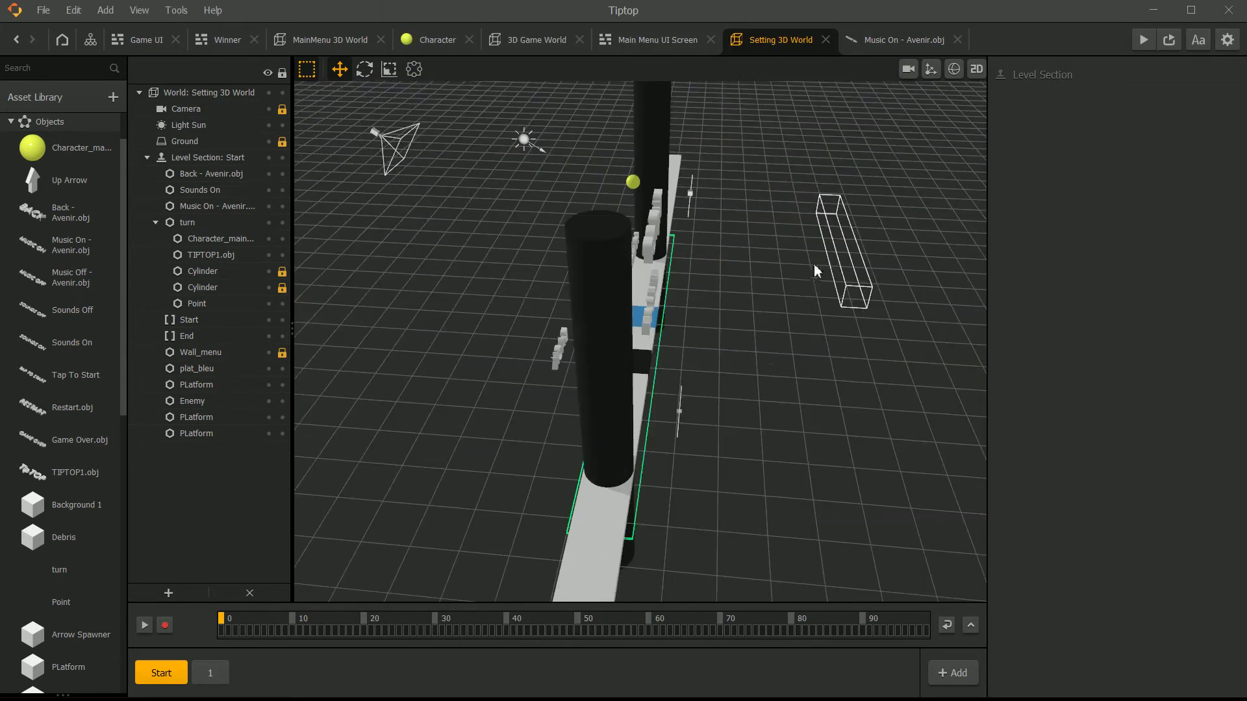
click(838, 265)
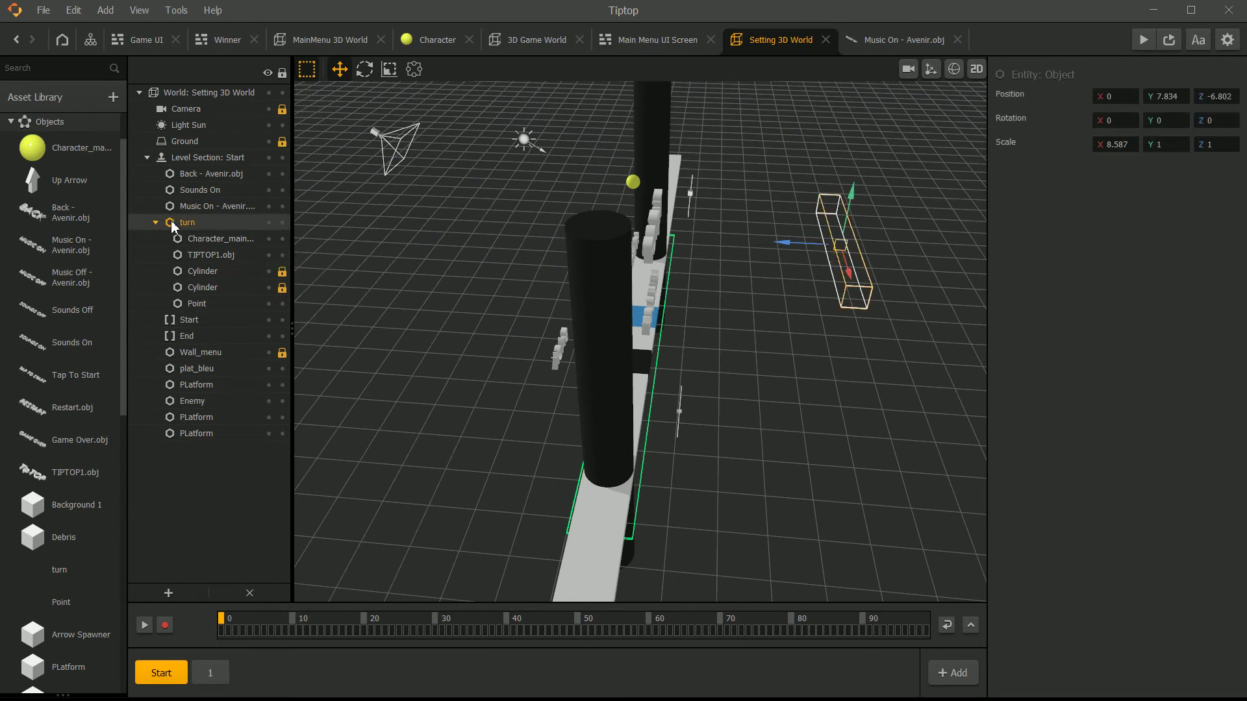
middle_drag(873, 225, 833, 227)
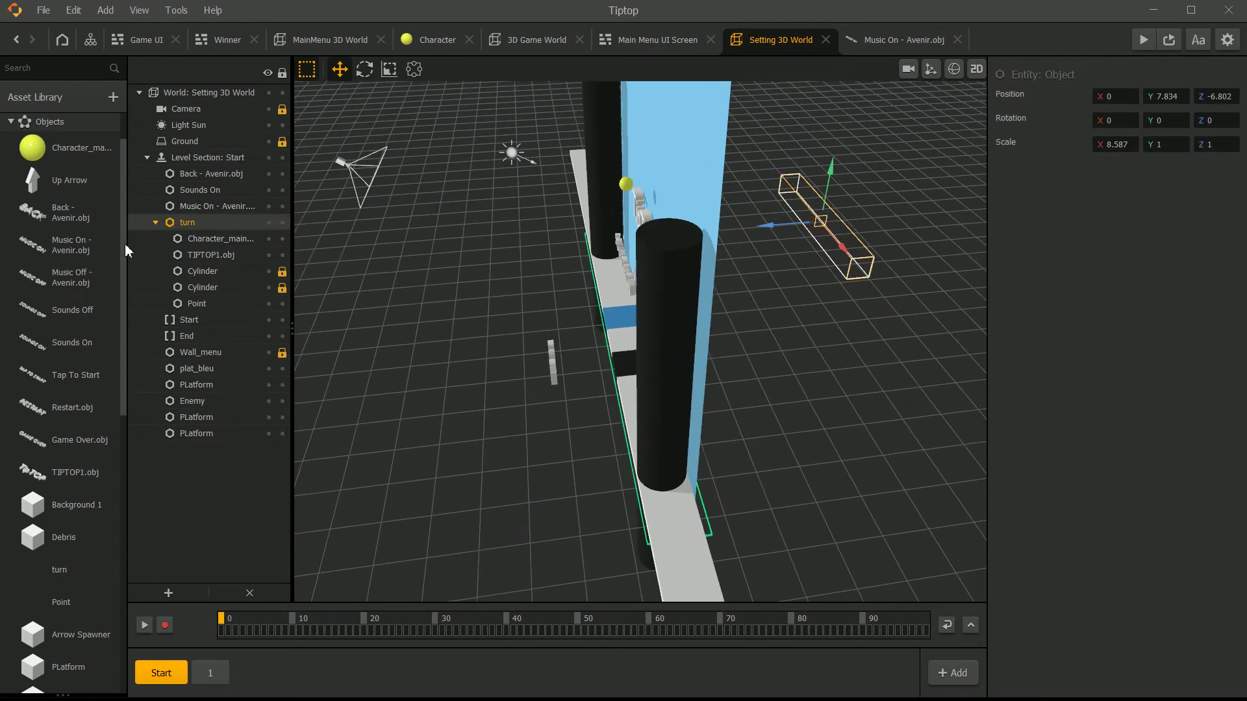
key(Delete)
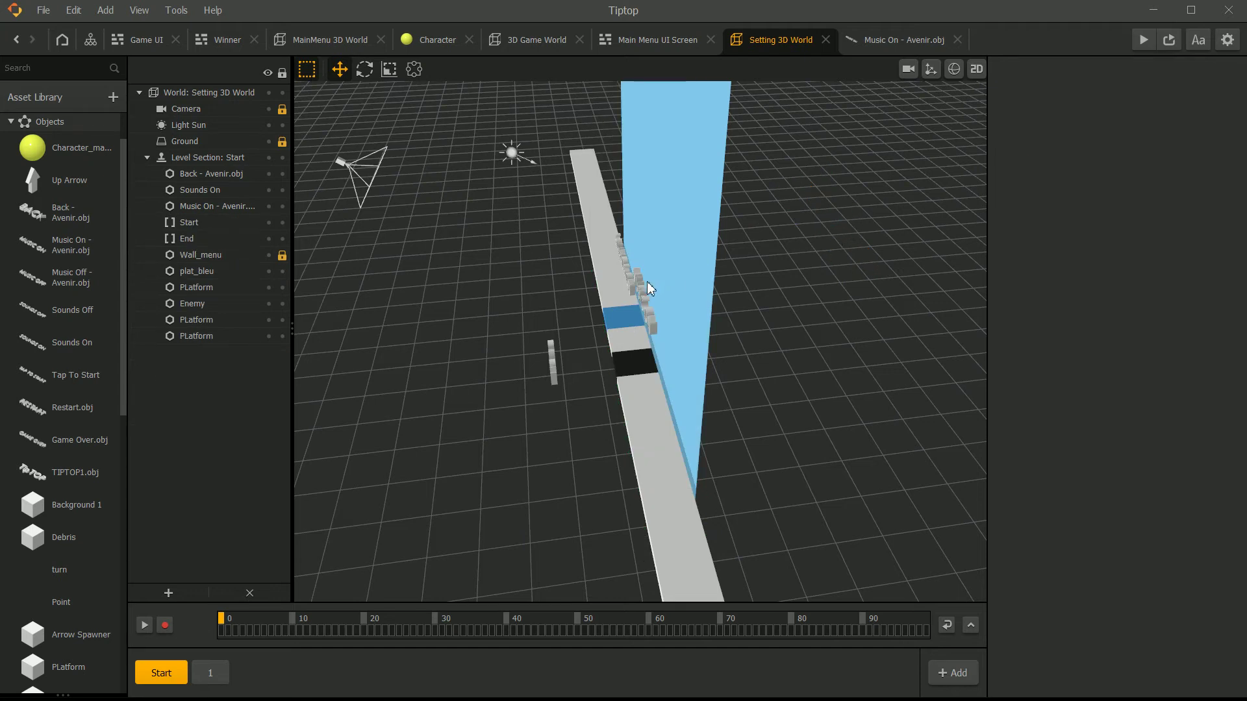
key(ctrl+z)
Move the character, TIPTOP1.obj, both cylinders and Point out of the turn group in Setting 3D World, and delete turn.
click(184, 245)
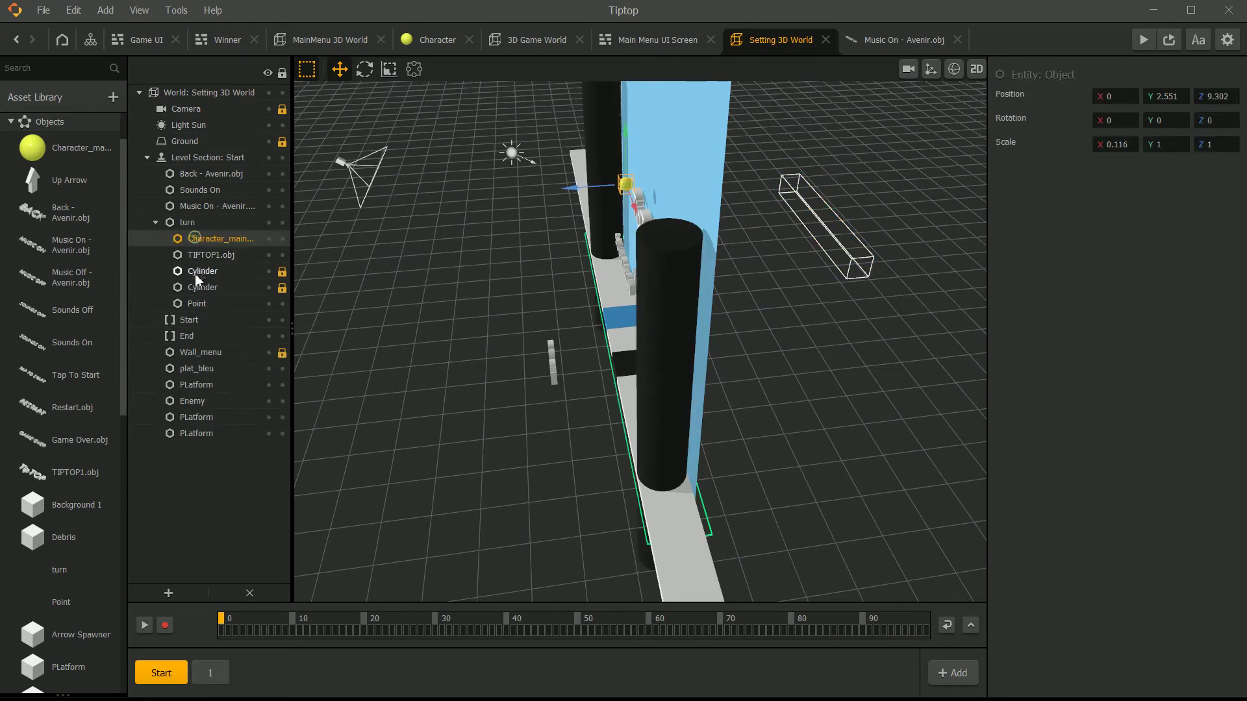
click(197, 304)
drag(199, 298, 198, 233)
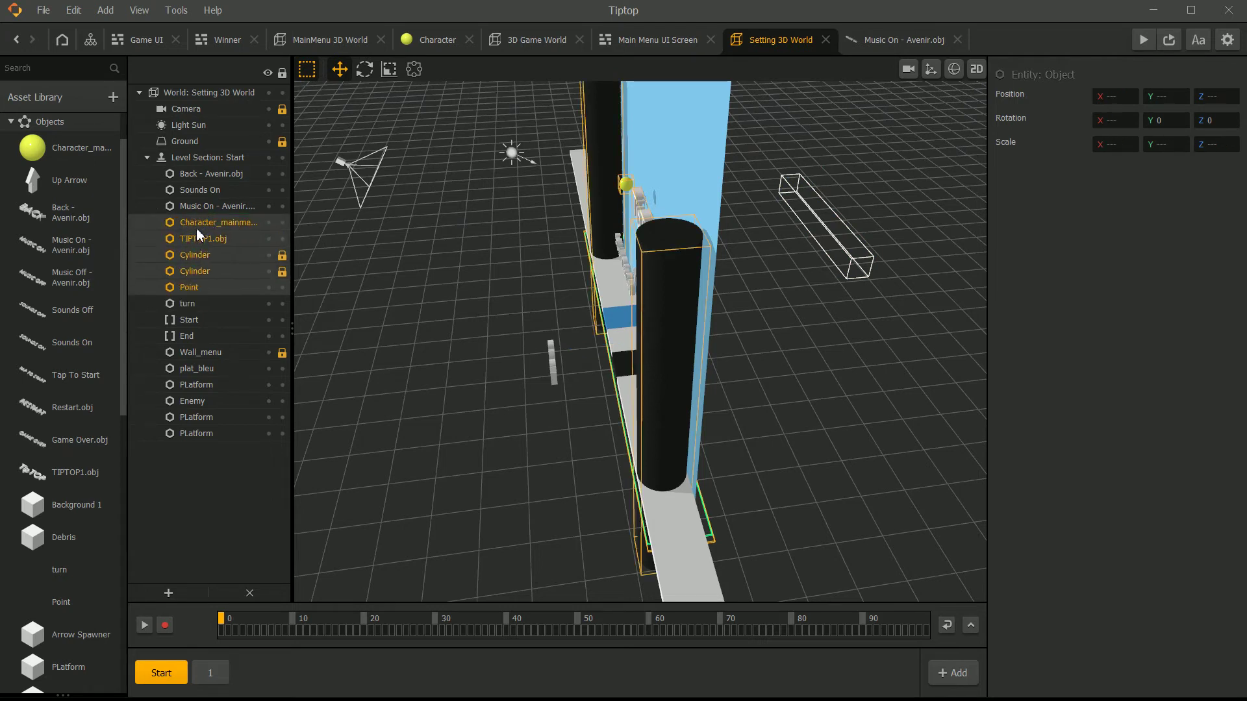
click(200, 304)
key(Delete)
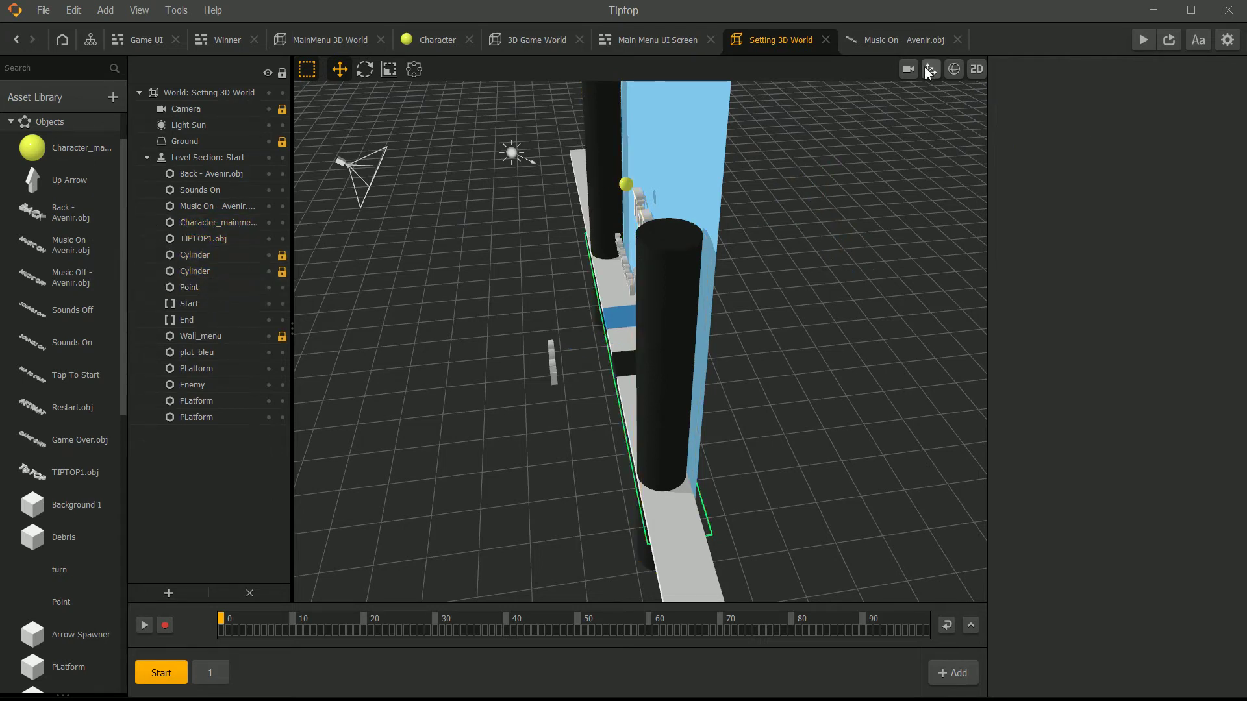
Preview the game again, enter its settings screen and test the Sounds toggle.
click(1137, 41)
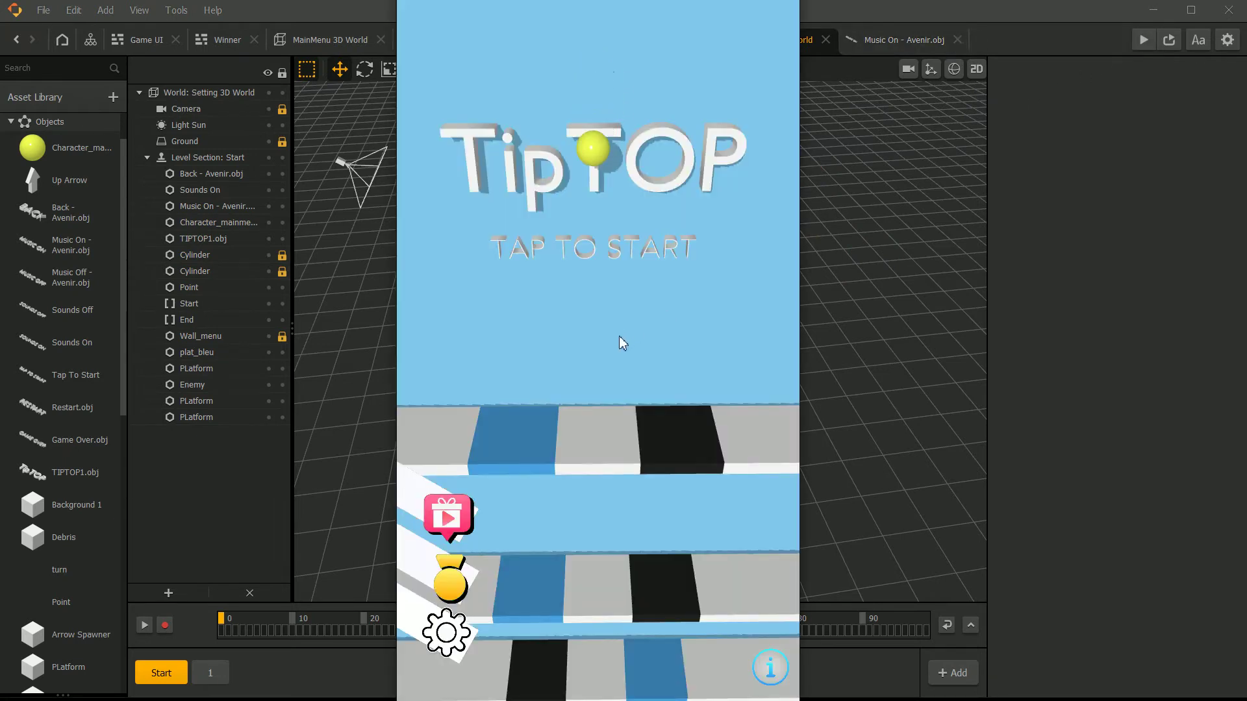
click(619, 336)
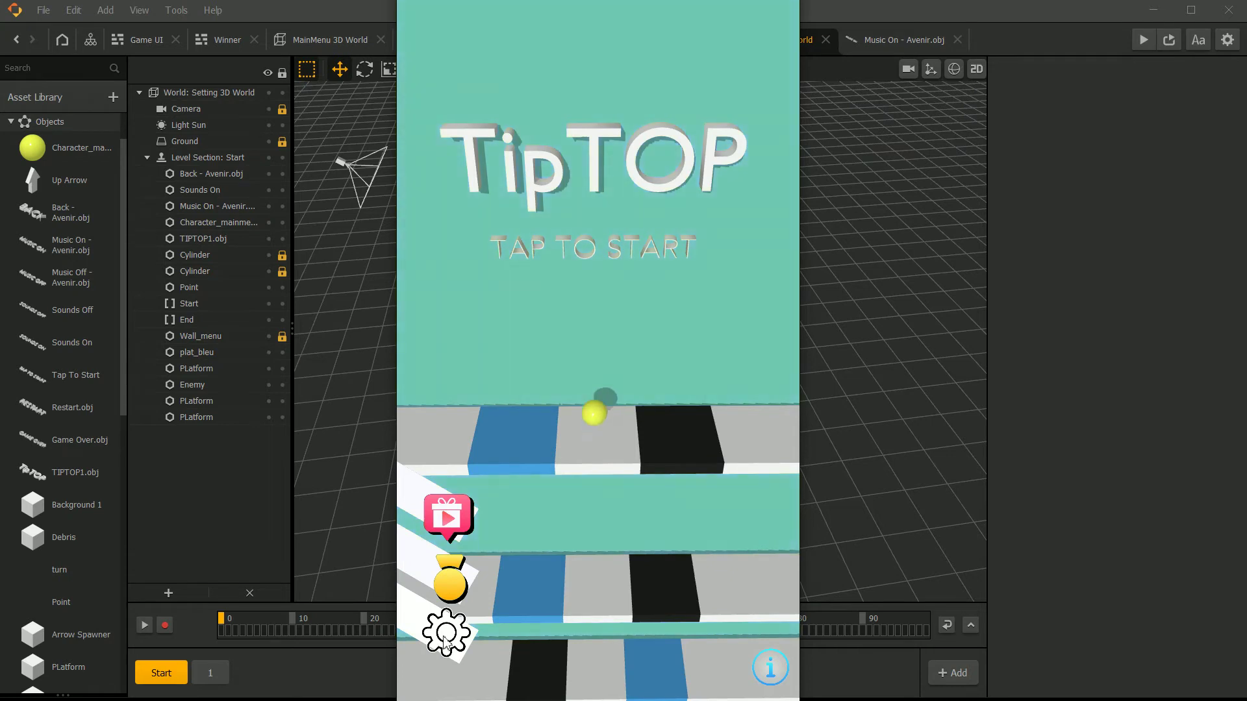
click(771, 667)
click(683, 274)
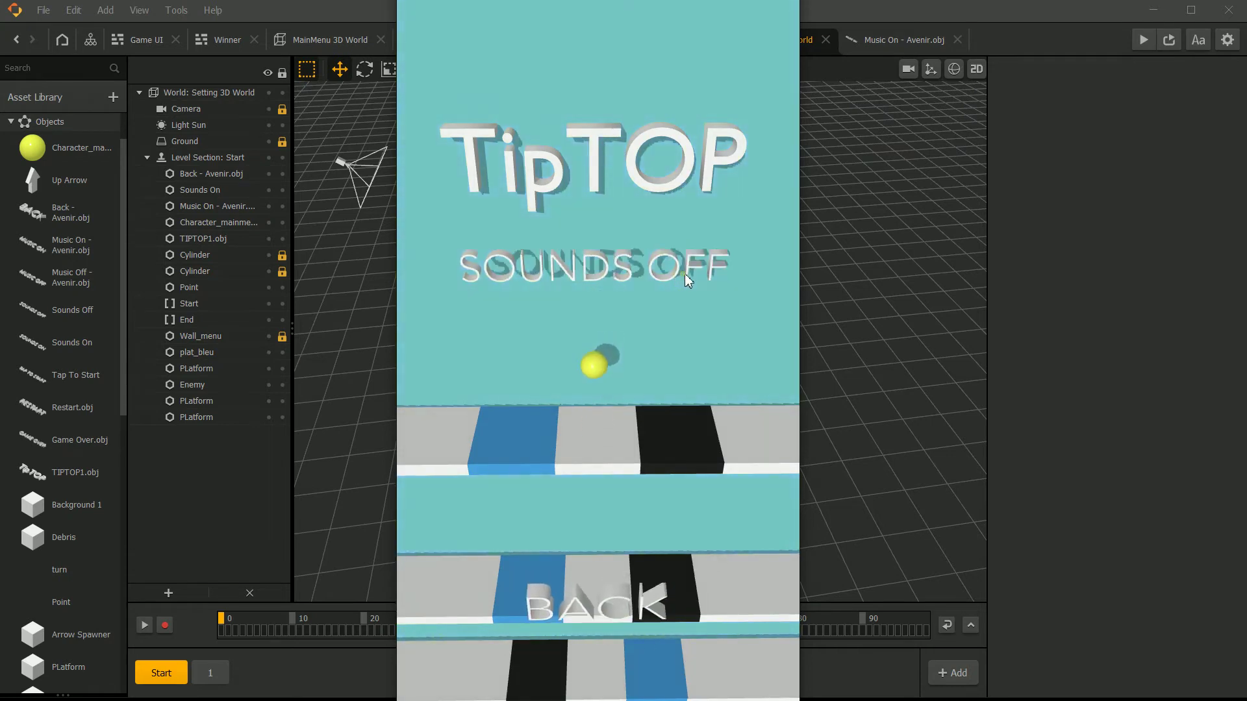
click(682, 274)
click(679, 314)
click(690, 306)
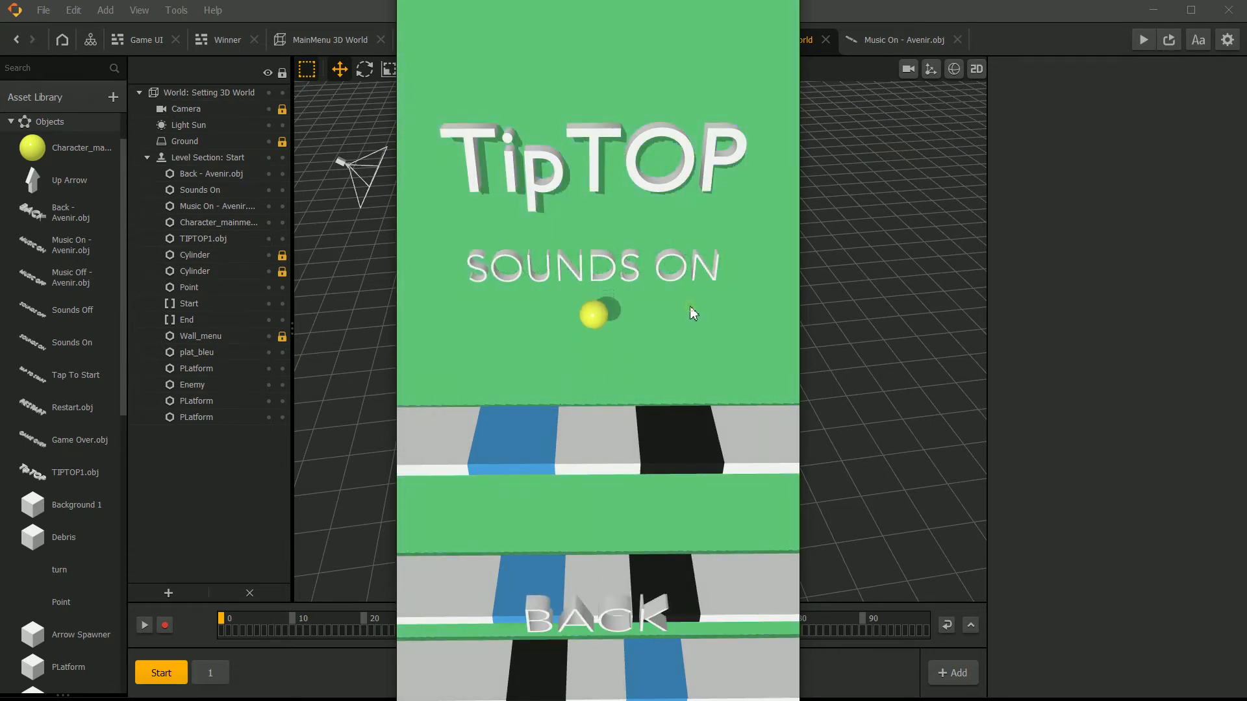
Test touches beside the Sounds text and on the Back text in the preview, and end the preview.
click(688, 306)
click(688, 307)
click(690, 308)
click(706, 522)
click(706, 522)
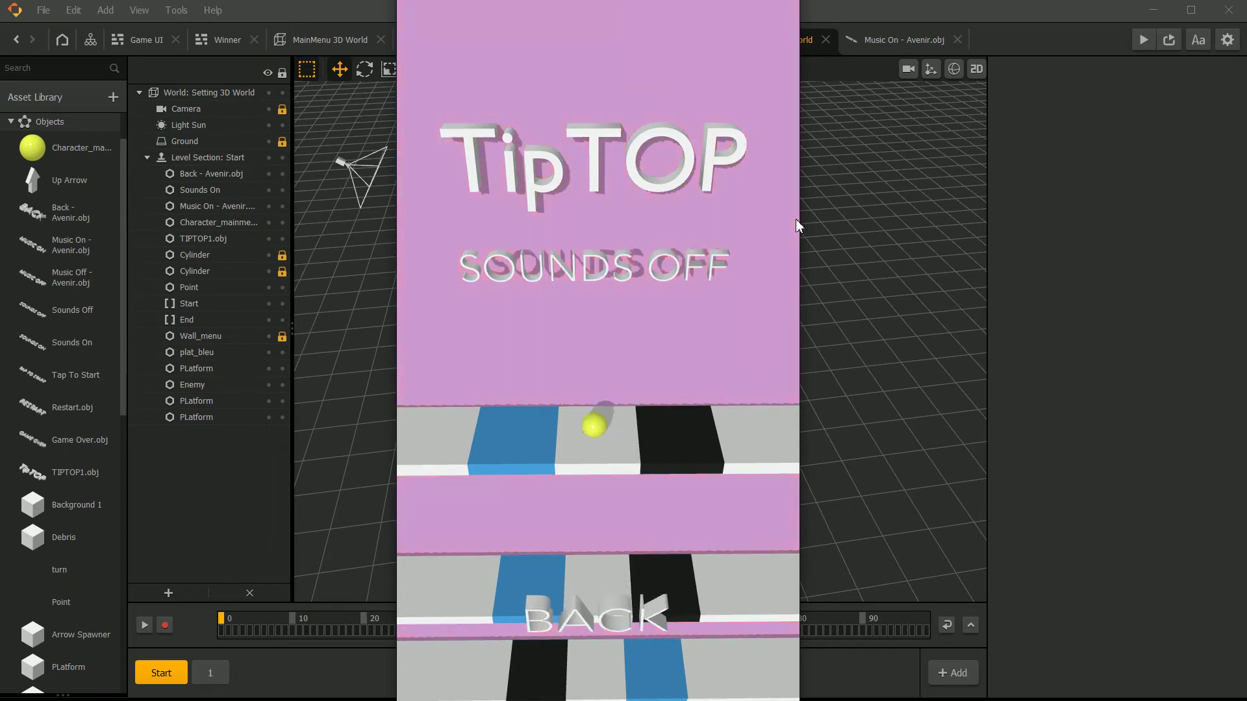
click(714, 240)
click(715, 240)
click(714, 241)
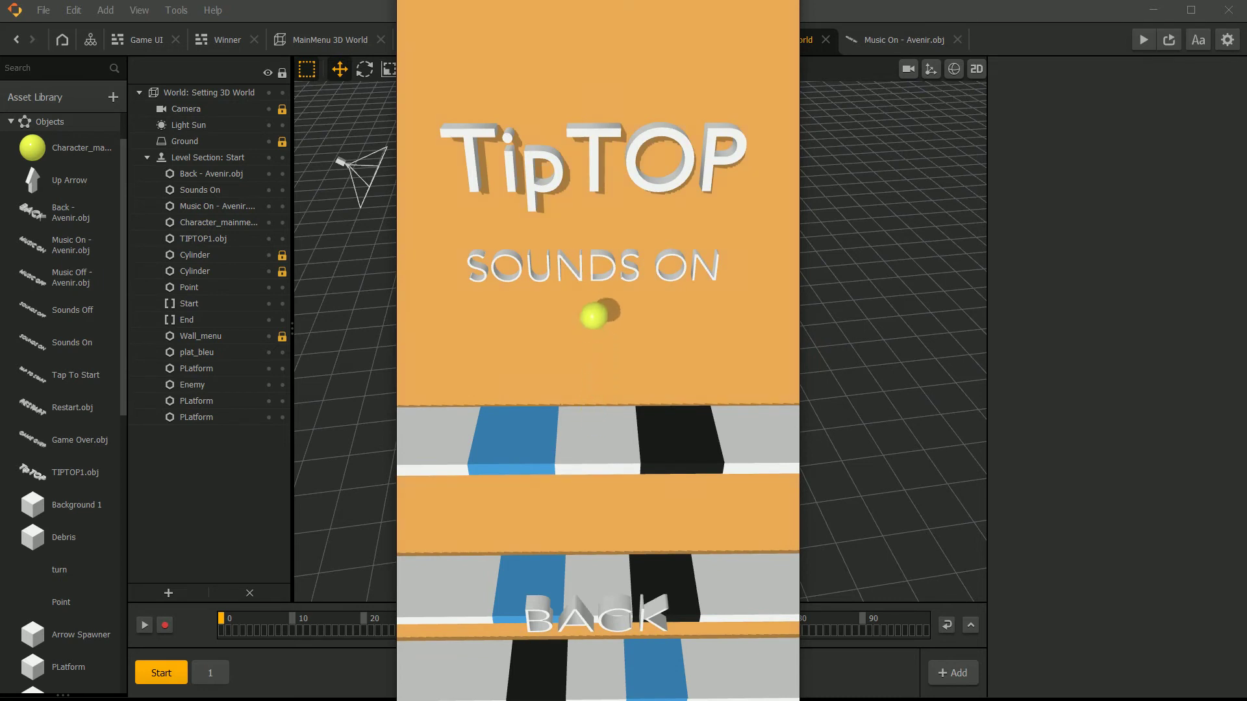
click(588, 598)
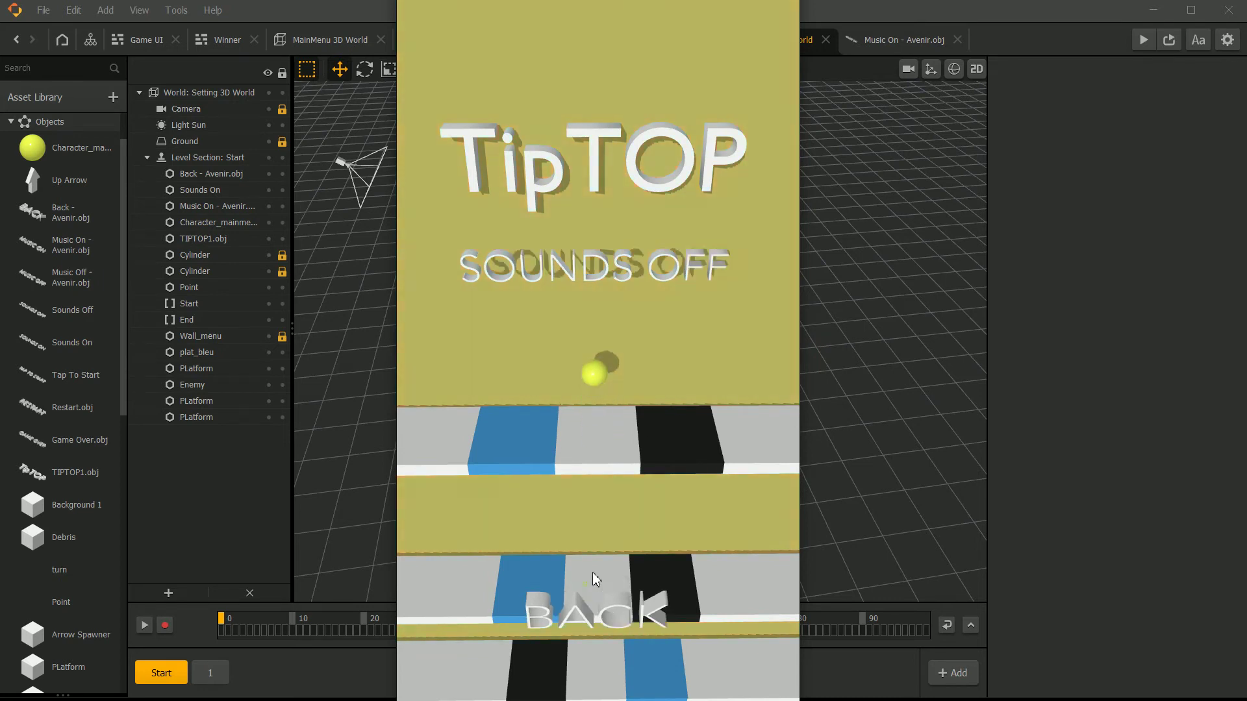
key(Escape)
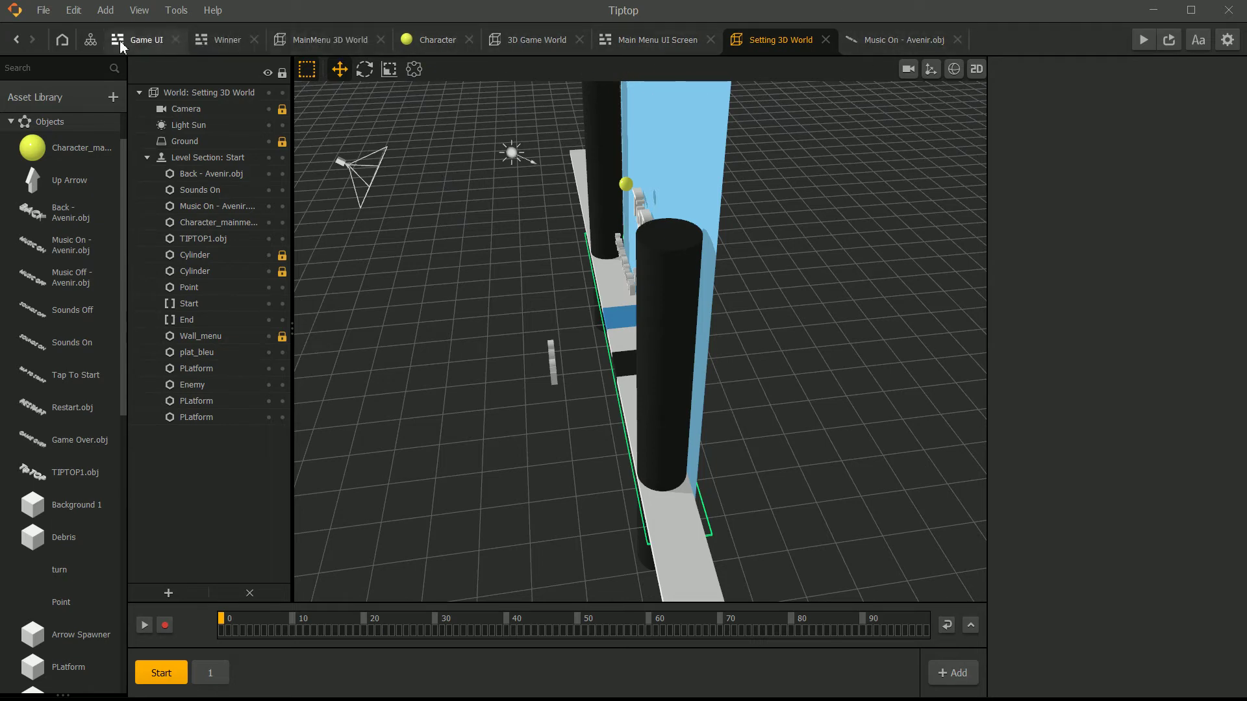
Connect the UI output of Setting 3D World to the Load input of Game UI, and check the Game UI screen.
click(94, 42)
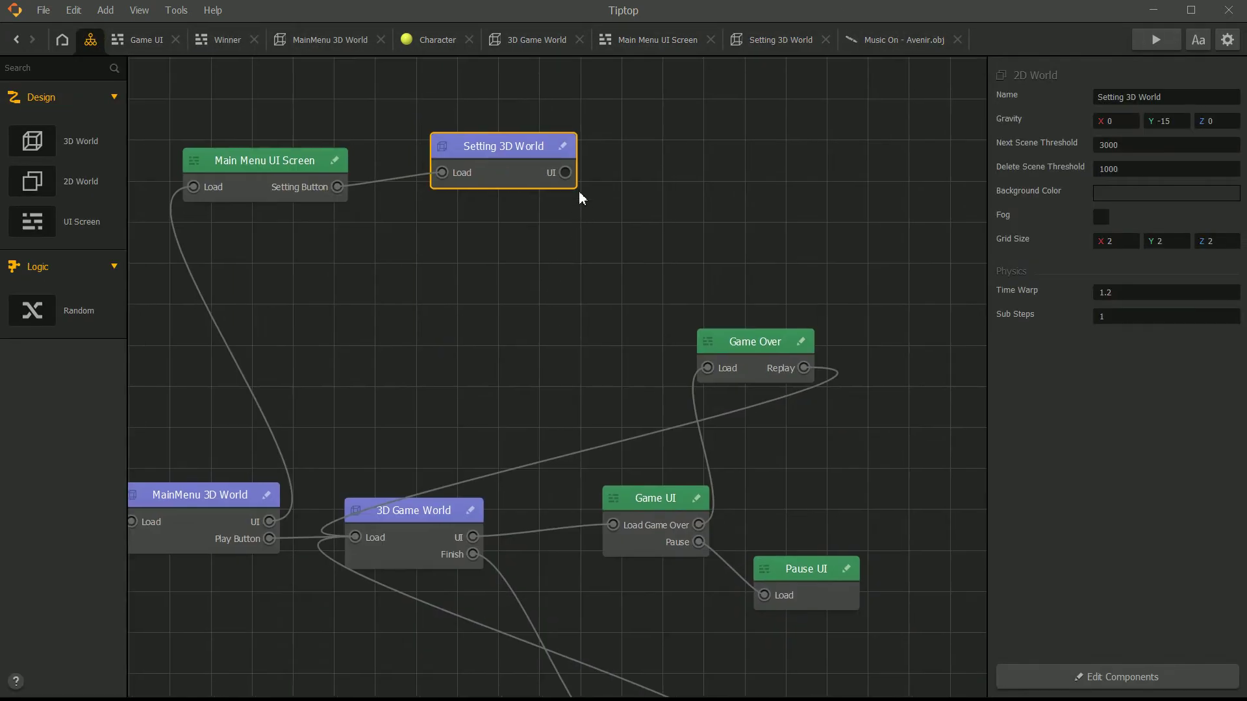
click(621, 513)
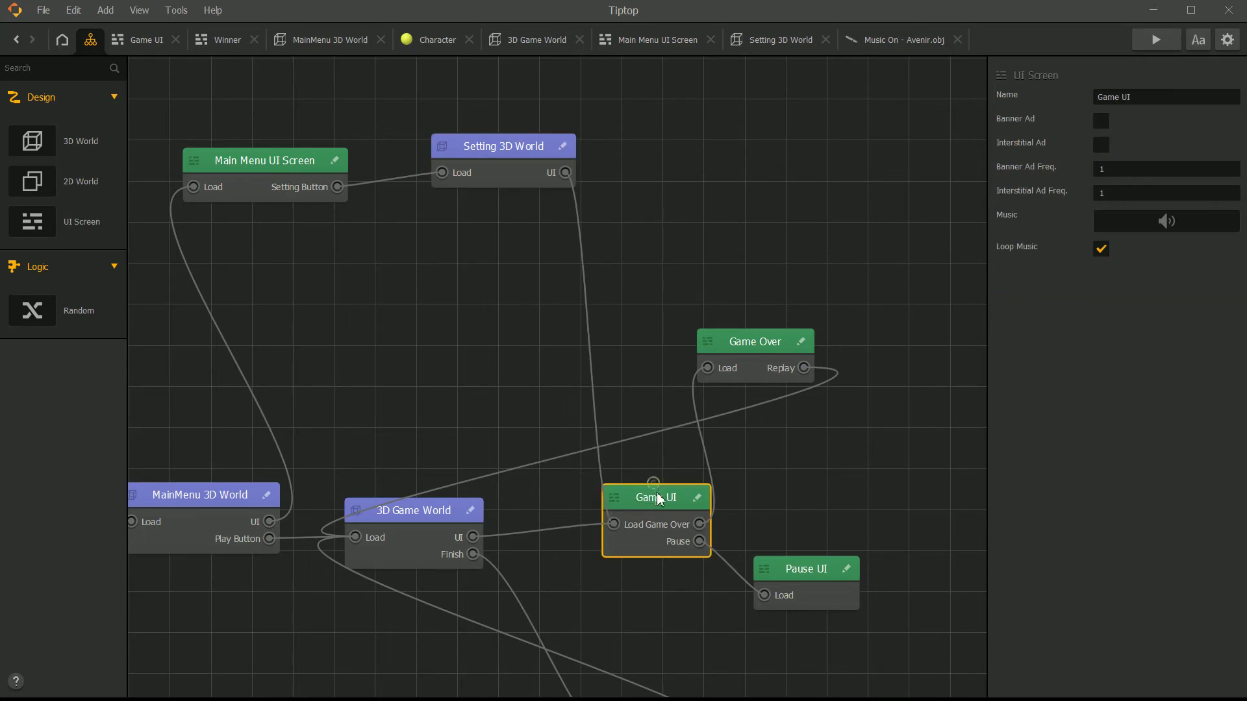
double_click(657, 491)
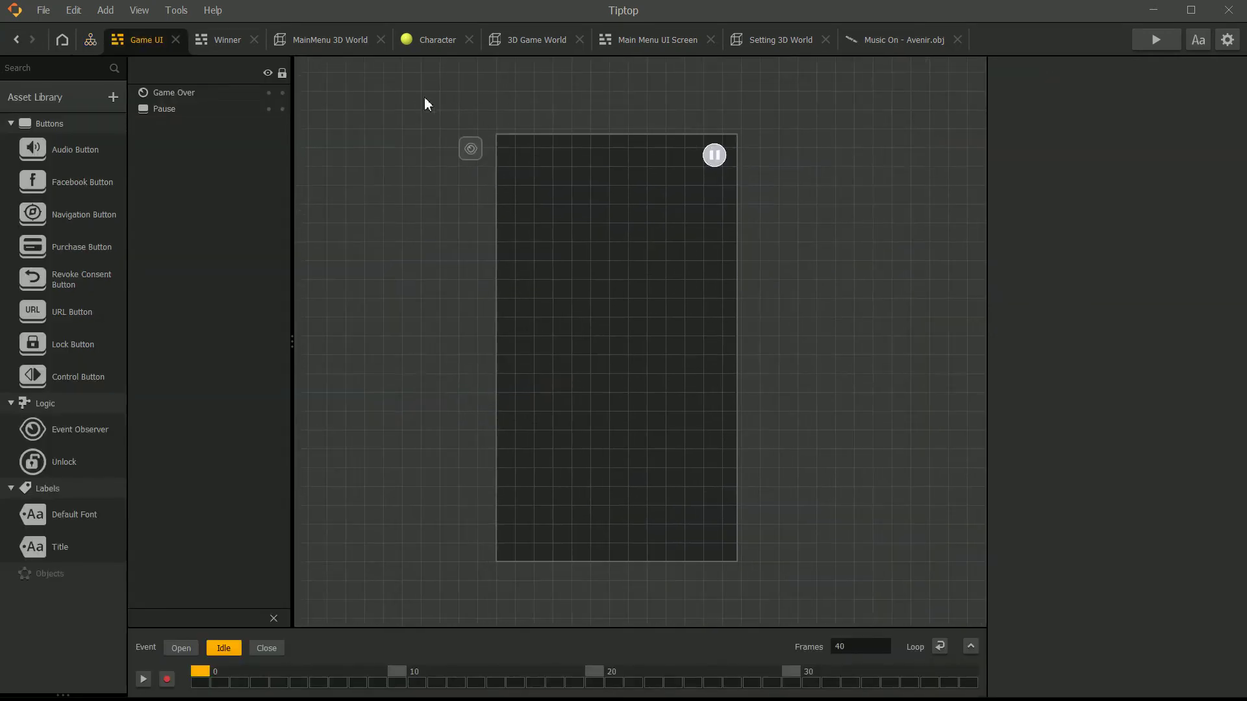
click(64, 41)
click(91, 41)
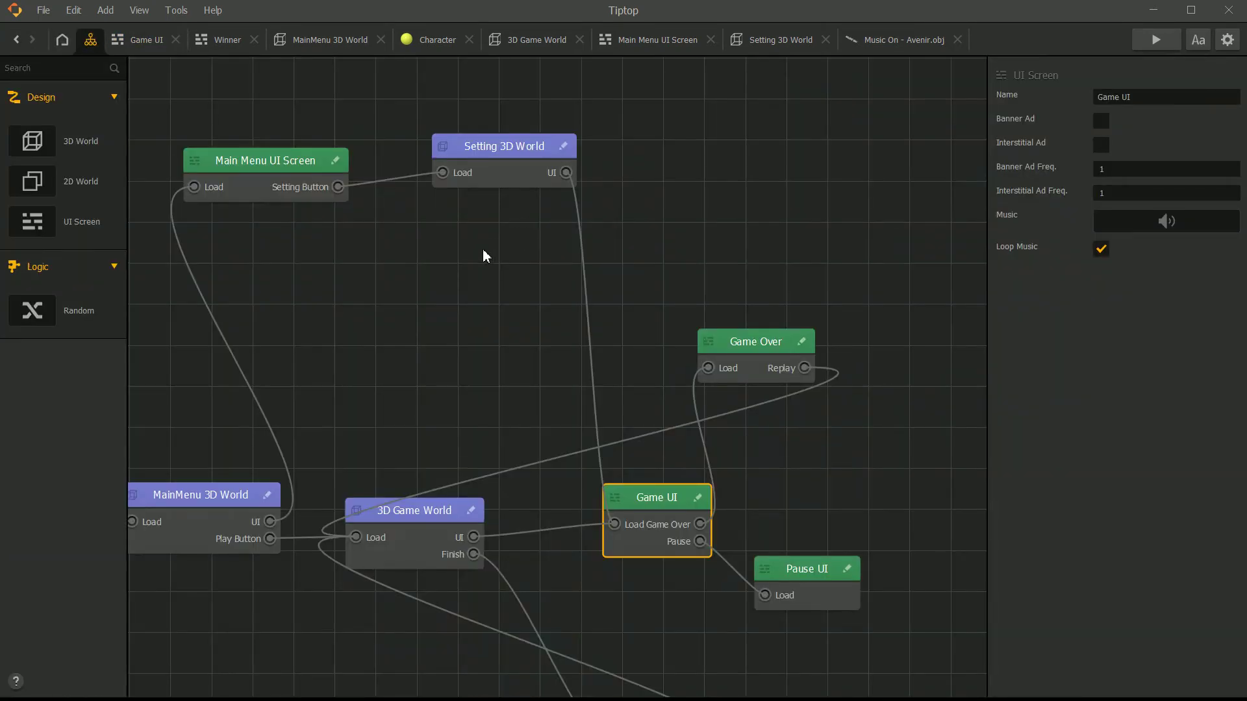
On the Main Menu UI Screen, add a Control Button above the Start Button, scaled about 5.3 by 1.1, and name it Musicon.
click(339, 196)
double_click(333, 192)
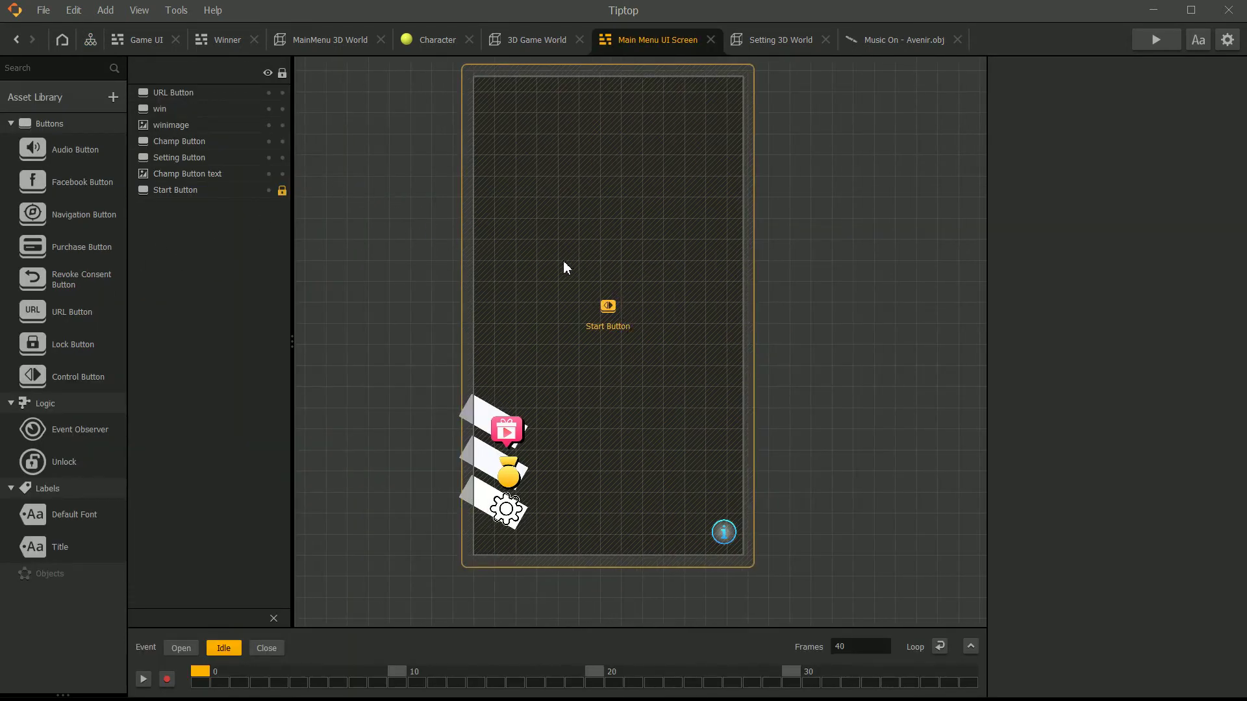
click(207, 98)
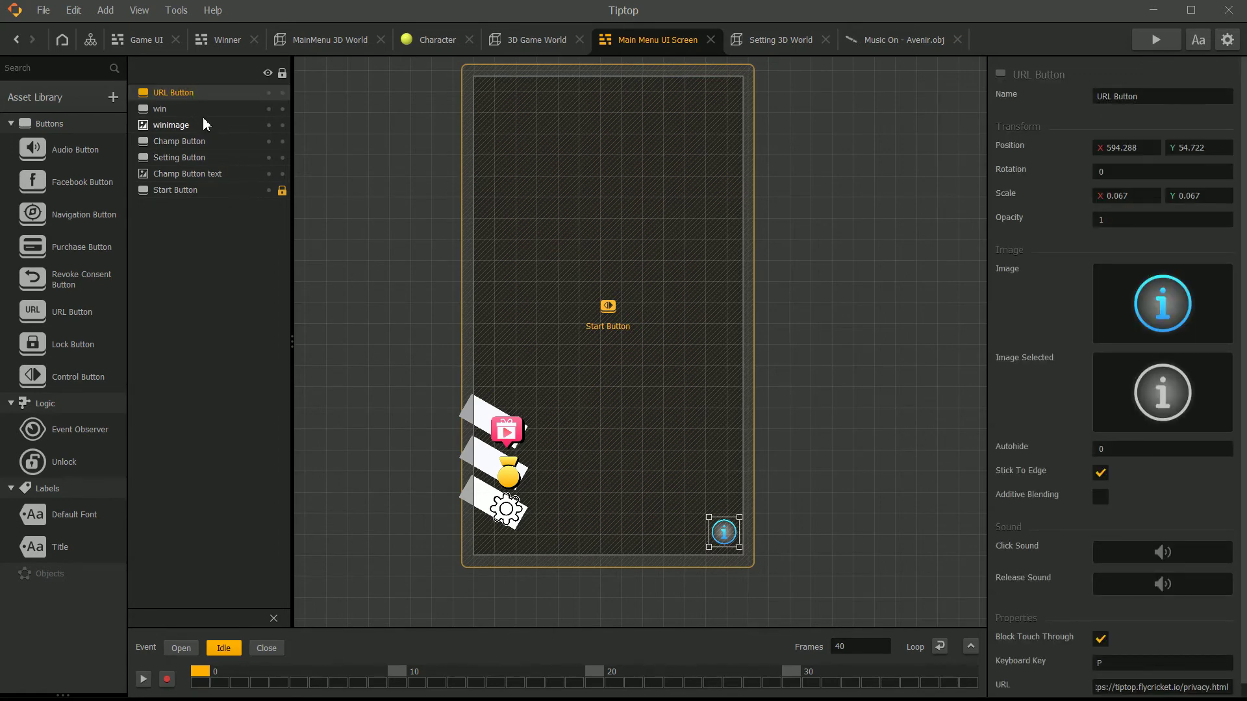
click(175, 190)
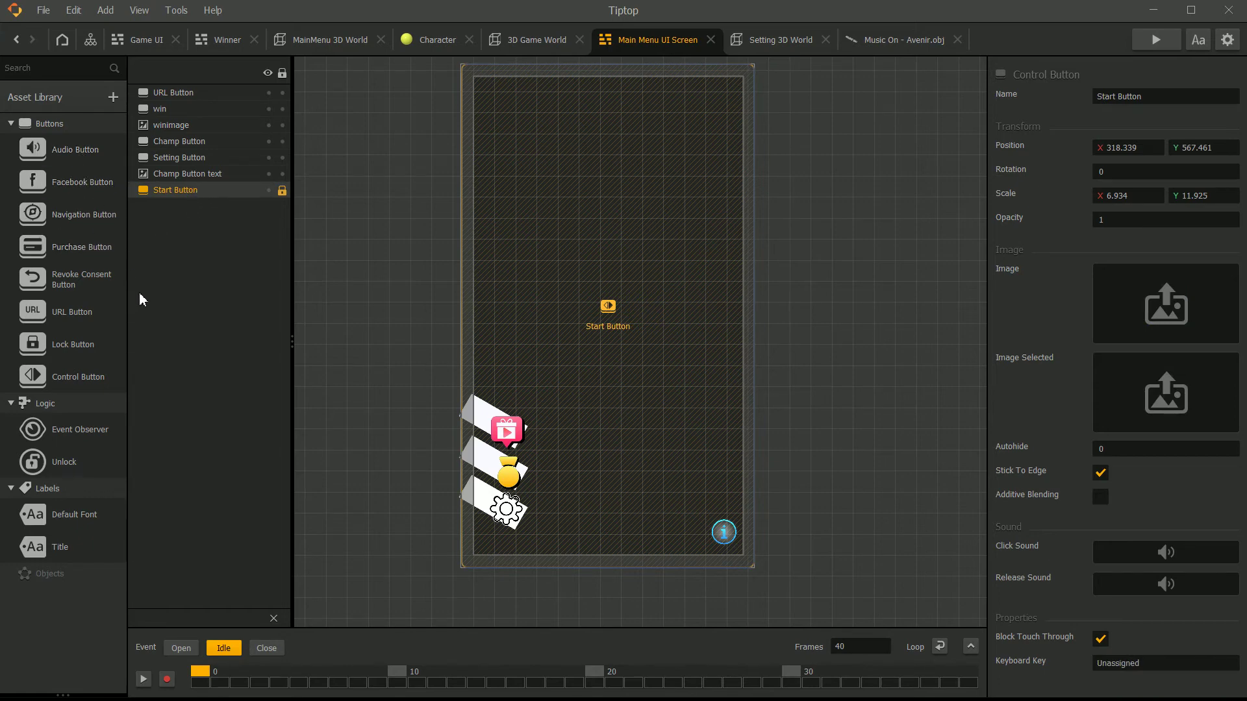
drag(78, 377, 690, 211)
click(1184, 97)
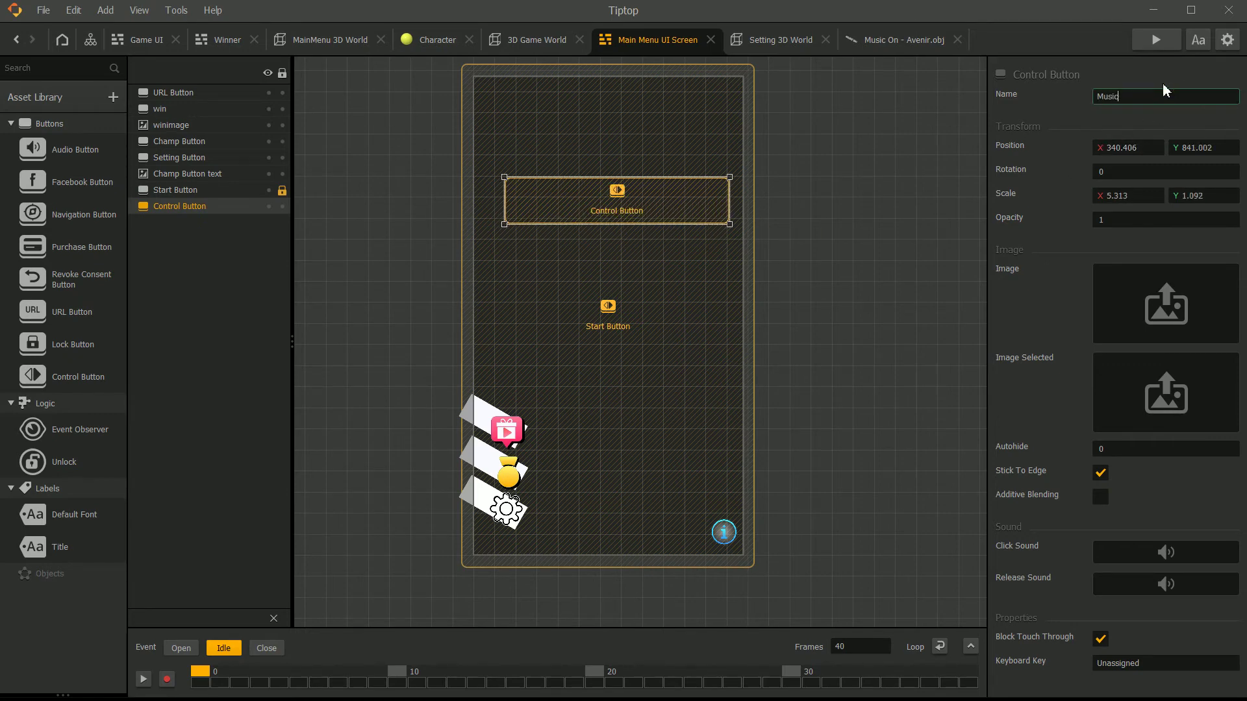
key(Return)
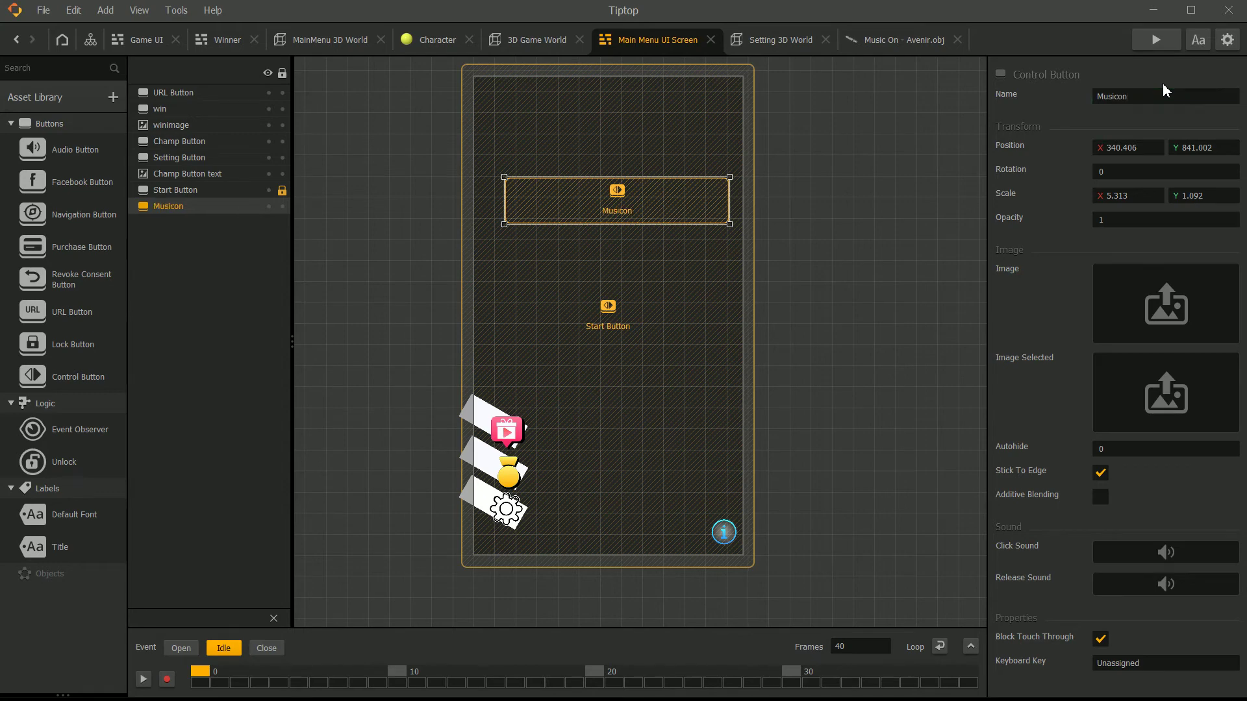
Duplicate the Musicon button, place the copies one above the other over the Start Button, and name the lower one soundon.
drag(695, 214, 703, 255)
key(ctrl+d)
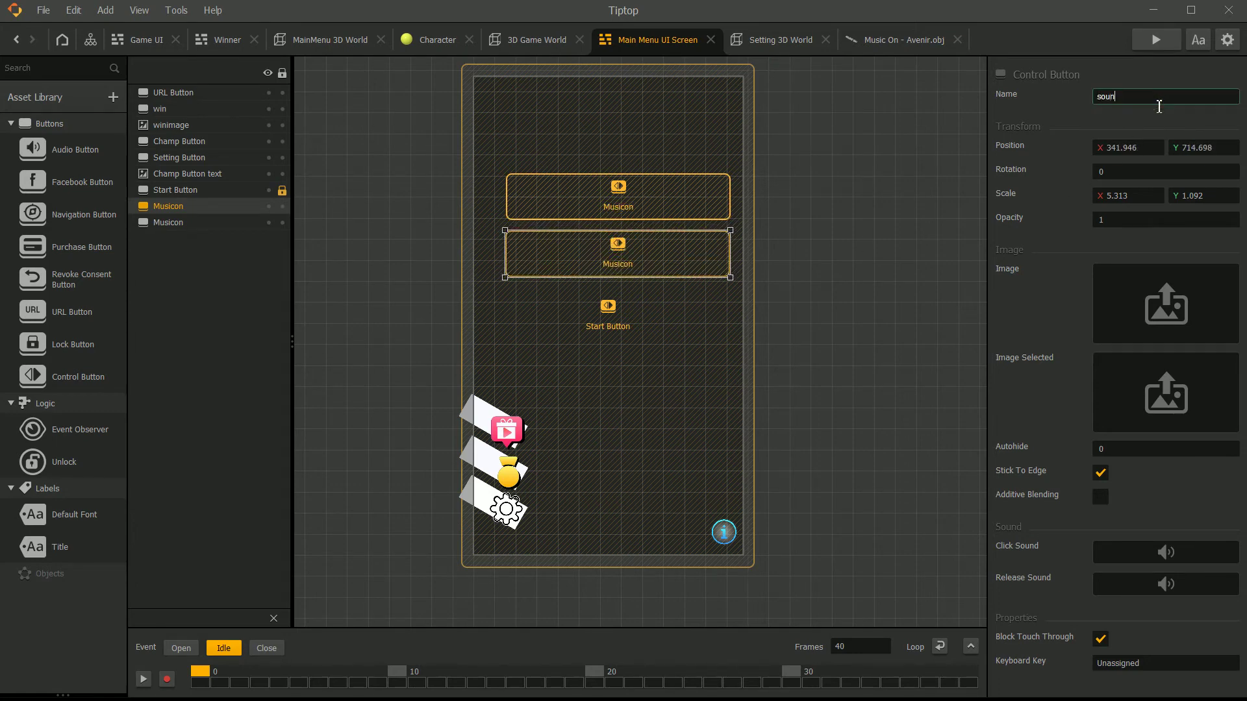
key(Return)
click(907, 211)
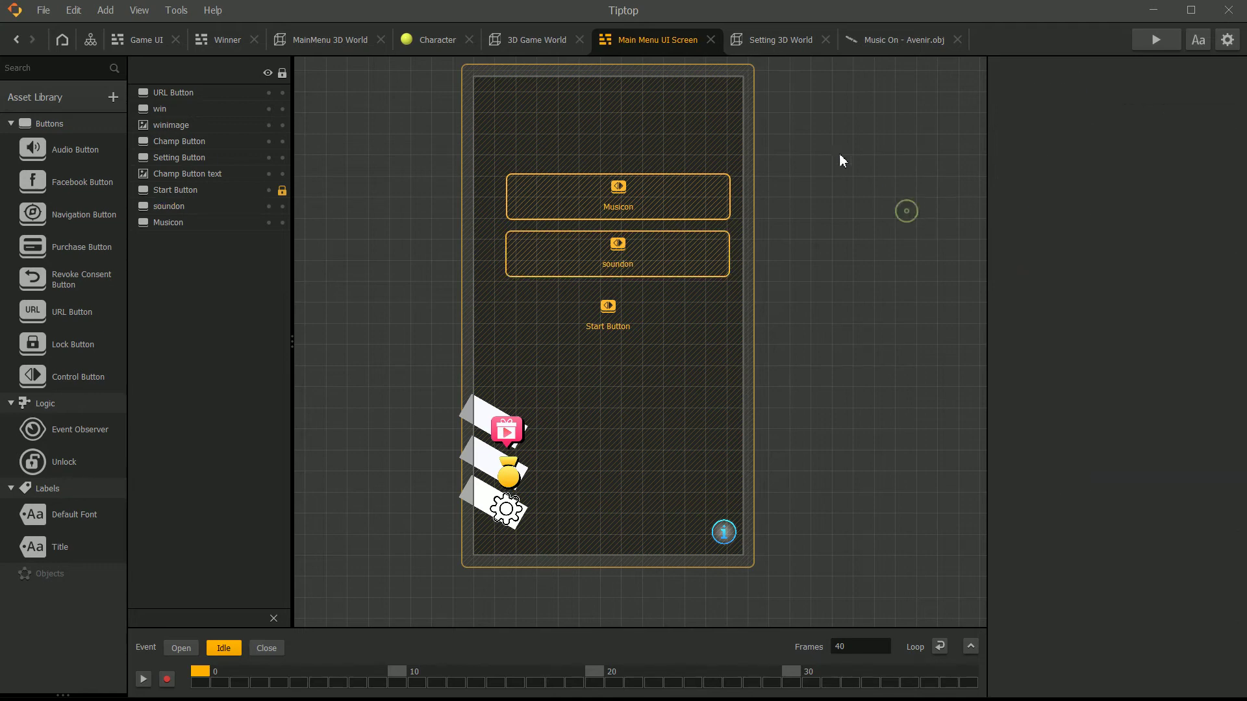
Preview the game, enter its settings screen, test repeated touches on the Sounds text, and end the preview.
click(1156, 39)
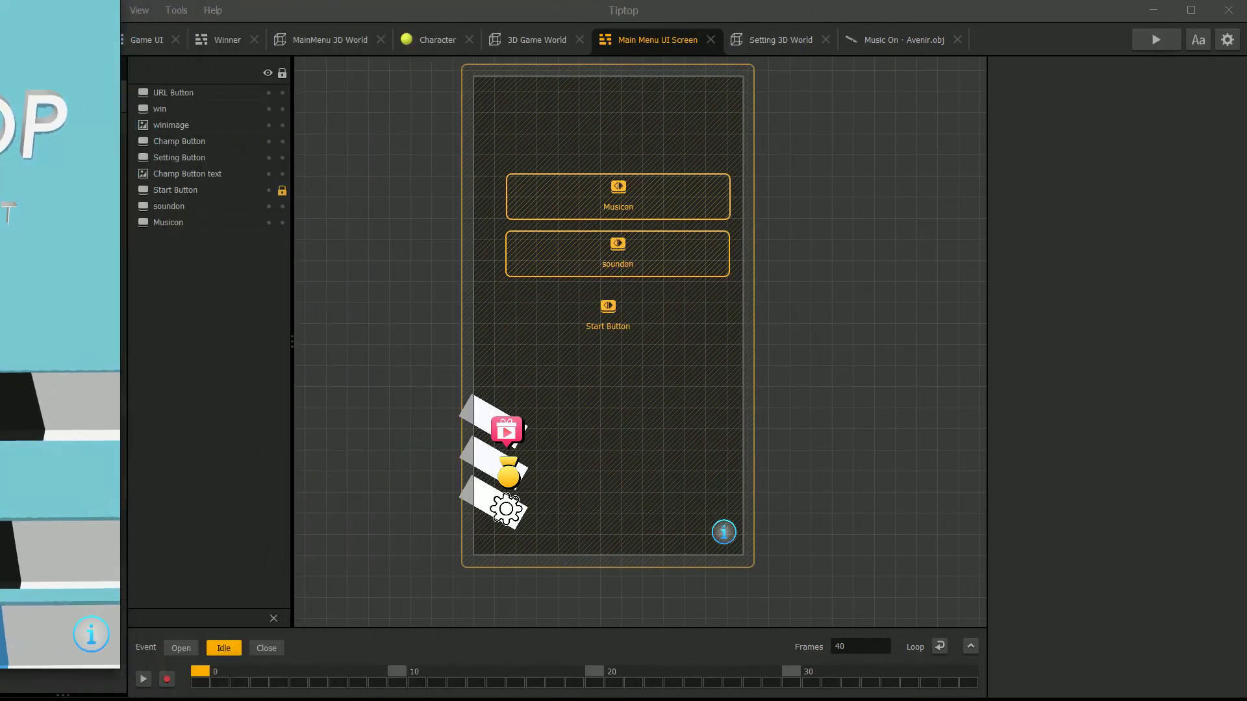
drag(39, 1, 383, 1)
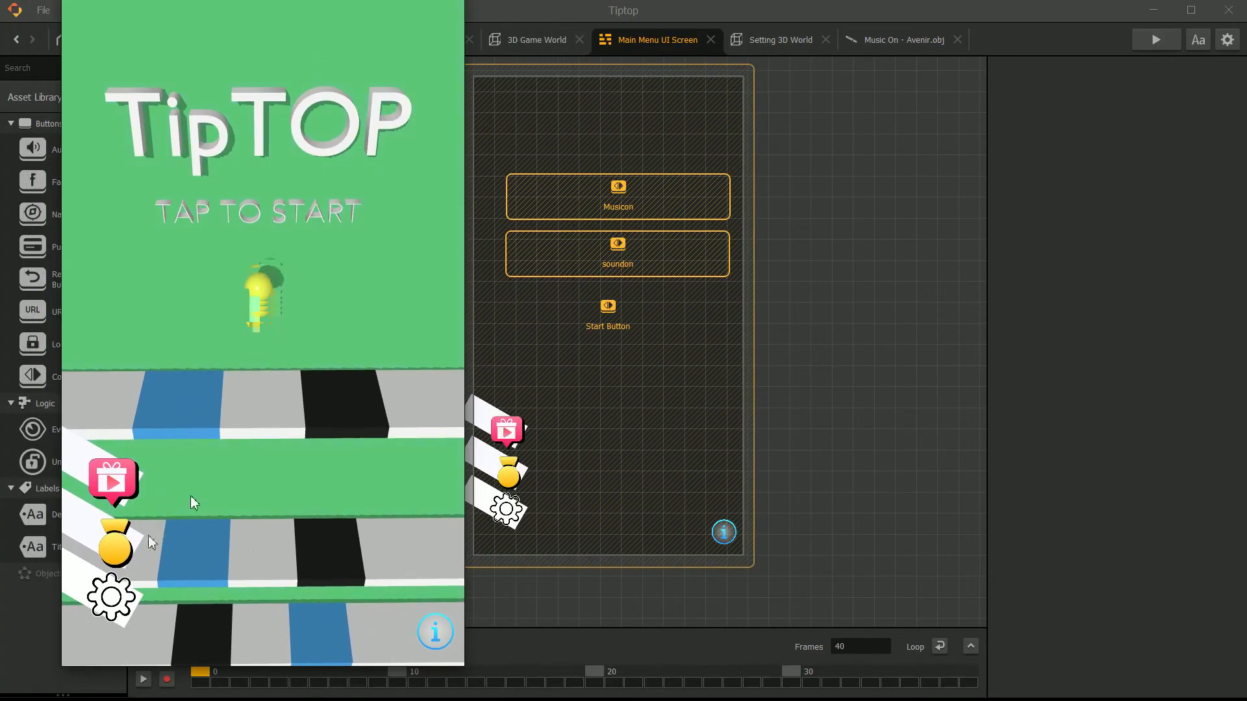
click(130, 596)
click(357, 241)
click(362, 239)
click(361, 239)
click(684, 196)
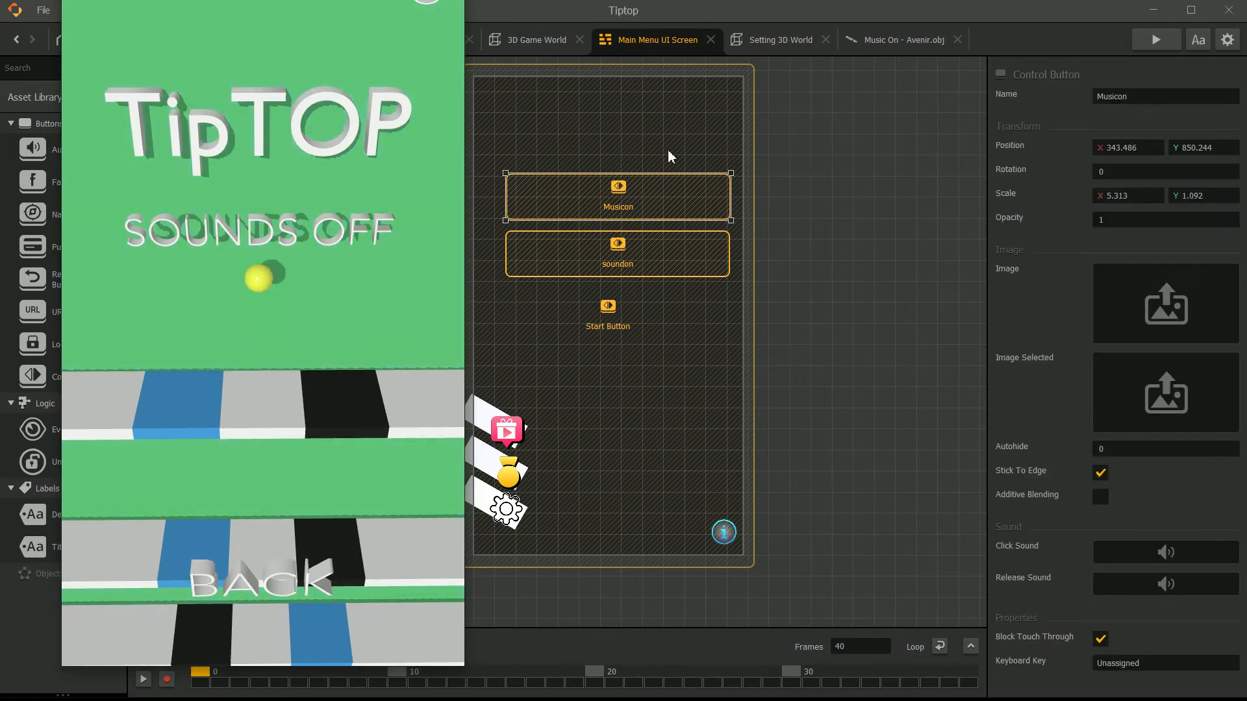
click(449, 2)
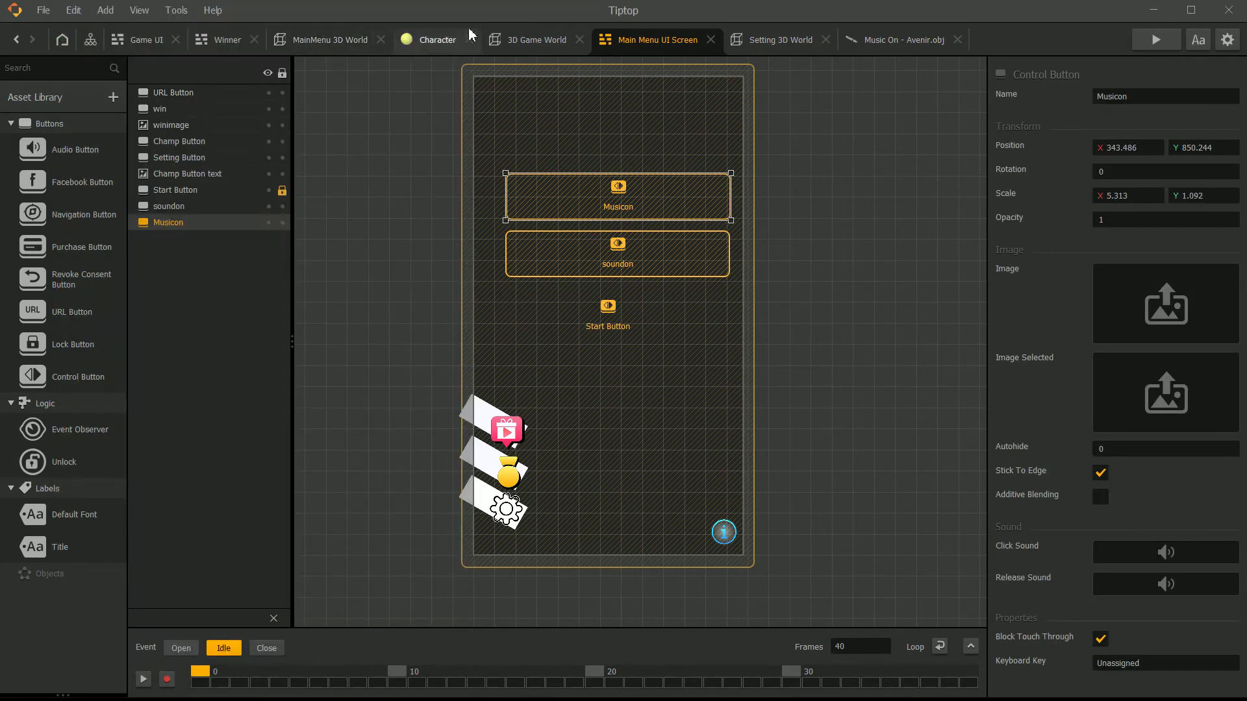
Assign the soundon button to the UI Button behavior of the Sounds On object, and close that object.
click(773, 37)
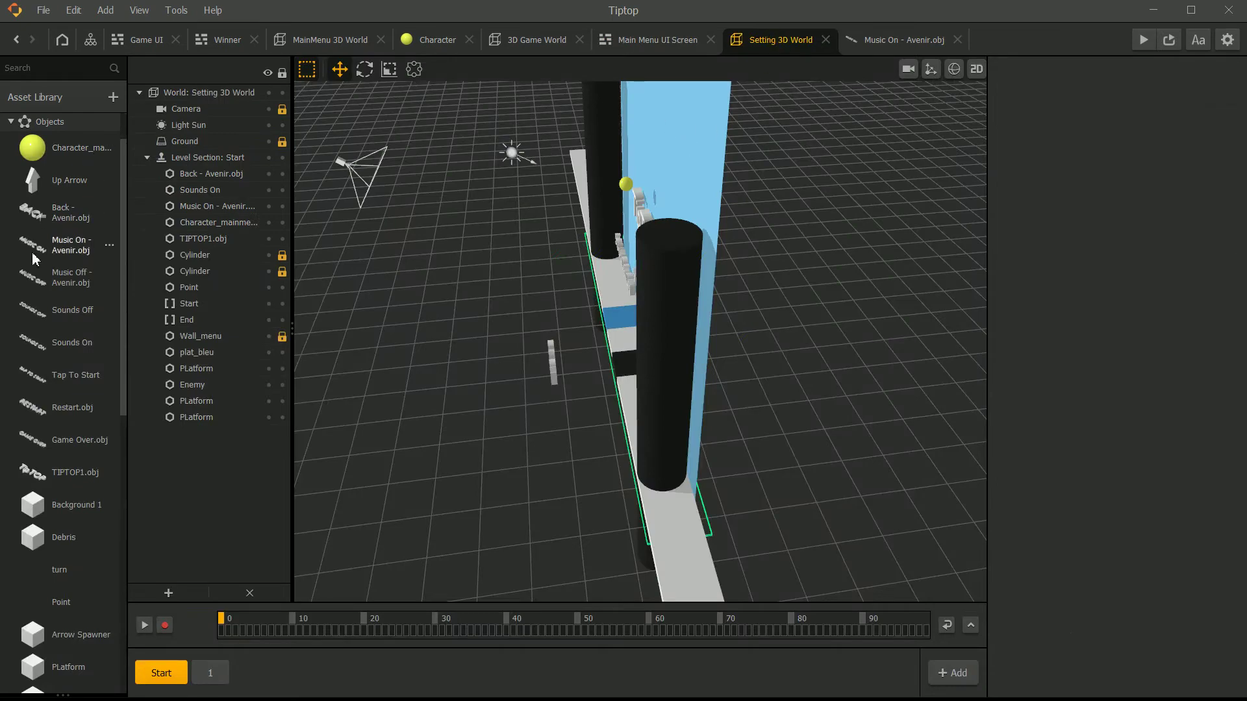
double_click(86, 344)
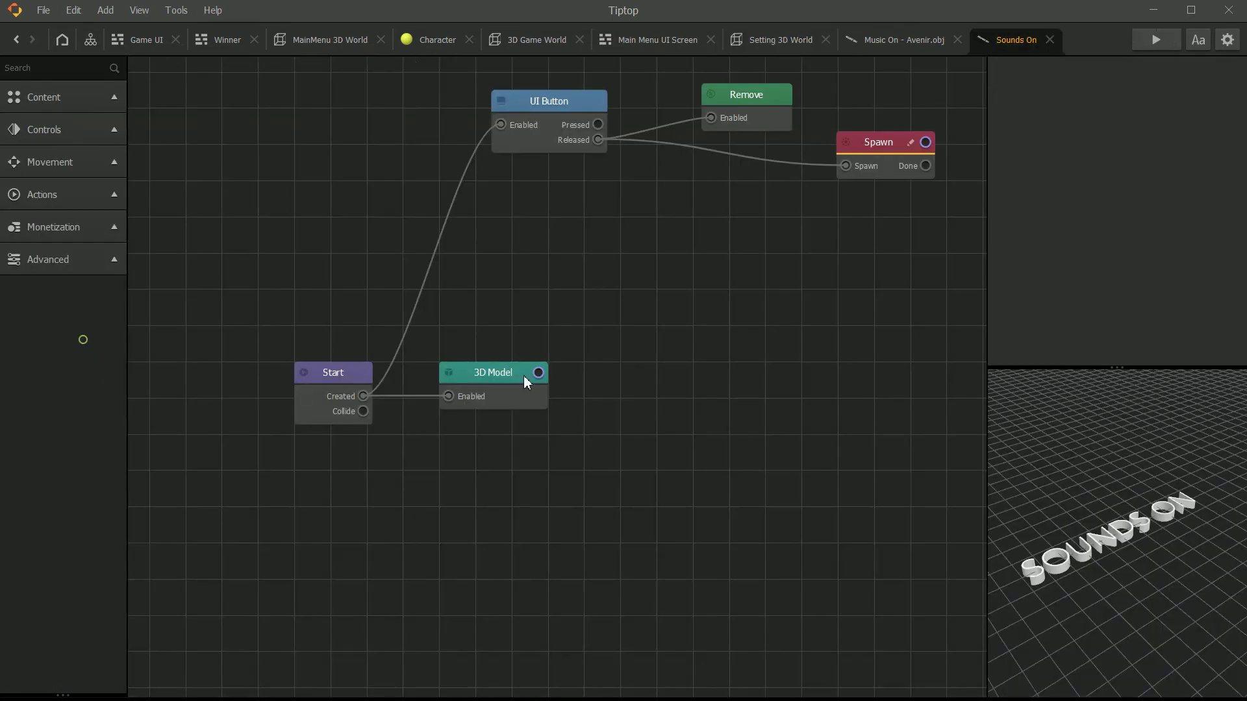
click(434, 178)
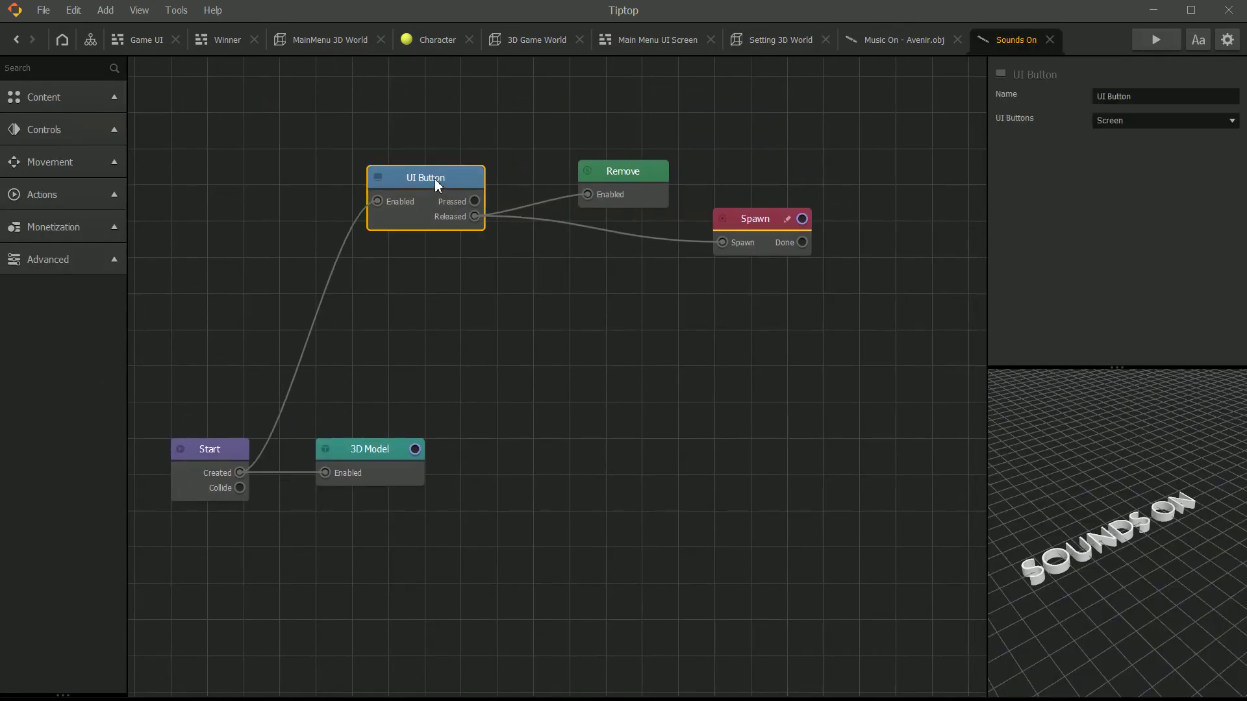
click(1221, 124)
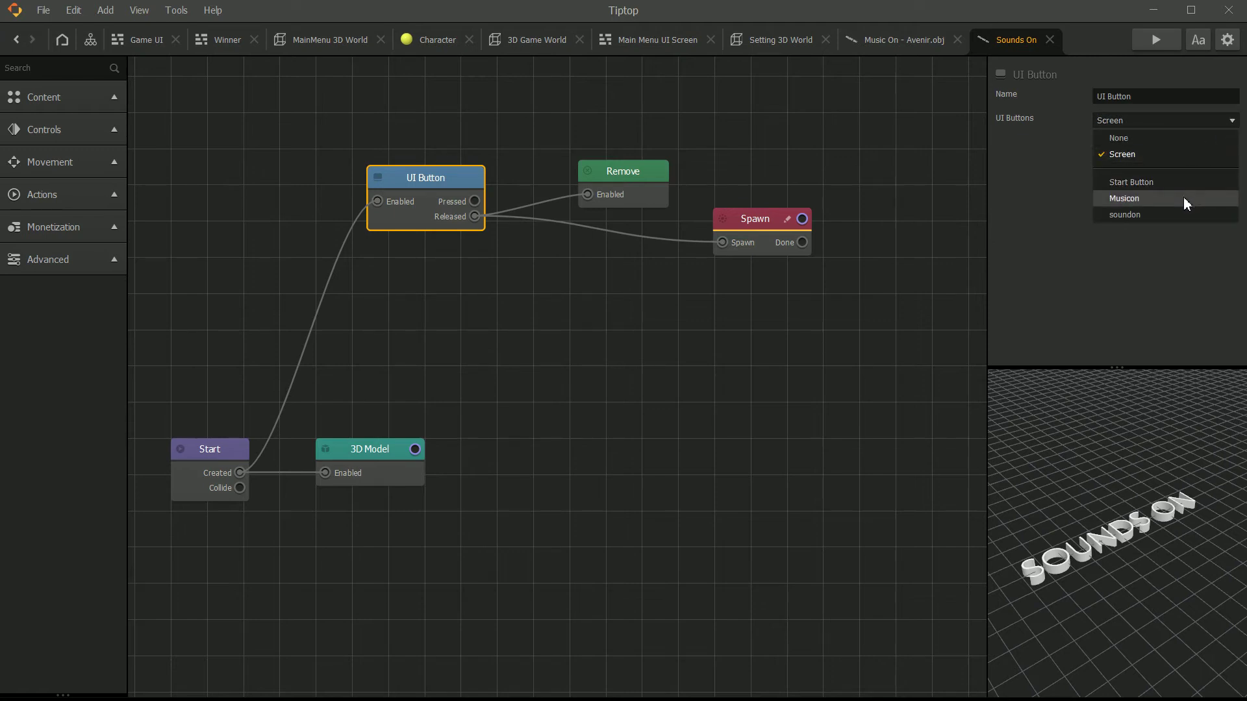
click(1153, 212)
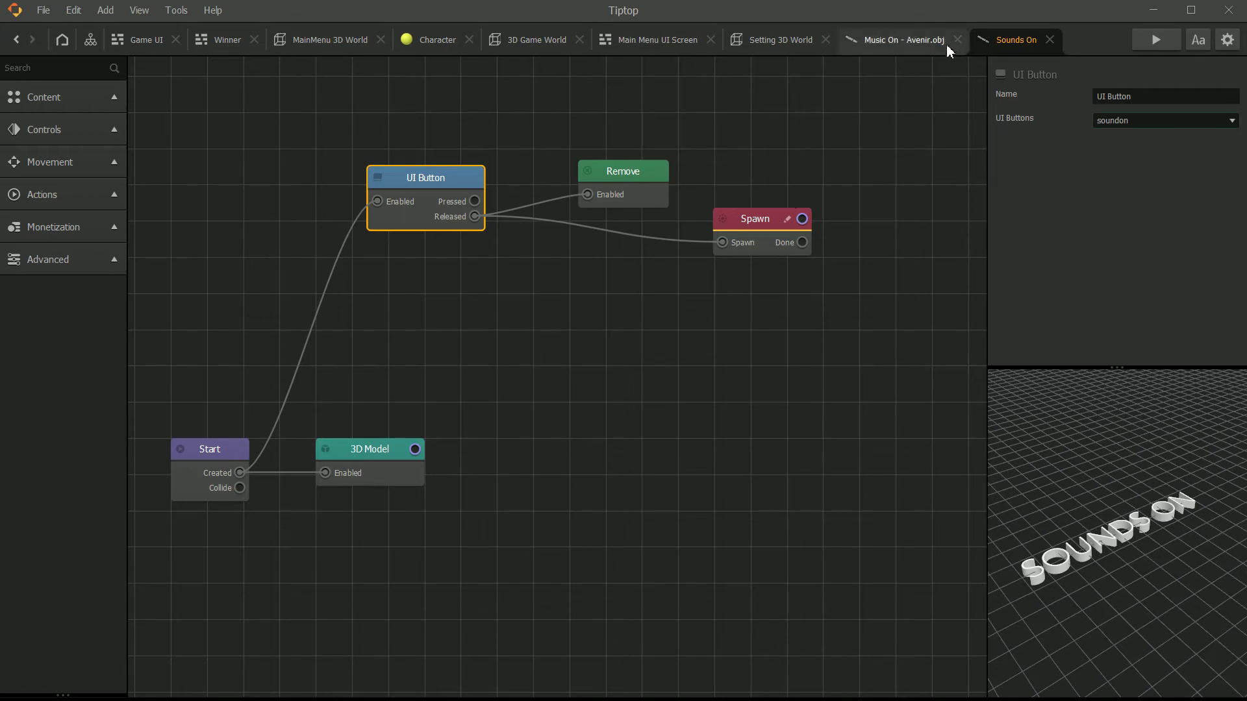
click(1051, 40)
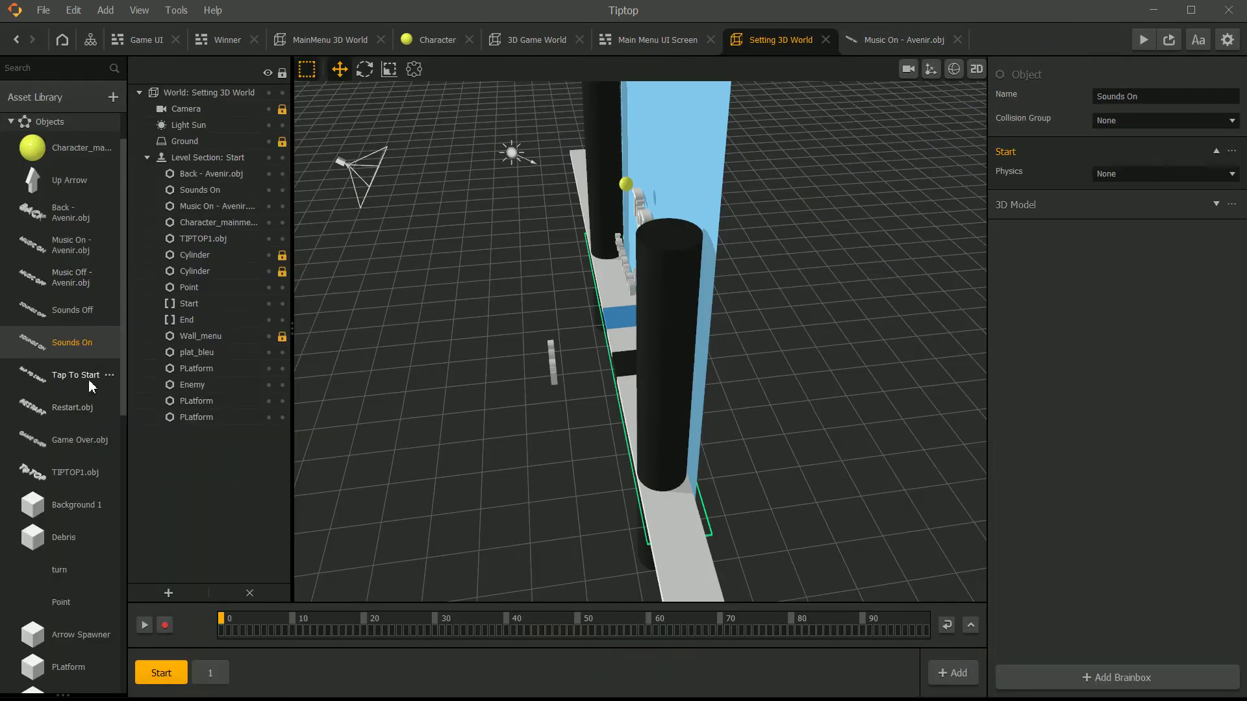
Assign the Musicon button to the UI Button behavior of the Music On - Avenir.obj object.
click(77, 260)
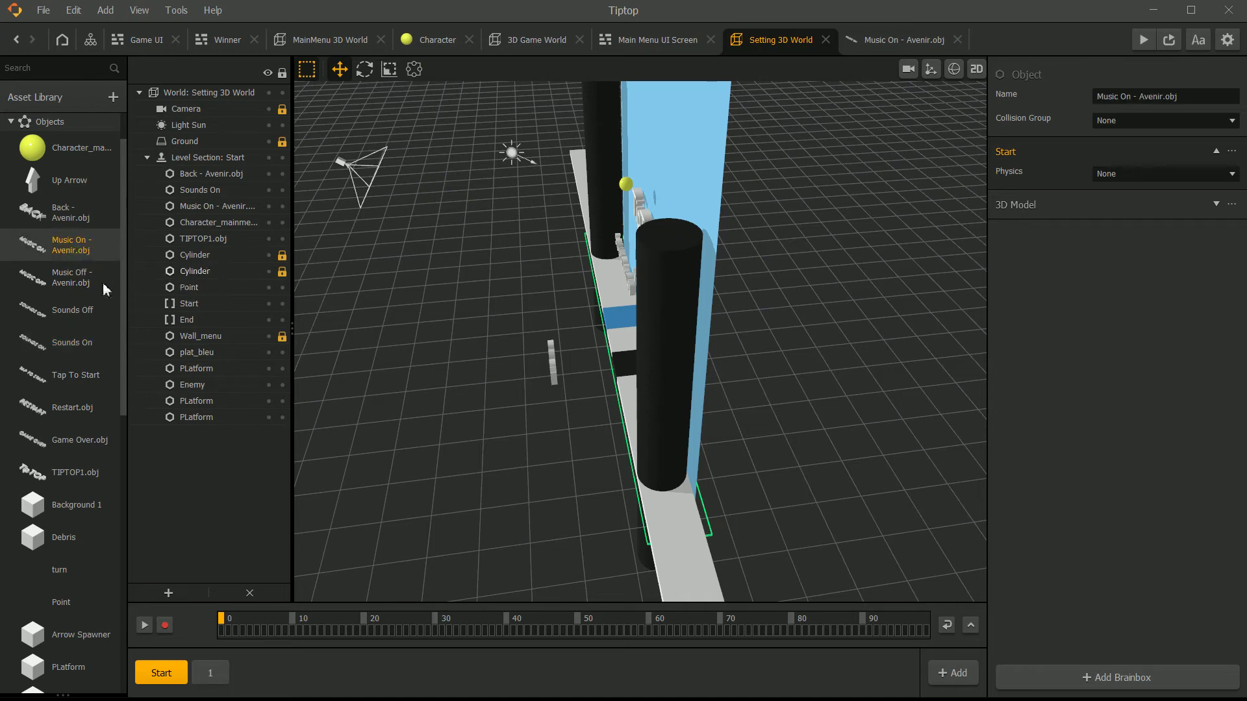
double_click(62, 245)
click(466, 161)
drag(465, 161, 468, 160)
click(1148, 117)
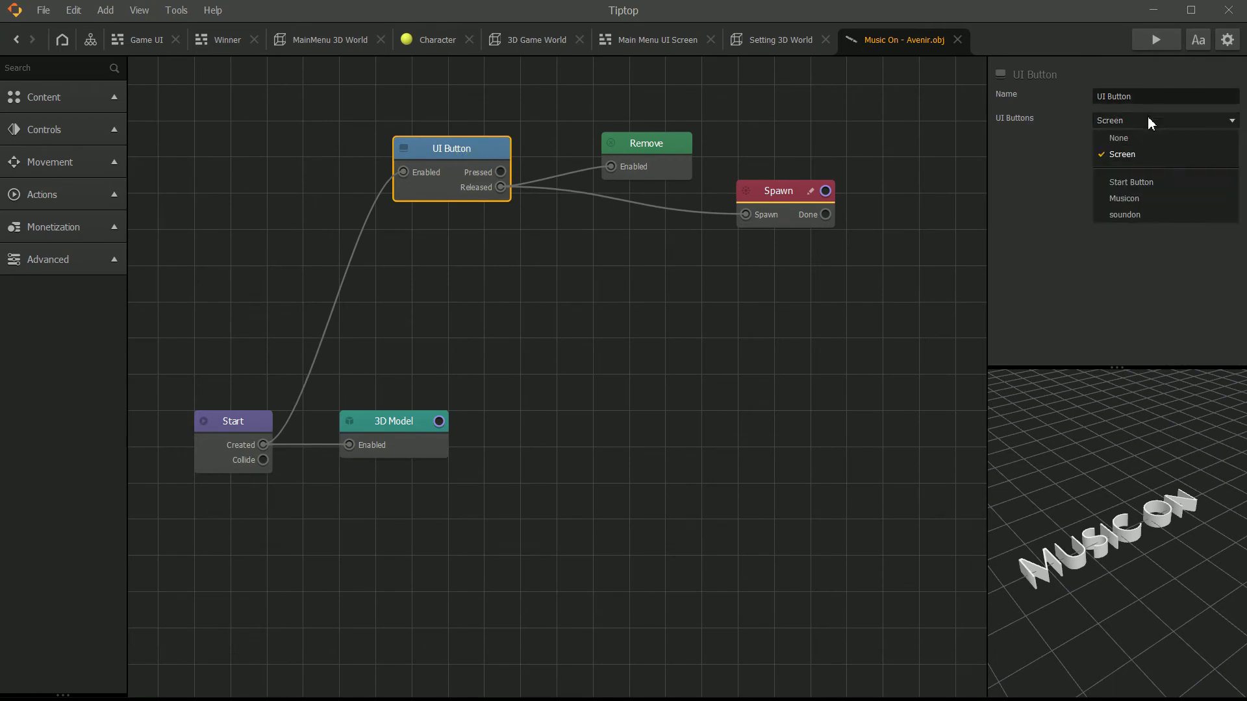
click(1135, 199)
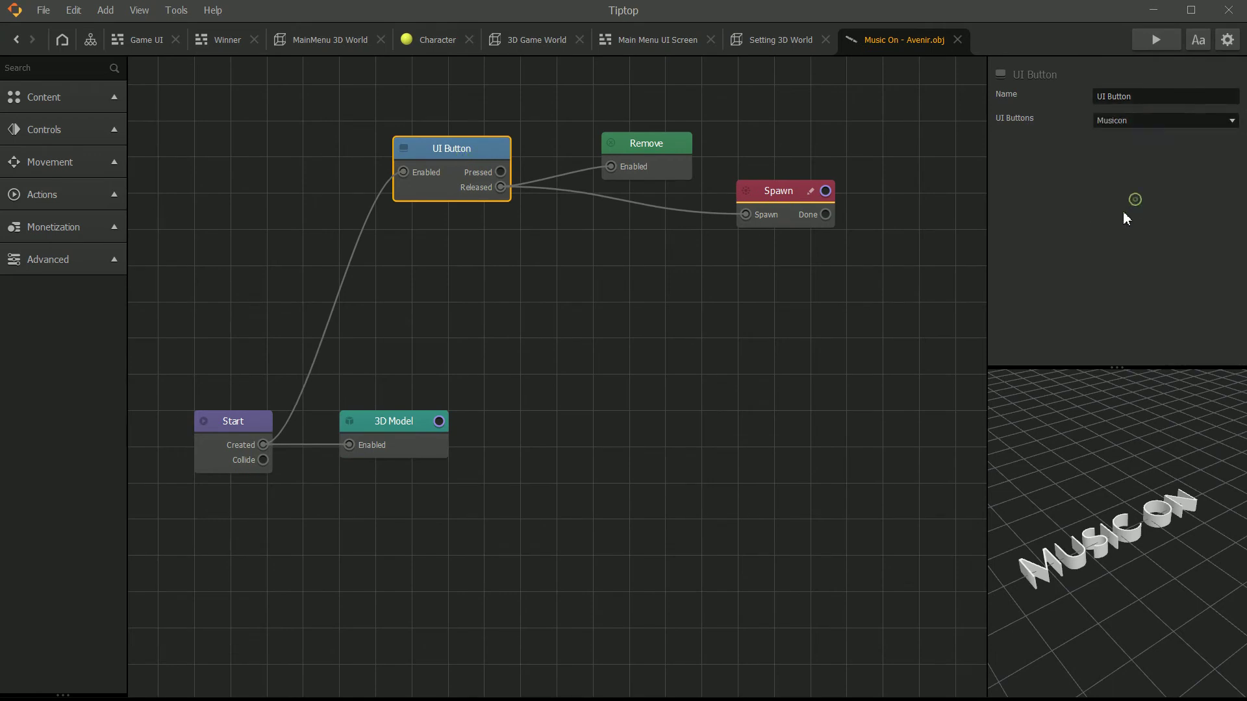
Preview the game and enter its settings screen to test the Sounds and Music texts.
click(1140, 48)
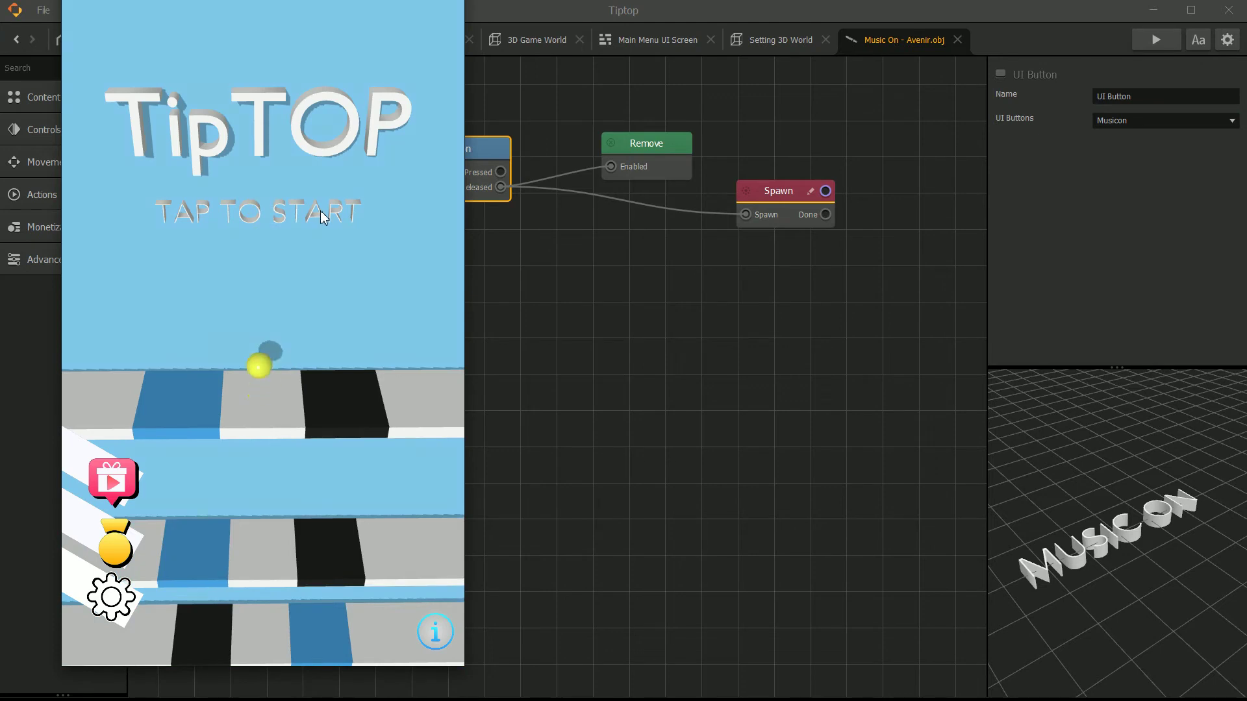
click(149, 588)
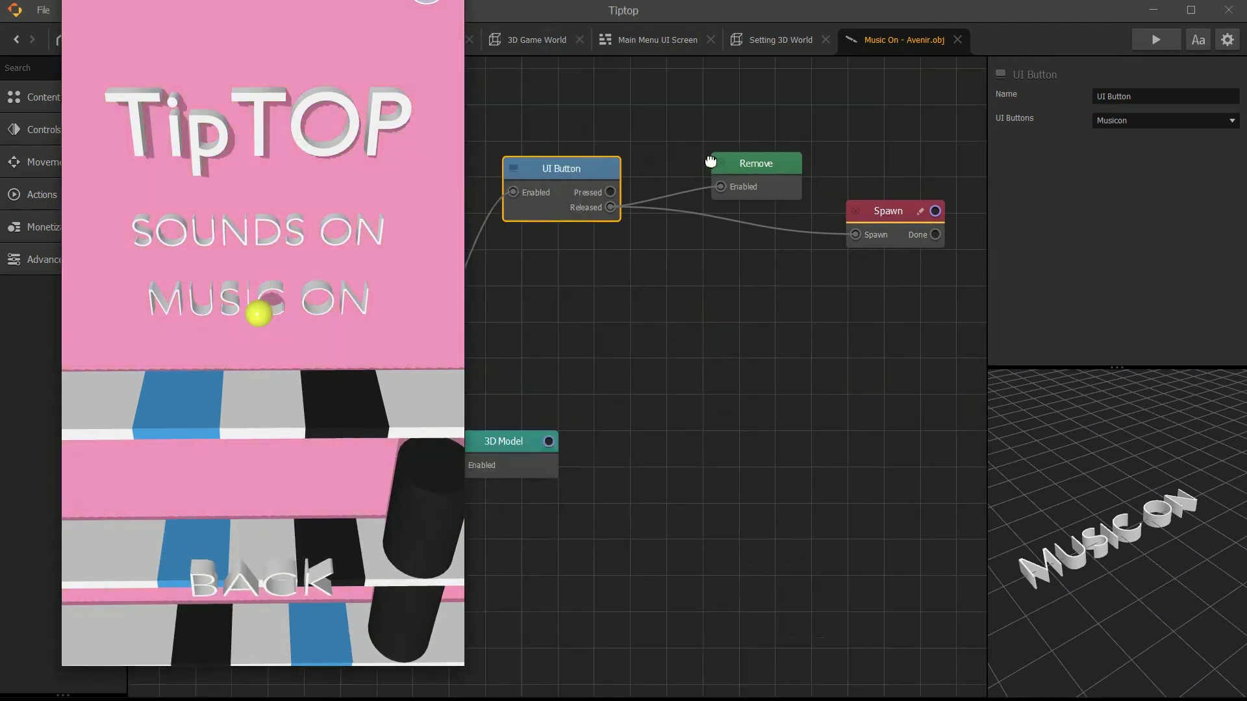
On the Main Menu UI Screen, move soundon lower and enlarge Musicon to about 5.9 by 4.2 and soundon to about 5.9 by 3.9.
click(790, 39)
click(649, 39)
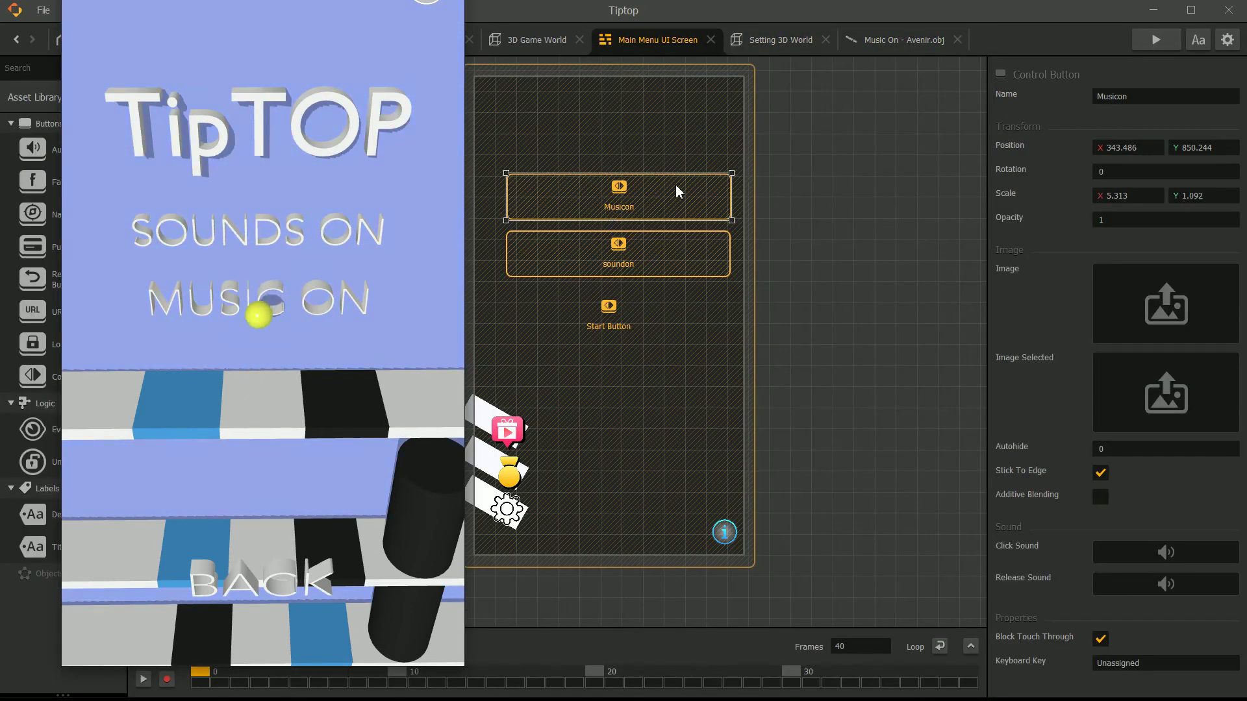
mouse_move(764, 273)
mouse_down()
mouse_move(769, 296)
mouse_move(758, 295)
mouse_up()
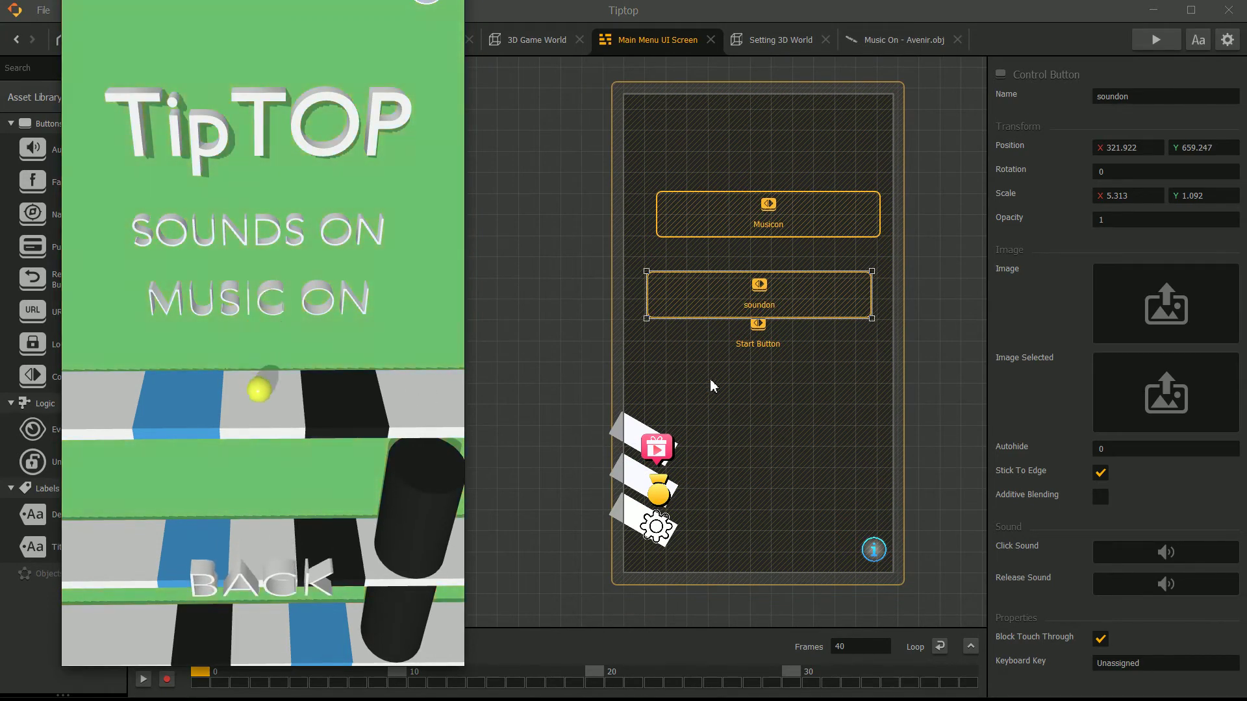
drag(819, 233, 812, 231)
drag(874, 195, 884, 59)
click(838, 314)
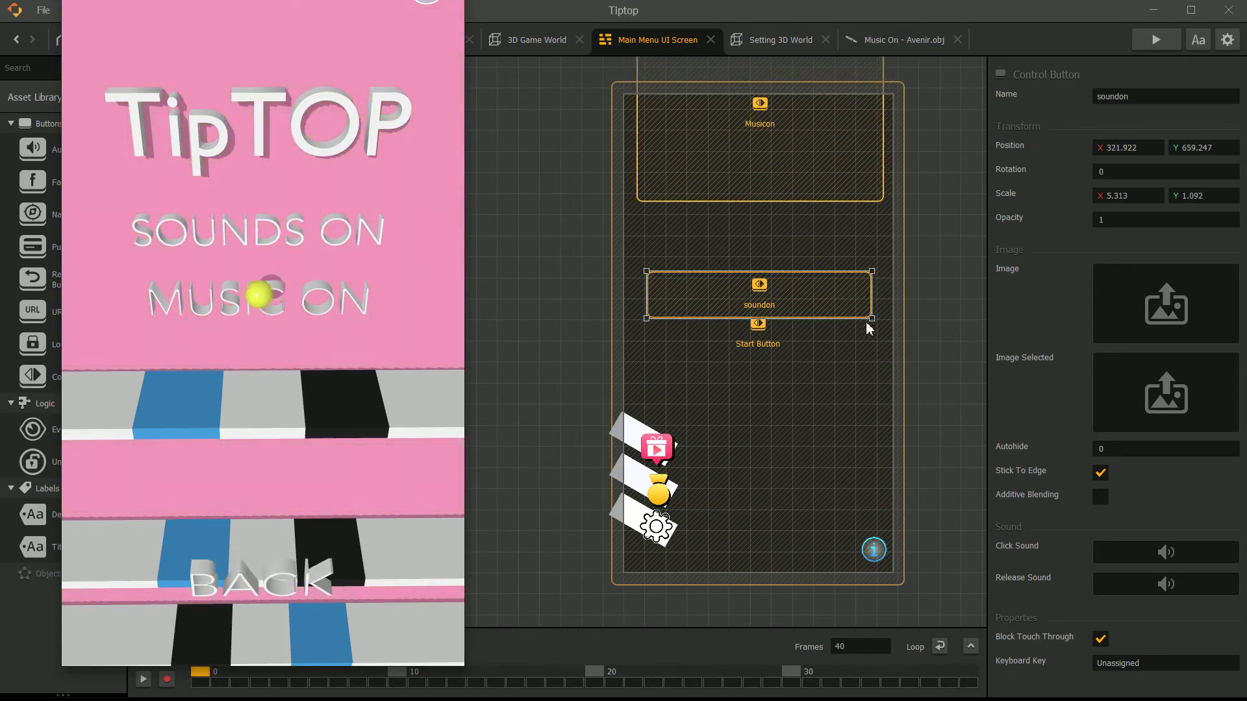
drag(873, 329, 899, 437)
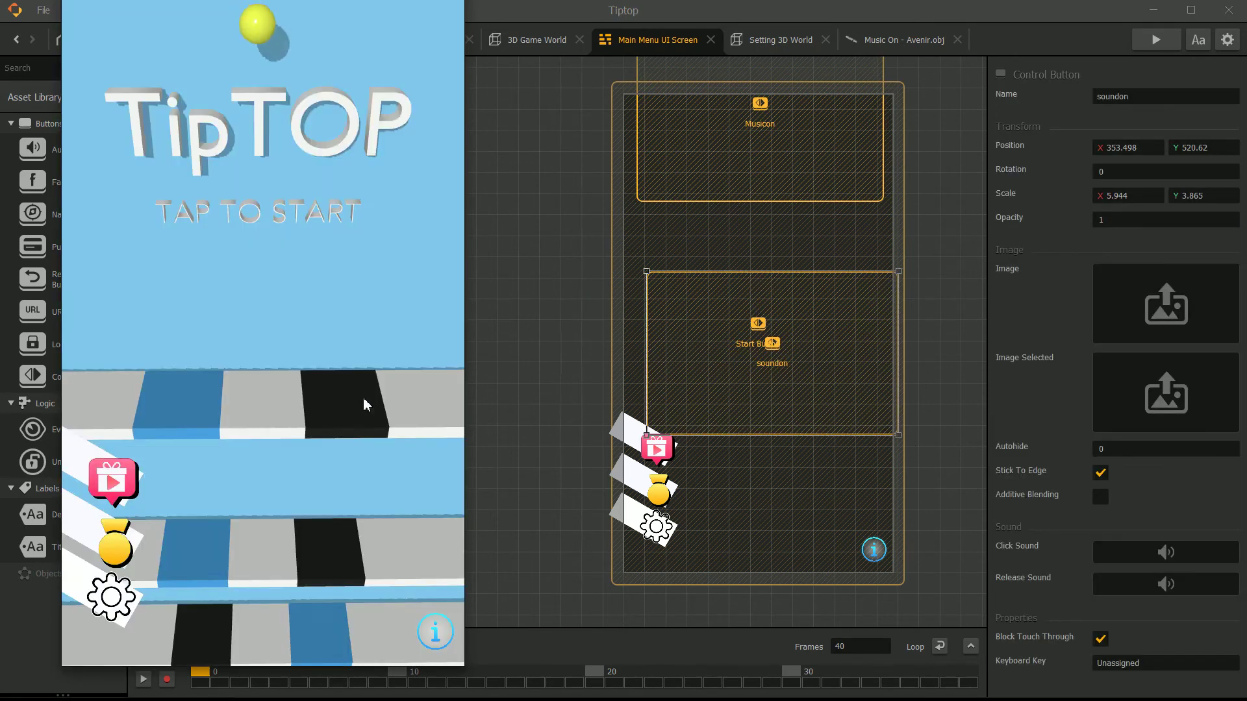
Enter the settings screen in the running preview to check the toggles, and end the preview.
click(109, 613)
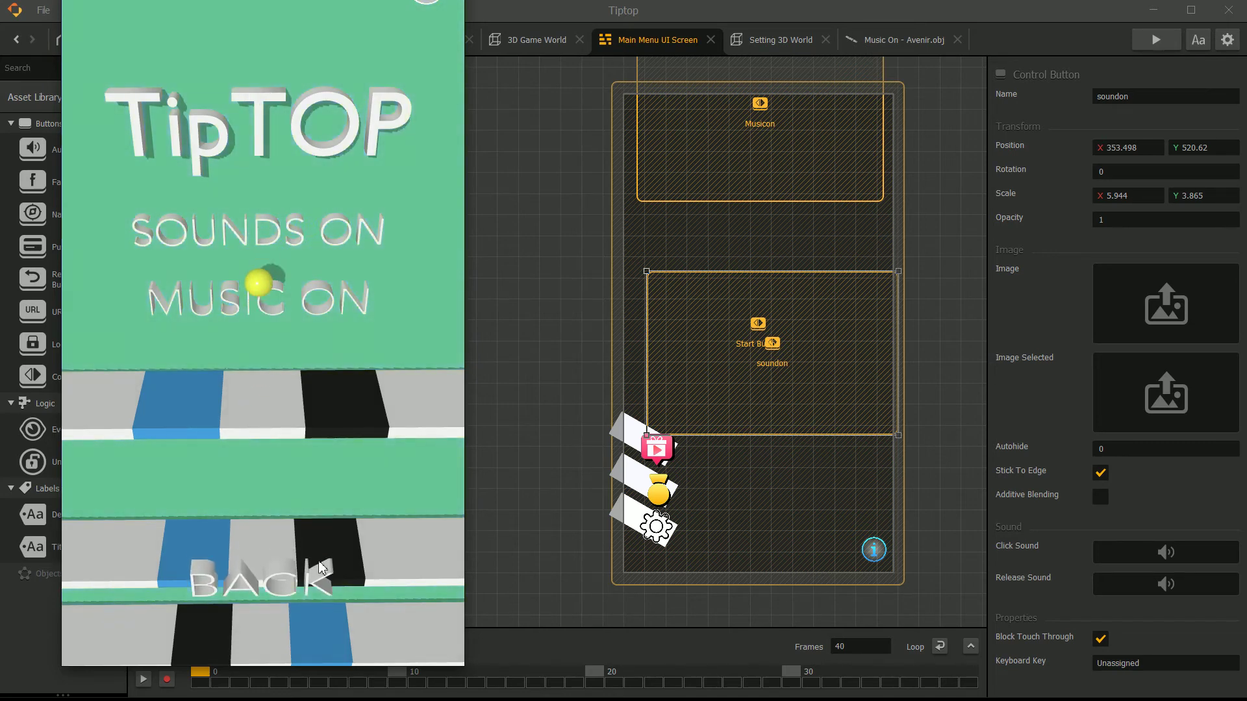
key(Escape)
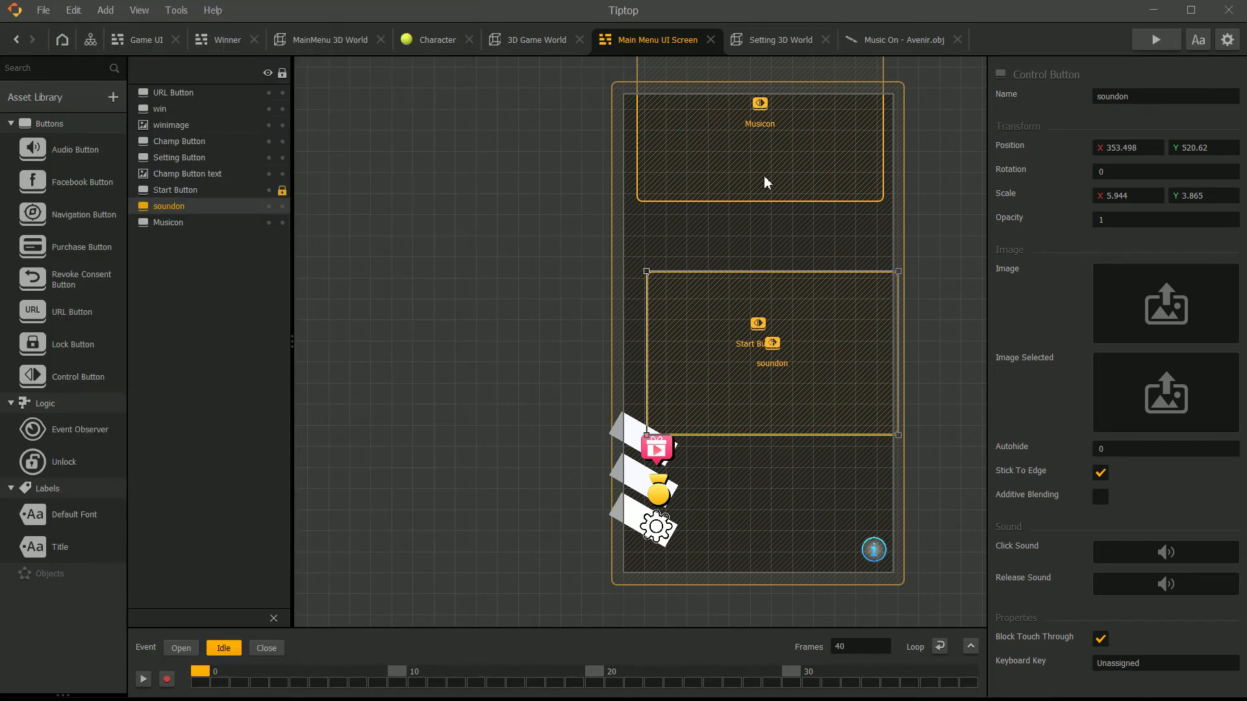
Move the soundon and Musicon buttons above Start Button in the layer order of the Main Menu UI Screen.
click(236, 222)
click(226, 208)
click(376, 244)
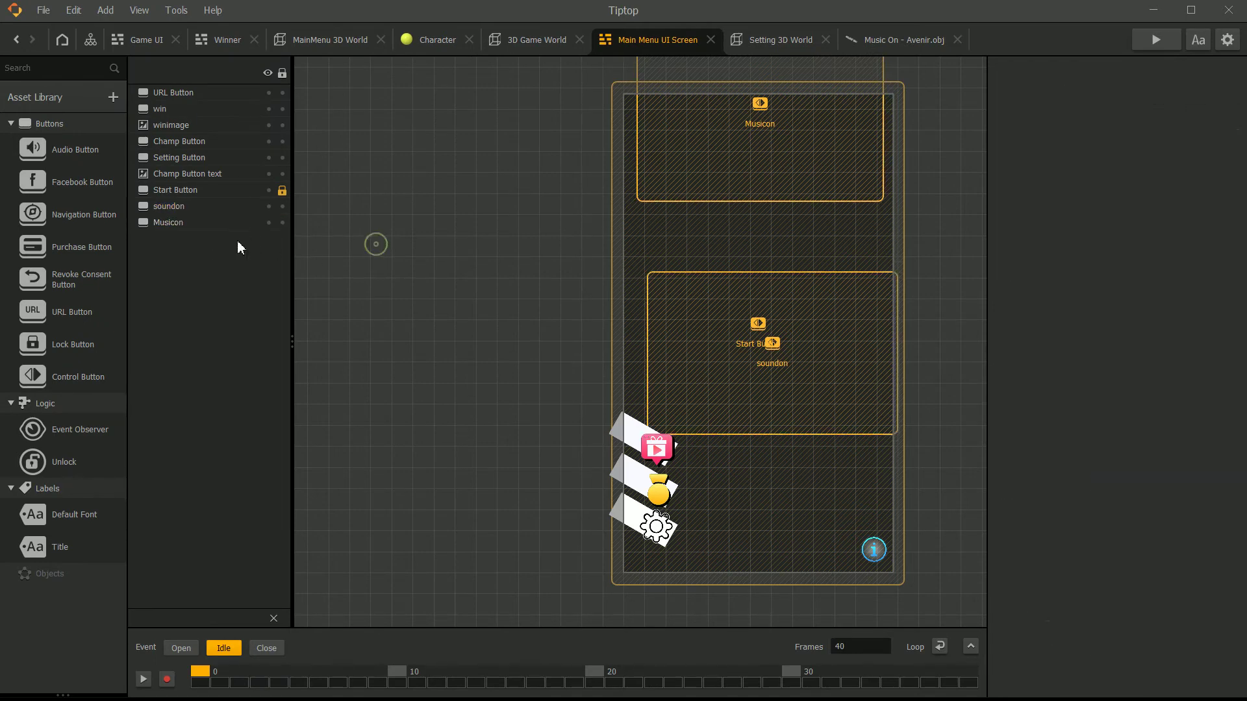
click(230, 226)
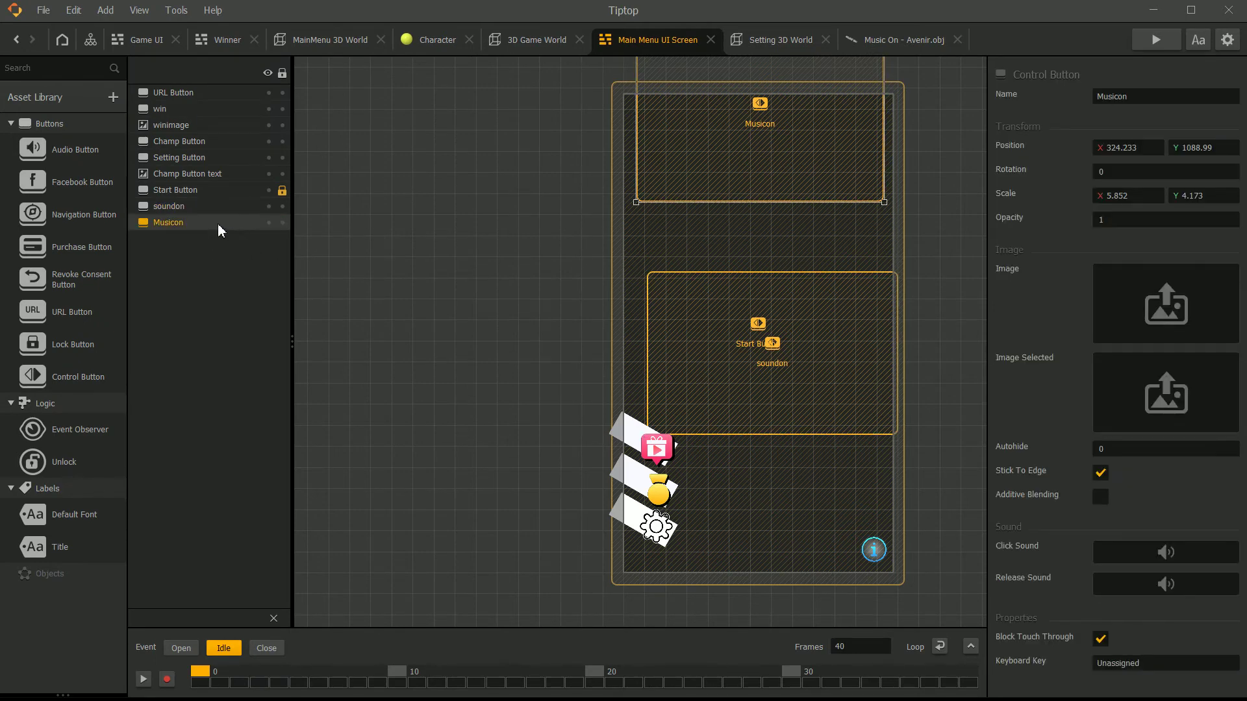
ctrl+click(189, 208)
click(266, 196)
drag(190, 206, 198, 185)
Preview the game again, test a touch on the main menu, enter the settings screen, and end the preview.
click(1142, 43)
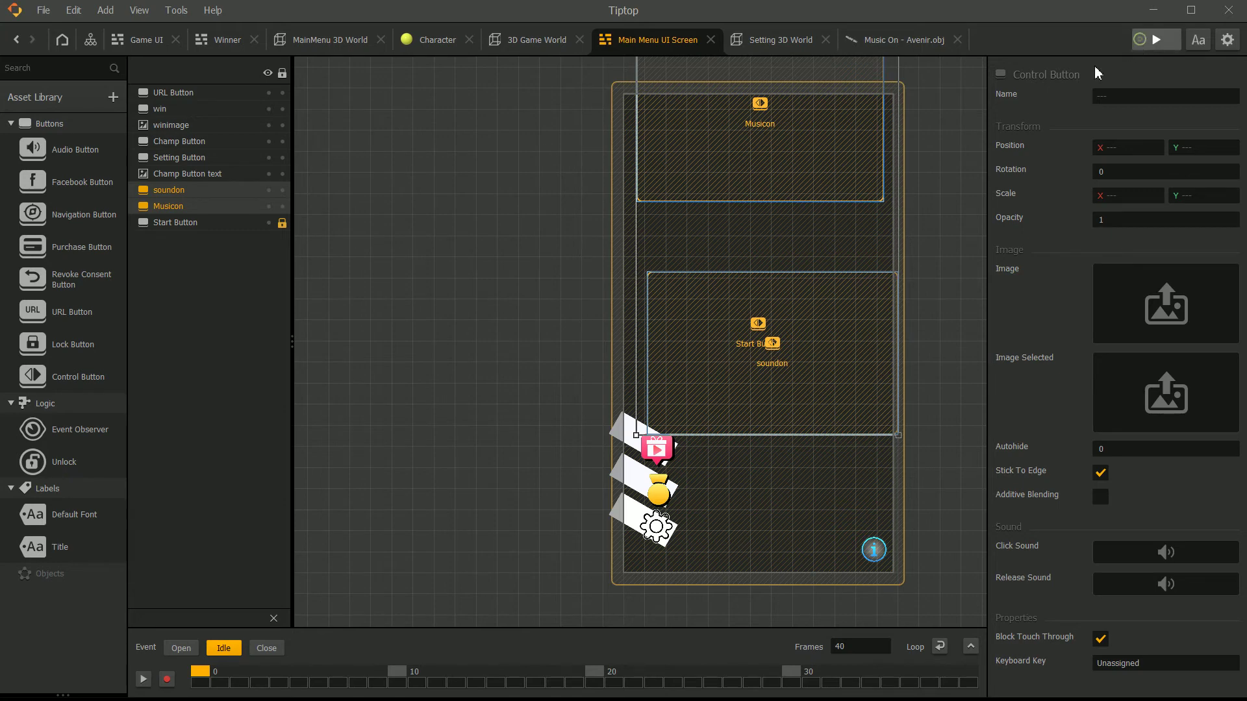
click(309, 203)
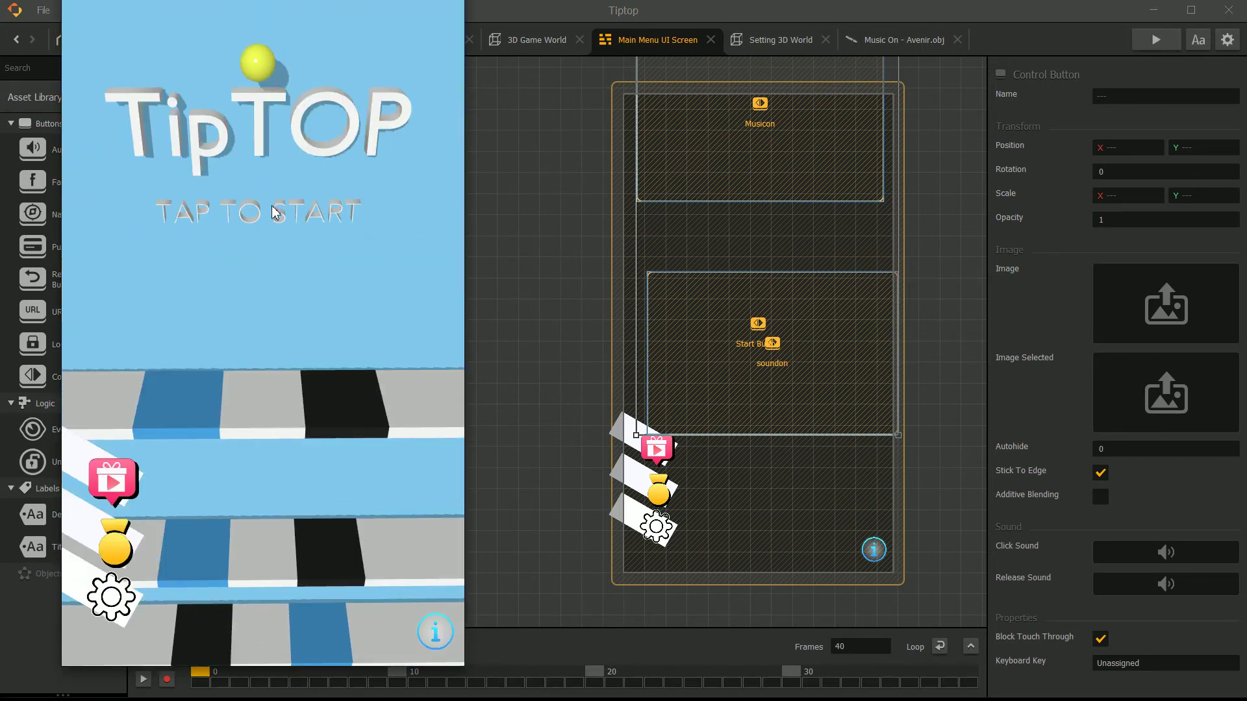
click(107, 590)
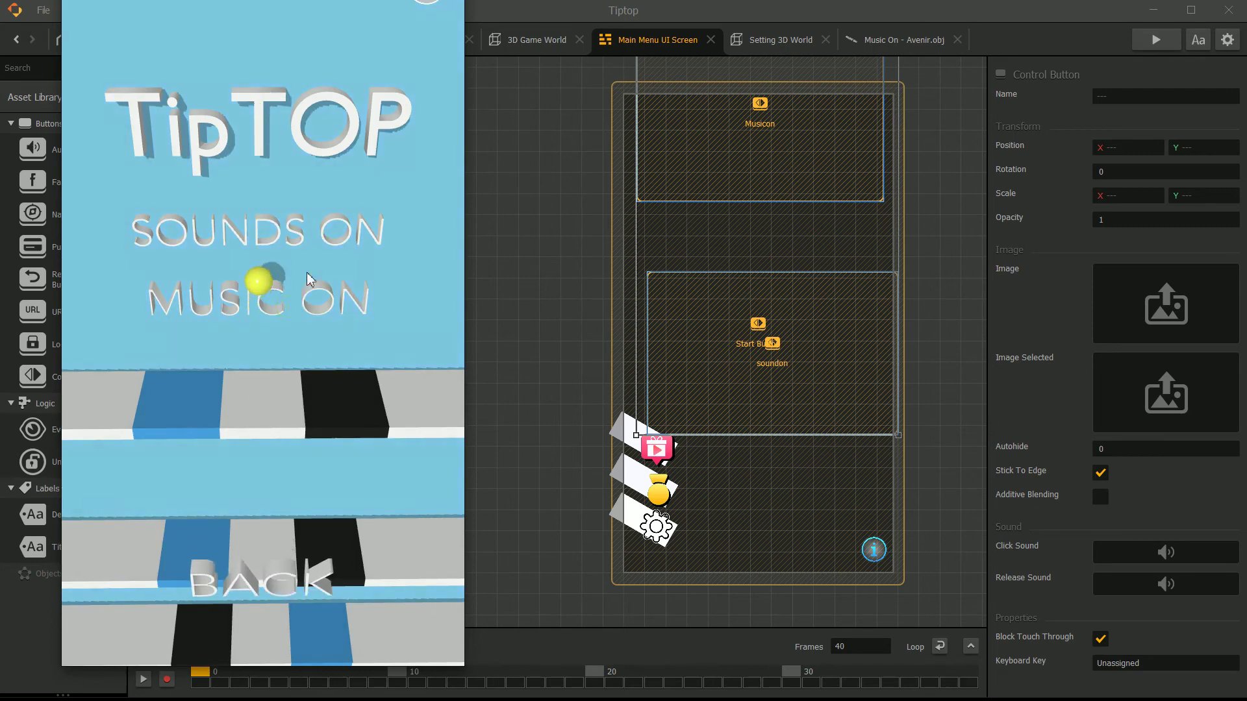
key(Escape)
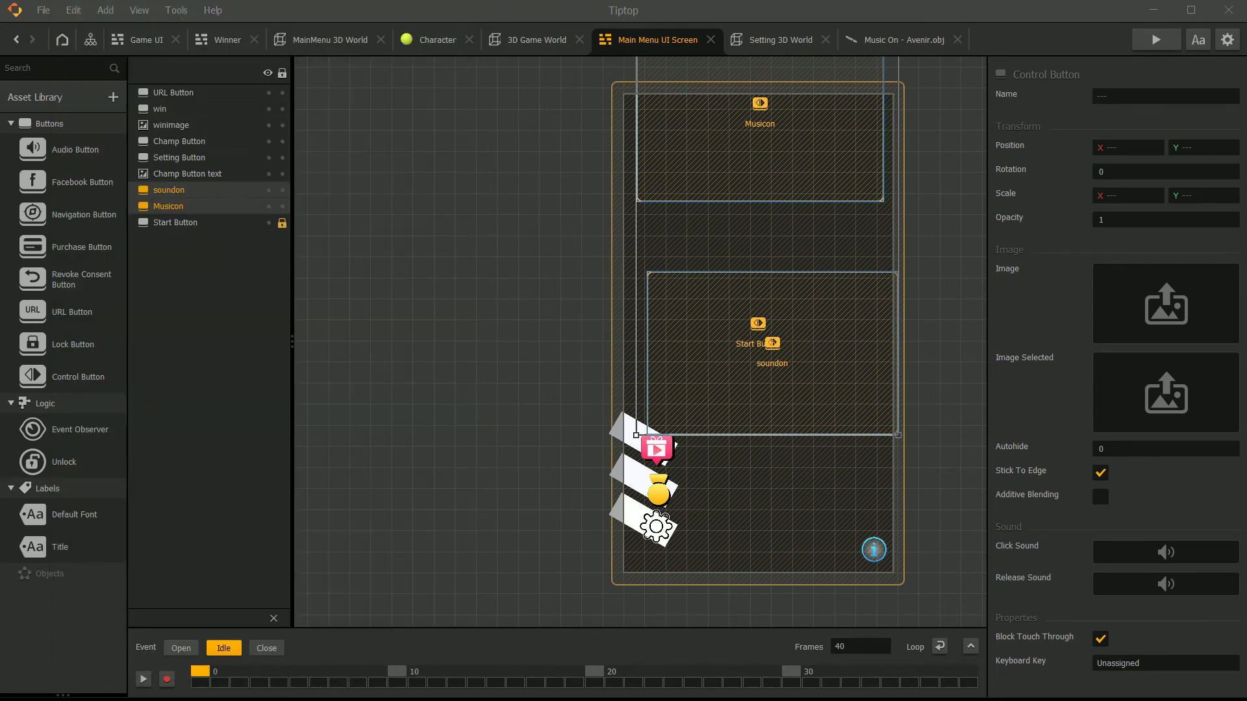
Check the Game UI screen and return to the project's map of worlds and screens.
click(434, 187)
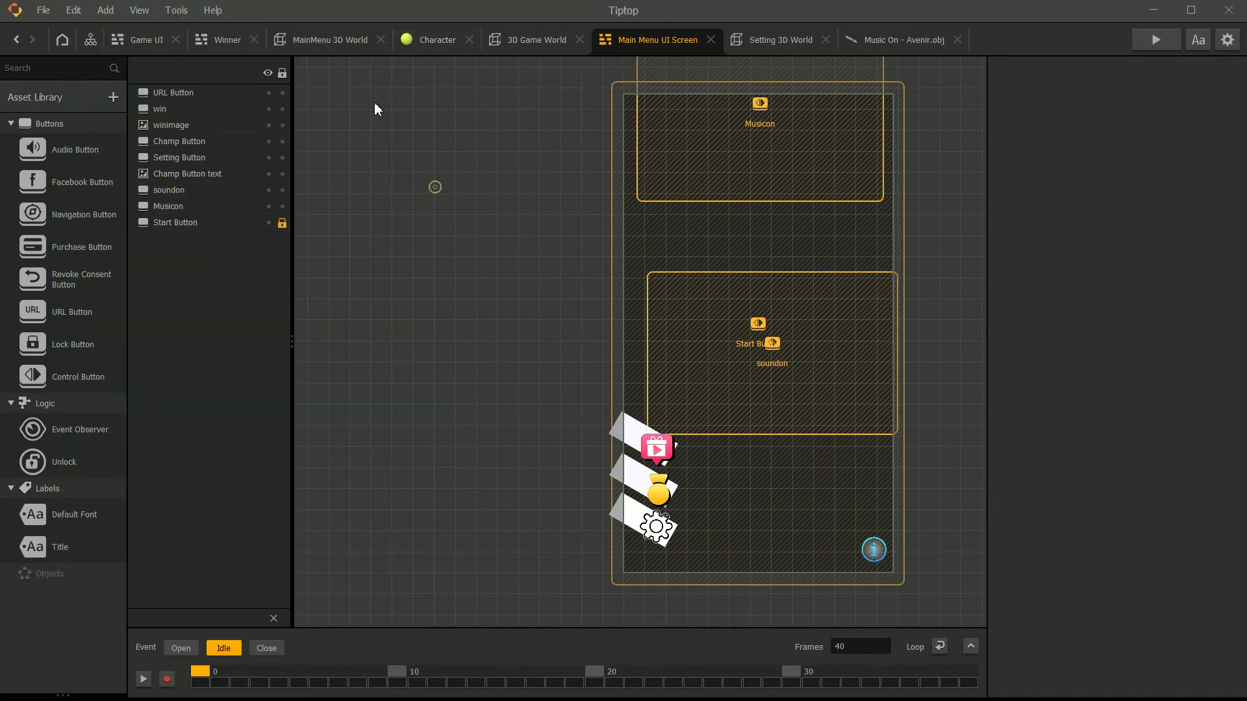
click(137, 40)
click(89, 40)
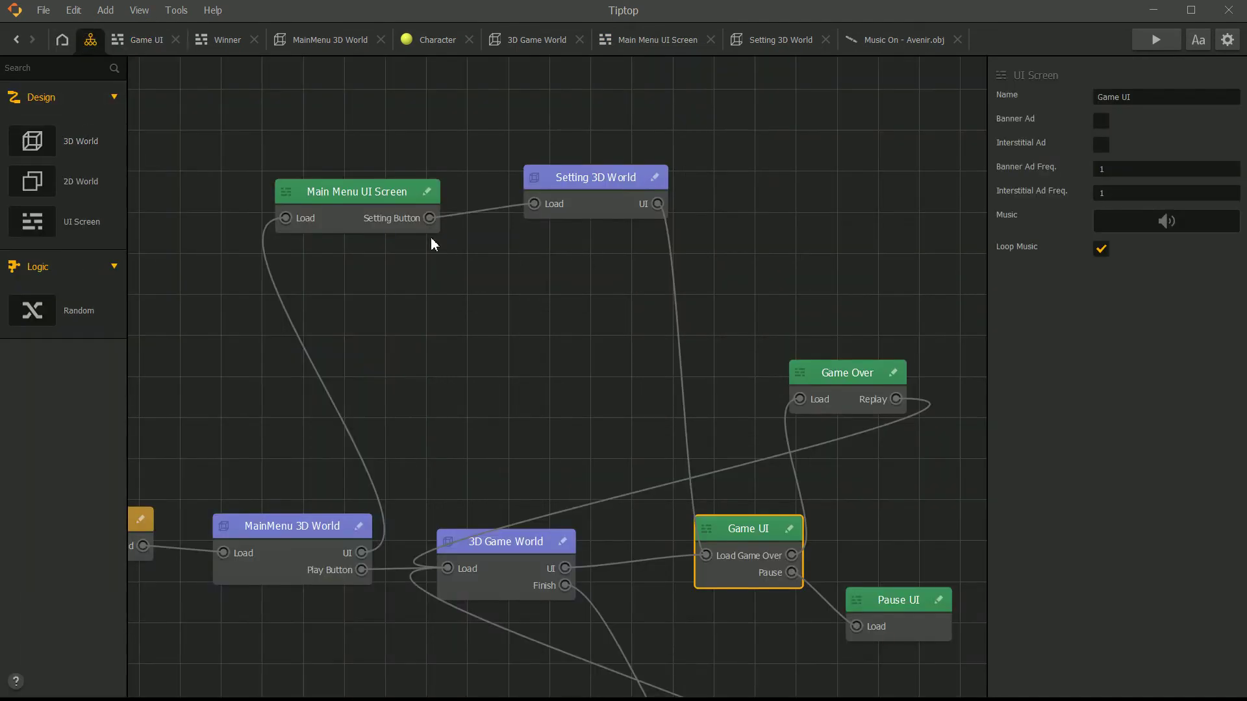
Lower the Main Menu UI Screen node in the map and inspect the Game UI screen that the Setting 3D World links to.
drag(333, 153, 314, 241)
click(567, 130)
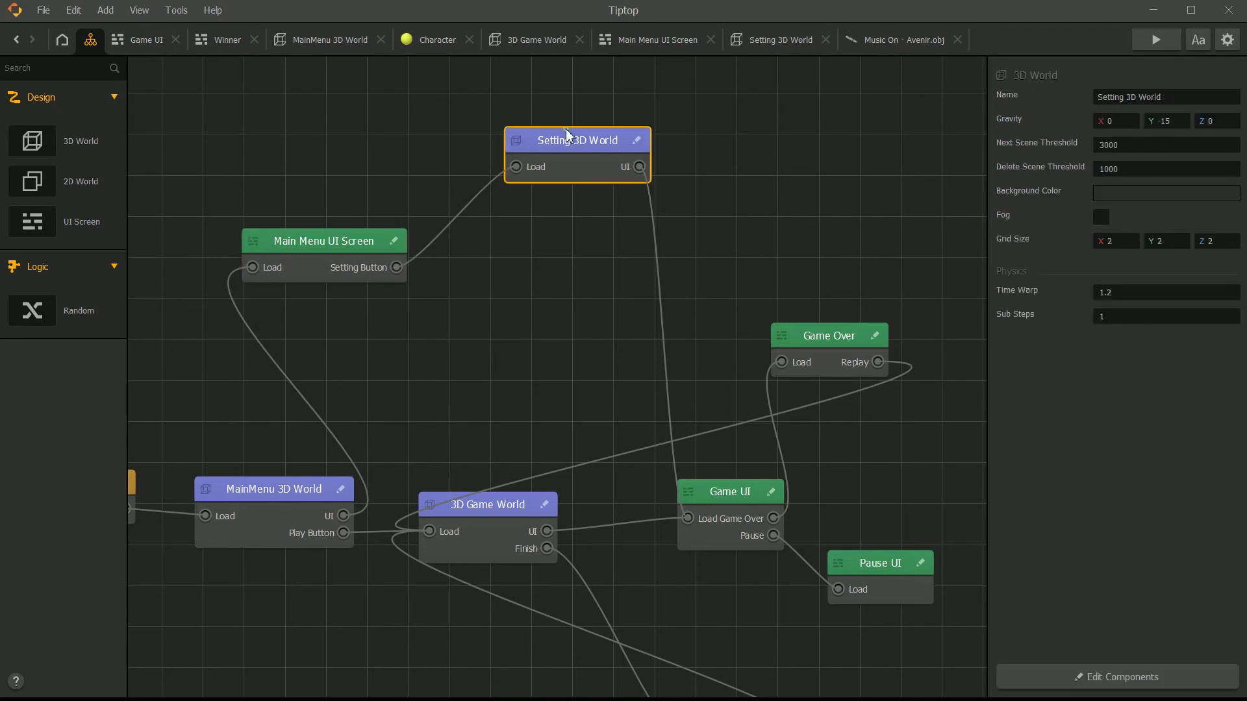
double_click(723, 490)
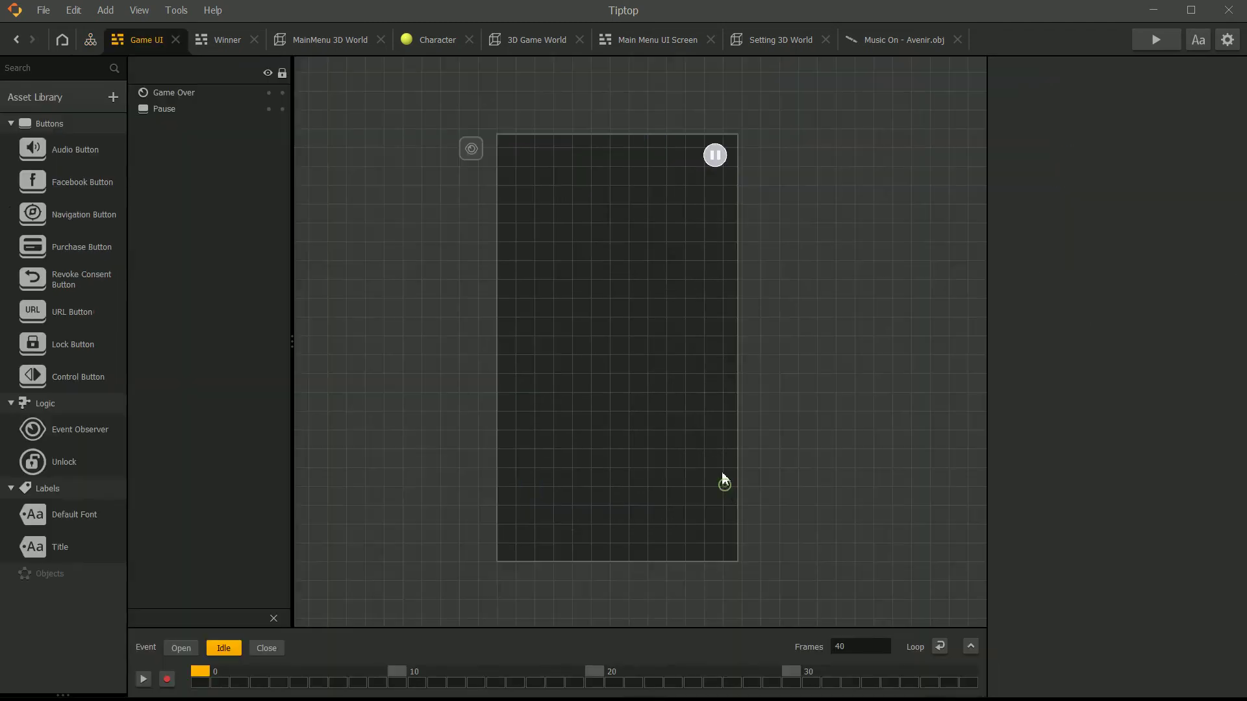
click(90, 41)
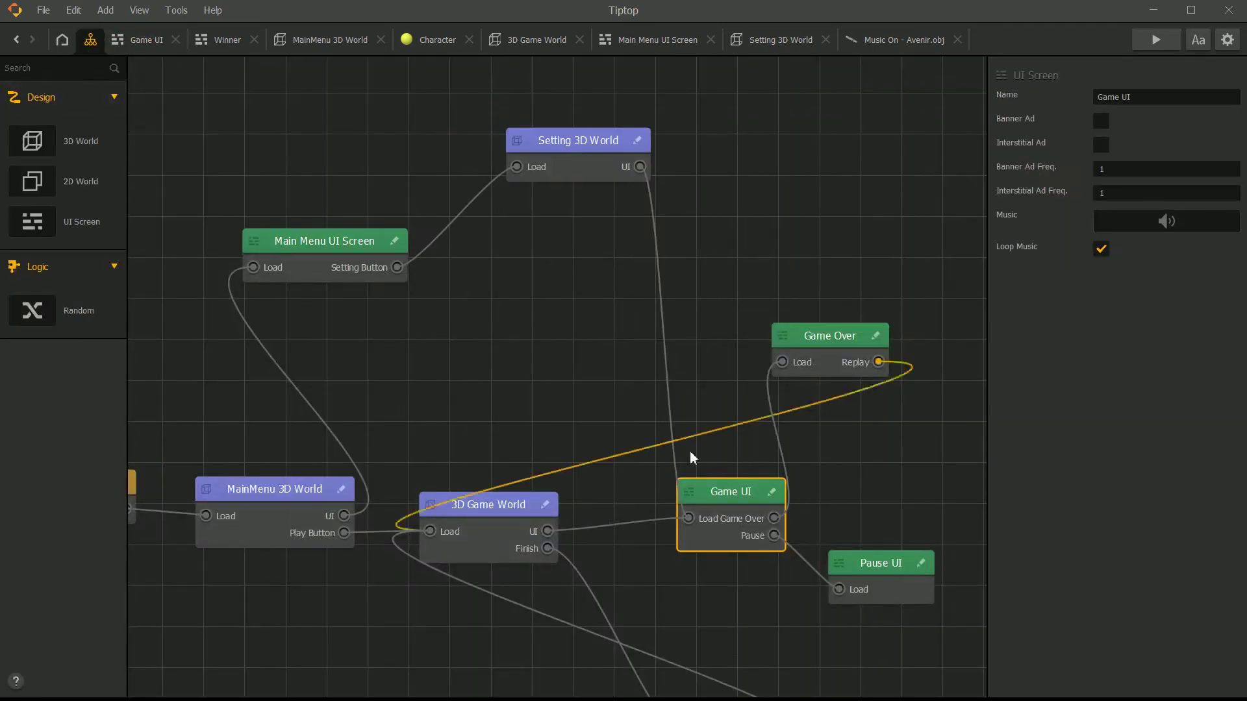
scroll(654, 497, down, 2)
middle_drag(675, 518, 634, 366)
scroll(633, 365, up, 1)
middle_drag(439, 325, 446, 358)
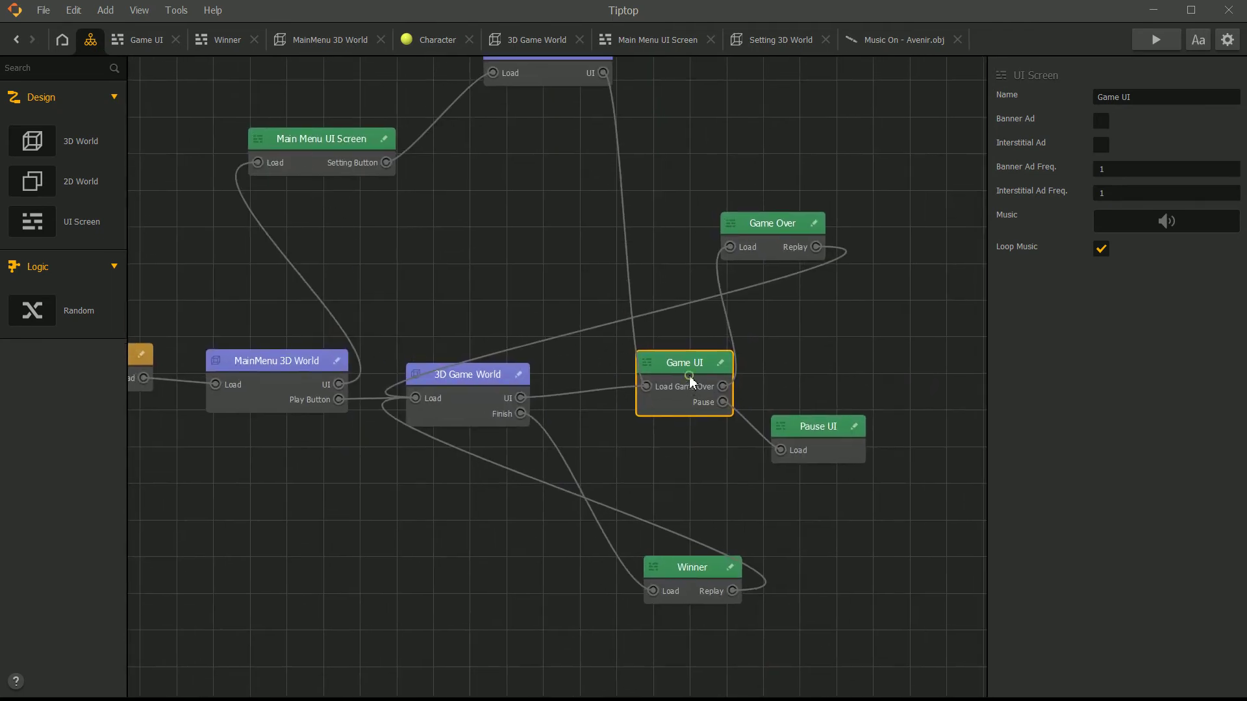
scroll(675, 390, down, 1)
middle_drag(665, 347, 601, 420)
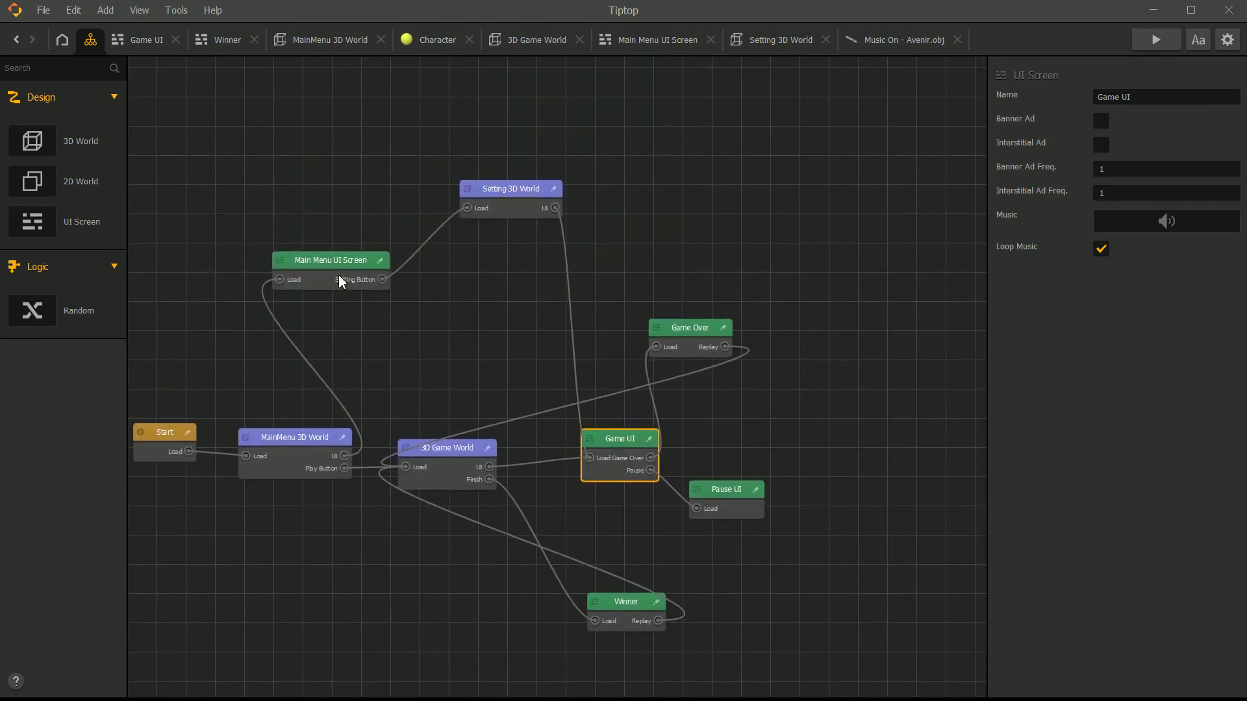
Duplicate the Main Menu UI Screen node and link the Setting 3D World's UI output to the copy instead of Game UI.
drag(339, 280, 344, 265)
key(ctrl+d)
drag(445, 259, 669, 250)
click(656, 197)
drag(567, 265, 694, 192)
Delete the Start Button from the duplicated Main Menu UI Screen.
double_click(707, 179)
click(195, 227)
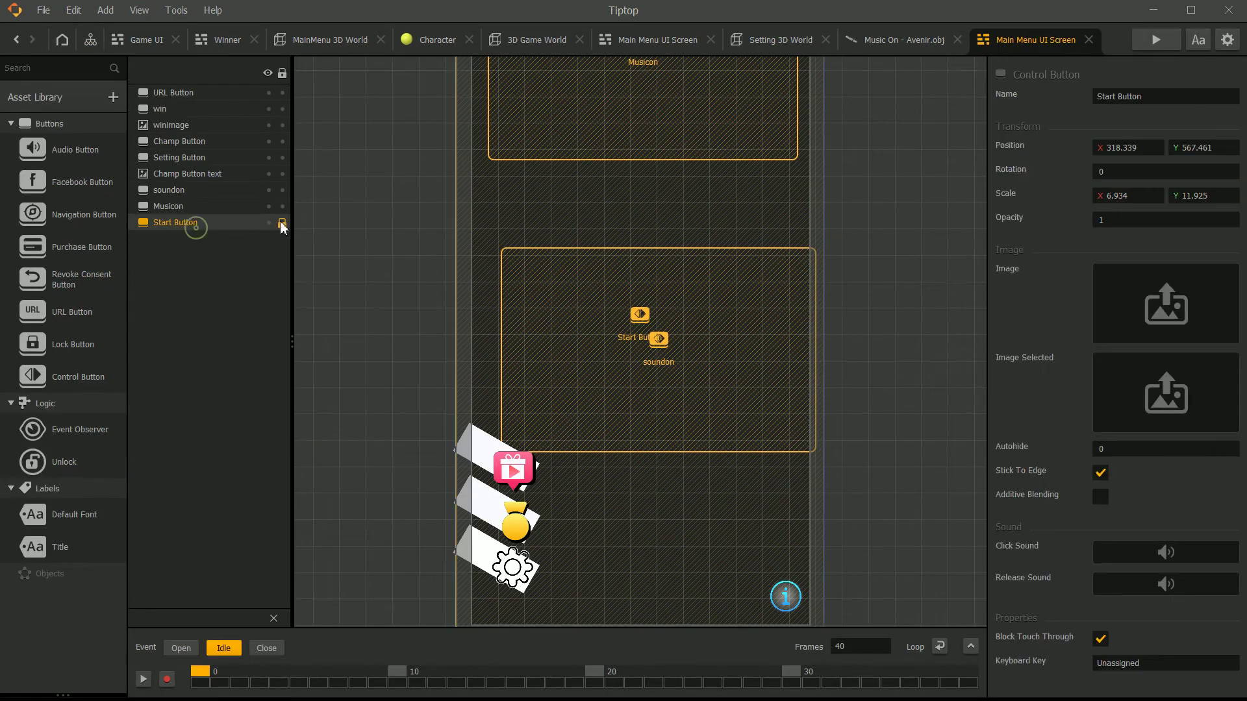
key(Delete)
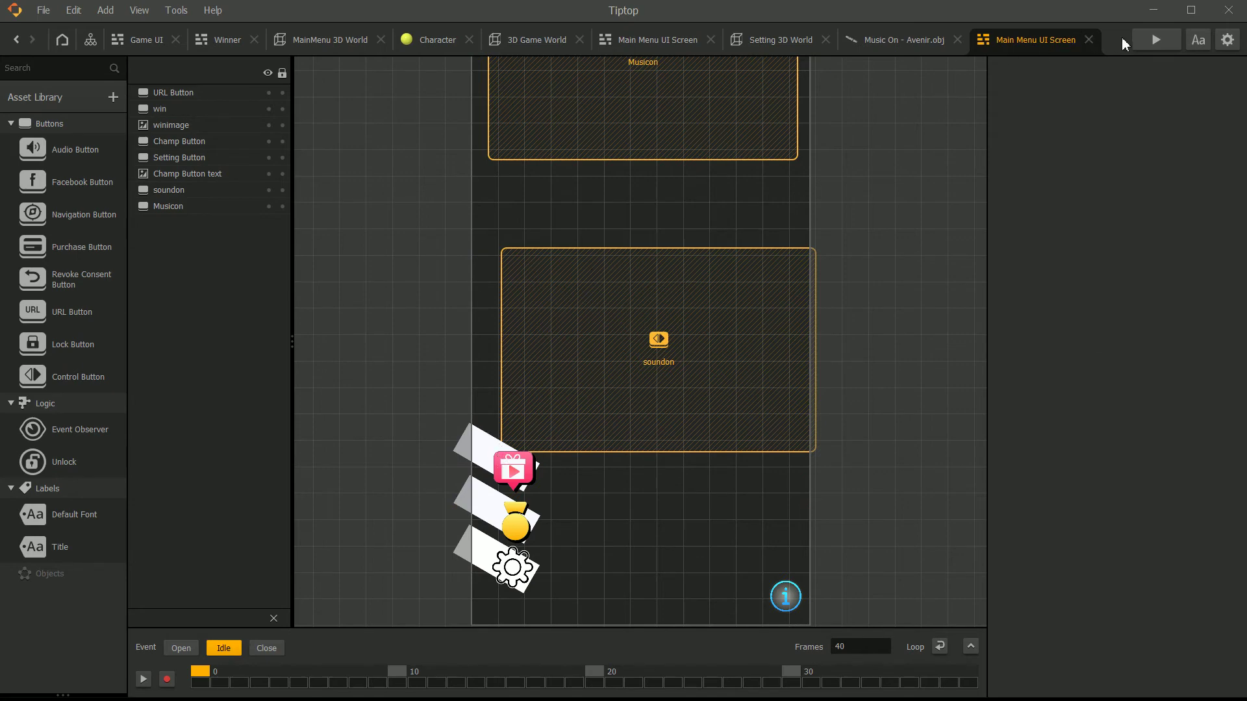
Return to the project map and place the duplicated Main Menu UI Screen node close beside the Setting 3D World.
click(150, 44)
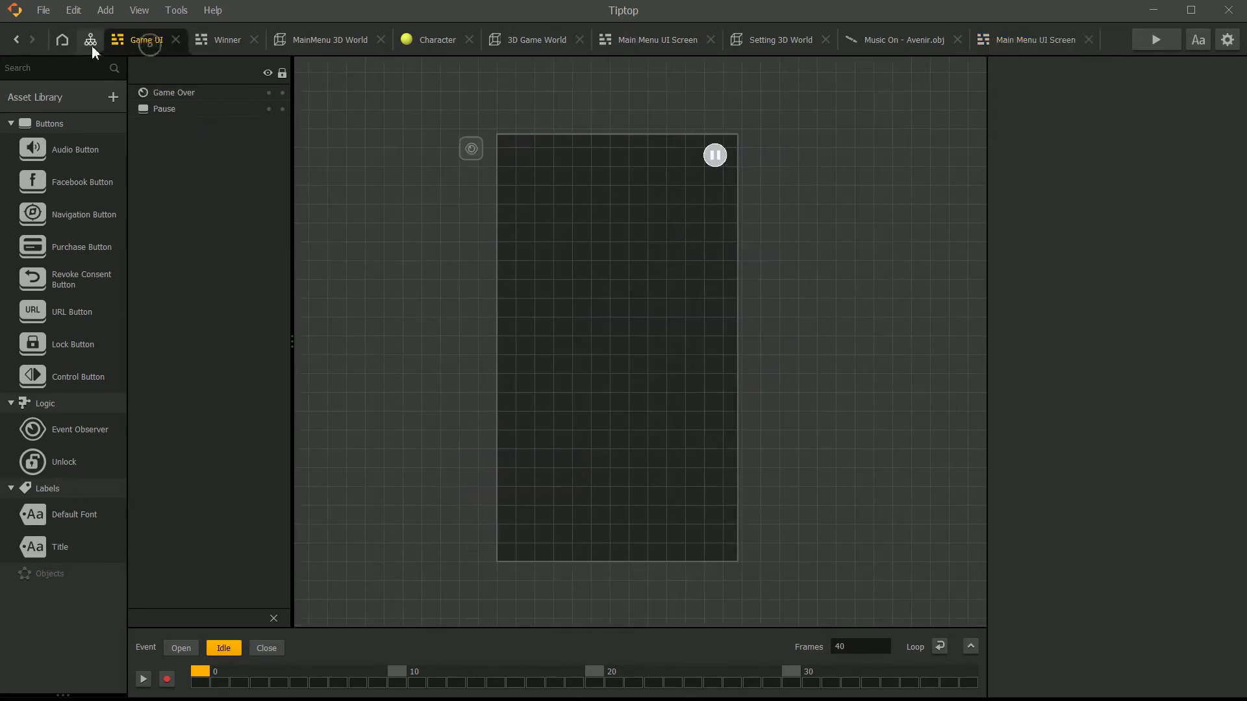
click(92, 42)
scroll(543, 299, up, 2)
drag(422, 218, 411, 172)
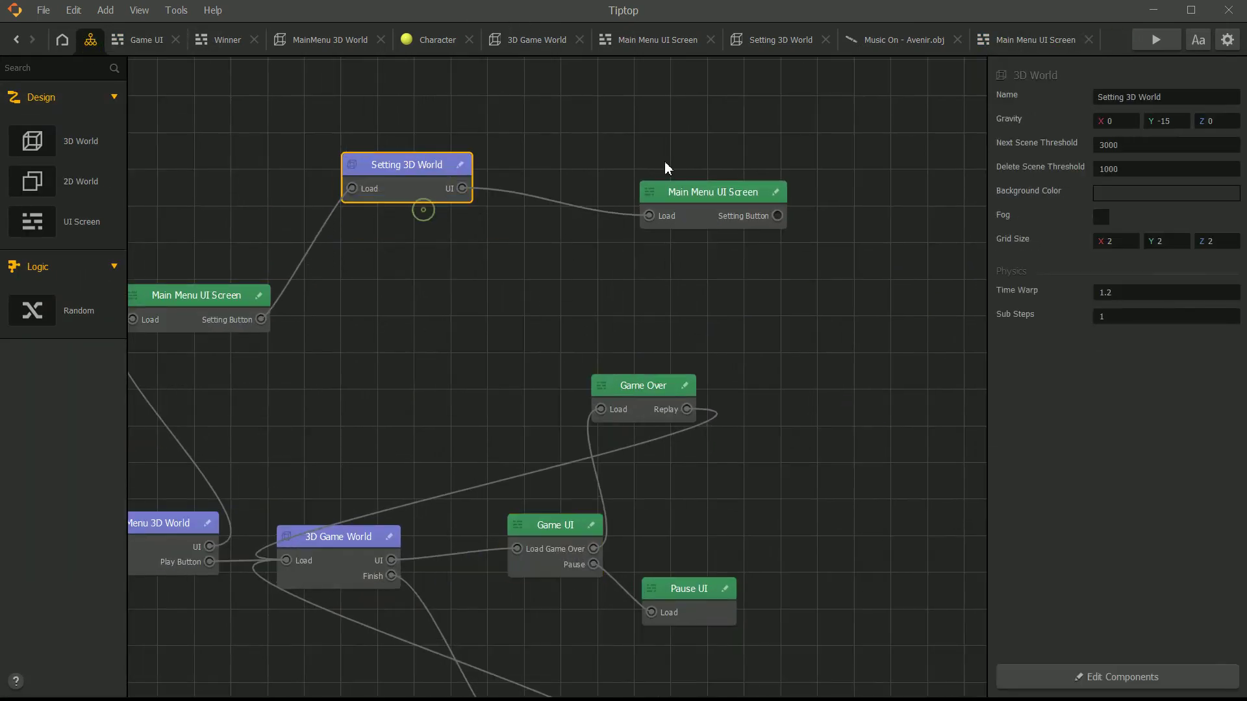
drag(688, 193, 576, 213)
middle_drag(533, 292, 578, 252)
scroll(580, 250, down, 1)
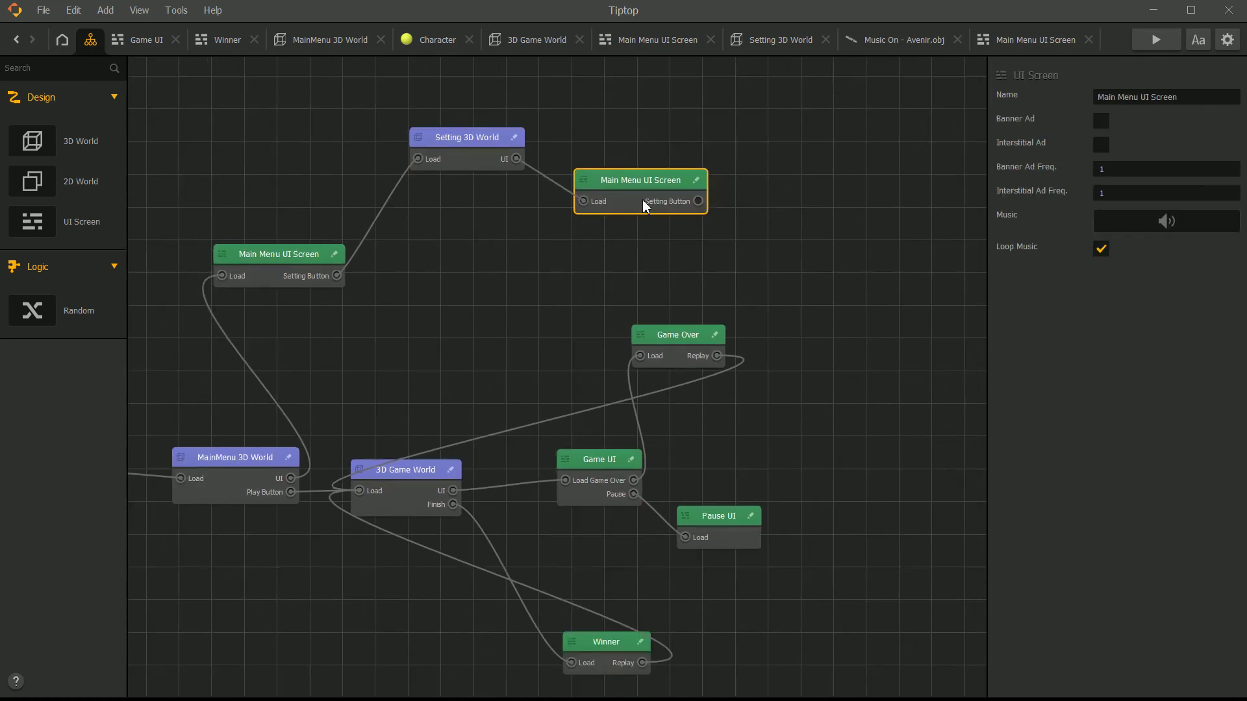
Preview the game from the duplicated menu screen, test touches around the Sounds and Music texts in settings, and end the preview.
double_click(660, 189)
click(578, 295)
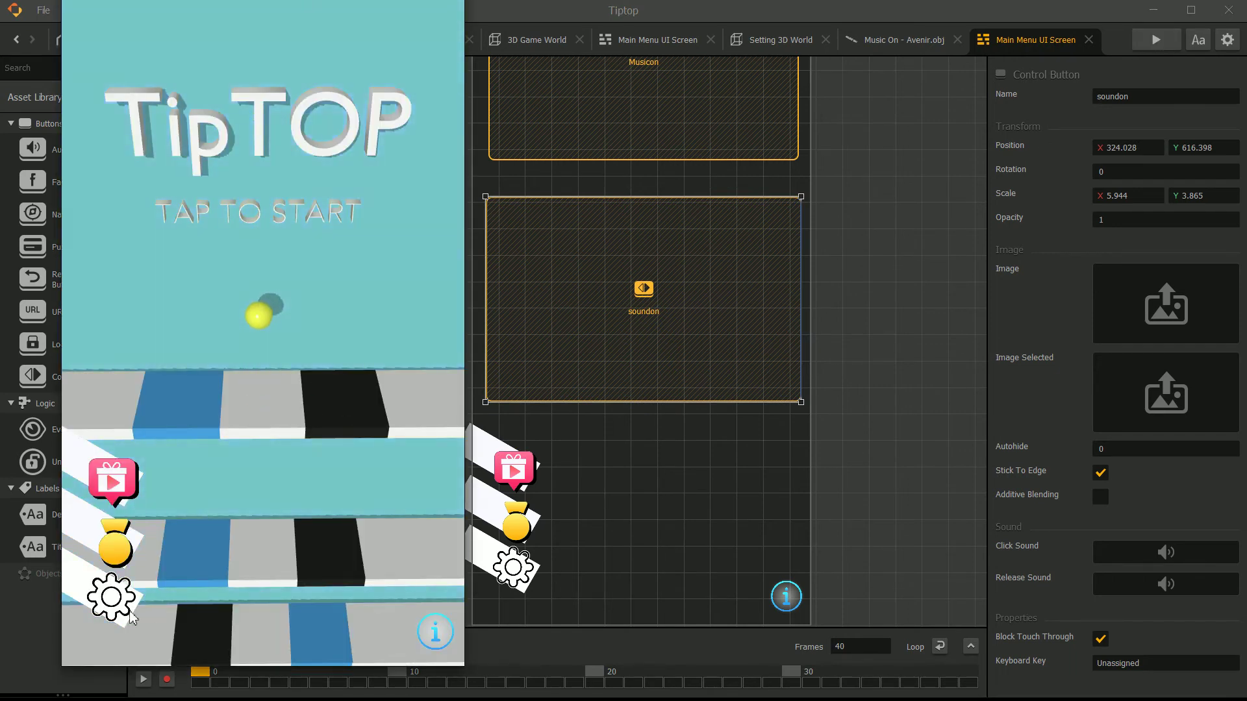
click(134, 619)
click(349, 234)
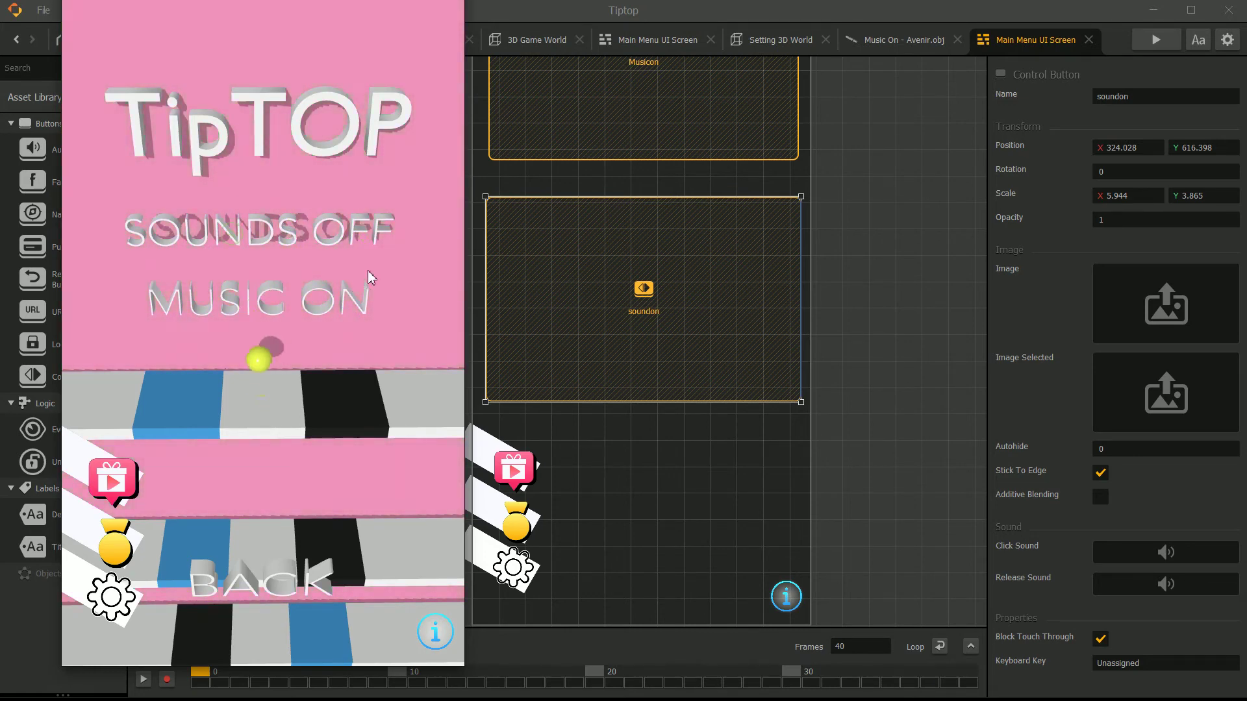
click(656, 148)
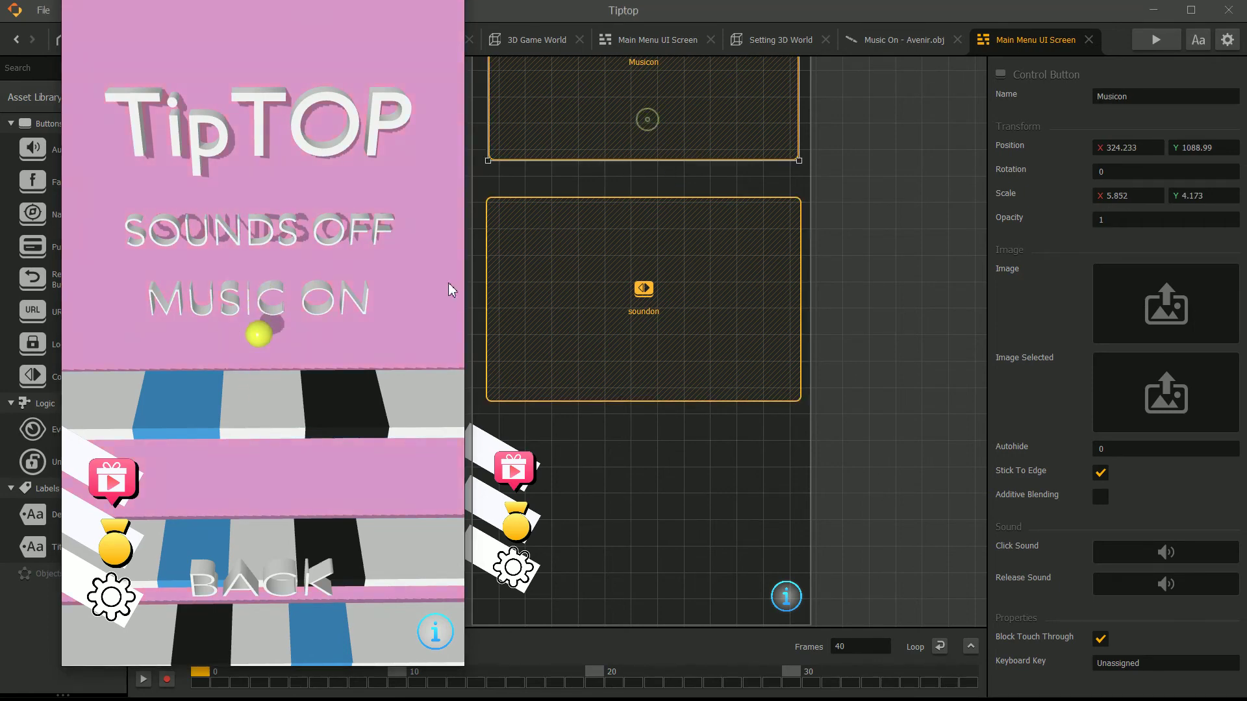
click(252, 232)
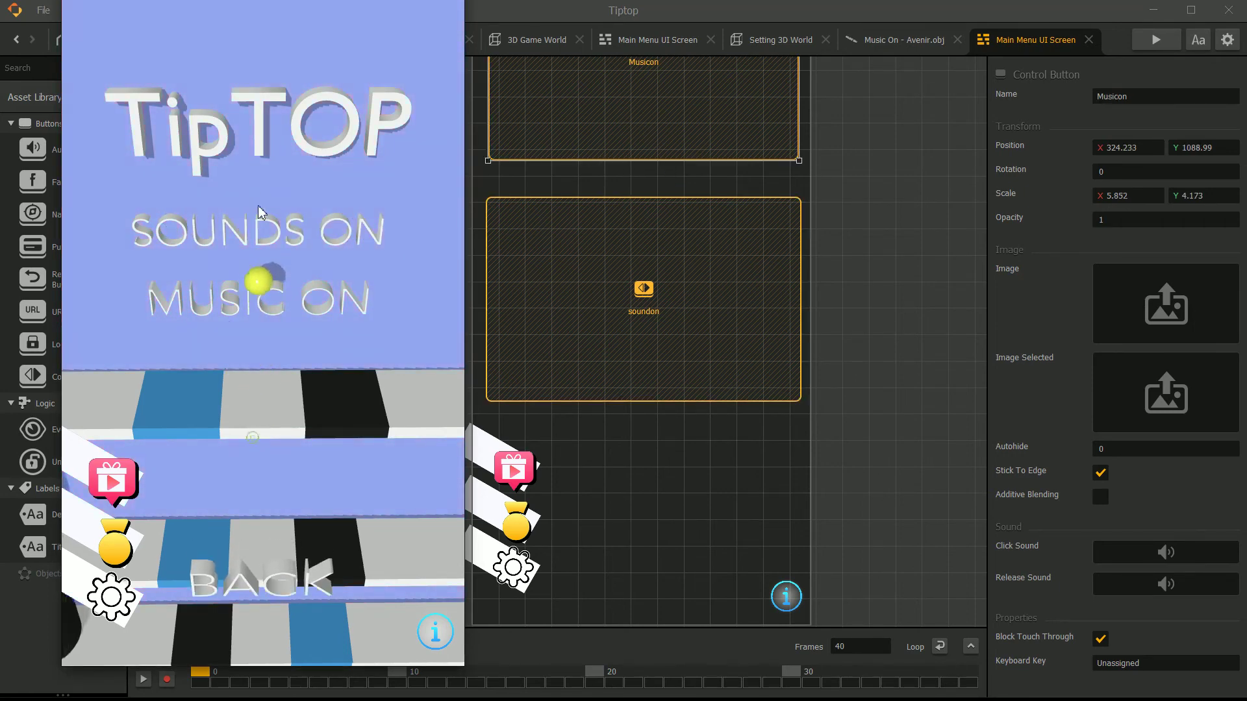
click(252, 232)
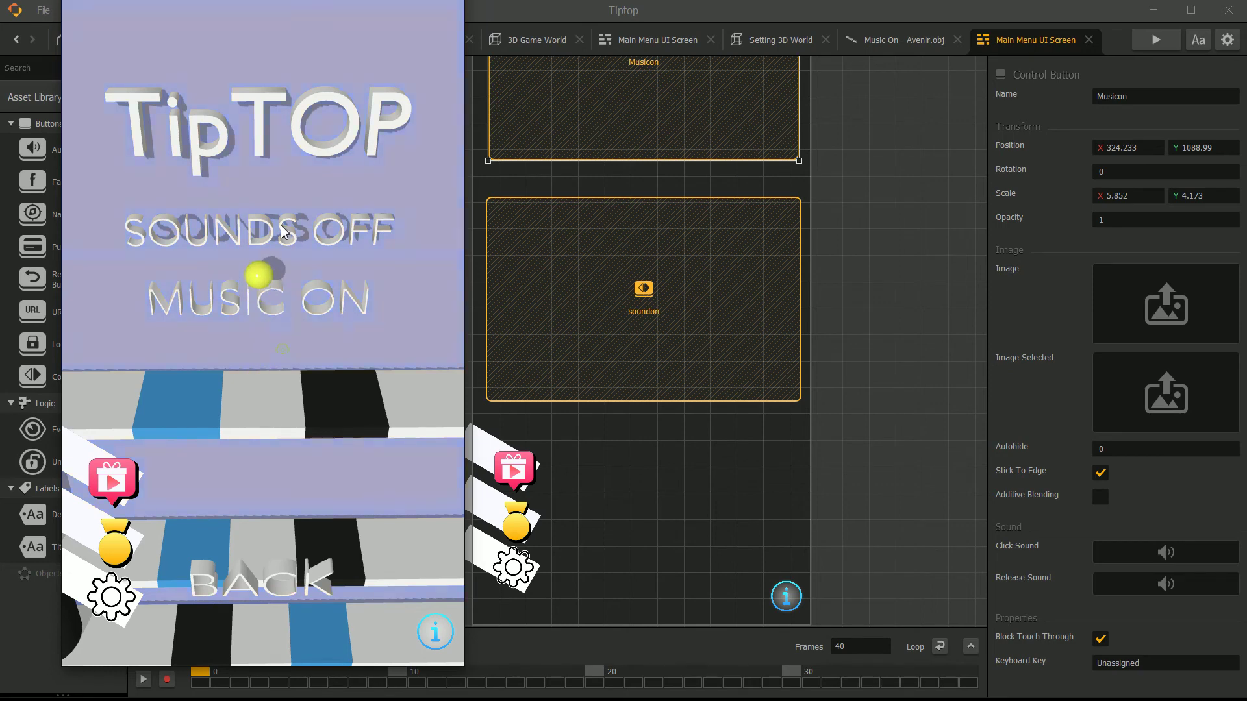
click(301, 211)
click(310, 184)
click(304, 171)
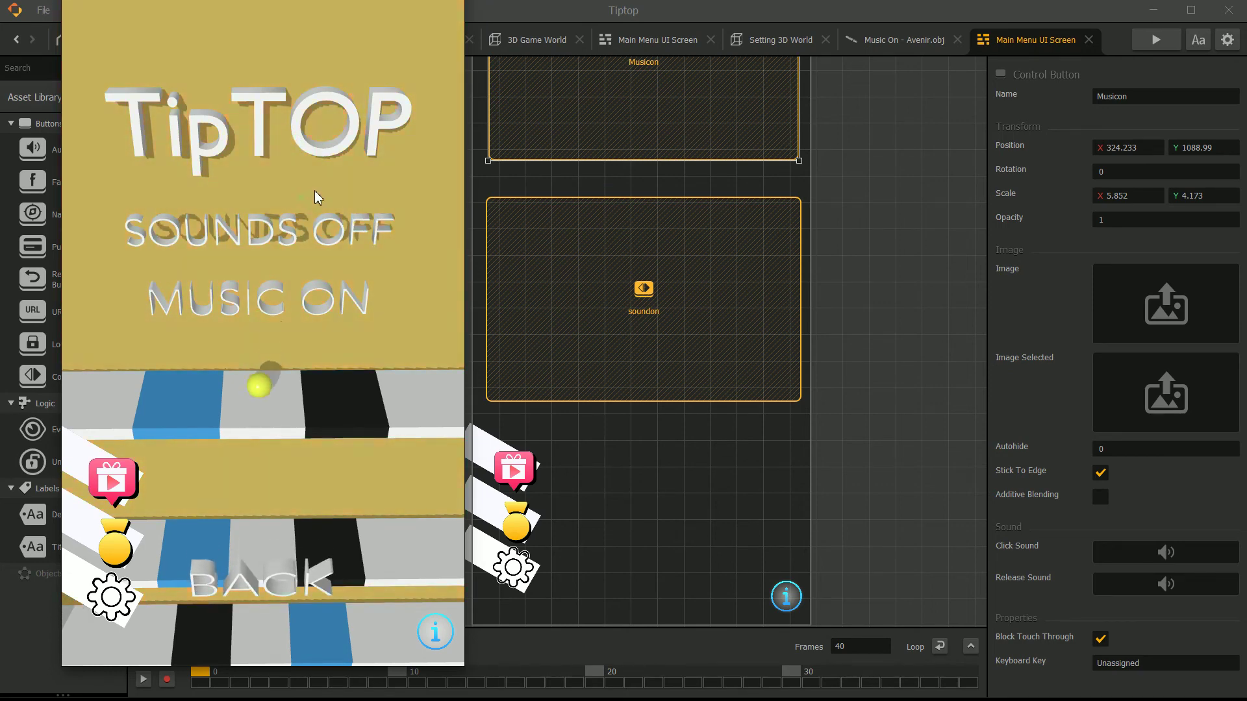
key(Escape)
Move the soundon button to about X 313, Y 571 and the Musicon button directly above it at about X 320, Y 977.
click(625, 232)
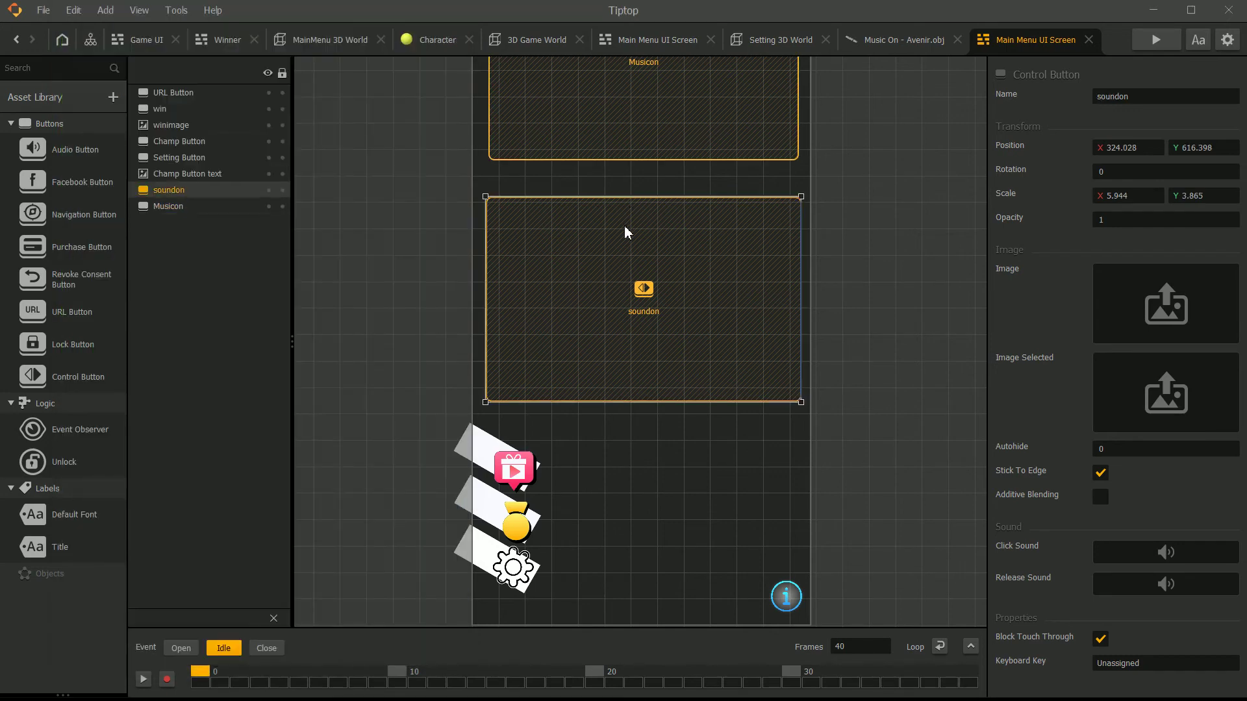
drag(699, 258, 693, 282)
scroll(657, 227, down, 2)
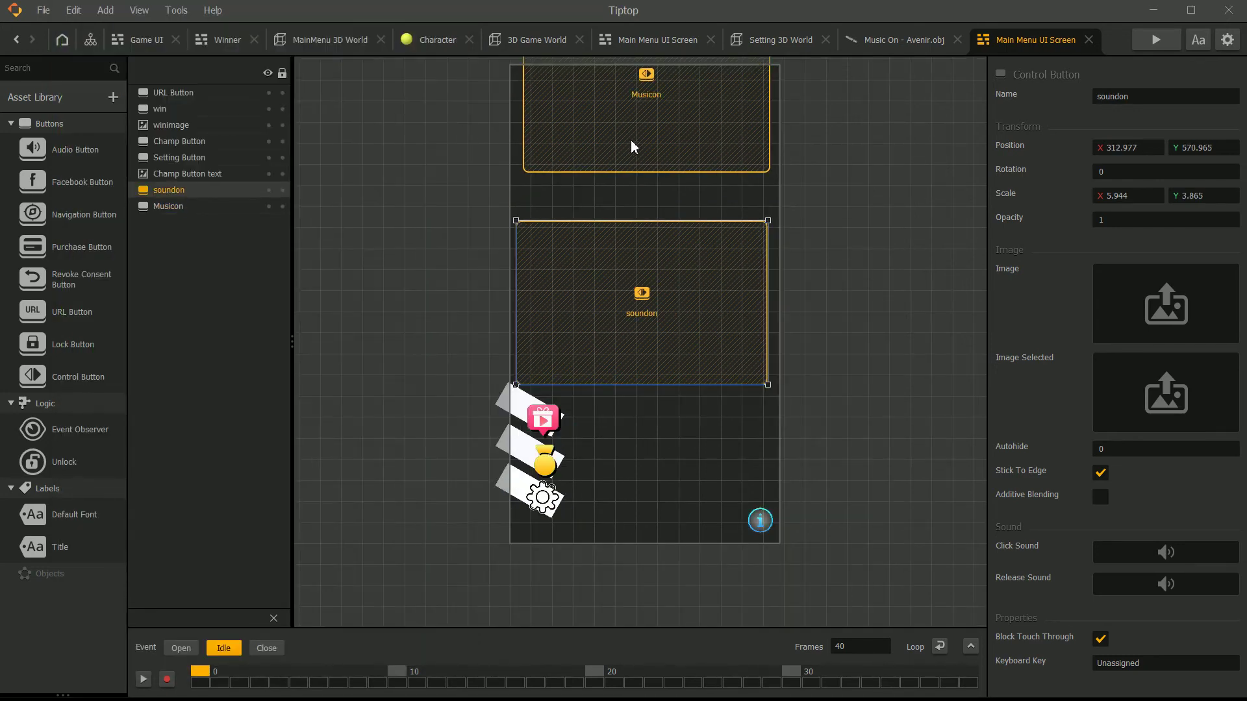
drag(630, 138, 628, 185)
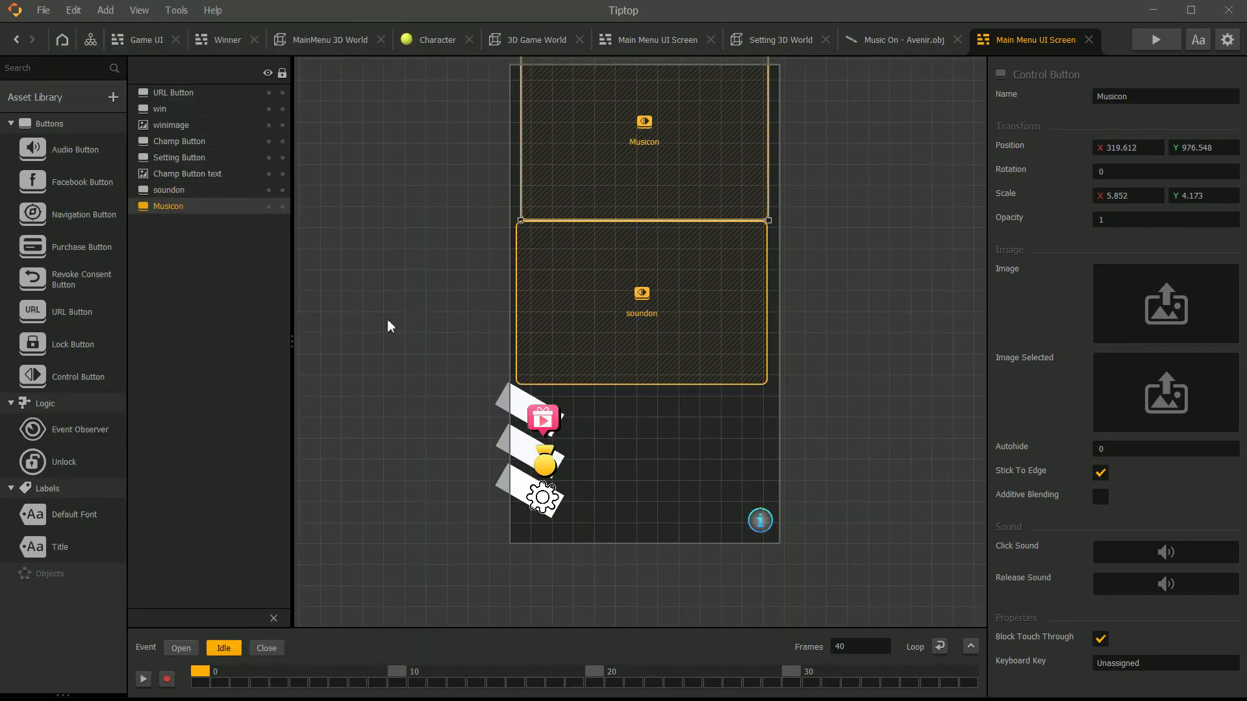
Assign the pause-icon Replay sprite as the Musicon button's image and shrink the button to fit inside the screen.
click(1226, 275)
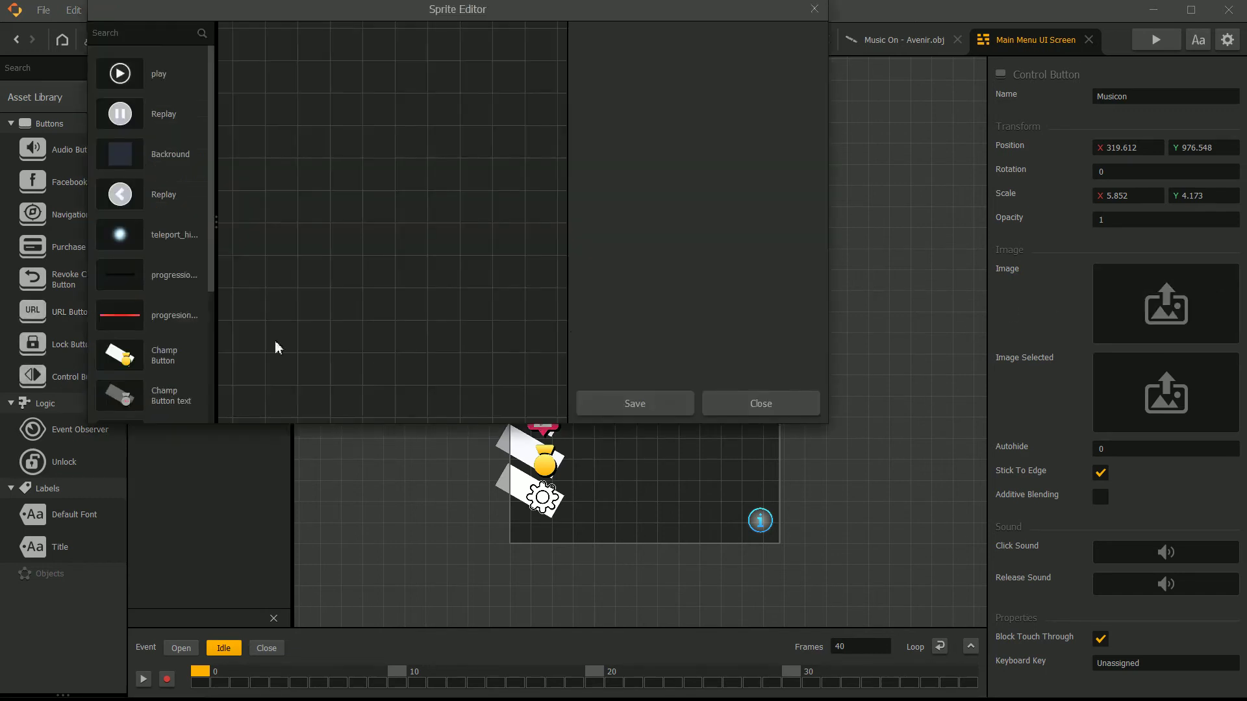
click(144, 123)
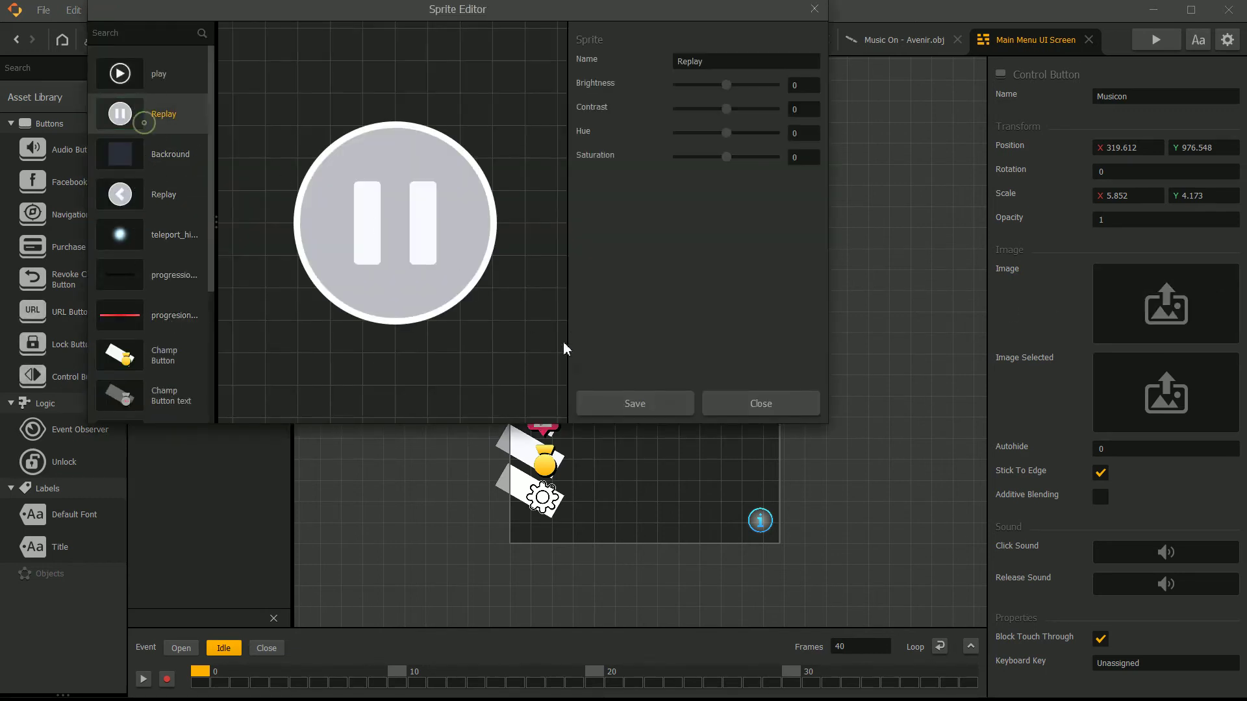
click(645, 407)
scroll(697, 298, down, 3)
drag(870, 68, 676, 215)
Give the soundon button the same pause-icon sprite, scale it to about 1.54 × 1.00, and place it below Musicon.
click(680, 293)
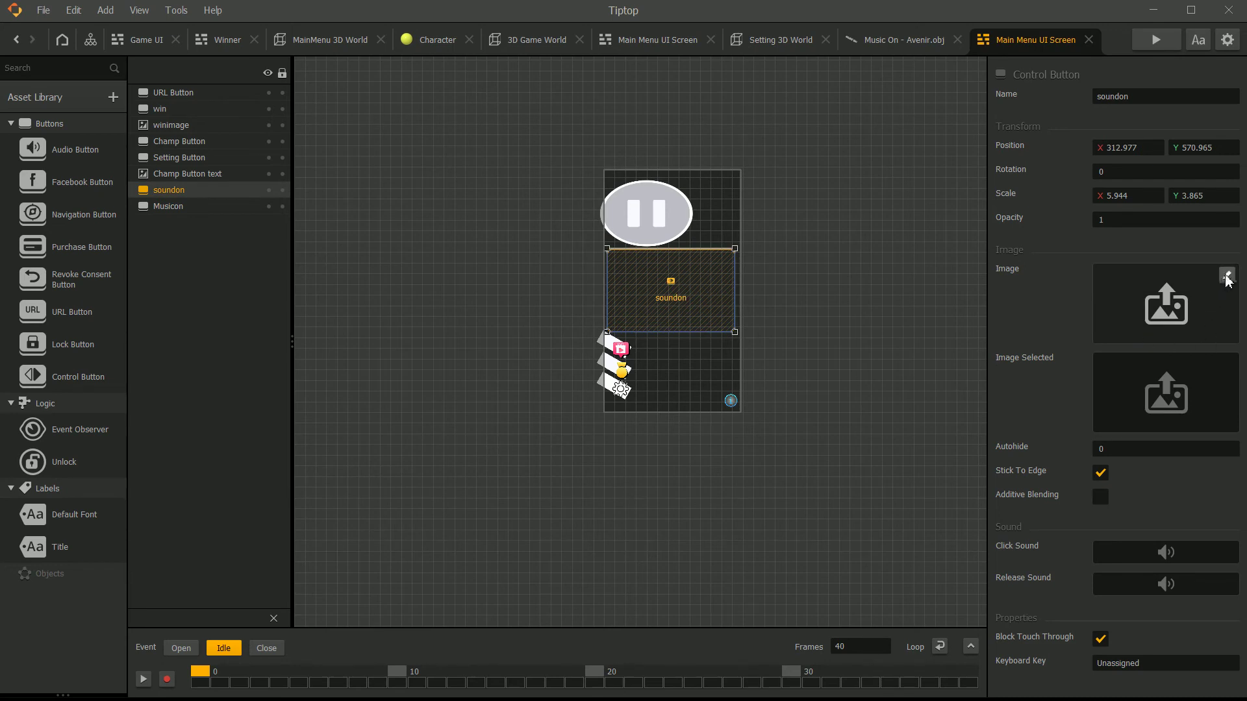
click(1226, 276)
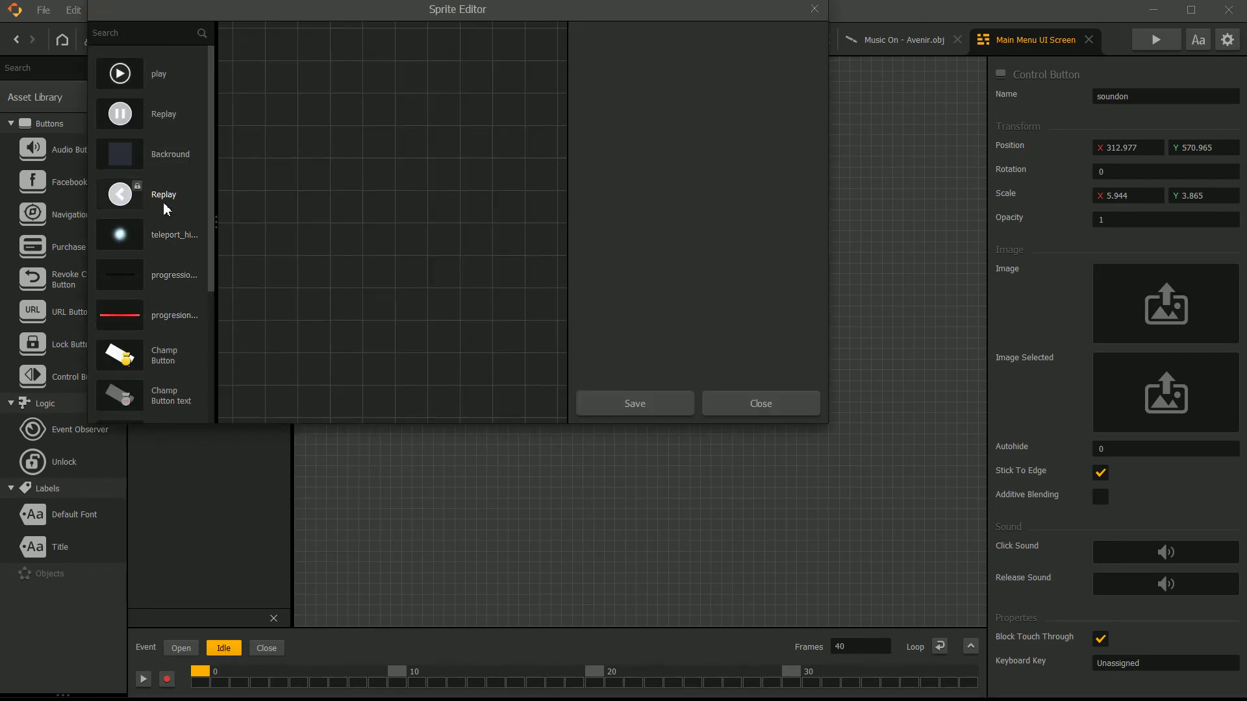
click(164, 116)
click(614, 404)
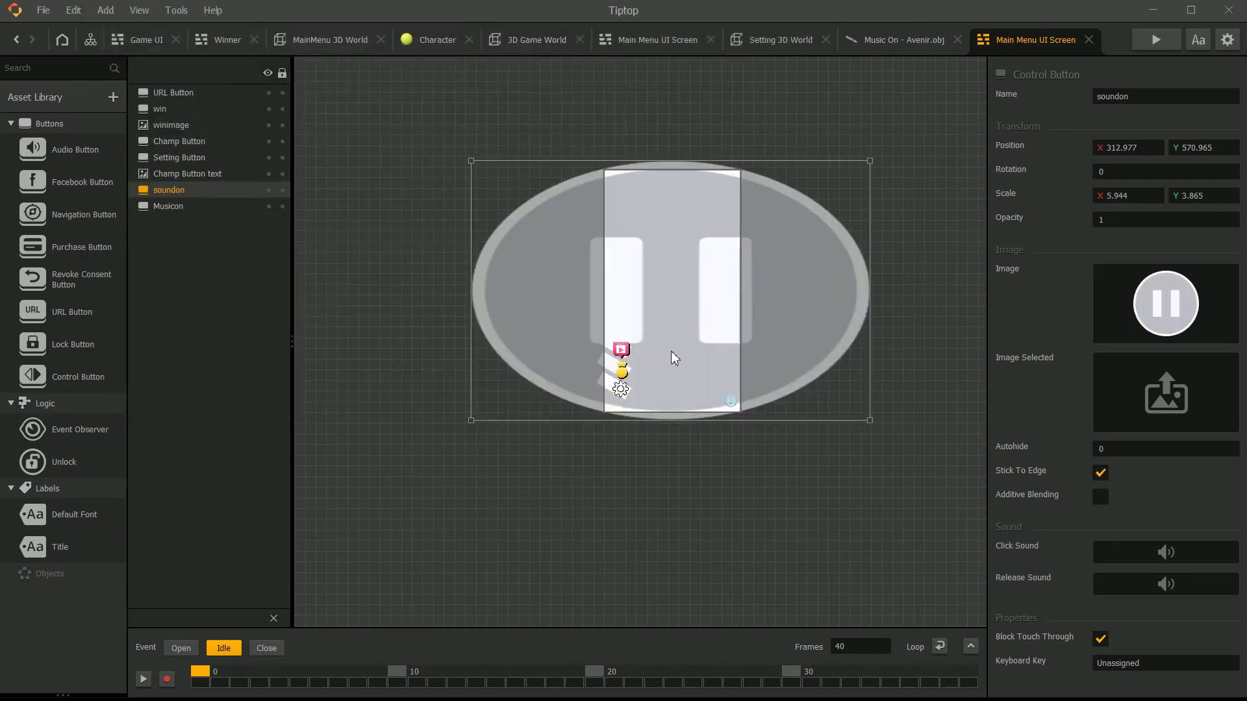
drag(870, 162, 575, 352)
drag(536, 367, 674, 294)
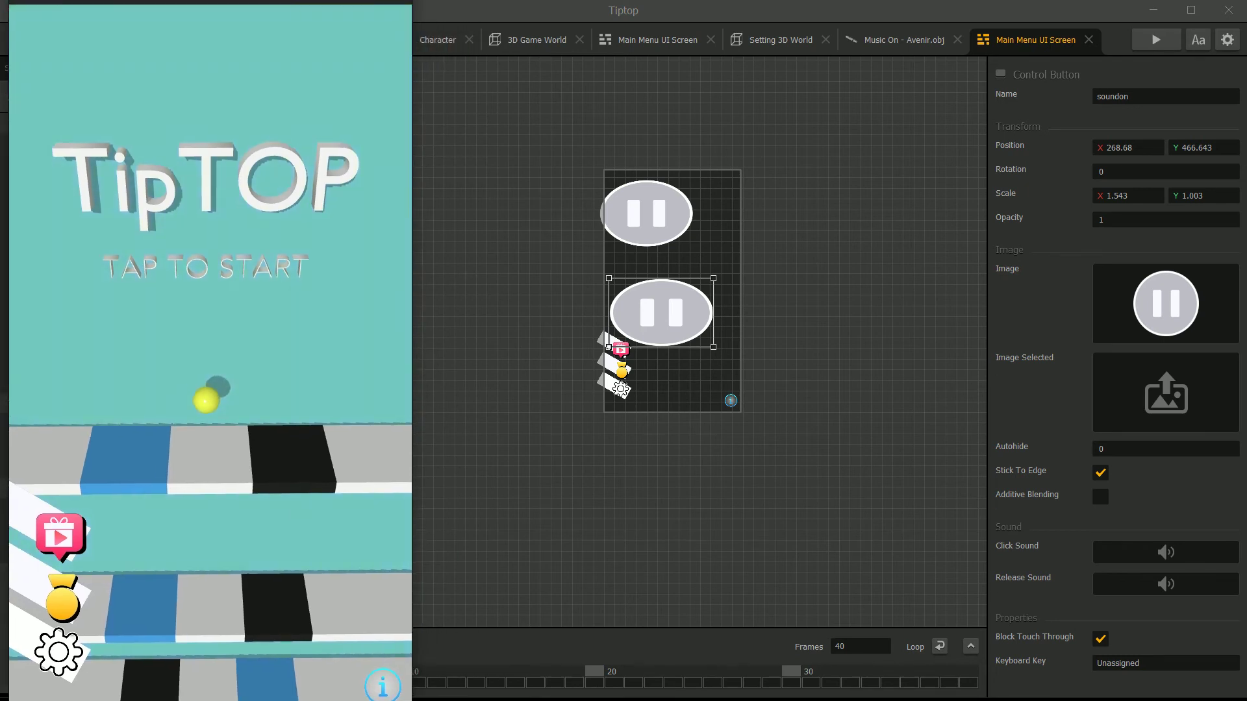
With the preview's settings screen open, flatten Musicon to about 1.39 × 0.19 and soundon to about 1.75 × 0.28 over the two text lines.
click(40, 661)
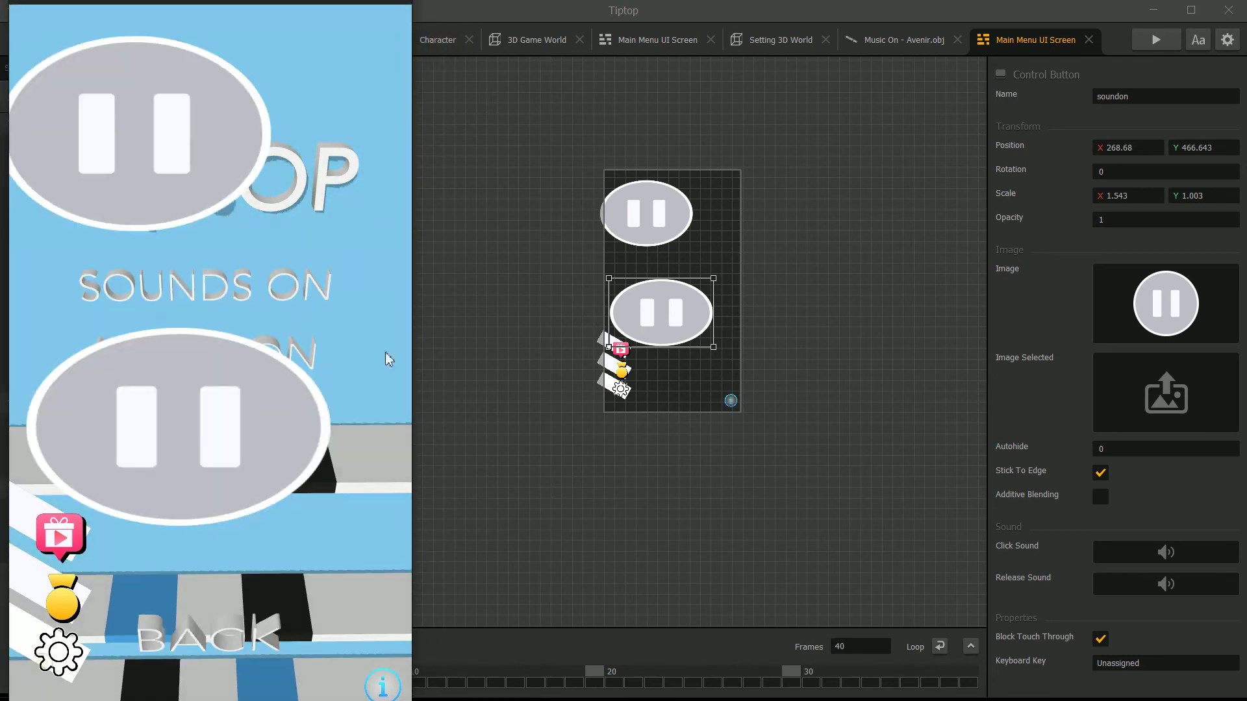
drag(660, 217, 676, 269)
click(664, 322)
scroll(664, 322, up, 3)
scroll(687, 269, up, 2)
scroll(648, 288, up, 3)
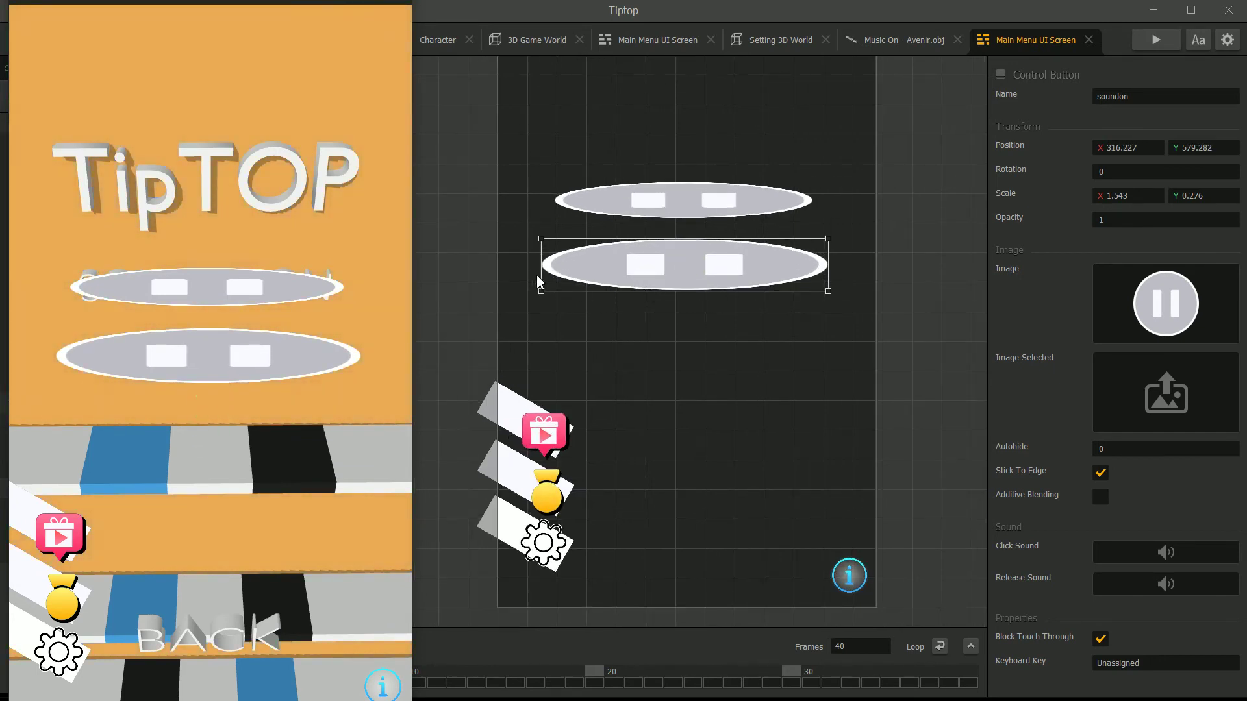
drag(551, 276, 513, 271)
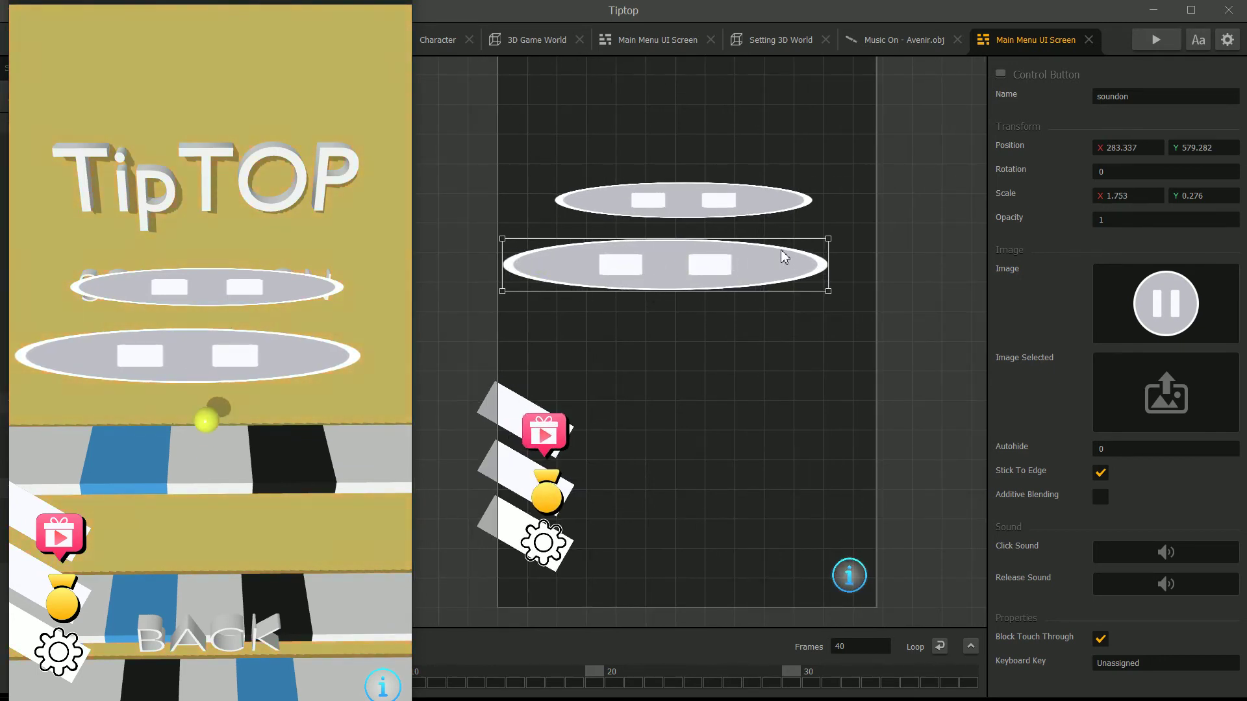
Test the two pause-icon buttons over the Sounds and Music texts in the running preview.
click(286, 277)
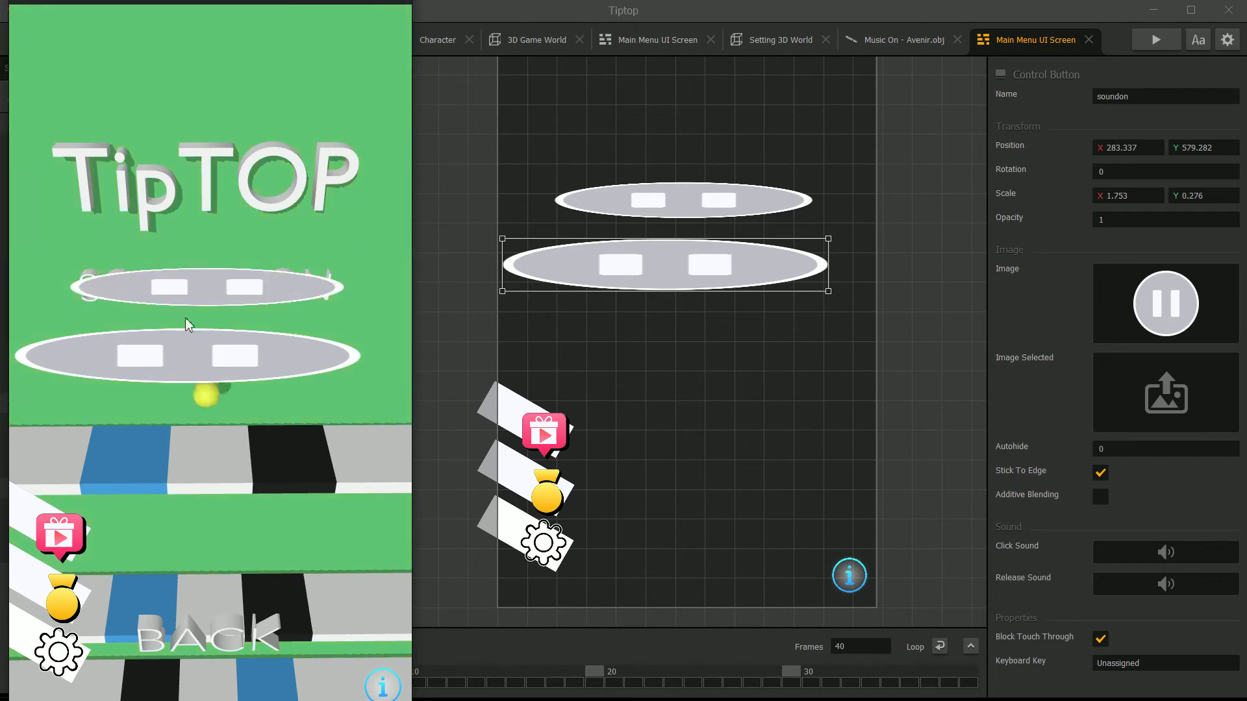
click(214, 351)
click(214, 351)
click(252, 297)
click(246, 352)
click(252, 291)
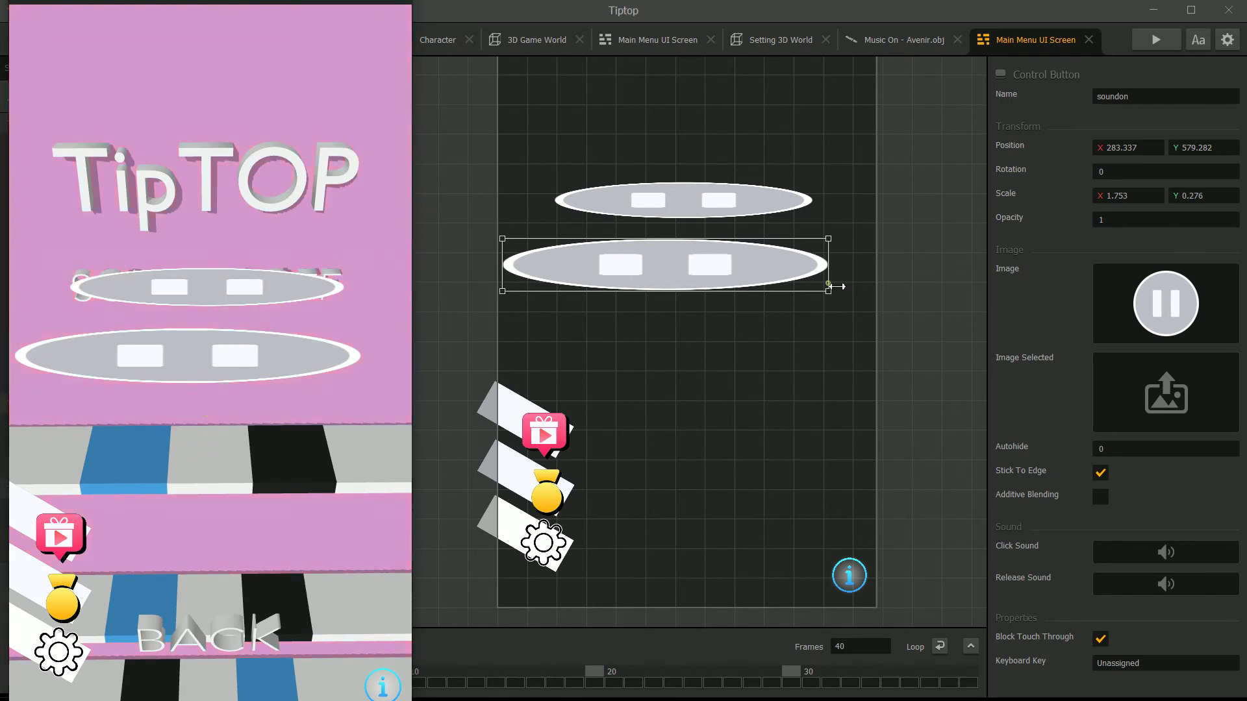
Enlarge both buttons to nearly the screen's width, Musicon to about 2.01 × 0.42 and soundon to about 2.03 × 0.45.
drag(836, 285, 878, 286)
click(717, 214)
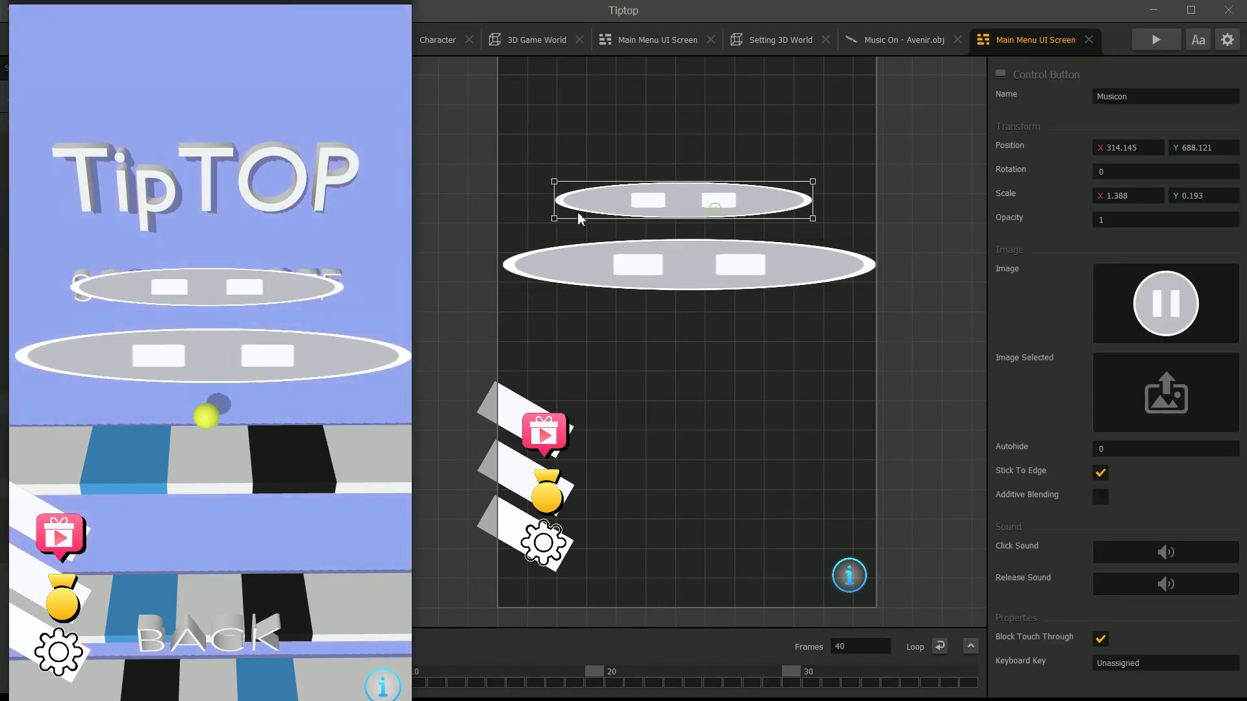
drag(557, 207, 498, 207)
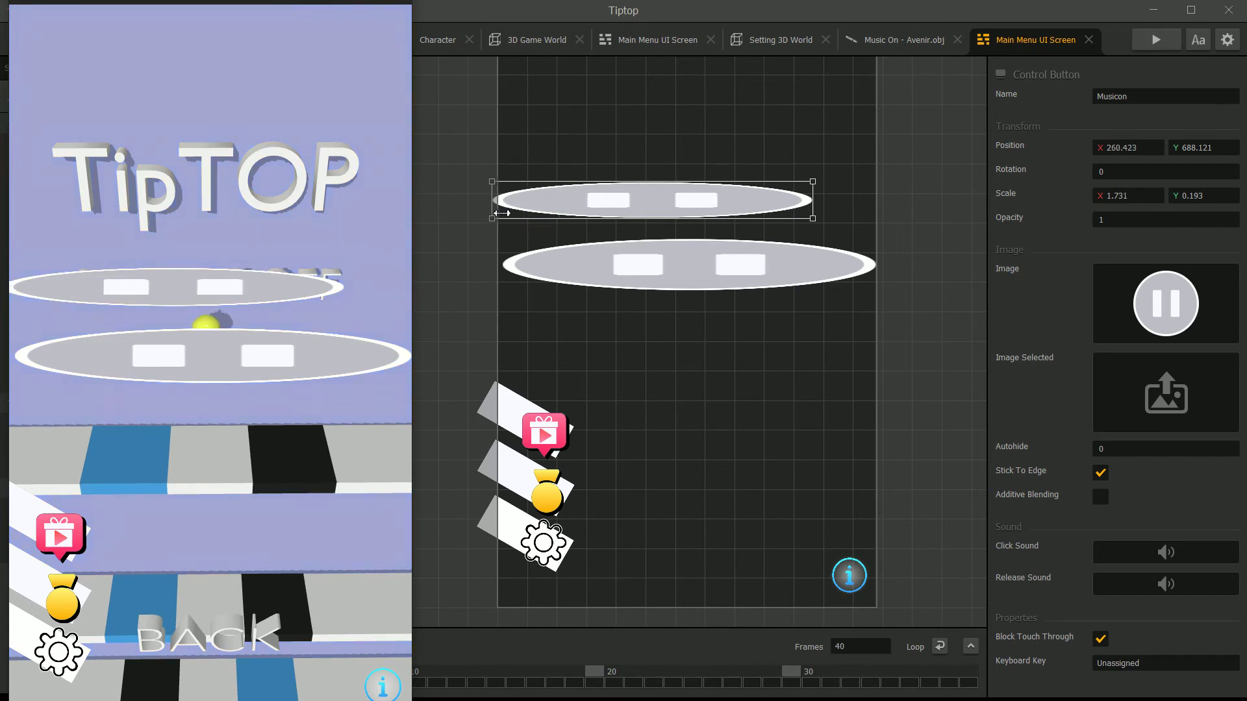
drag(810, 188, 873, 139)
click(816, 258)
drag(876, 291, 879, 323)
Close the preview and remove the pause-icon image from both the soundon and Musicon control buttons.
click(805, 208)
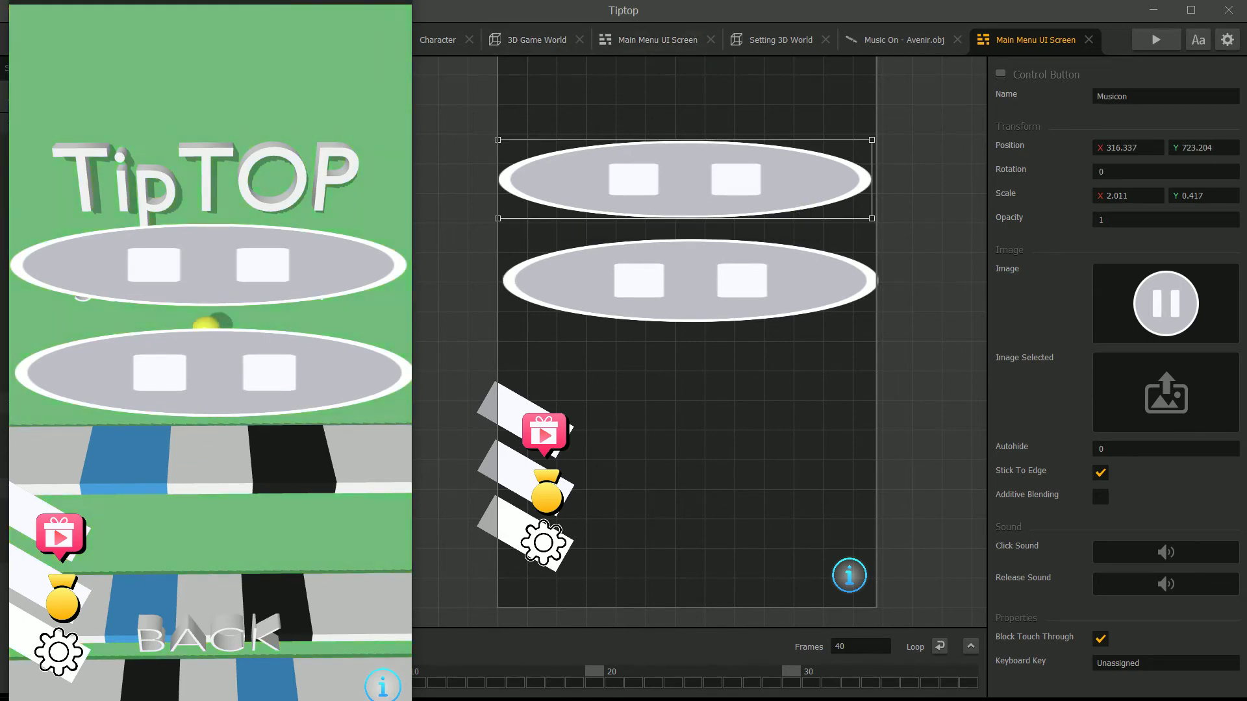
click(1054, 123)
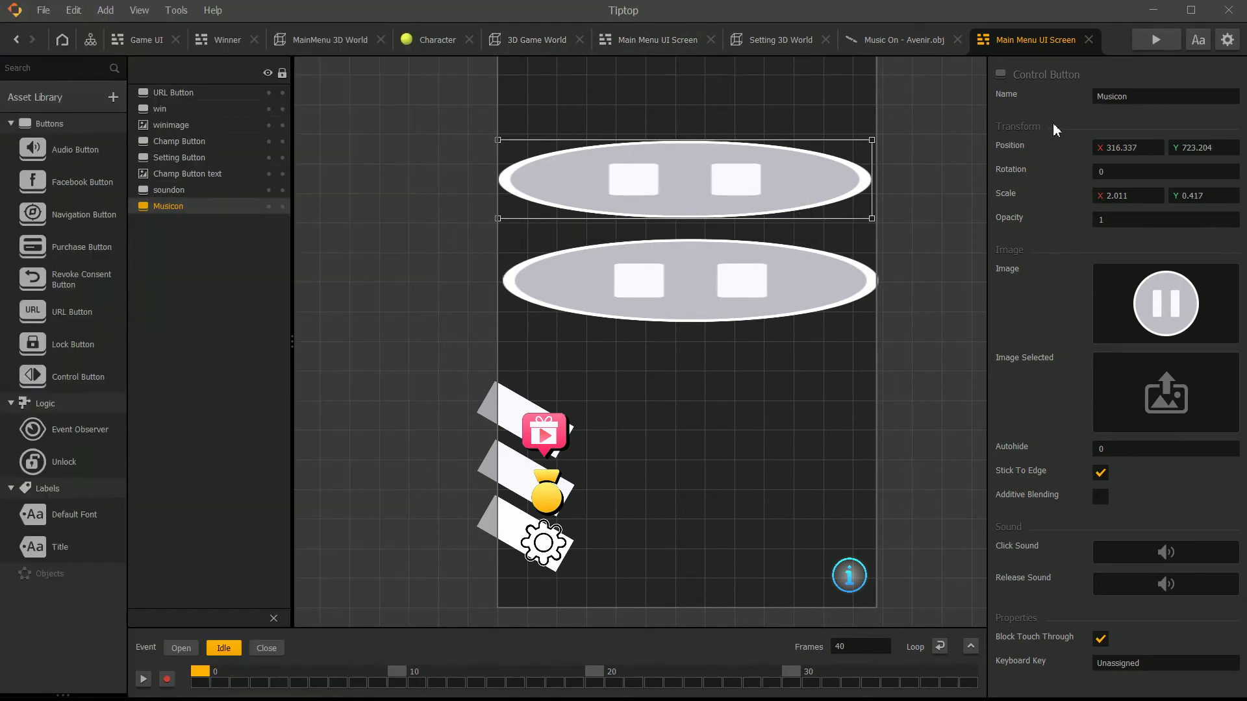
click(190, 192)
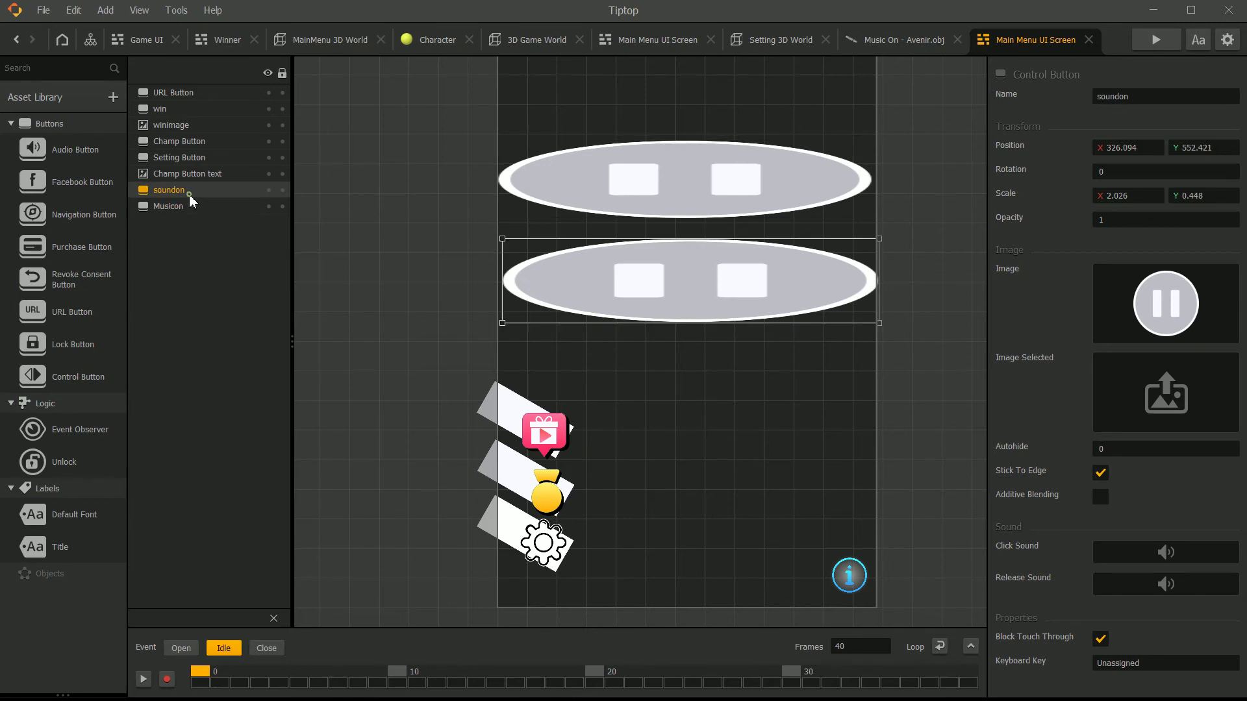
click(1227, 275)
click(788, 195)
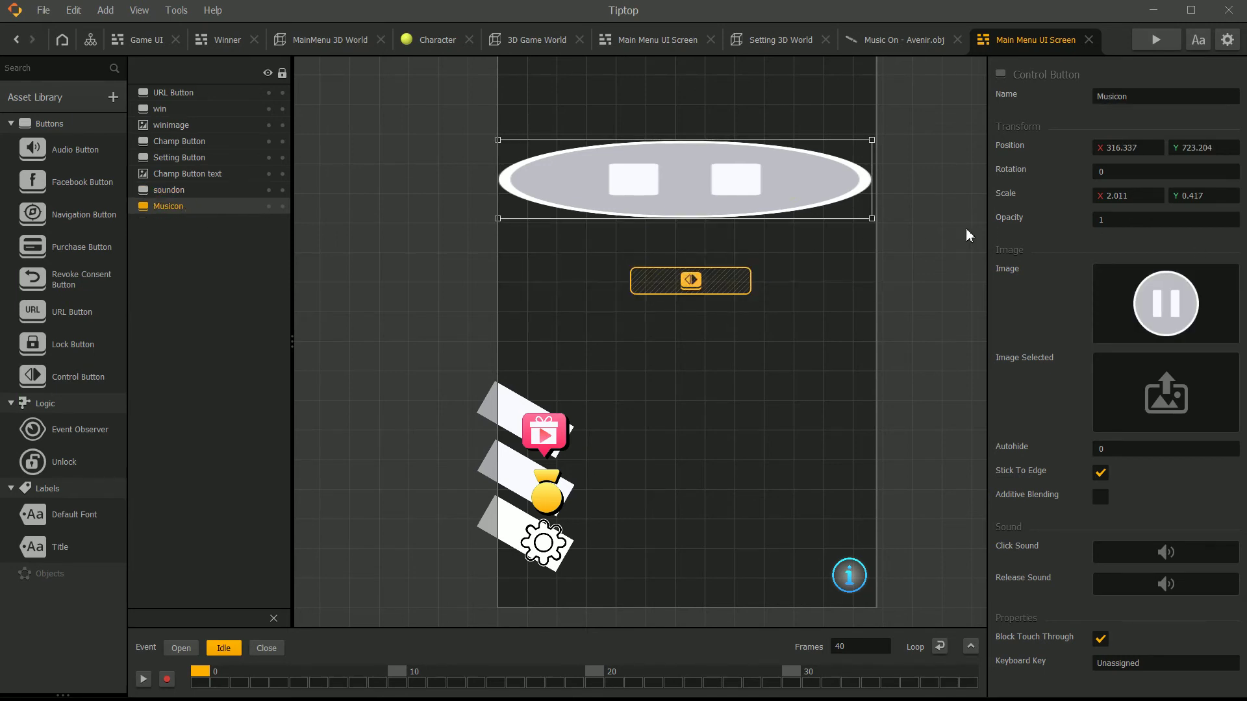
click(1227, 275)
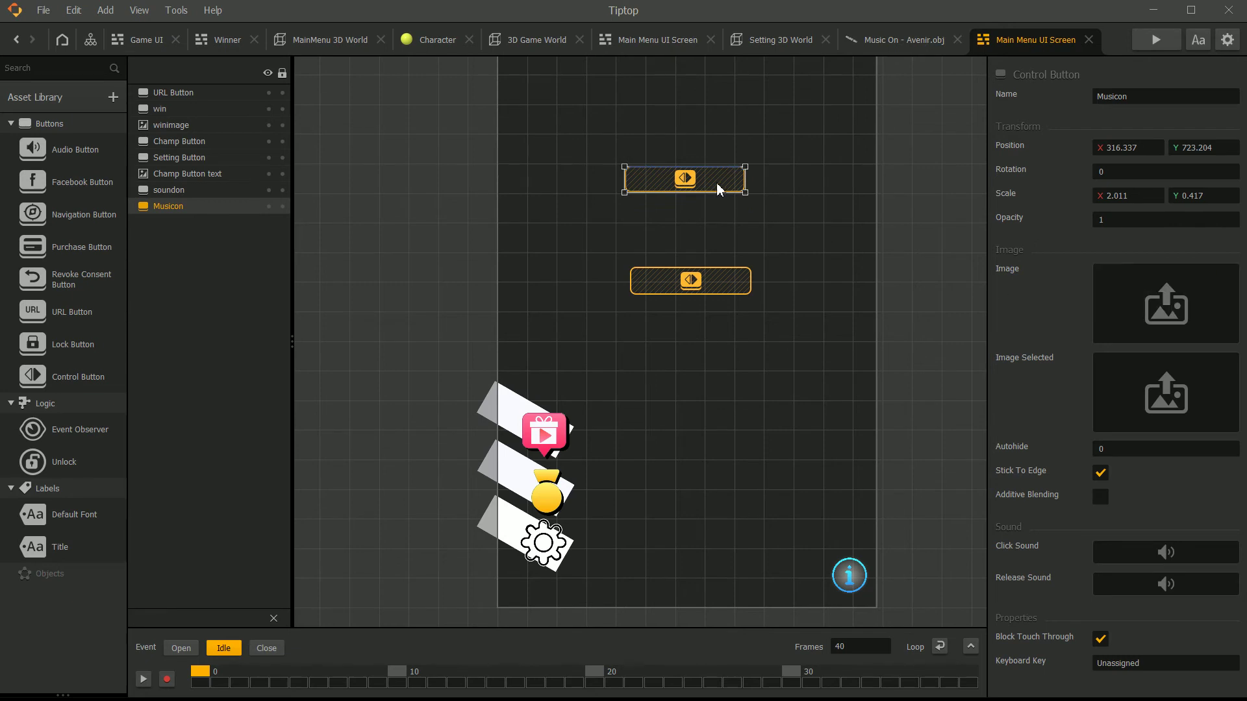
Stretch the Musicon and soundon buttons sideways to span the full screen width, soundon to a horizontal scale of about 6.46.
drag(633, 179, 501, 180)
click(673, 285)
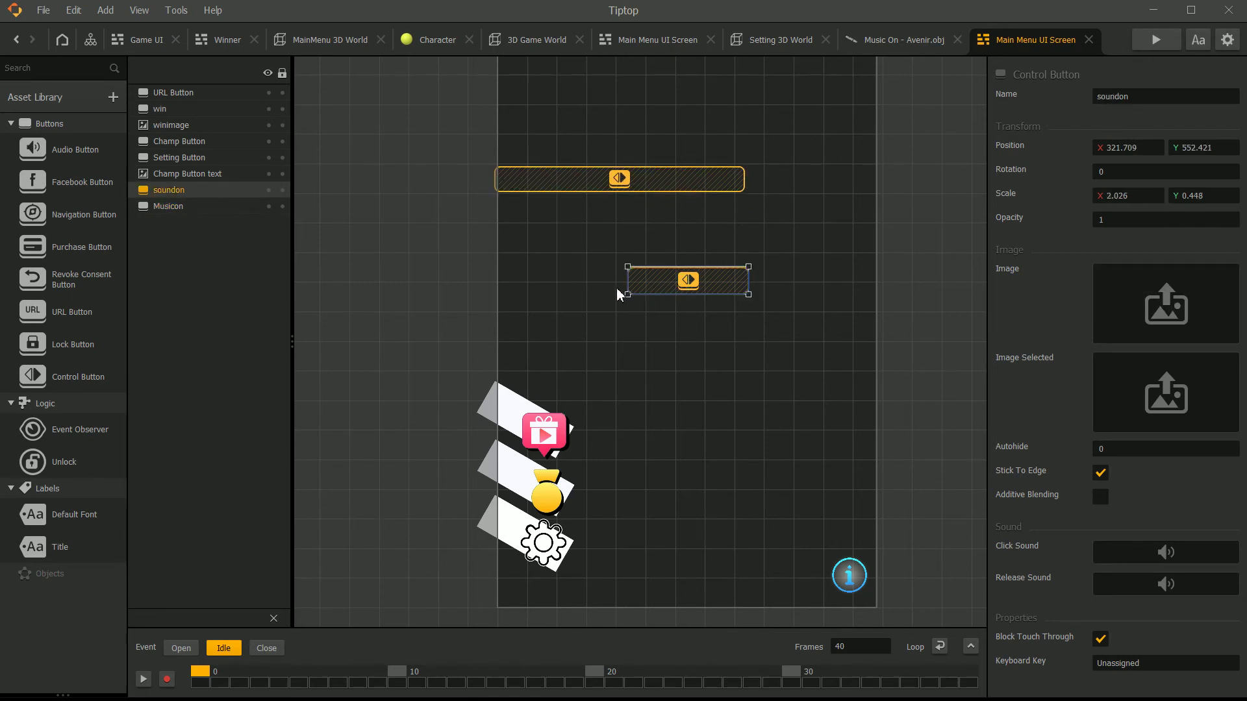
drag(632, 282, 509, 271)
key(ctrl+z)
drag(625, 284, 504, 287)
click(730, 183)
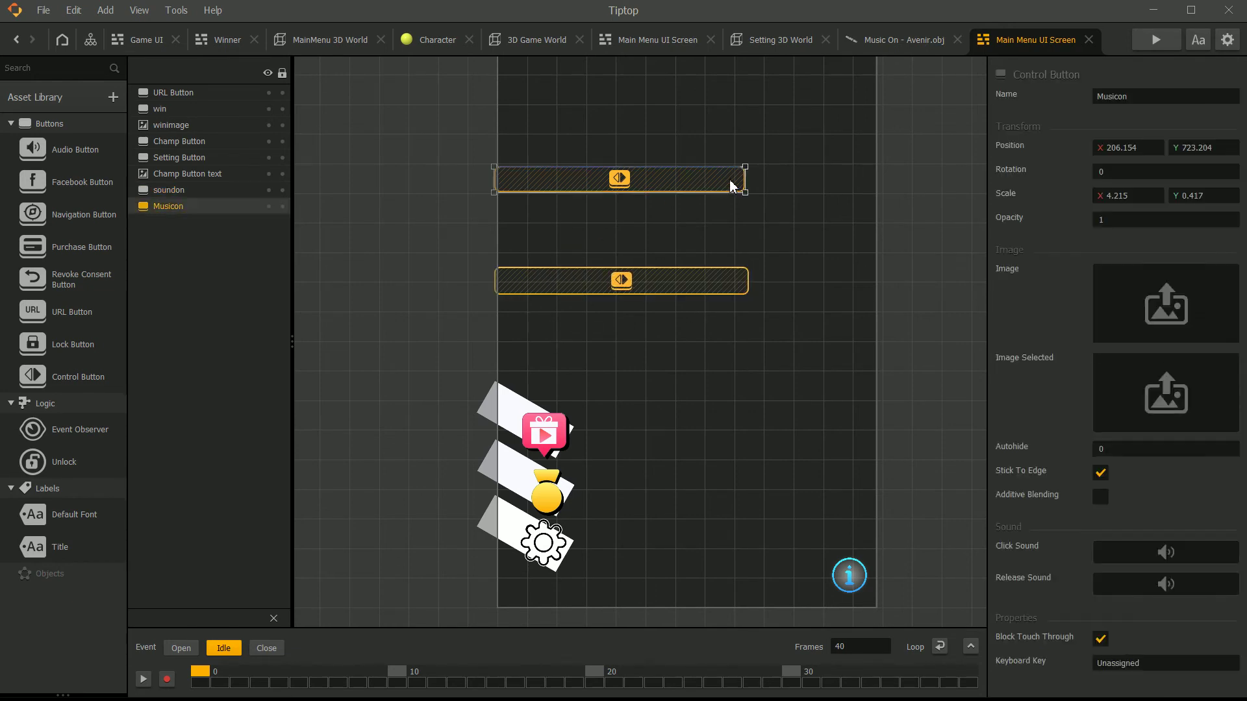
drag(753, 180, 878, 187)
click(738, 272)
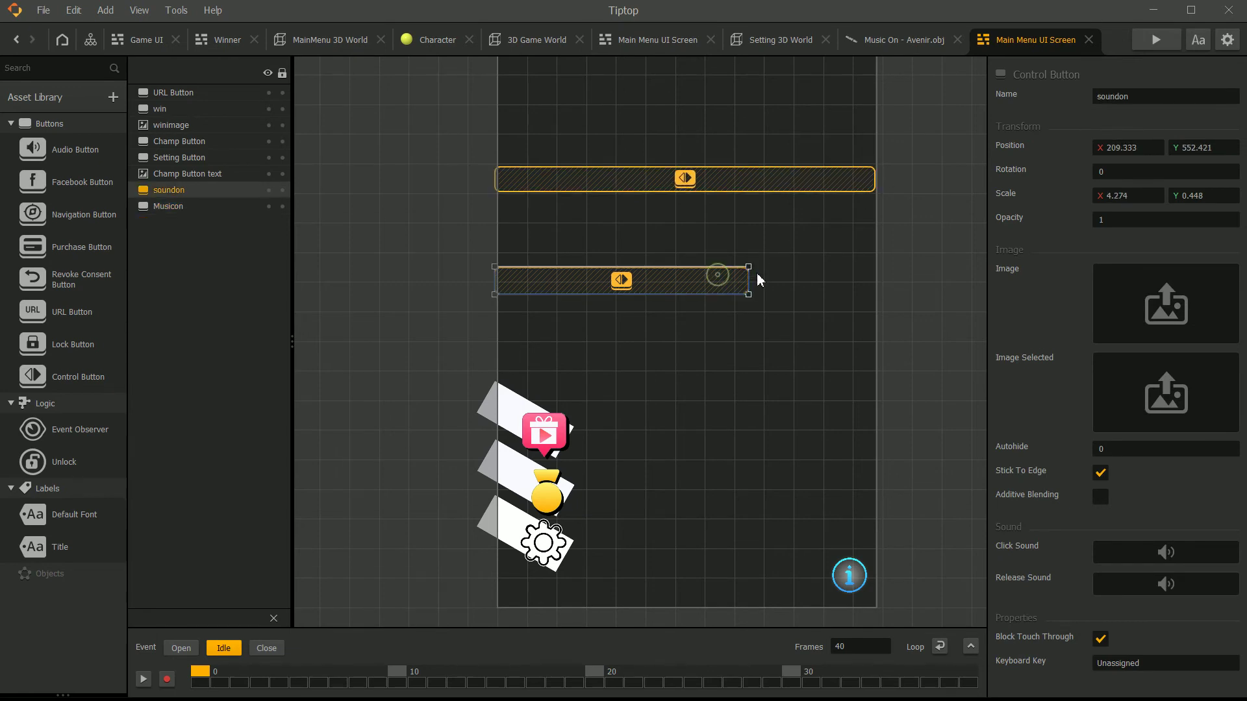
drag(750, 279, 872, 282)
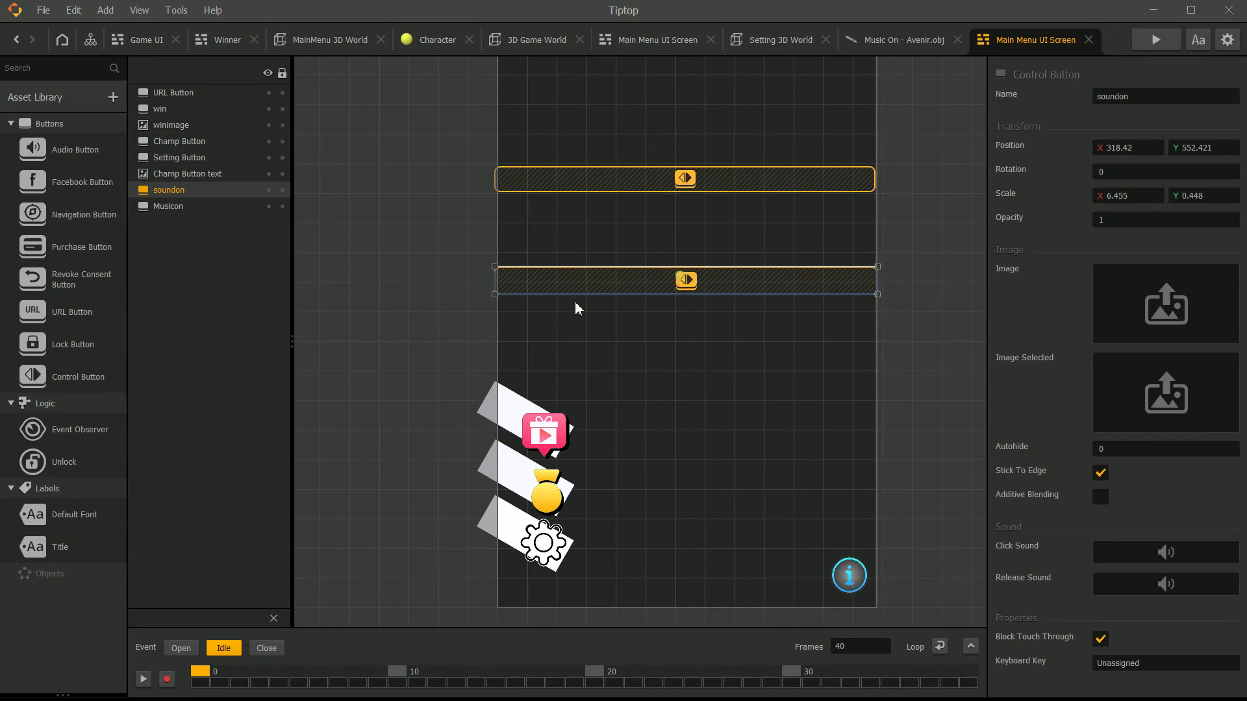
Make both touch areas taller without overlapping, scaling Musicon to about 6.66 × 1.76 and soundon to about 6.59 × 1.69.
drag(502, 280, 500, 244)
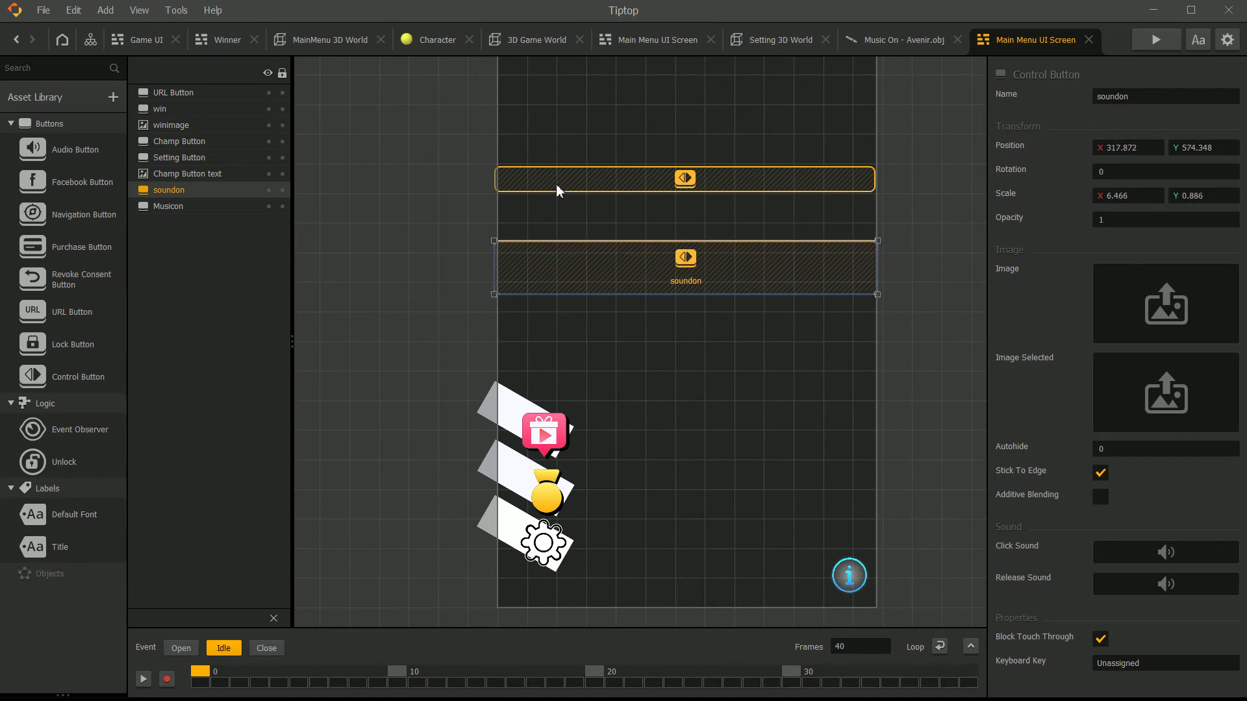
click(555, 183)
drag(502, 198, 495, 232)
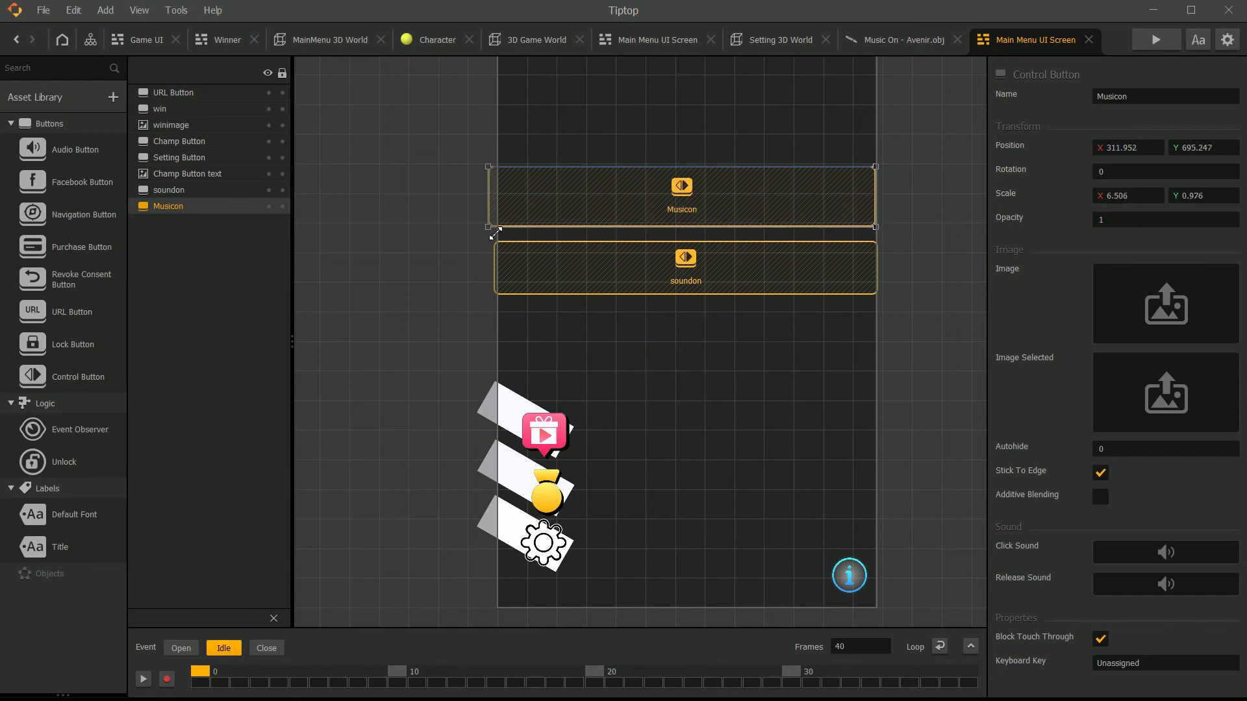
click(511, 265)
drag(497, 297, 489, 328)
click(528, 193)
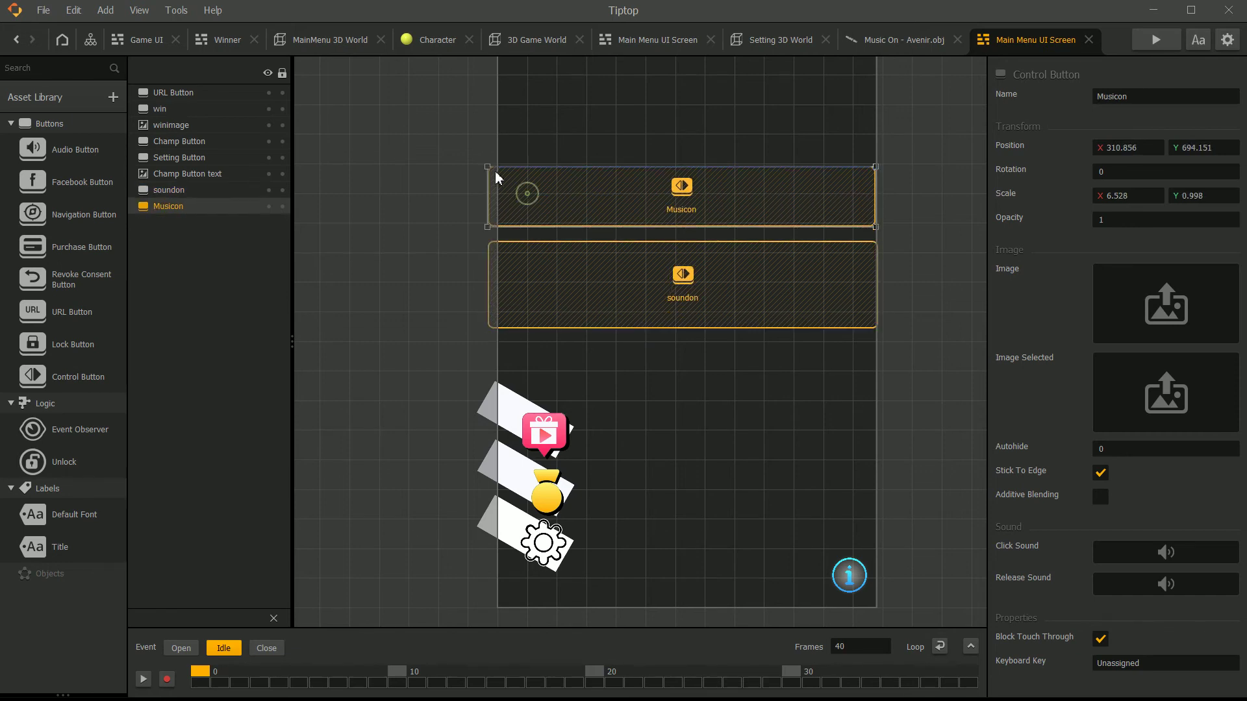
drag(492, 172, 481, 122)
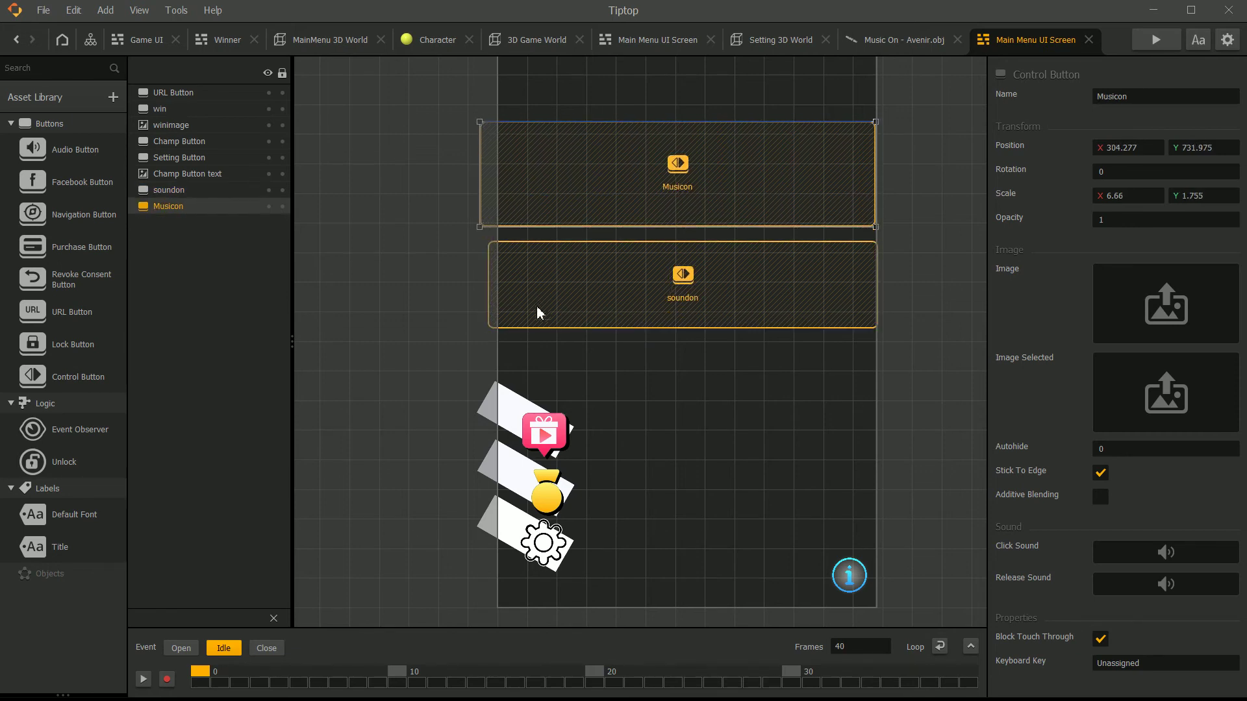
click(535, 307)
drag(487, 328, 486, 342)
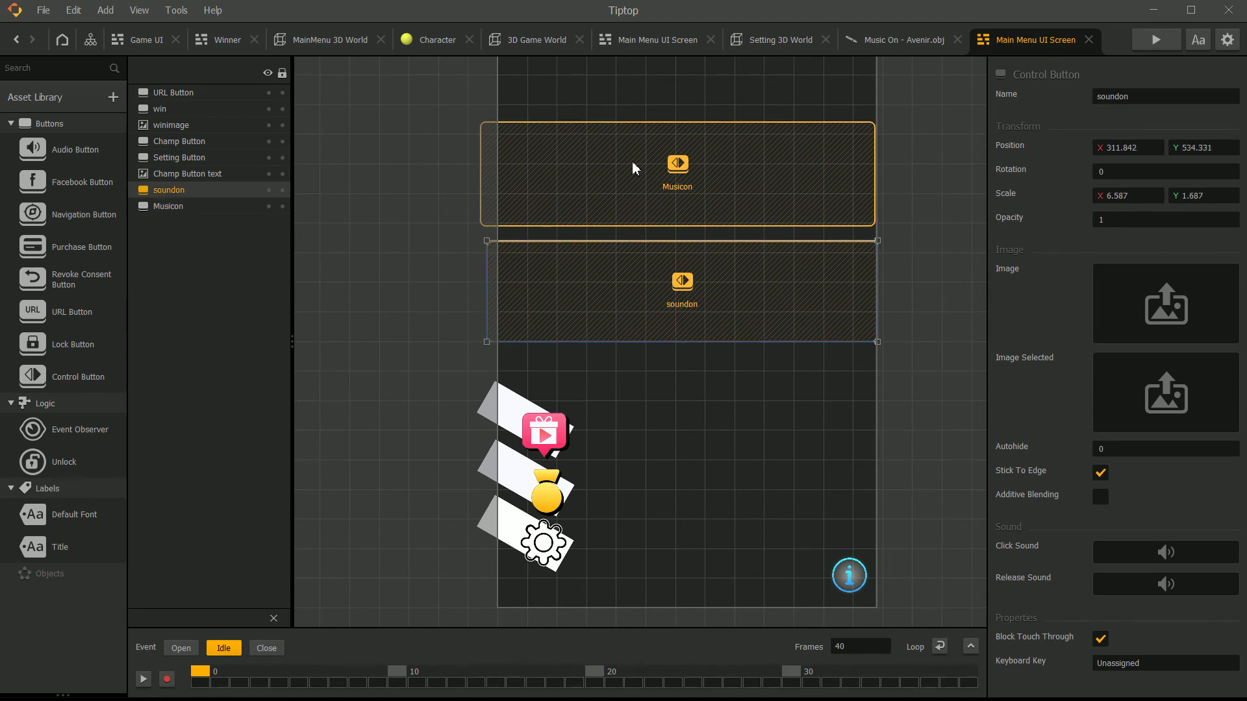
Run the game preview, open its settings screen, and test the invisible touch areas on and below the Sounds text.
click(1138, 42)
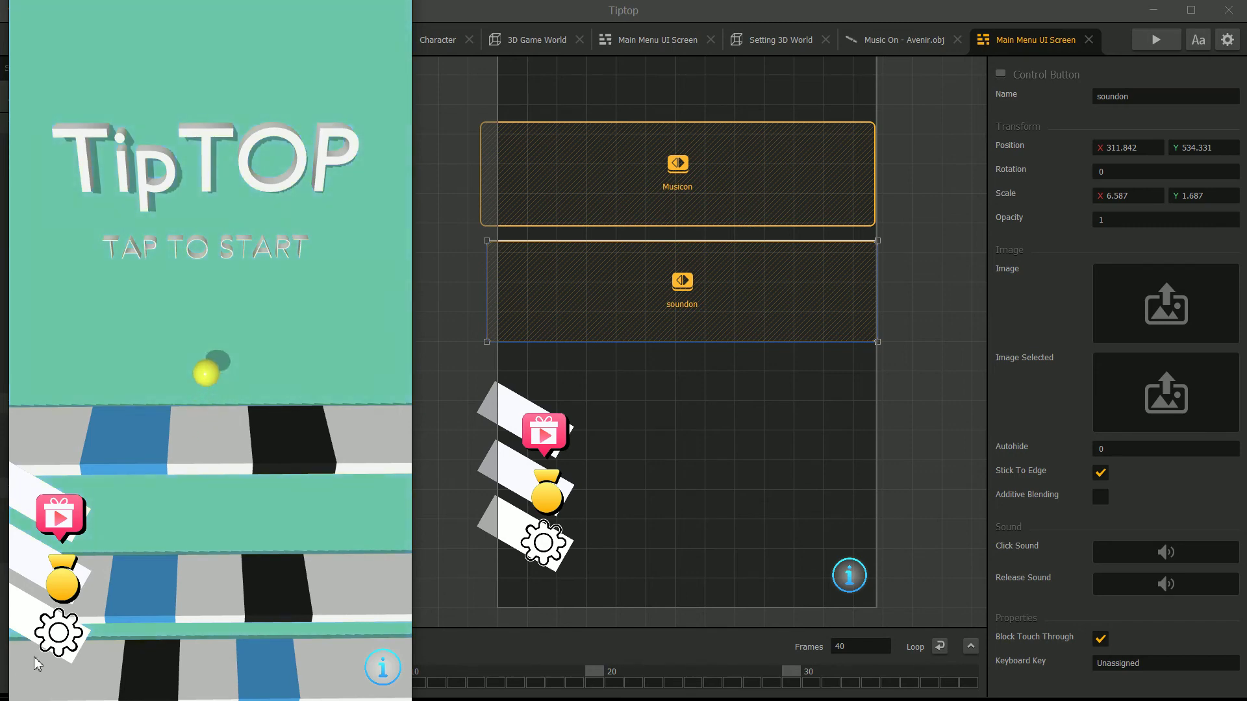
click(59, 636)
drag(208, 2, 431, 1)
click(498, 272)
click(486, 272)
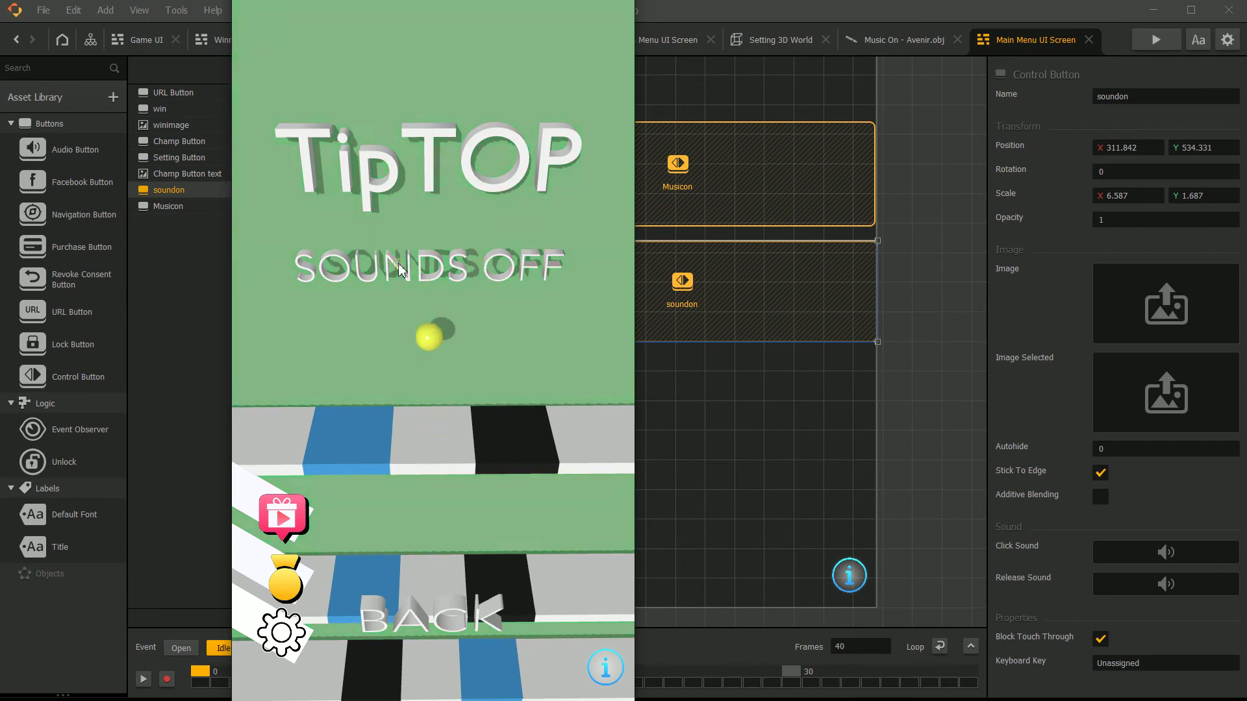
click(487, 334)
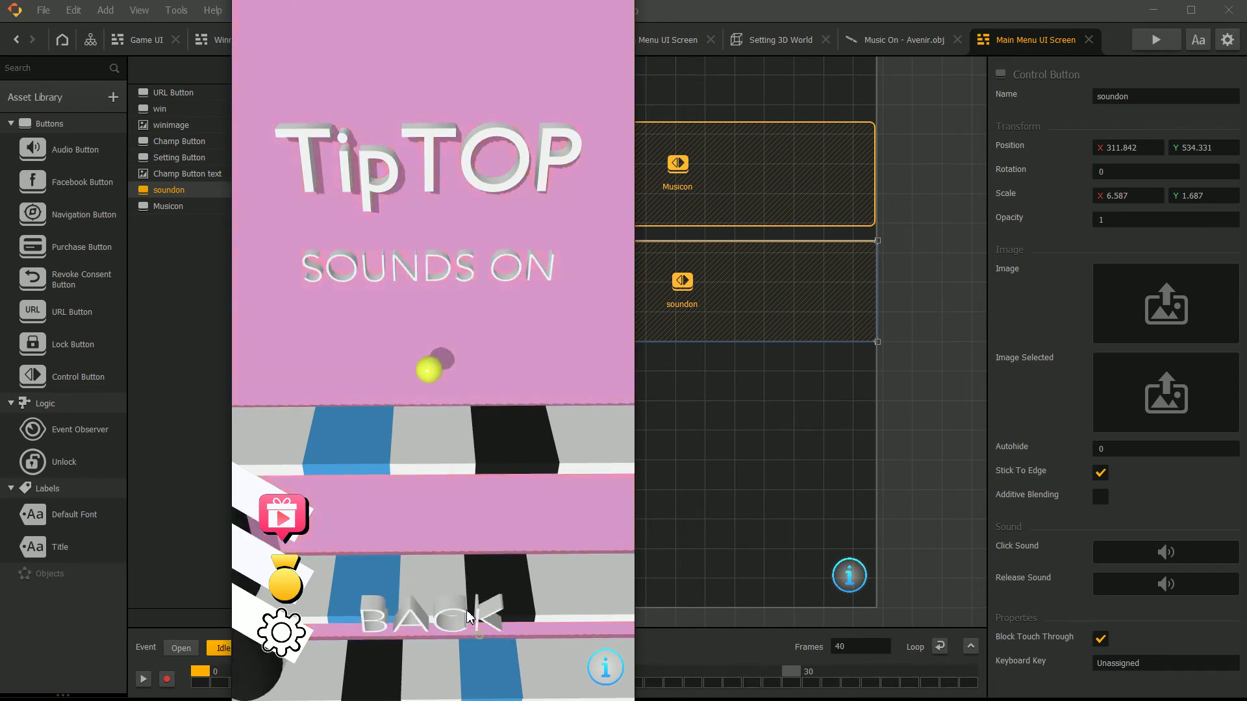
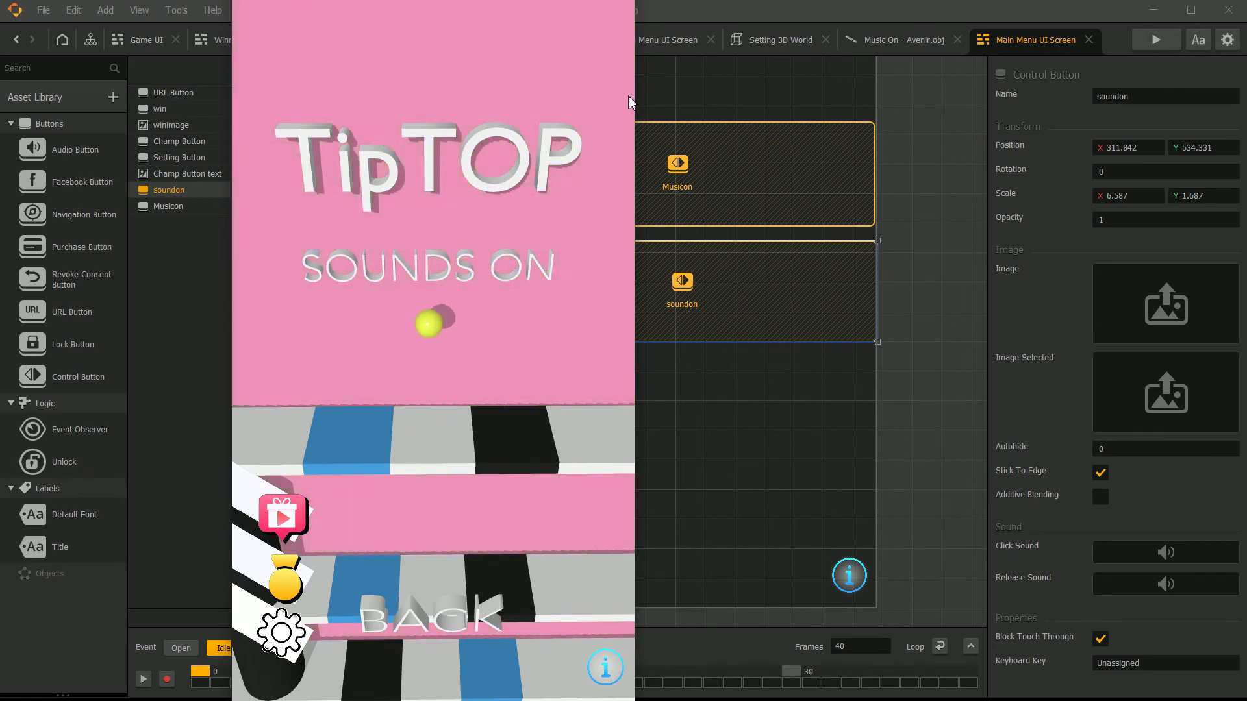
Close the preview and the Main Menu UI Screen editor, and move that screen's node beside Setting 3D World on the project map.
click(595, 3)
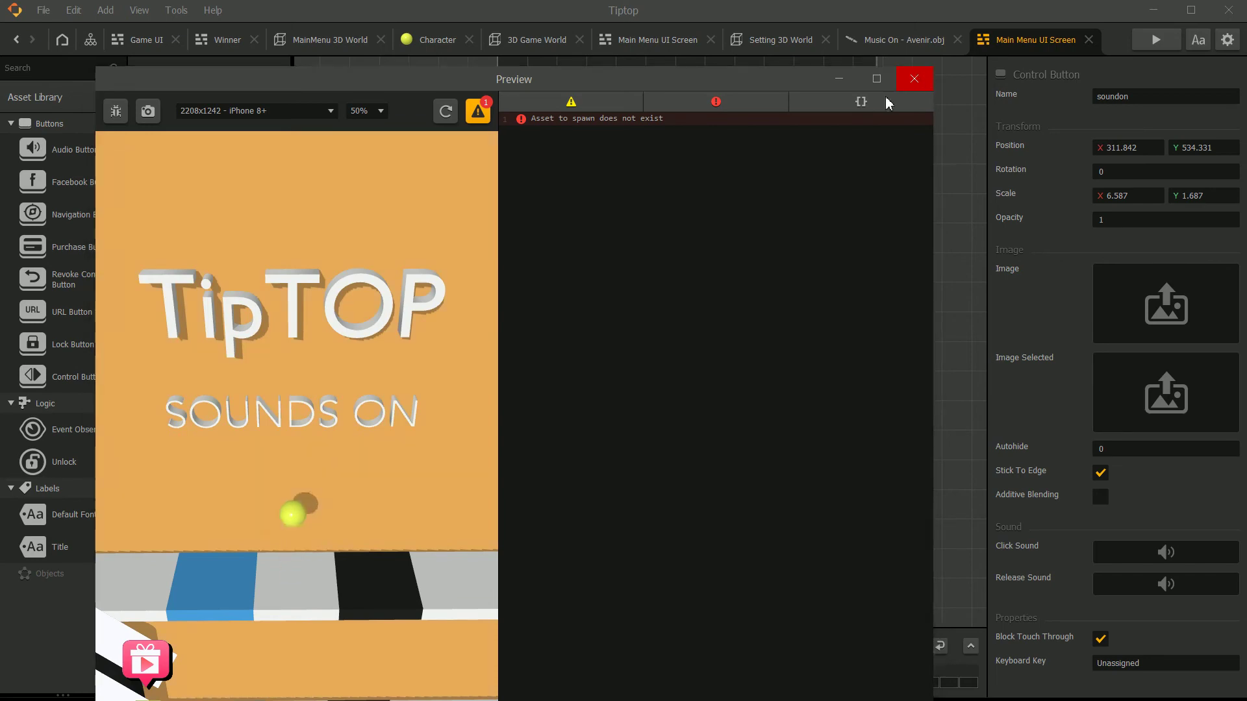
click(925, 80)
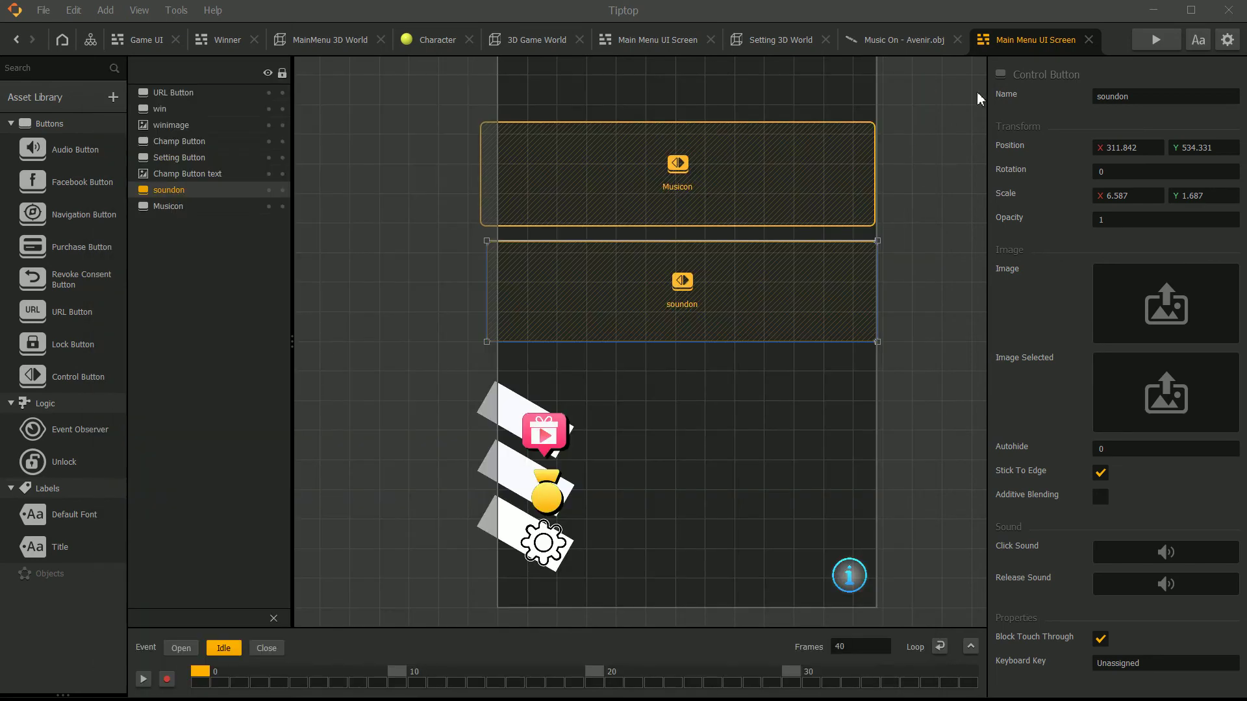
click(1088, 40)
drag(467, 294, 528, 308)
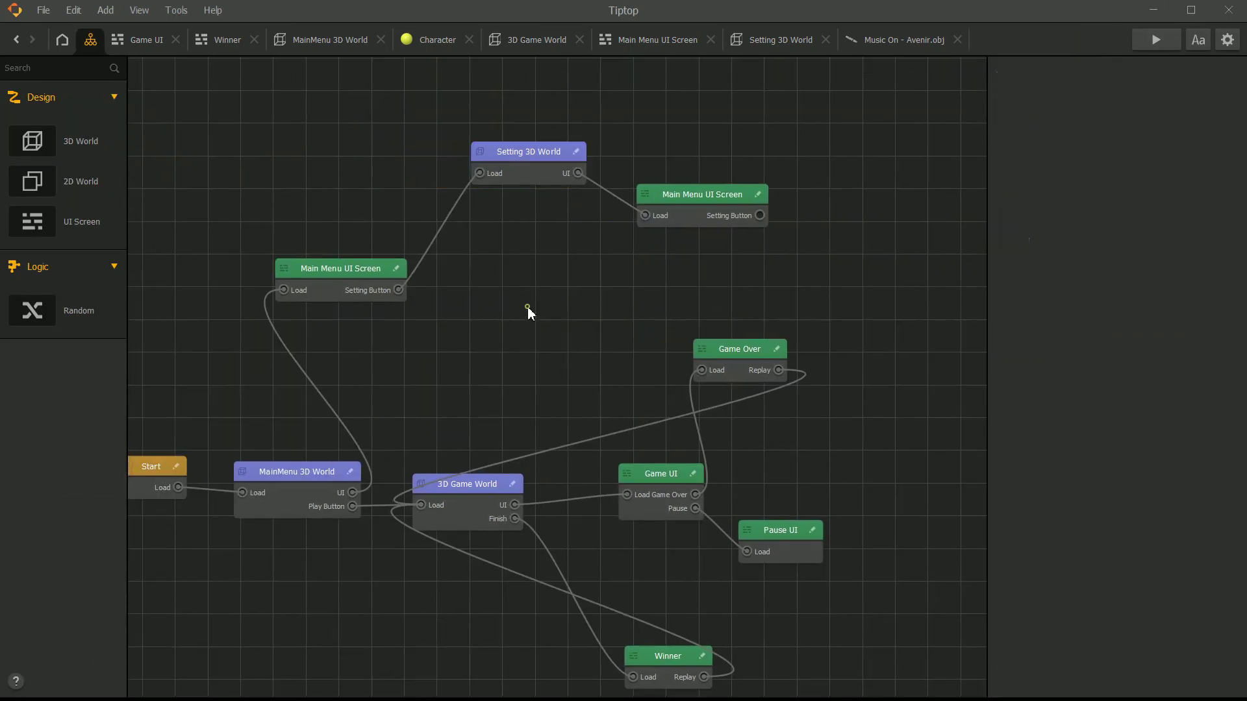
click(708, 196)
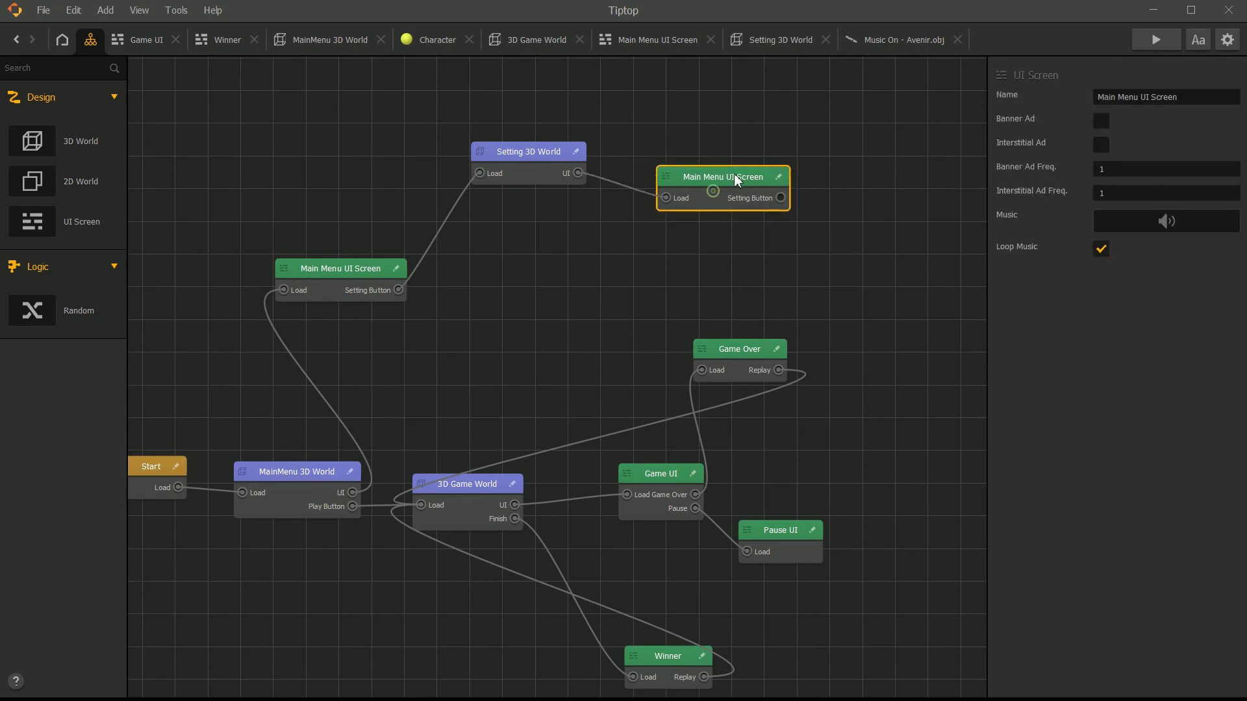
Open the Music On - Avenir.obj logic from Setting 3D World and spread out its UI Button and Remove nodes.
double_click(539, 149)
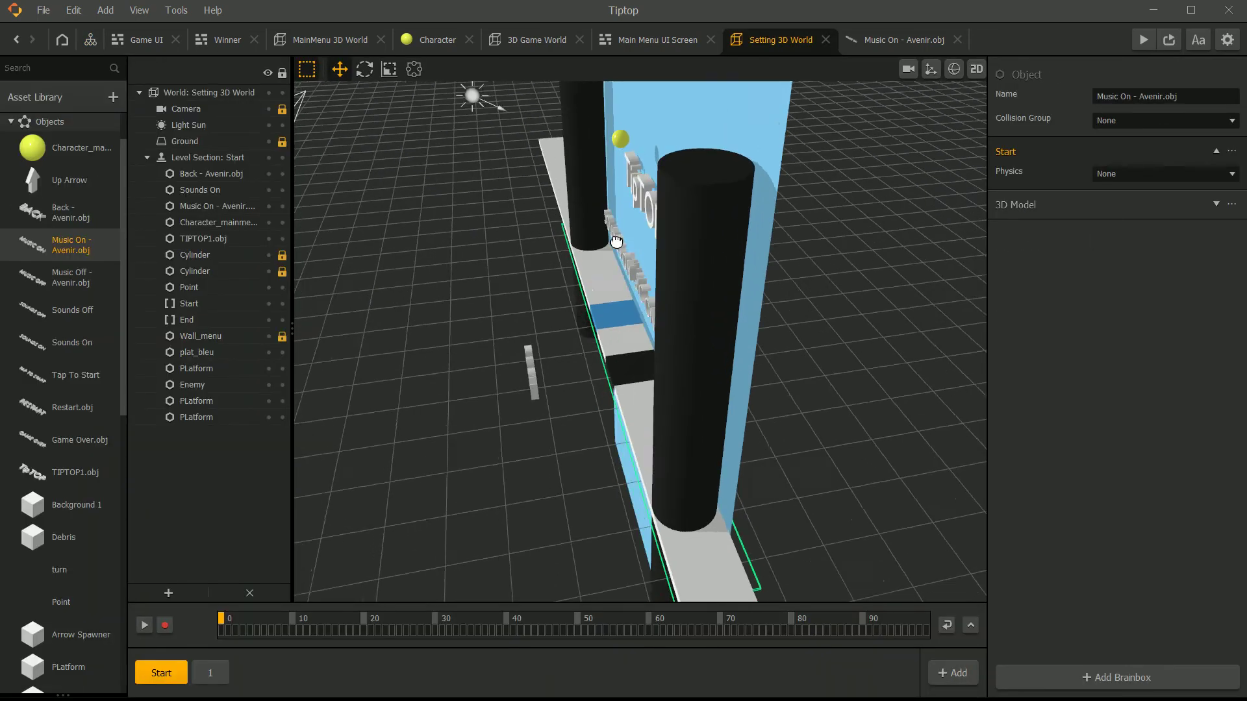
double_click(57, 245)
drag(569, 216, 588, 201)
middle_drag(686, 194, 403, 209)
drag(551, 189, 540, 127)
Assign Music Off - Avenir.obj as the asset of the Spawn node in the Music On object and save the choice.
click(692, 242)
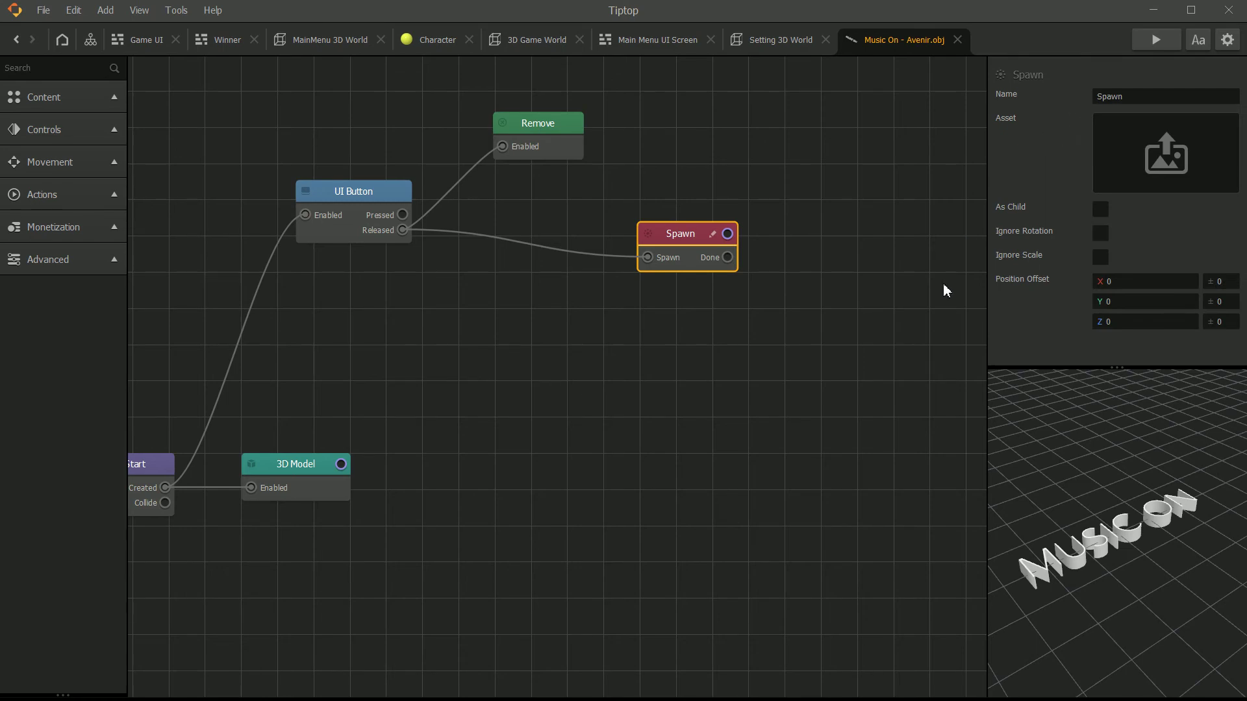
scroll(715, 261, up, 2)
mouse_move(1207, 123)
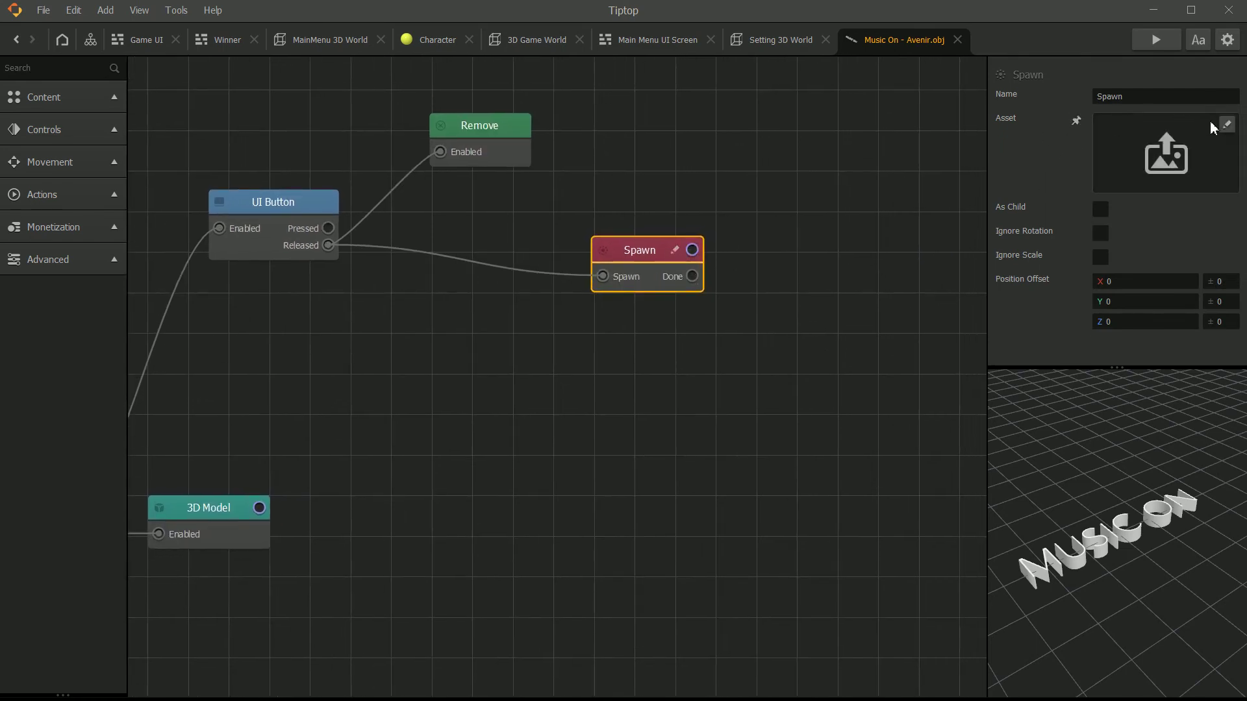
click(1227, 126)
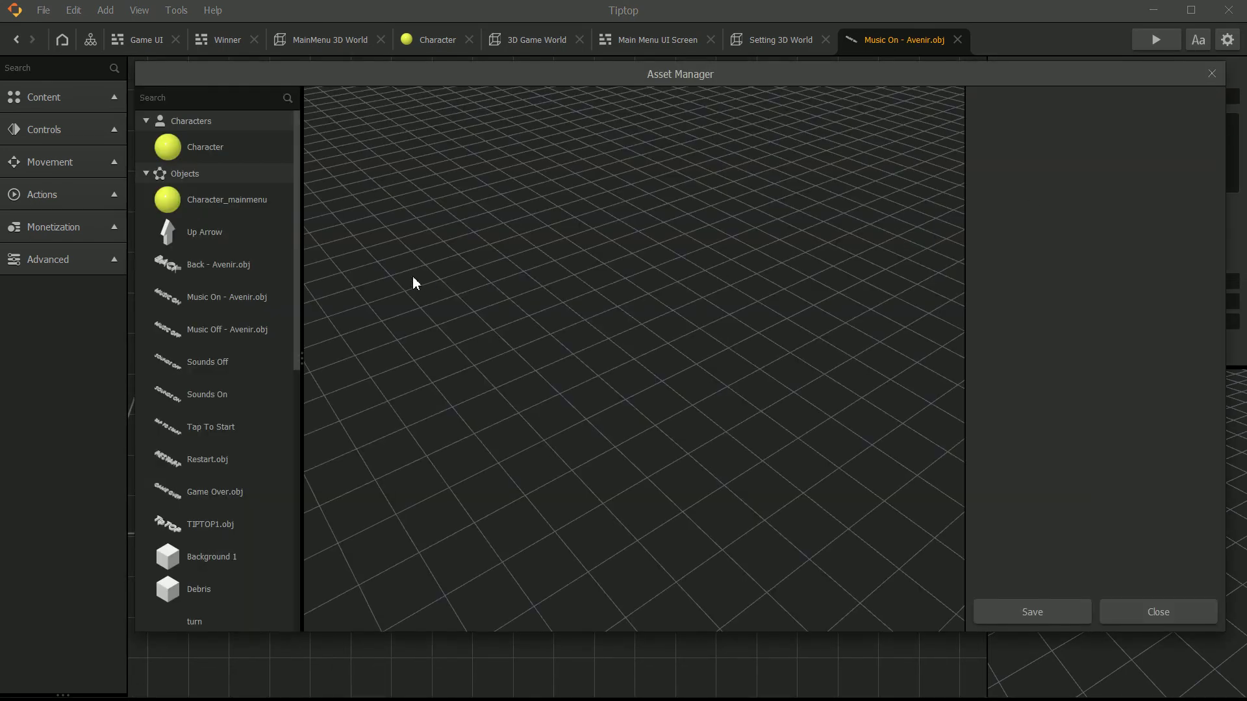
click(224, 335)
drag(628, 77, 467, 133)
drag(70, 390, 179, 417)
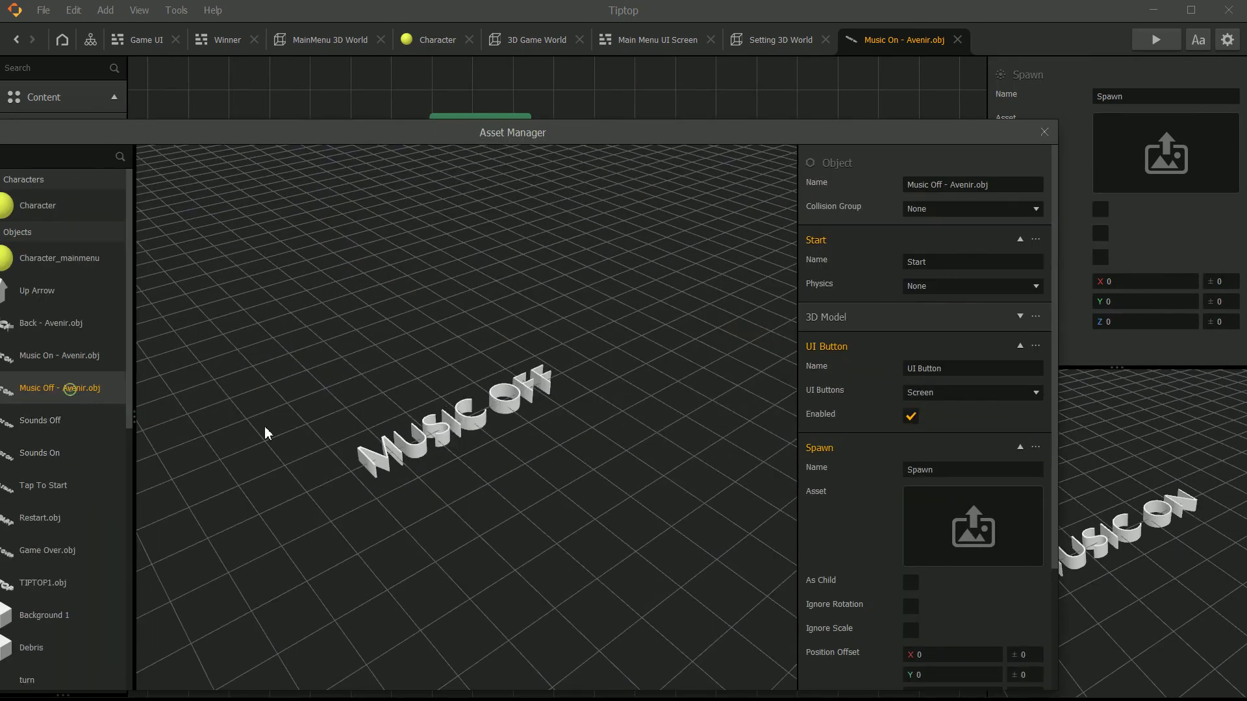
click(618, 119)
drag(632, 142, 621, 0)
scroll(854, 308, down, 3)
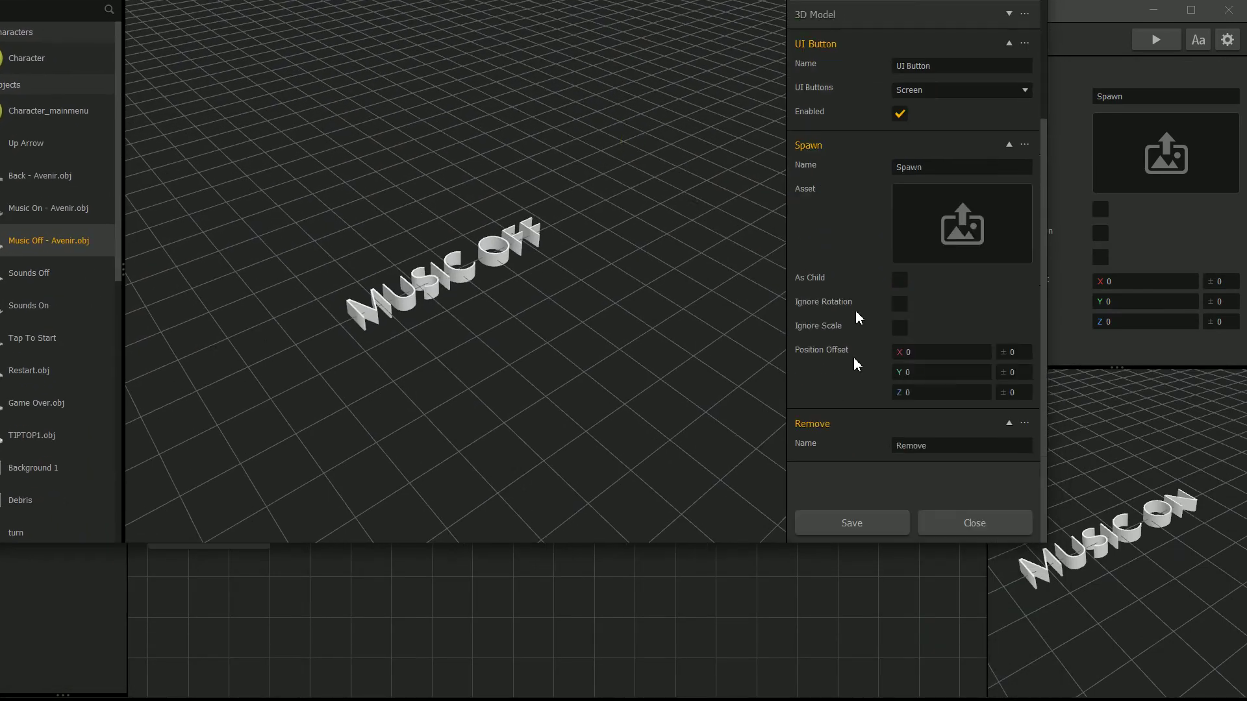
click(864, 522)
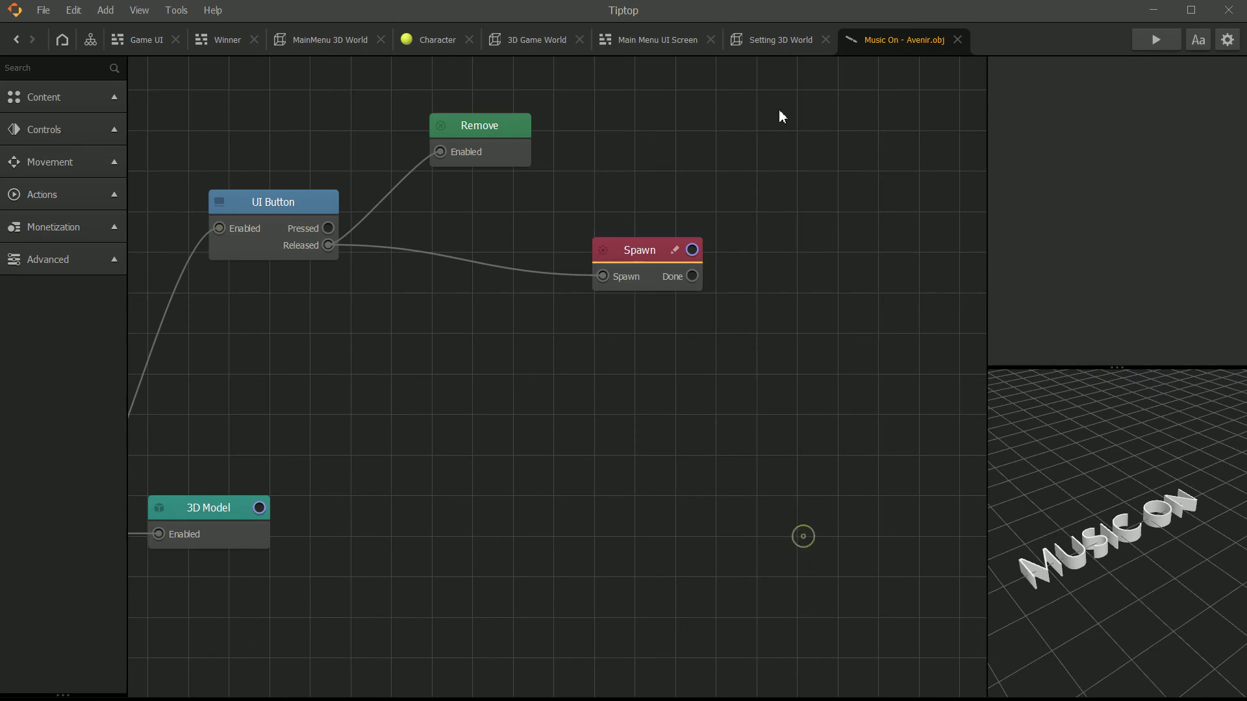
Open the Sounds On object's logic and check which asset its Spawn node uses in the Asset Manager.
click(780, 43)
click(874, 41)
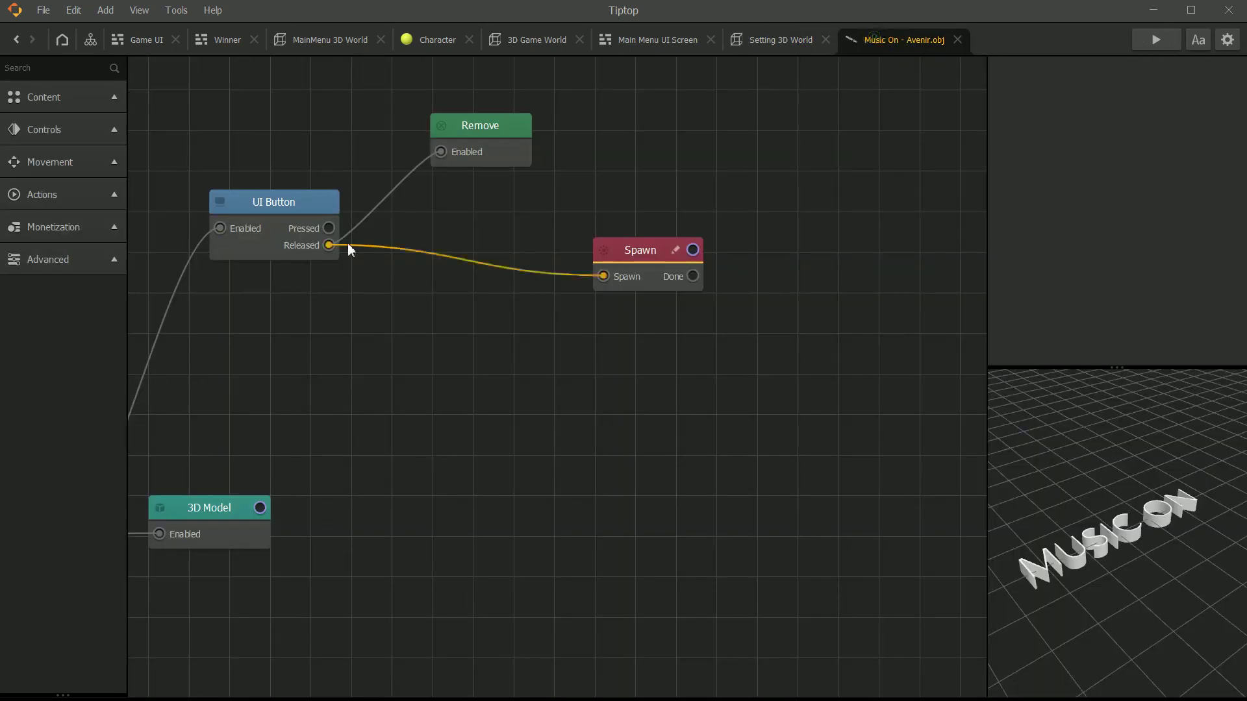
click(782, 40)
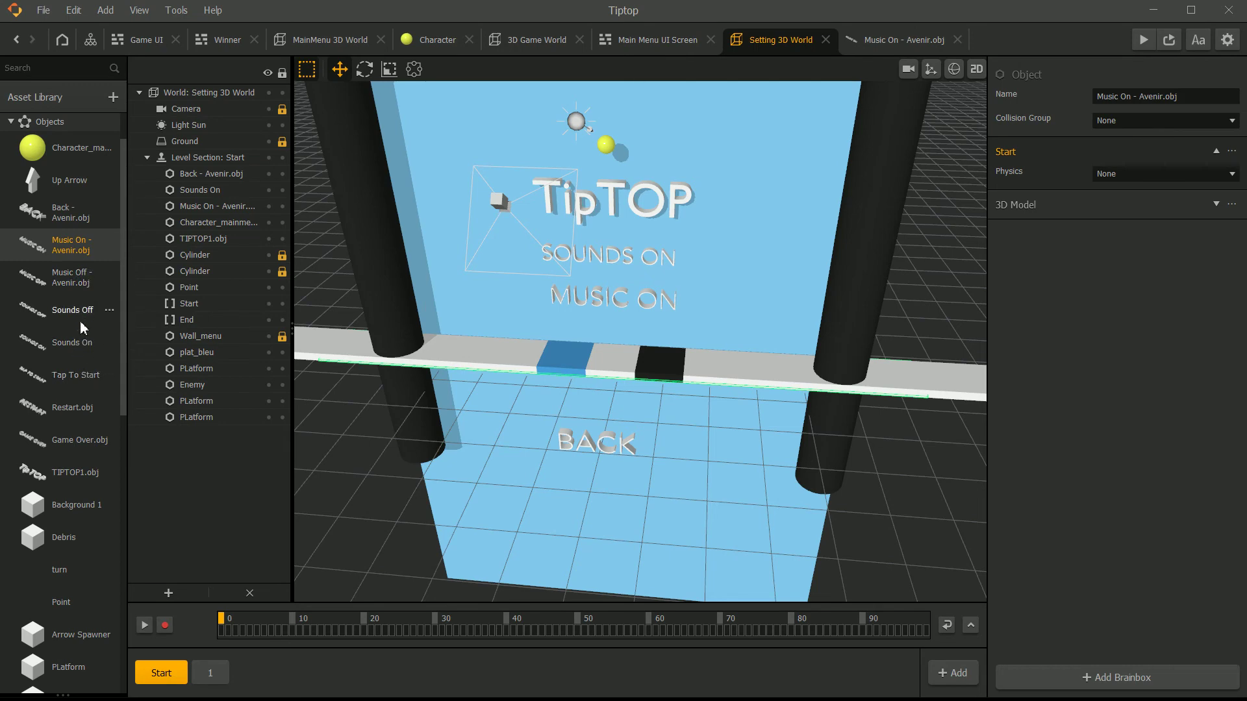
click(94, 343)
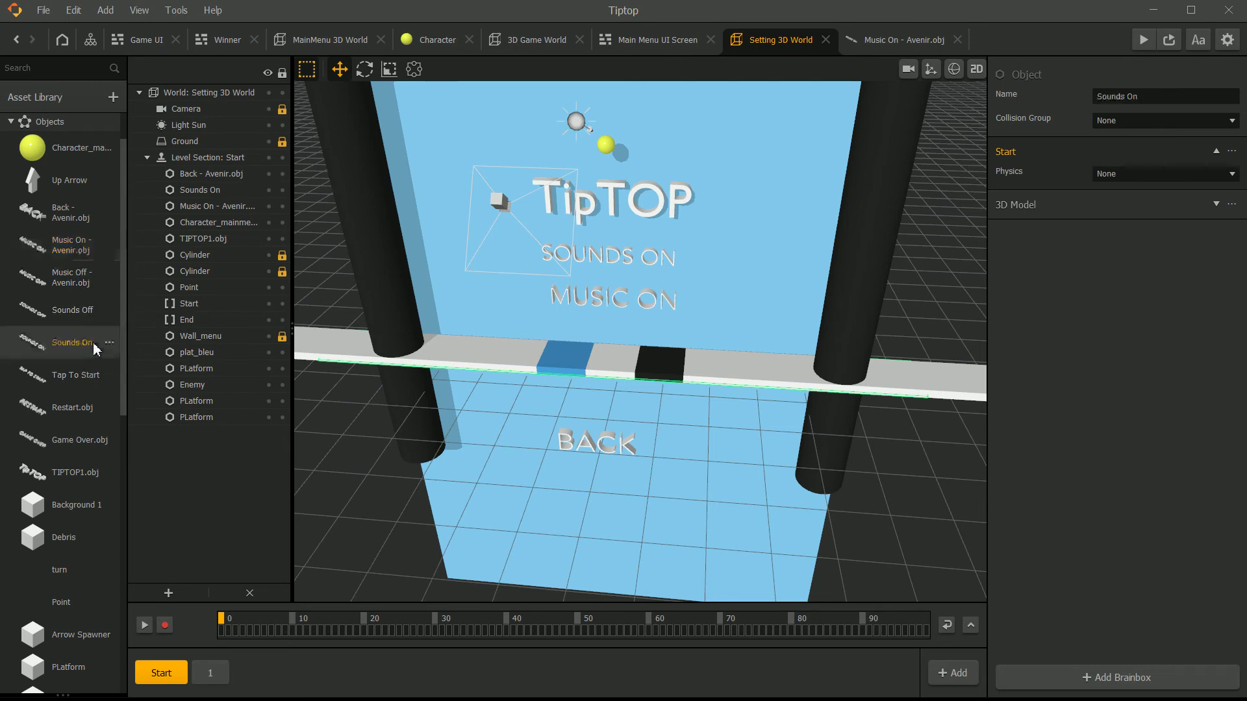
double_click(94, 345)
click(869, 143)
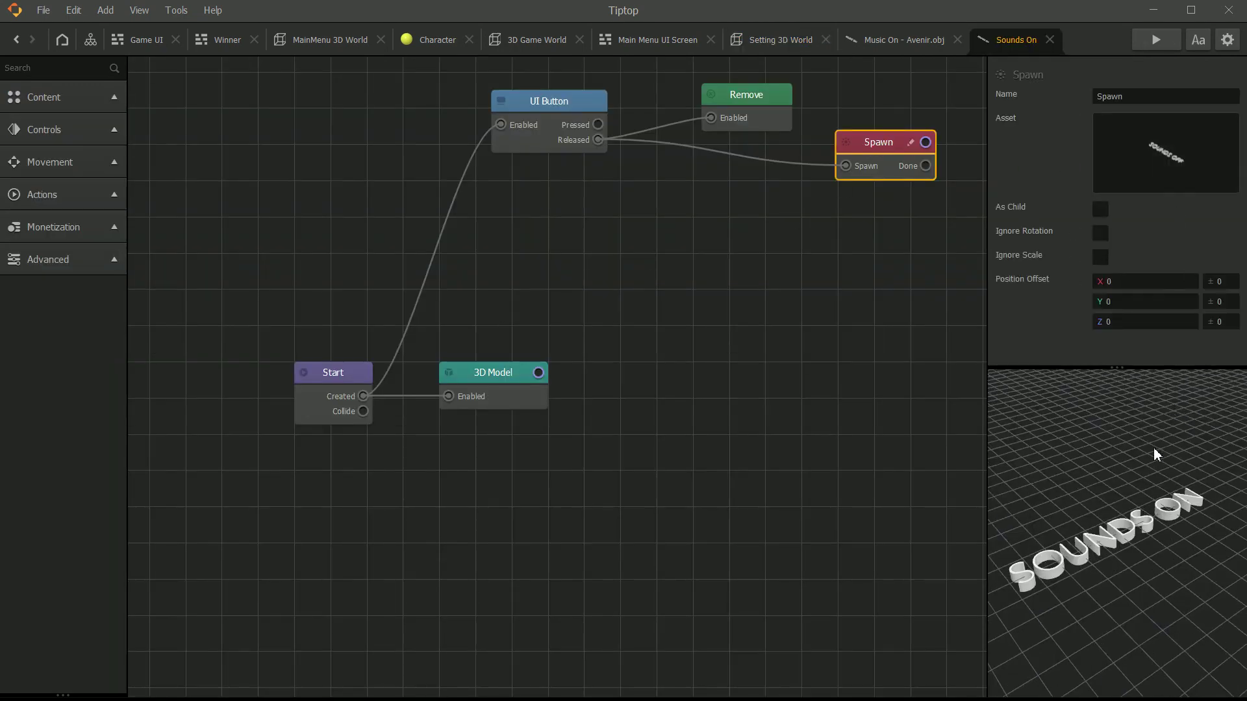
scroll(1157, 453, up, 3)
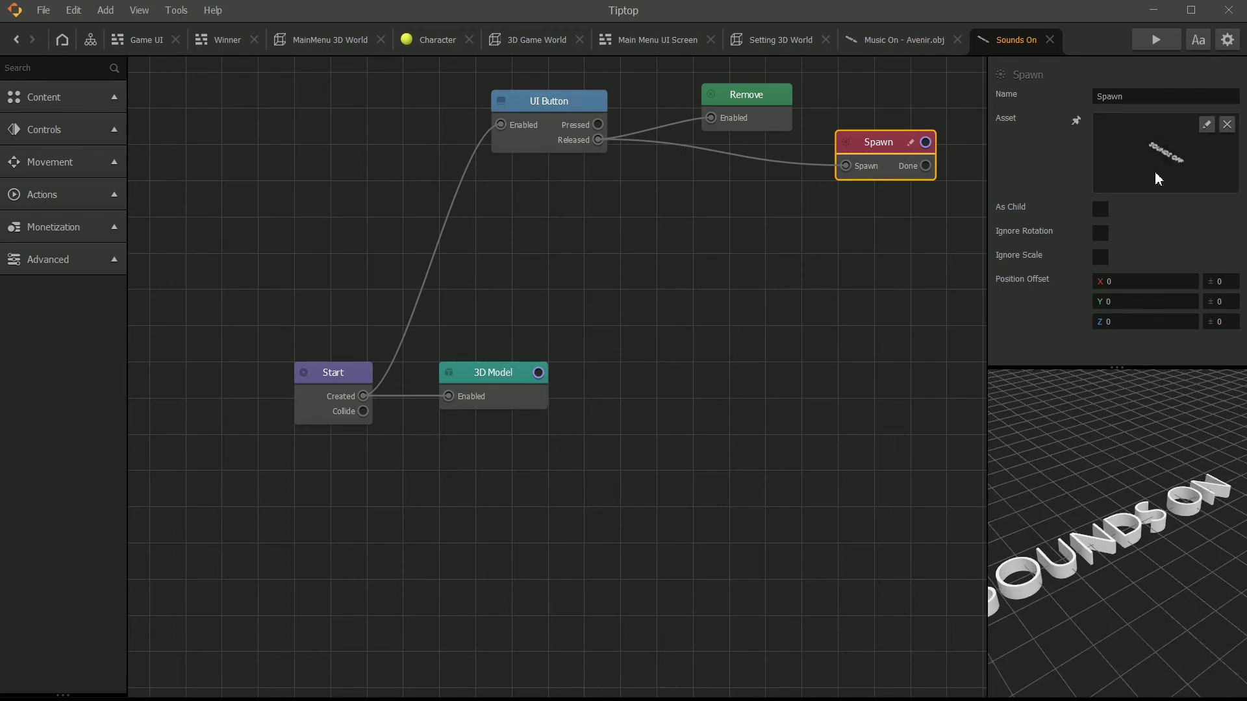
click(1205, 126)
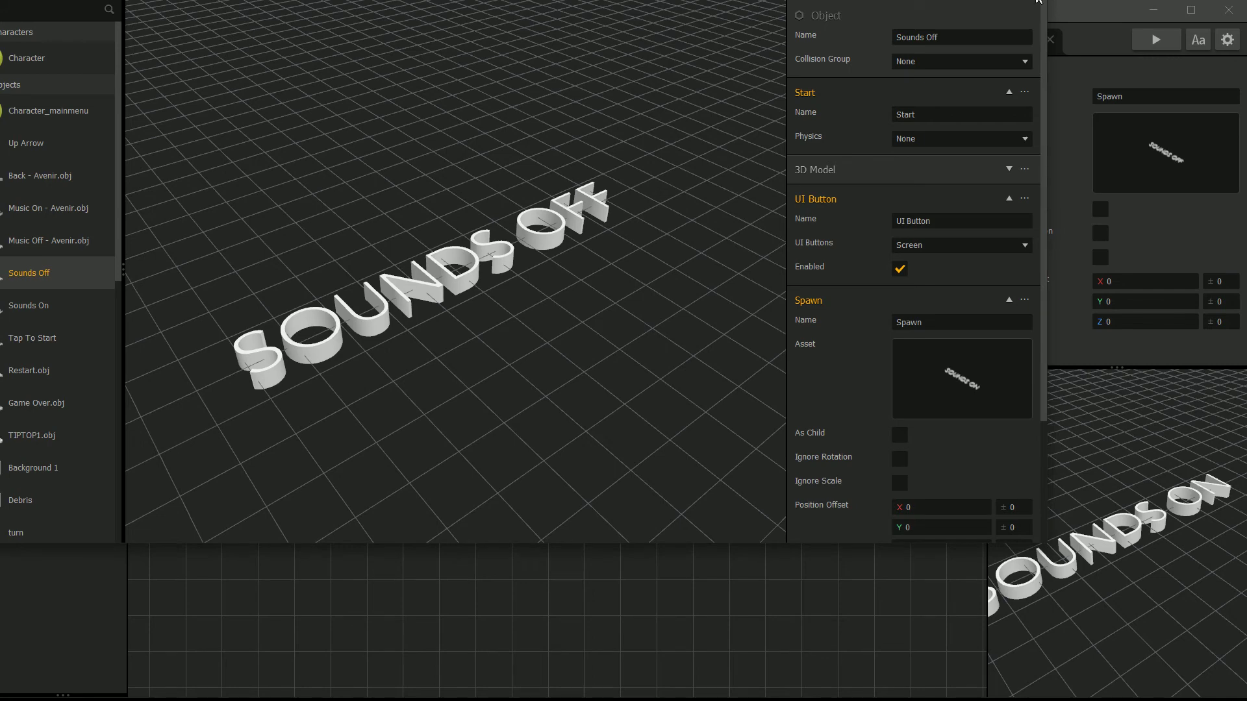
drag(554, 1, 406, 159)
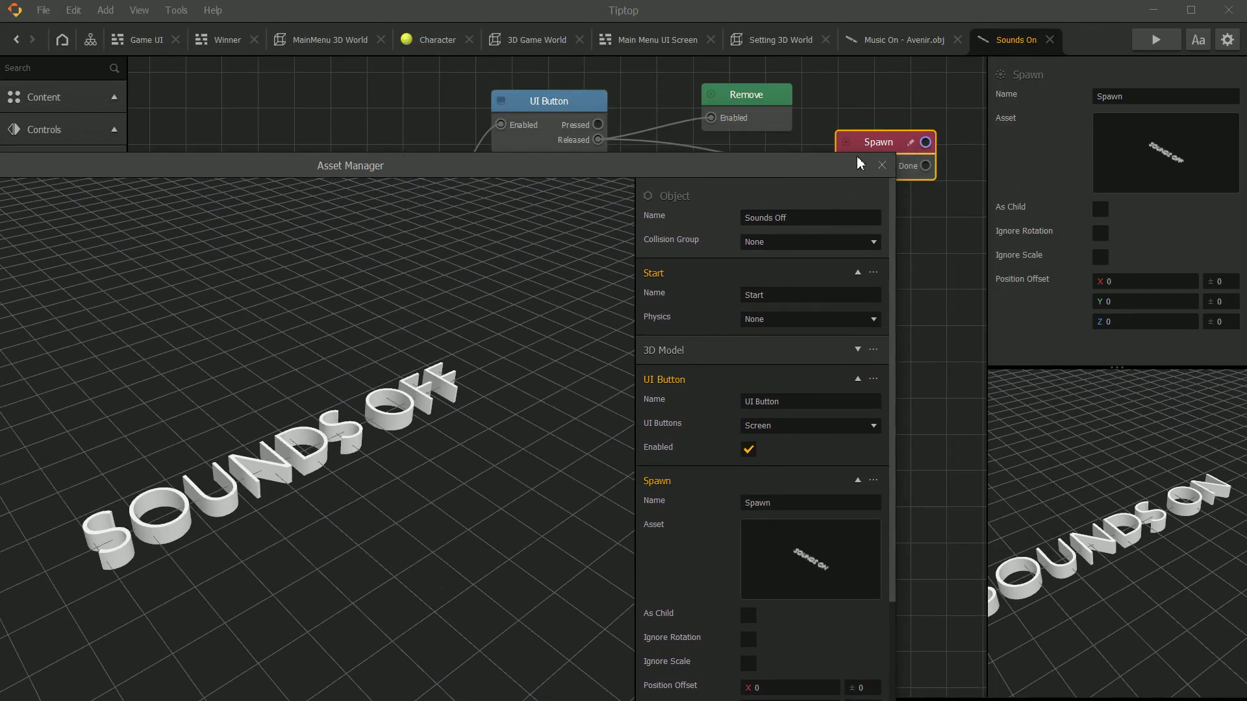
click(887, 166)
Save the project, run the game preview and test the Sounds and Music toggles on its settings screen.
click(43, 9)
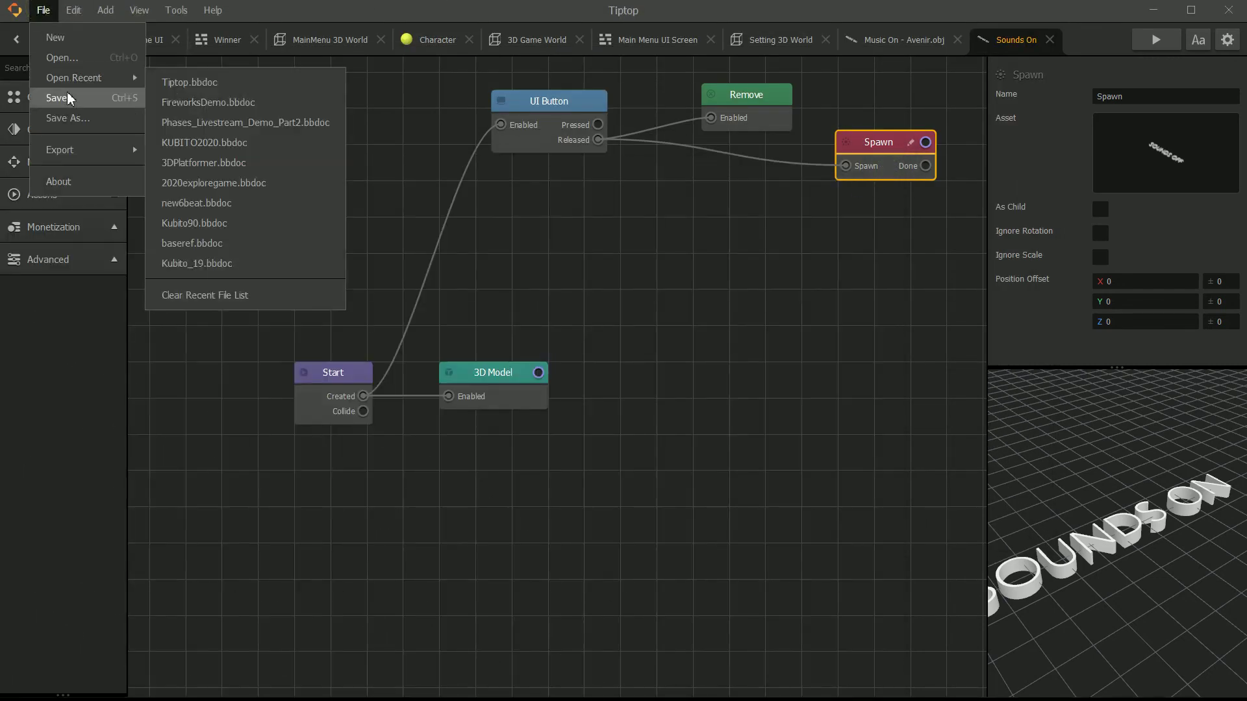
click(53, 95)
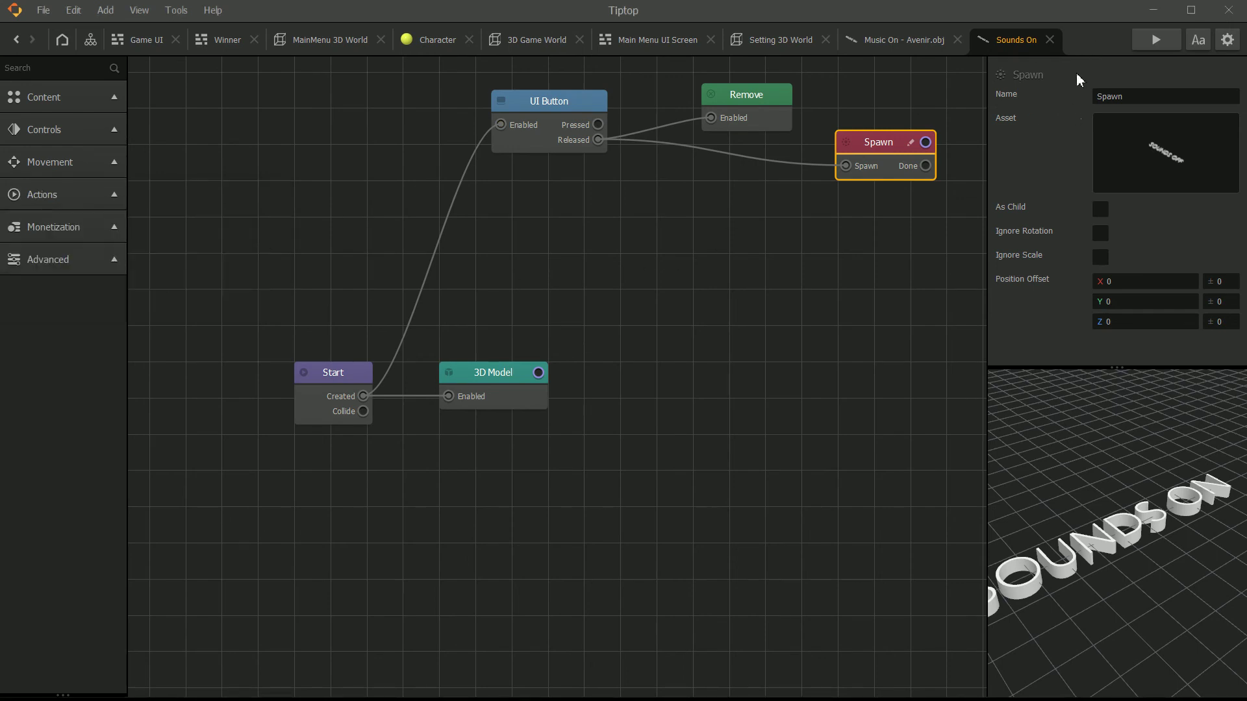
click(1149, 41)
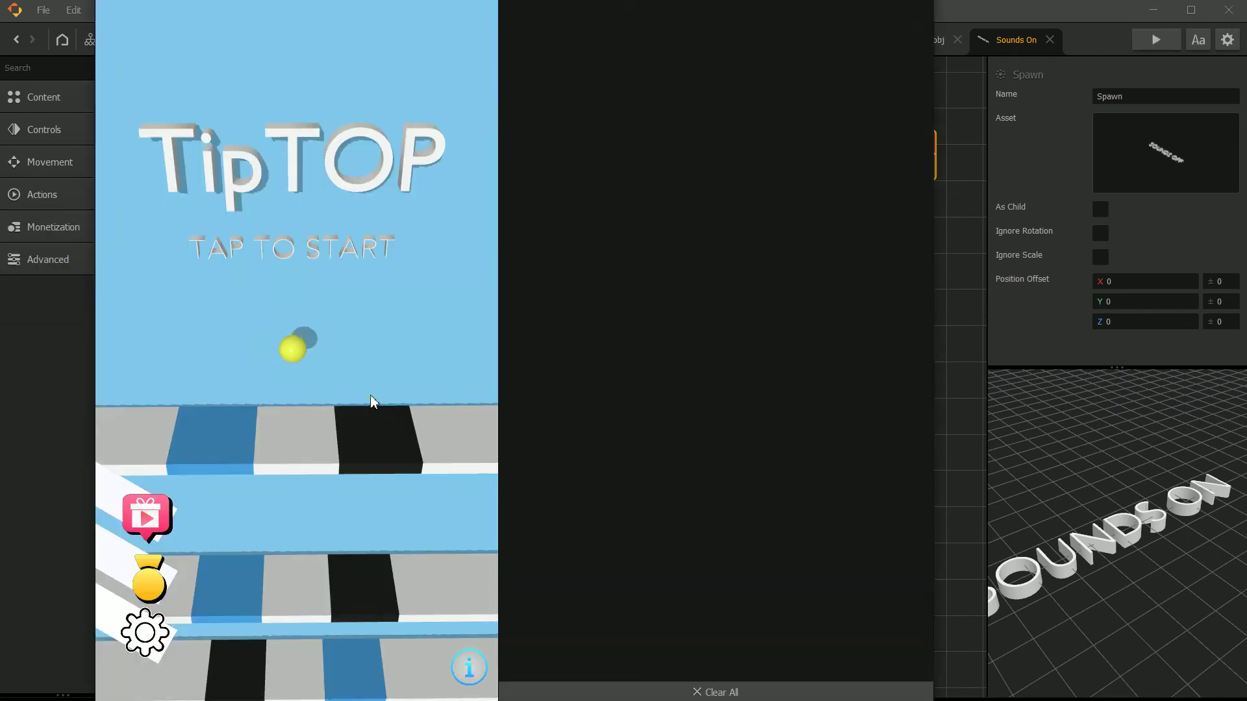
click(138, 631)
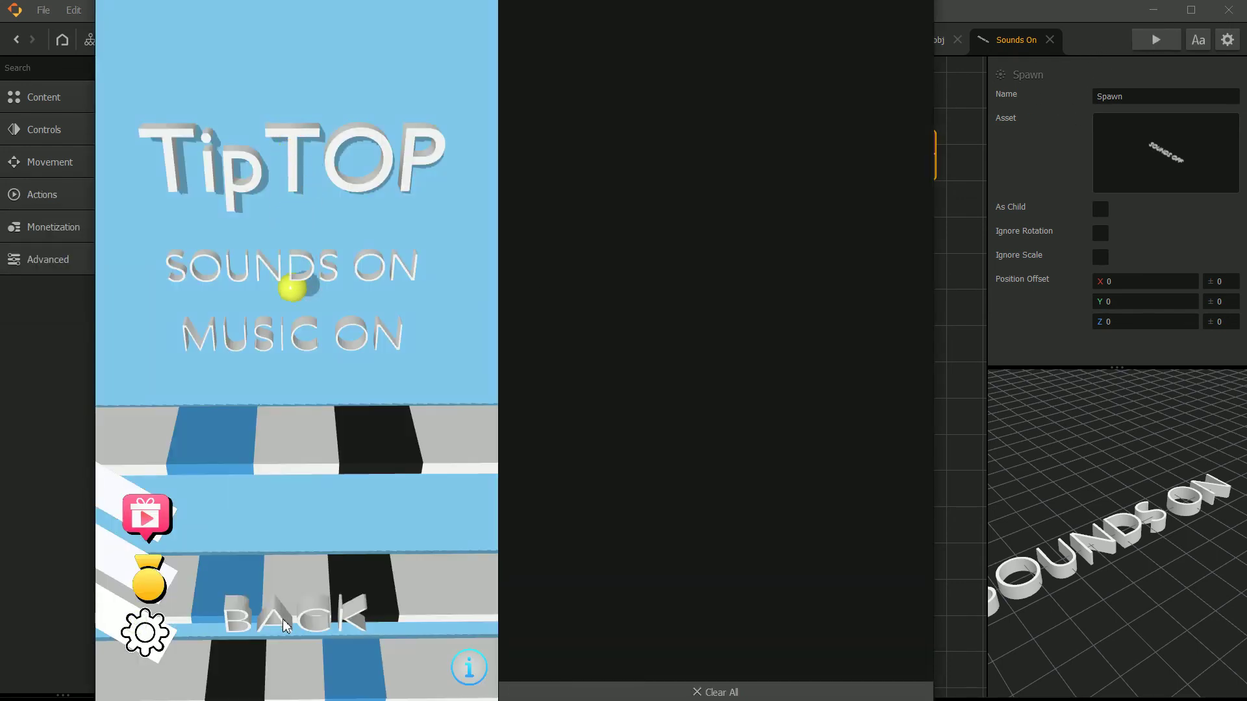
click(292, 267)
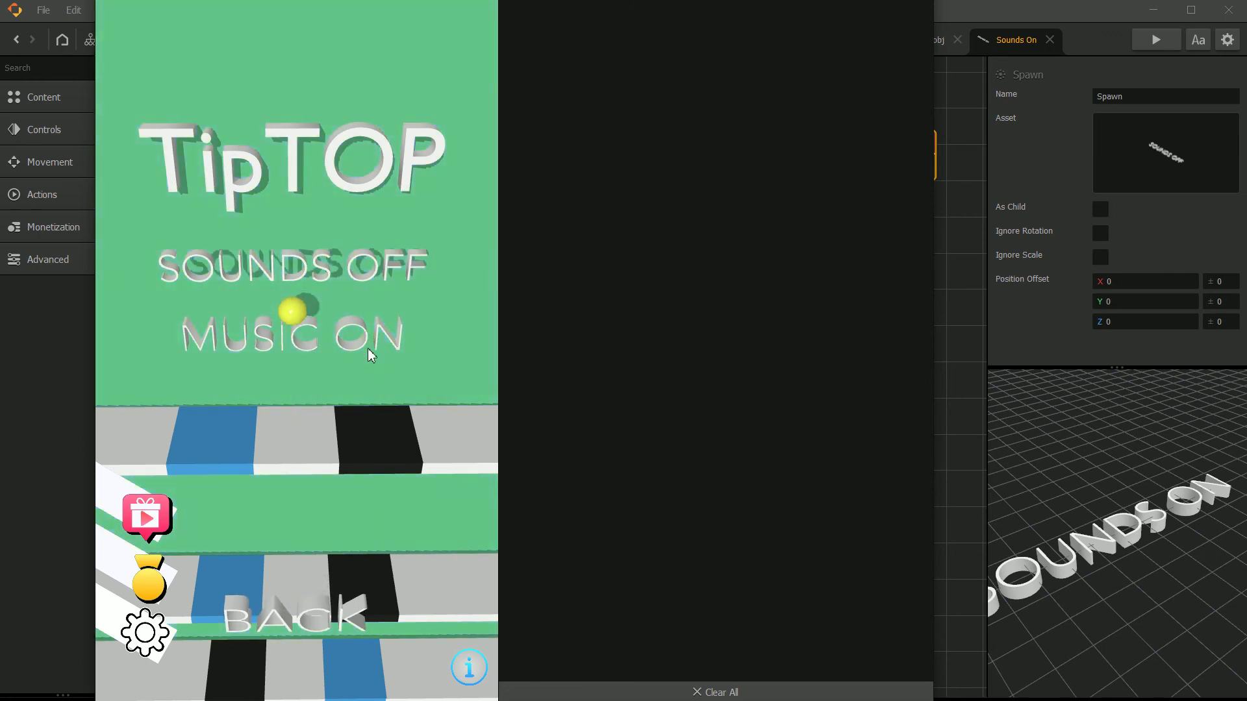
click(327, 334)
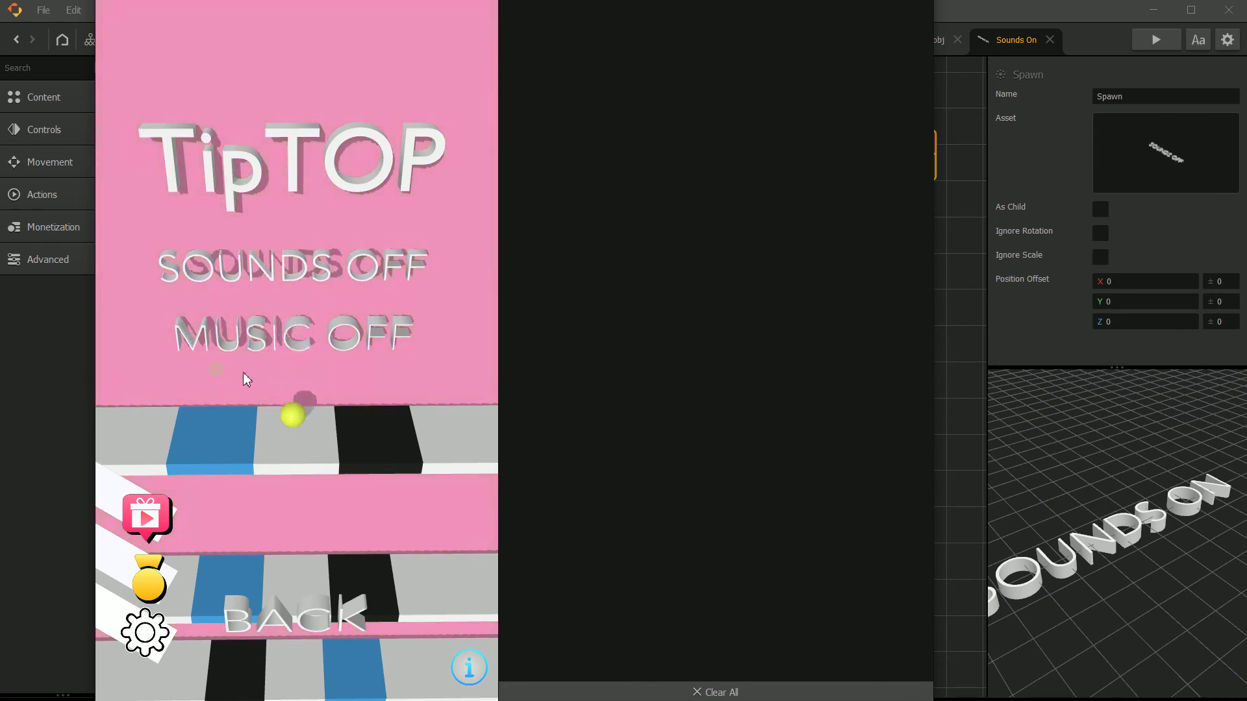
click(291, 276)
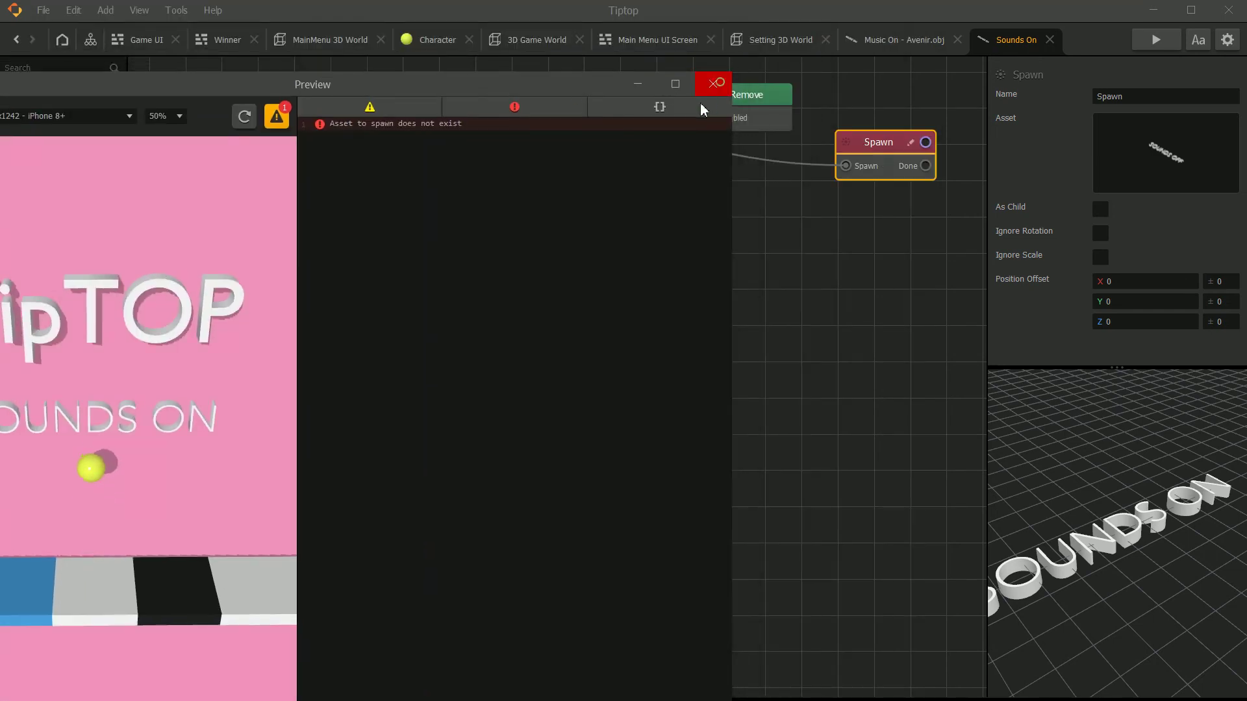
Close the preview, move the Sounds On object's Spawn node below Remove, and check which control its UI Button node uses.
click(722, 87)
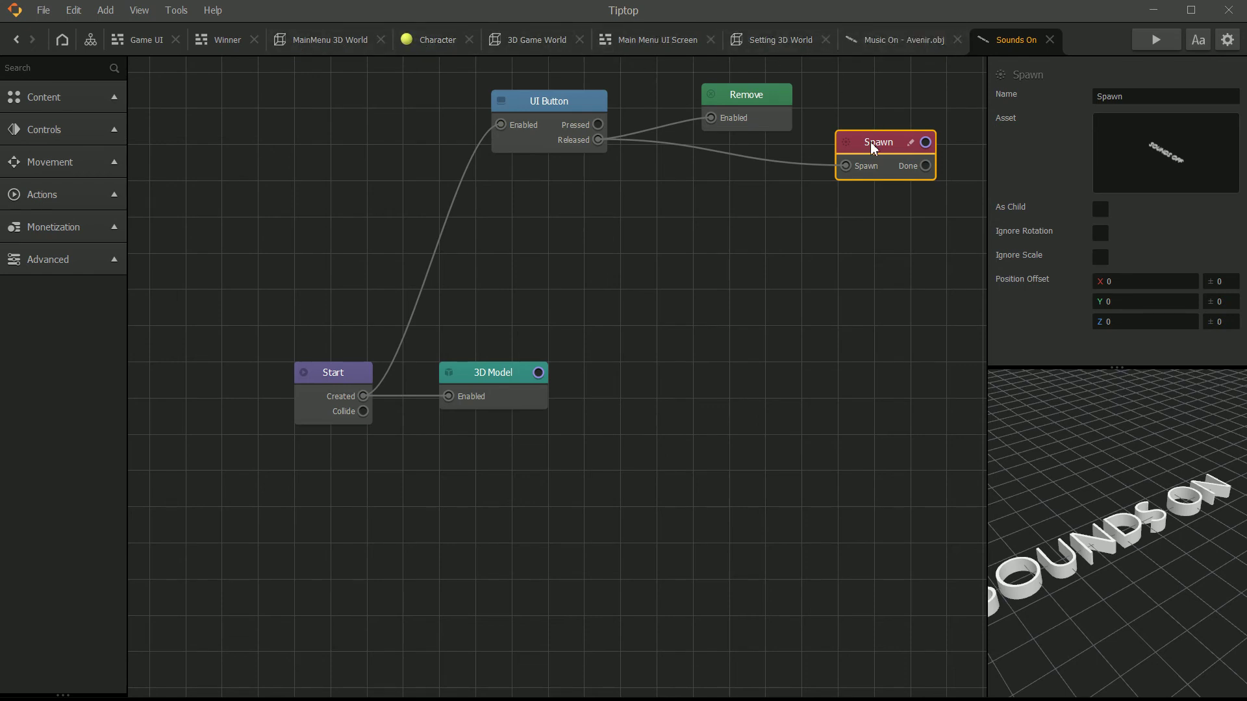
drag(853, 141, 715, 227)
click(544, 126)
click(1171, 122)
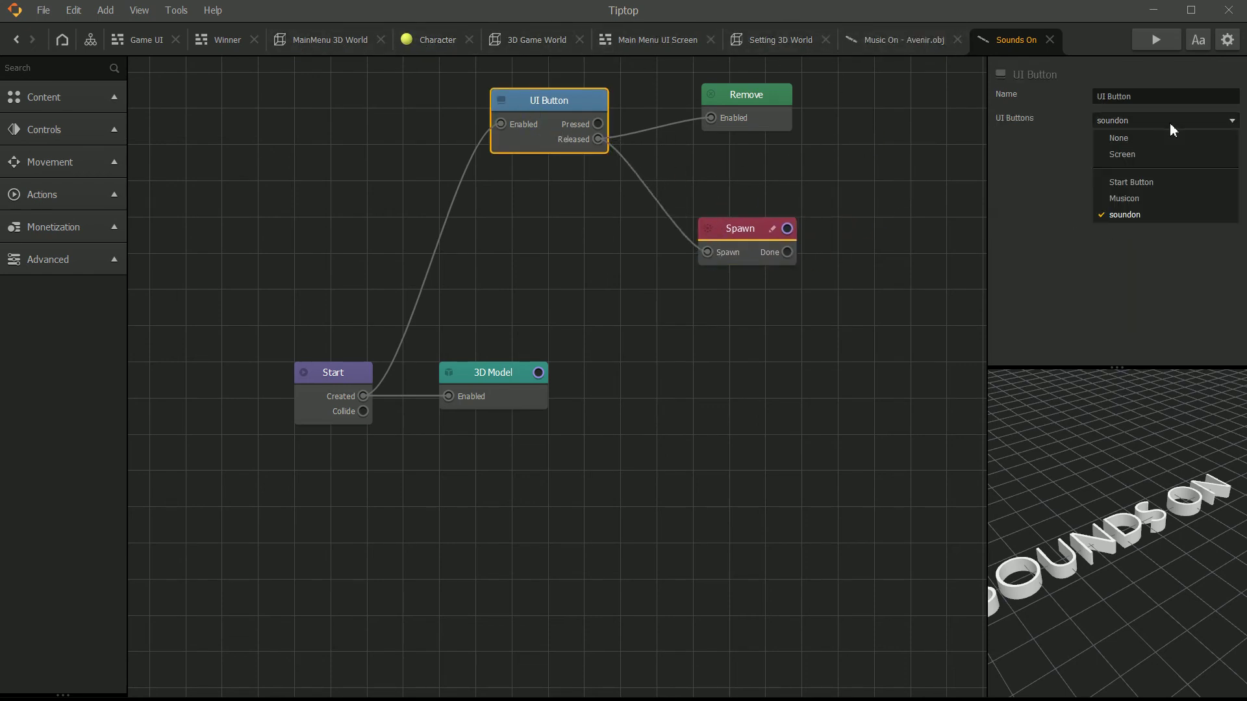
click(1170, 123)
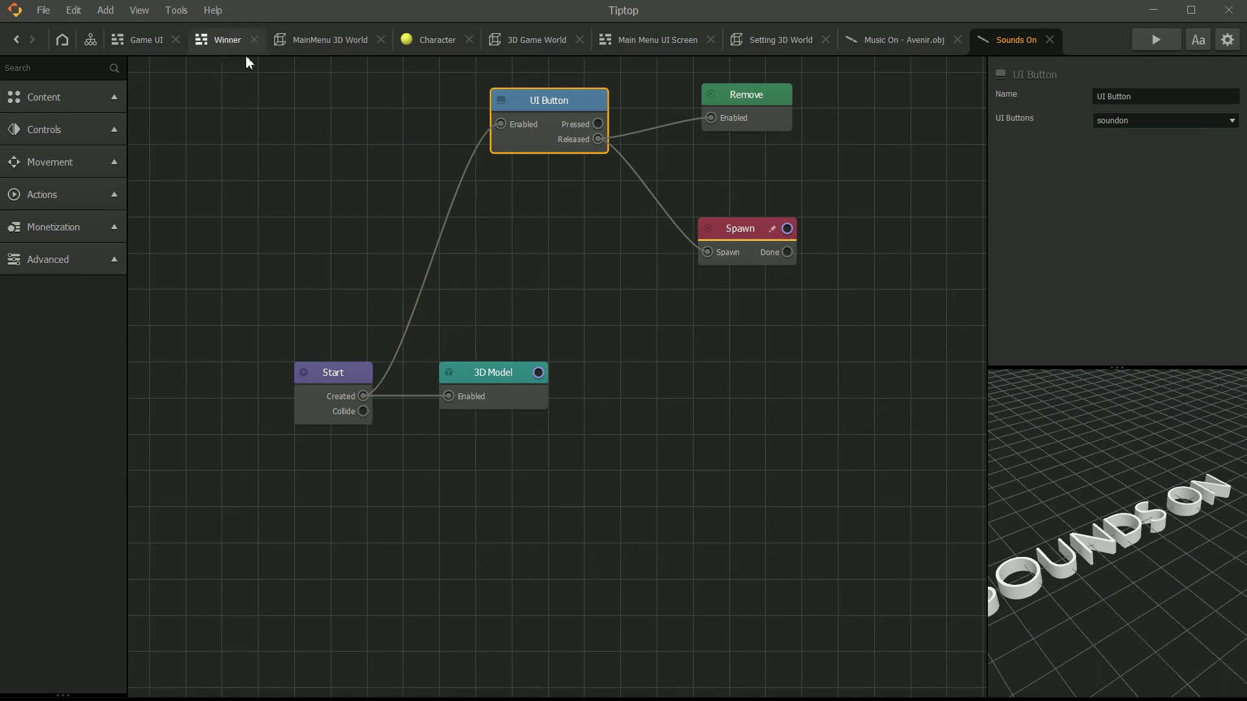
Open the 3D Game World from the project map and examine its cylinders and platforms from several angles.
click(148, 43)
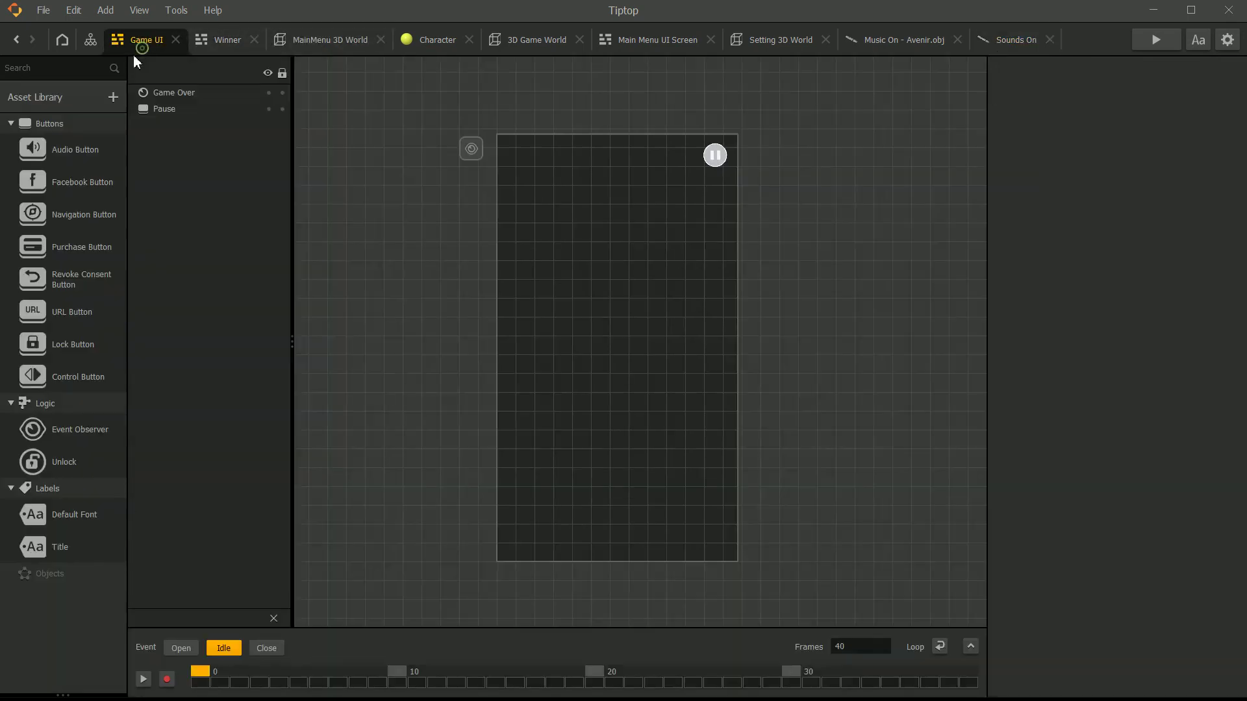
click(91, 41)
drag(617, 382, 571, 439)
drag(566, 102, 521, 224)
drag(784, 125, 676, 222)
double_click(562, 413)
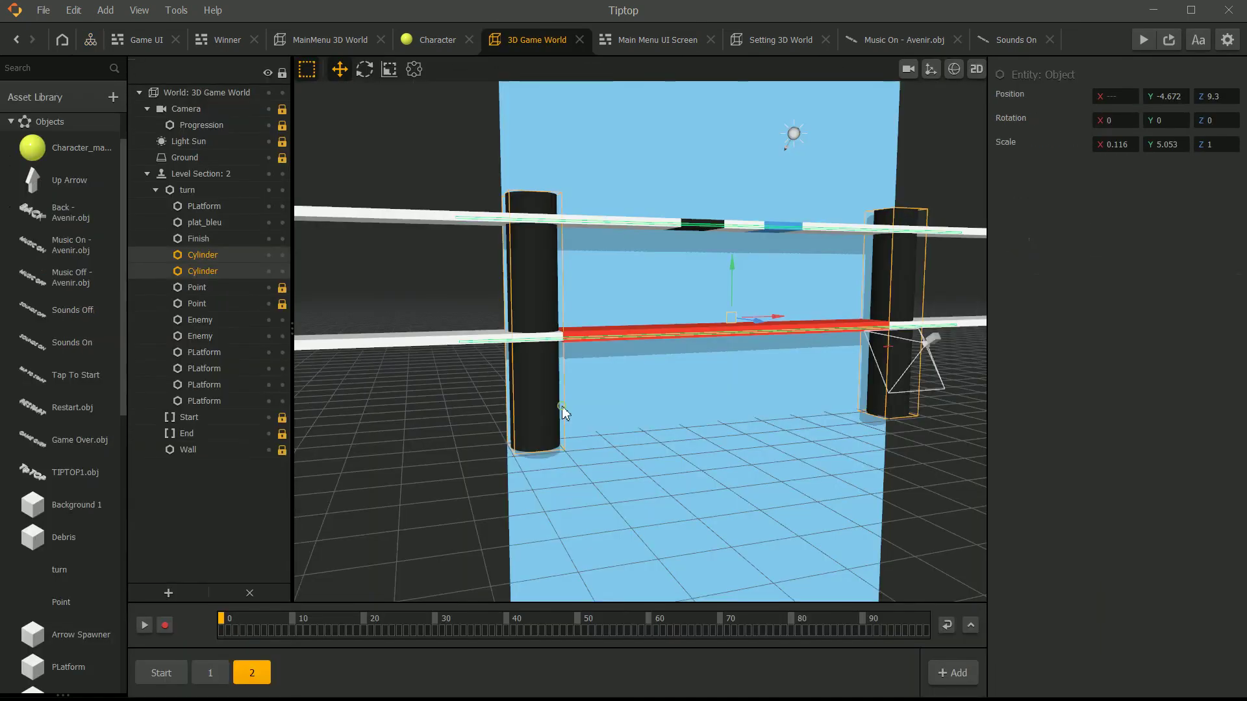
scroll(693, 368, up, 2)
middle_drag(773, 304, 582, 398)
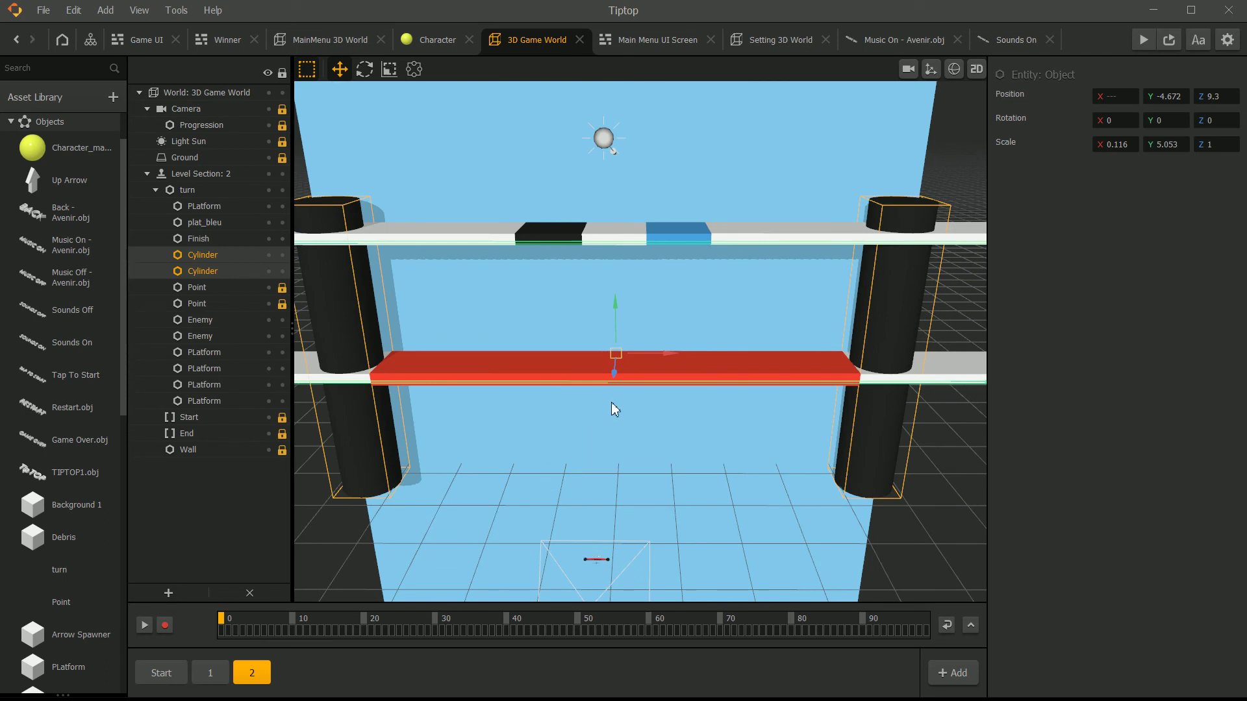
middle_drag(500, 358, 577, 388)
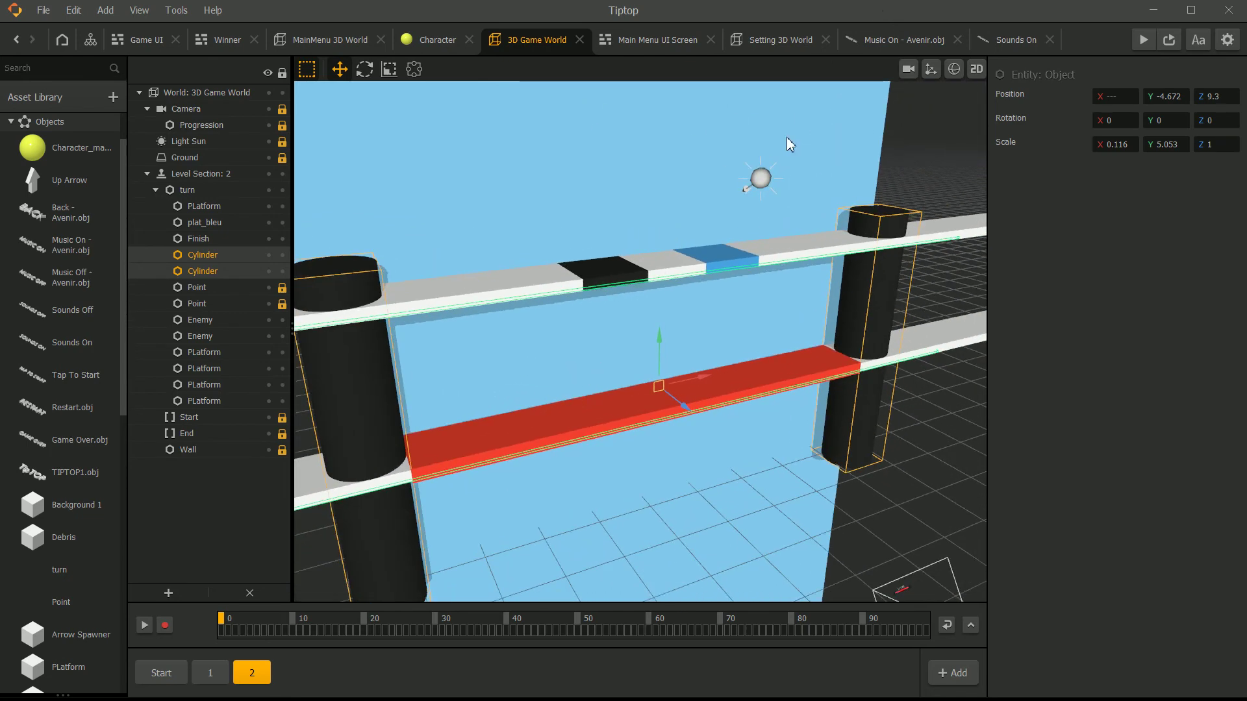
middle_drag(627, 409, 637, 387)
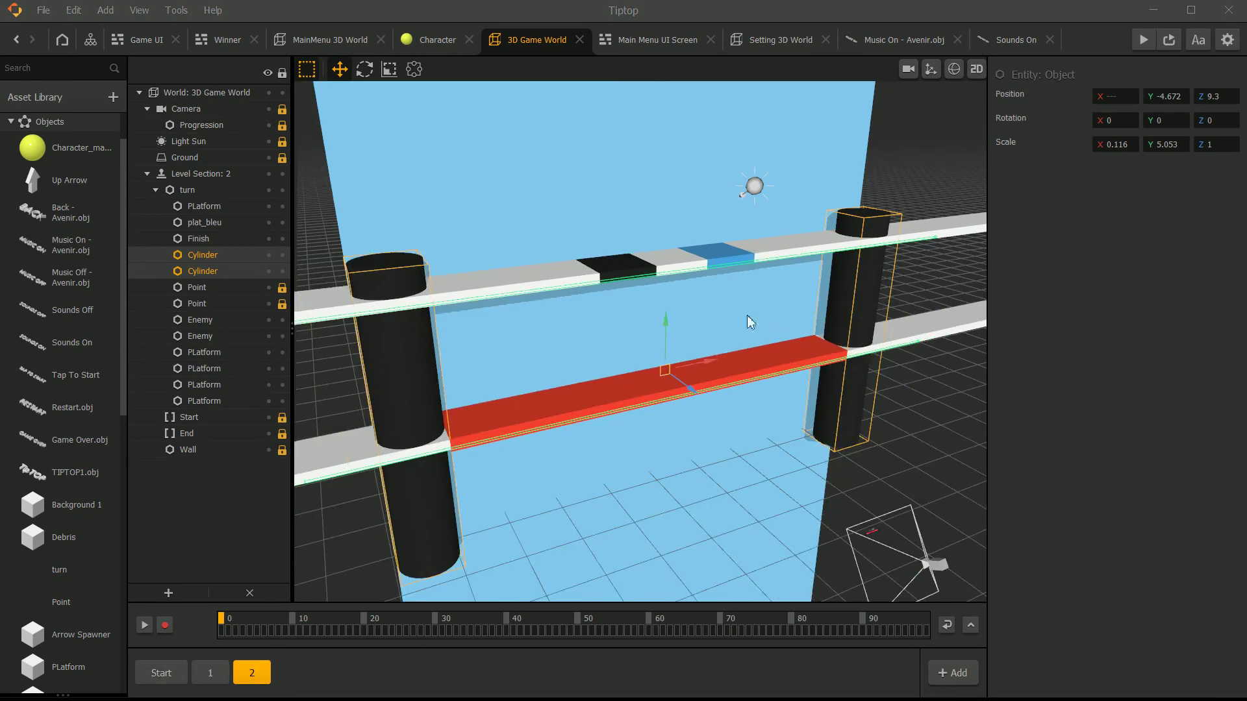
middle_drag(693, 320, 604, 352)
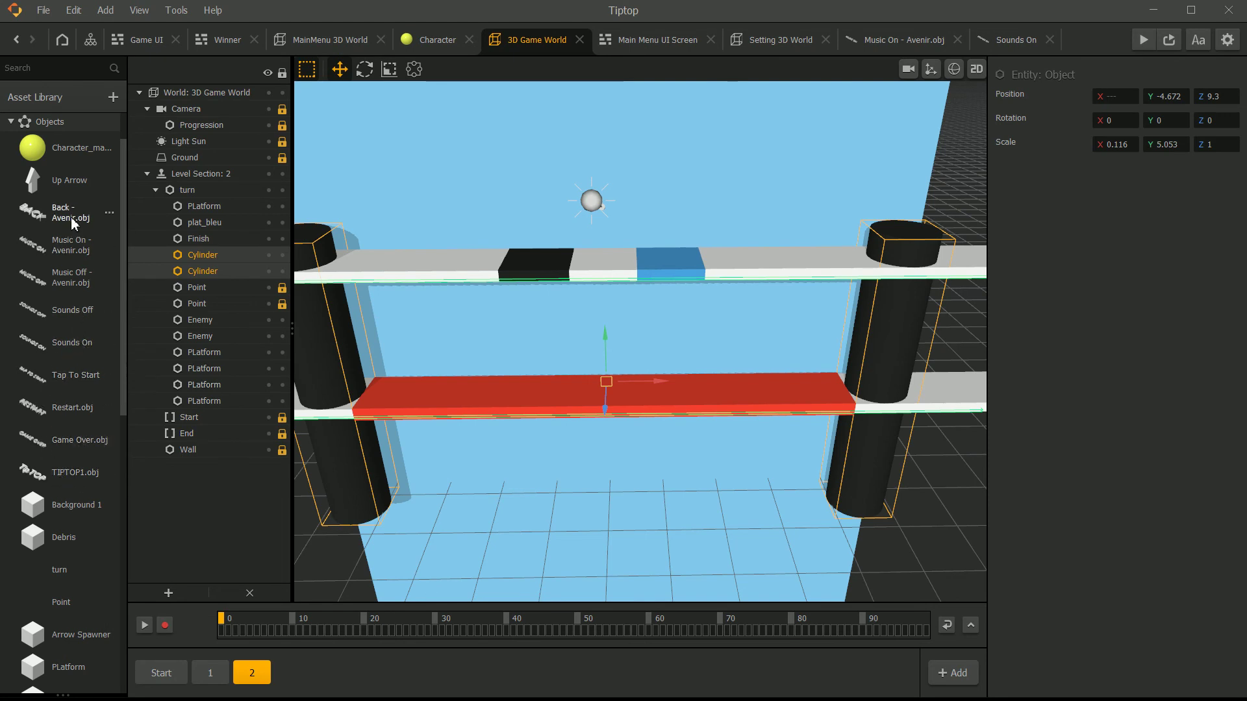
Open the Back - Avenir.obj logic, review the controls offered for its UI Button node, and return to the Sounds On object.
double_click(72, 219)
scroll(559, 260, up, 1)
middle_drag(575, 229, 559, 307)
click(584, 210)
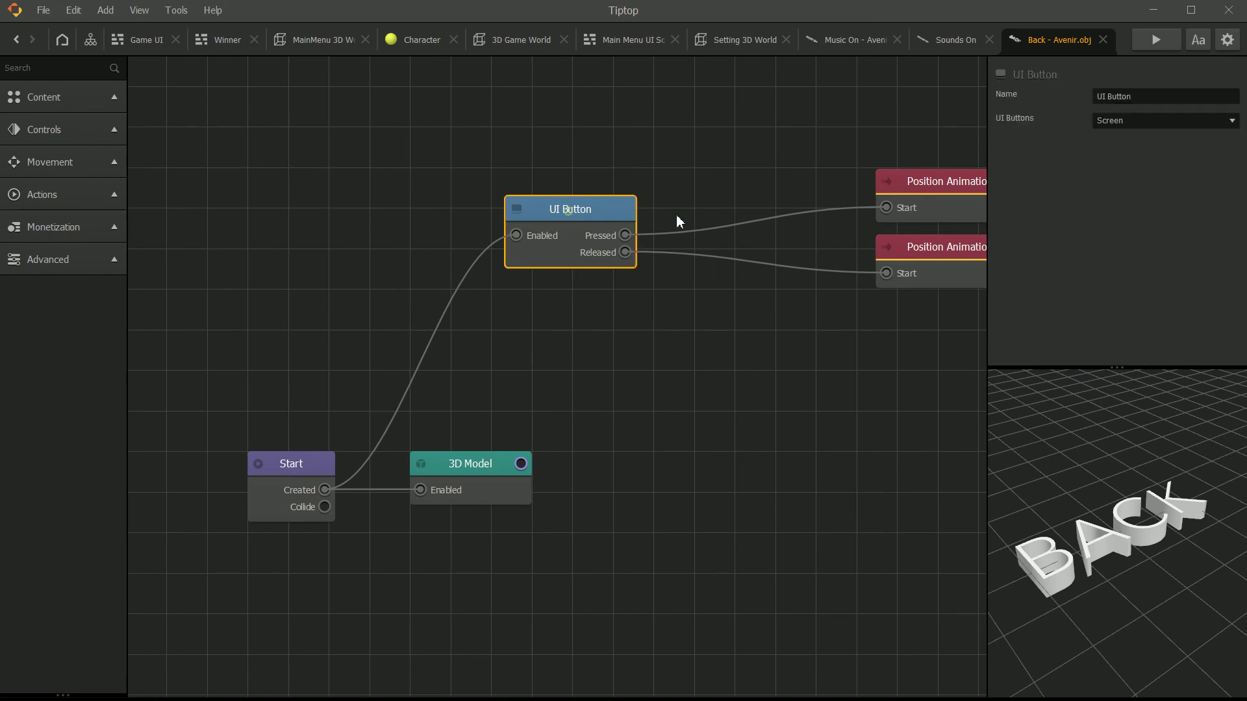
middle_drag(691, 216, 520, 298)
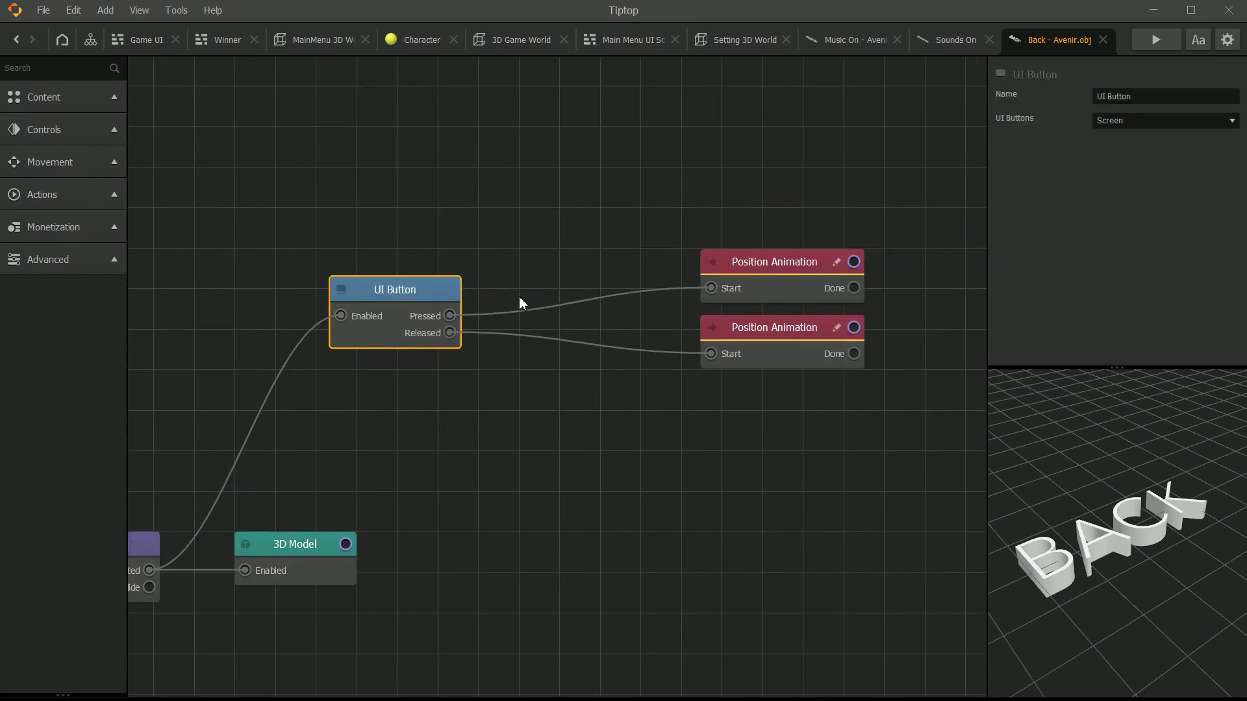
click(1108, 117)
click(1023, 152)
click(943, 41)
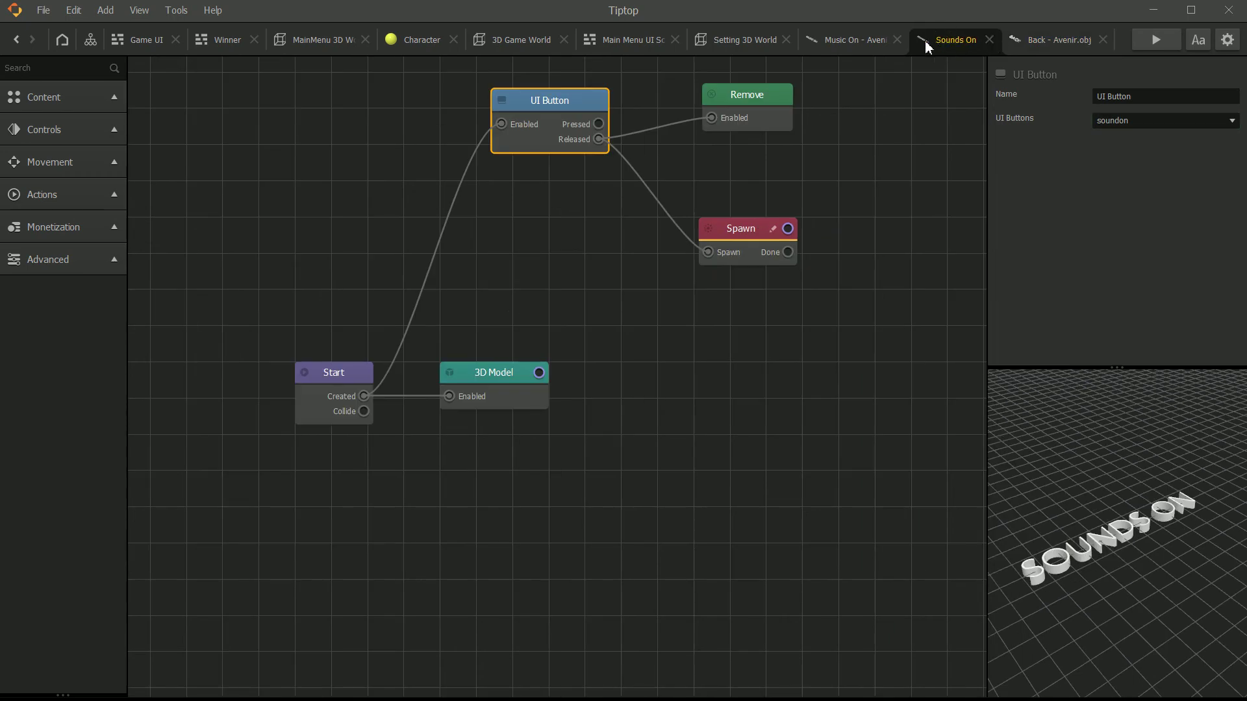
Delete the soundon and Musicon control buttons from the Main Menu UI Screen that contains the Start Button.
click(622, 39)
scroll(707, 291, up, 1)
middle_drag(735, 300, 744, 345)
drag(726, 315, 796, 277)
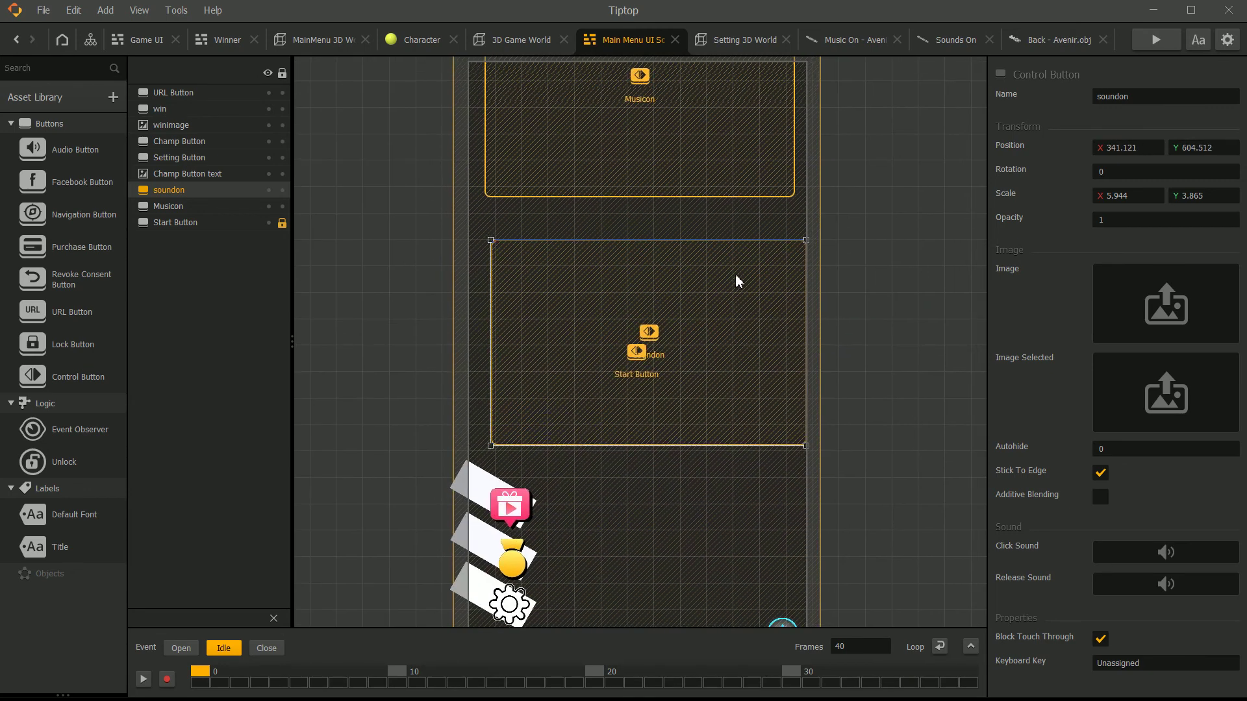
drag(684, 322, 688, 308)
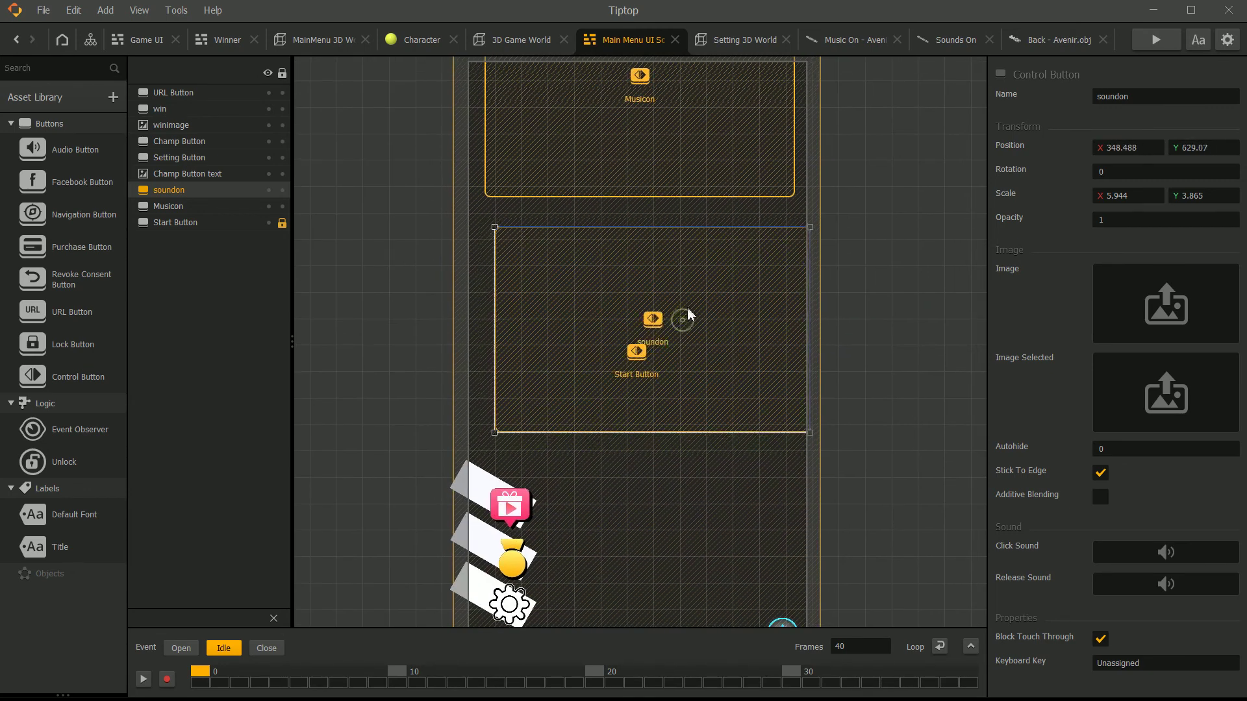
scroll(654, 208, down, 2)
key(Delete)
click(676, 155)
key(Delete)
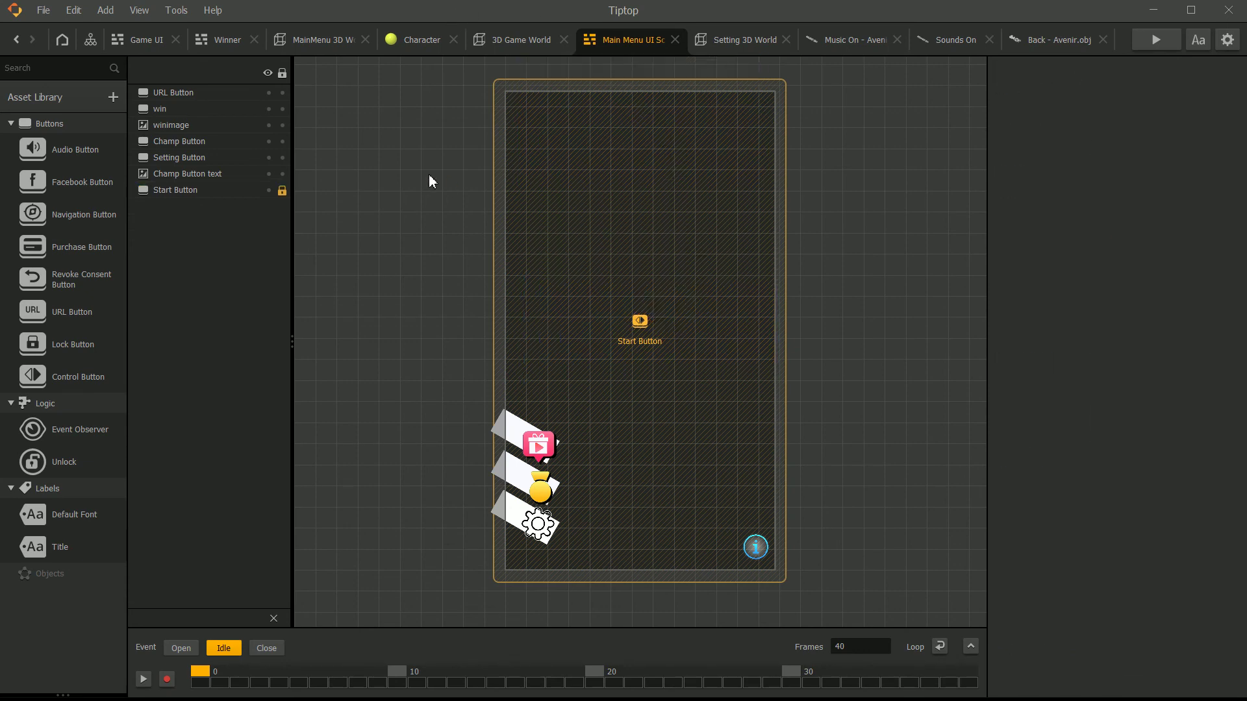
Close the open Main Menu UI Screen, MainMenu 3D World and Game UI editors.
click(677, 40)
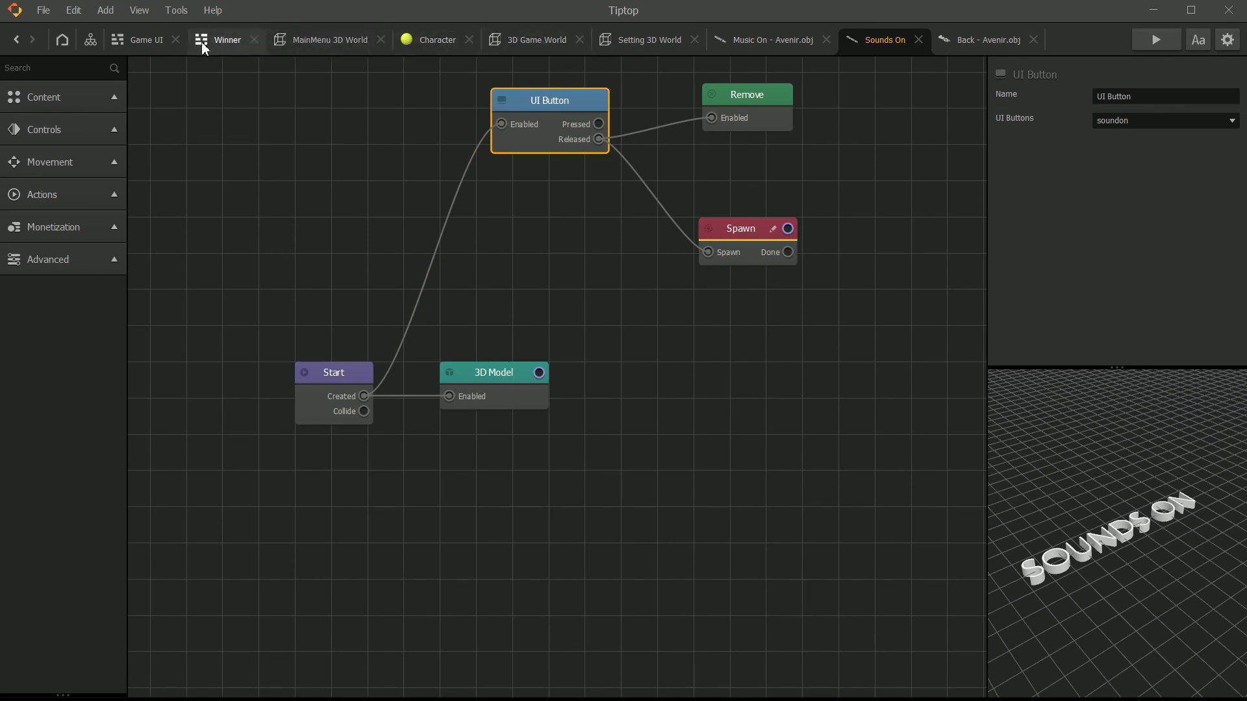
click(380, 40)
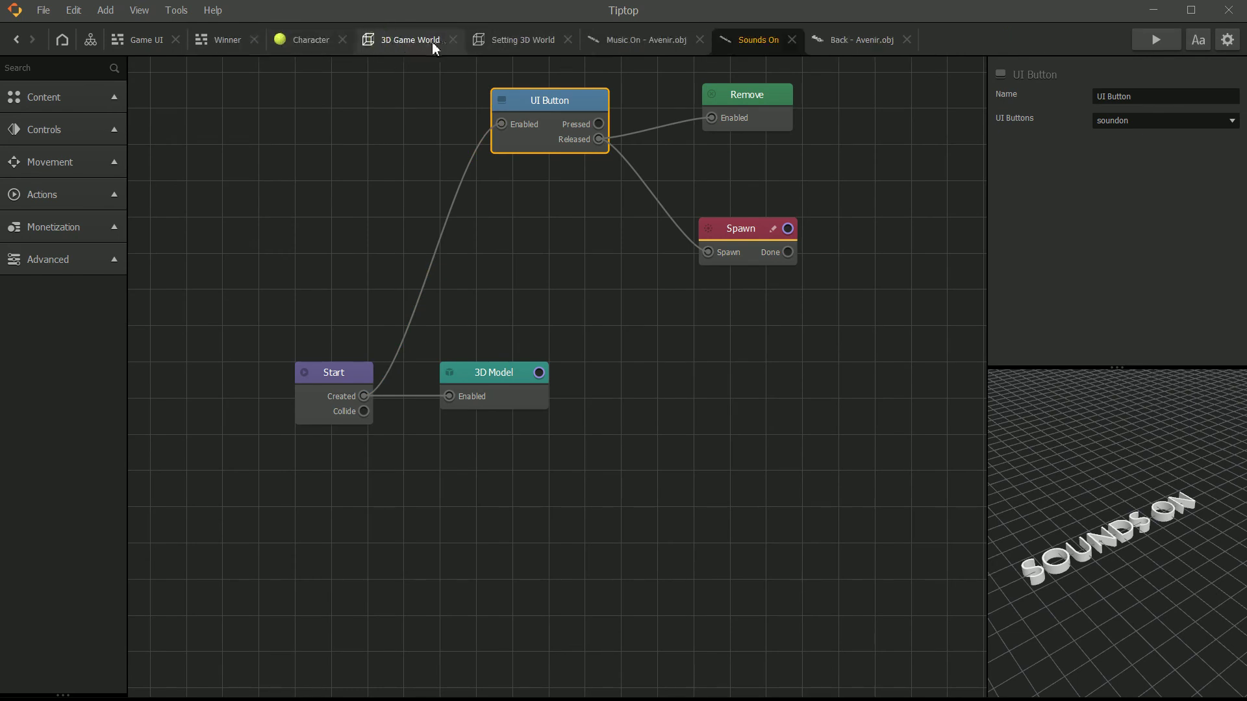
click(128, 41)
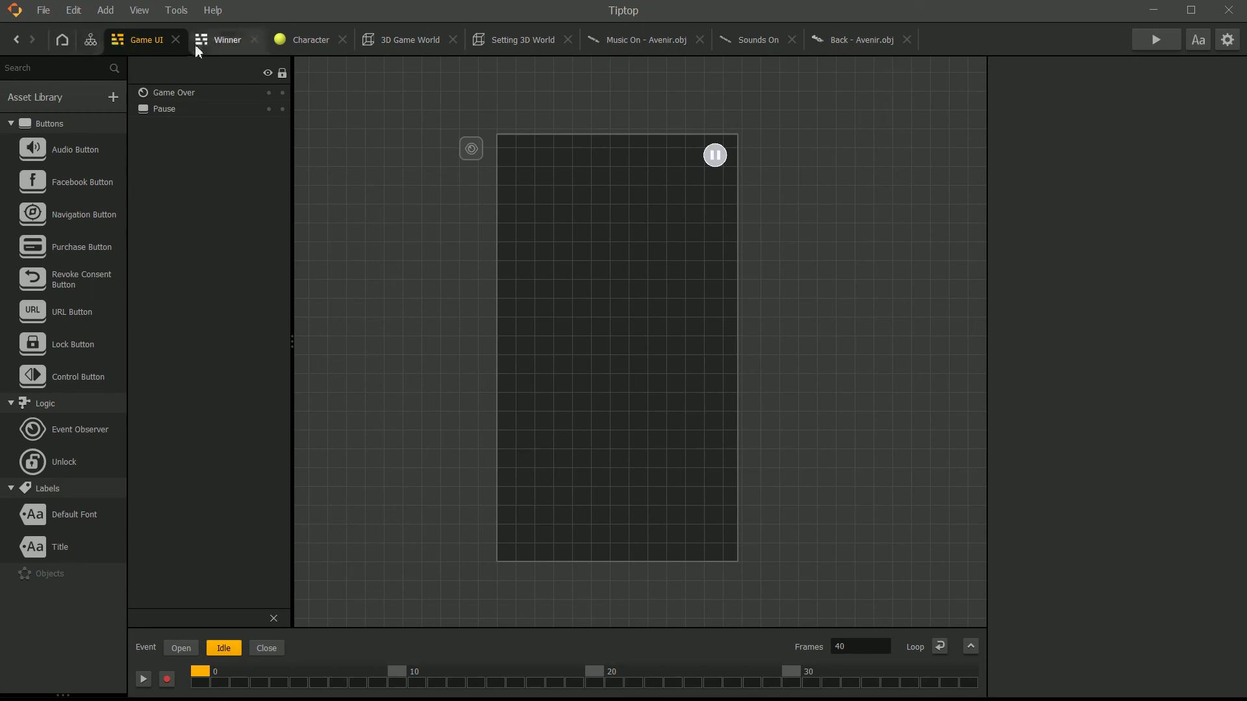
click(175, 40)
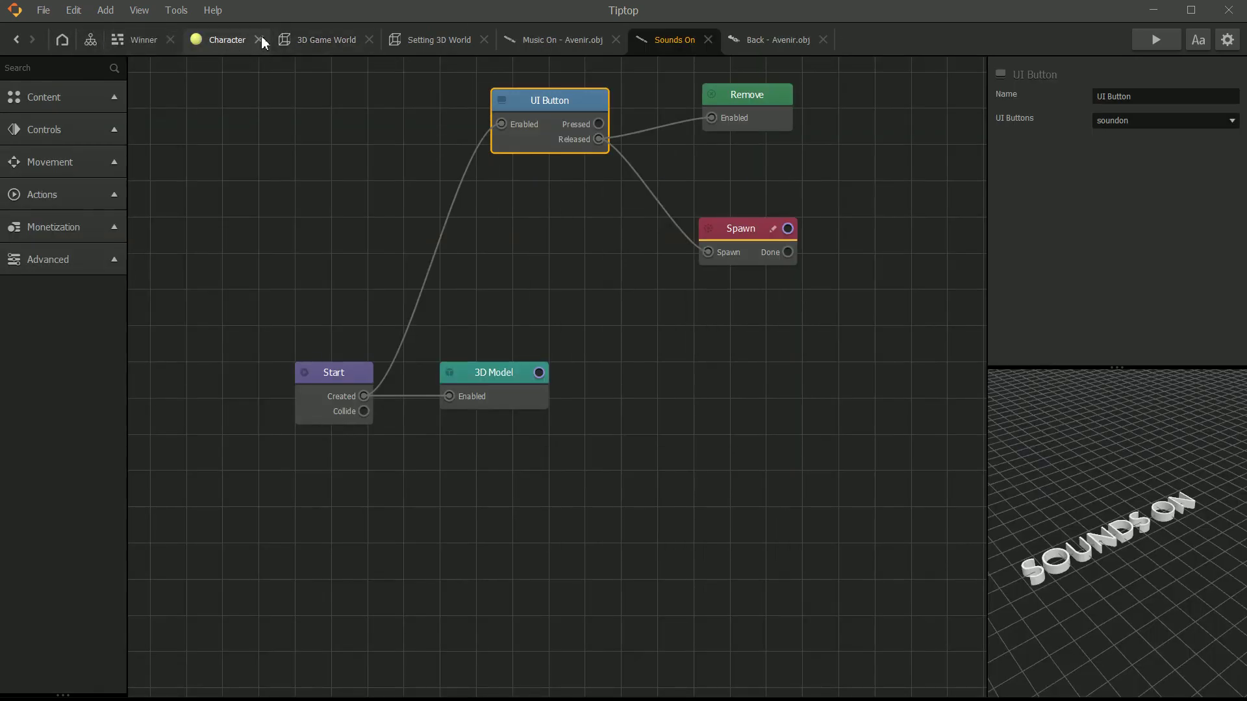
In the Main Menu UI Screen linked after Setting 3D World, duplicate the soundon button over the screen's lower area and name it back.
click(90, 43)
click(698, 182)
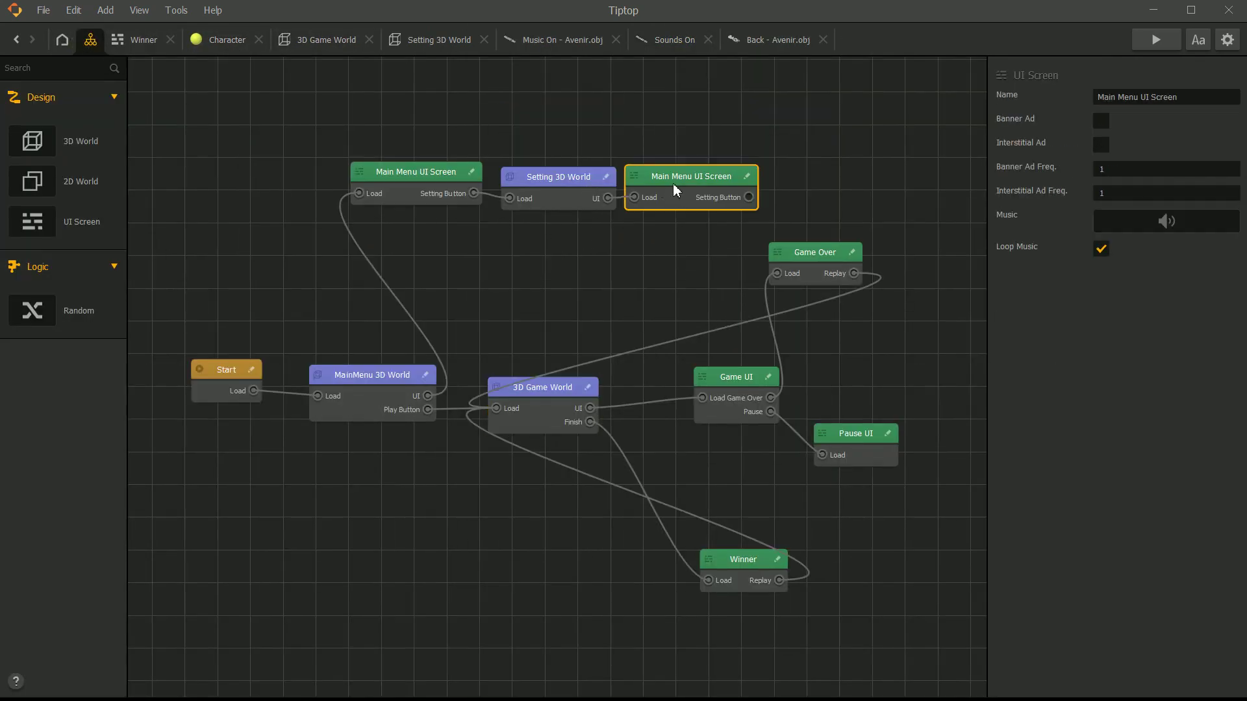
double_click(696, 177)
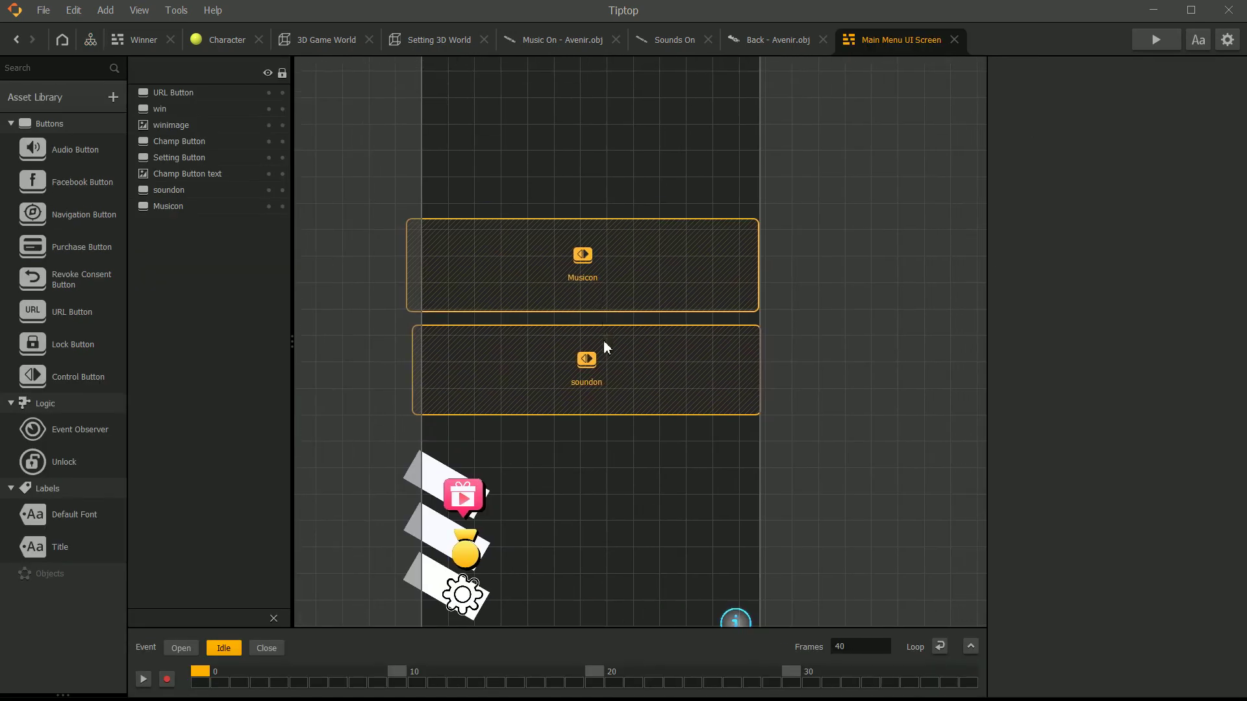
click(617, 384)
scroll(636, 312, down, 2)
key(ctrl+d)
drag(659, 313, 615, 501)
double_click(1121, 97)
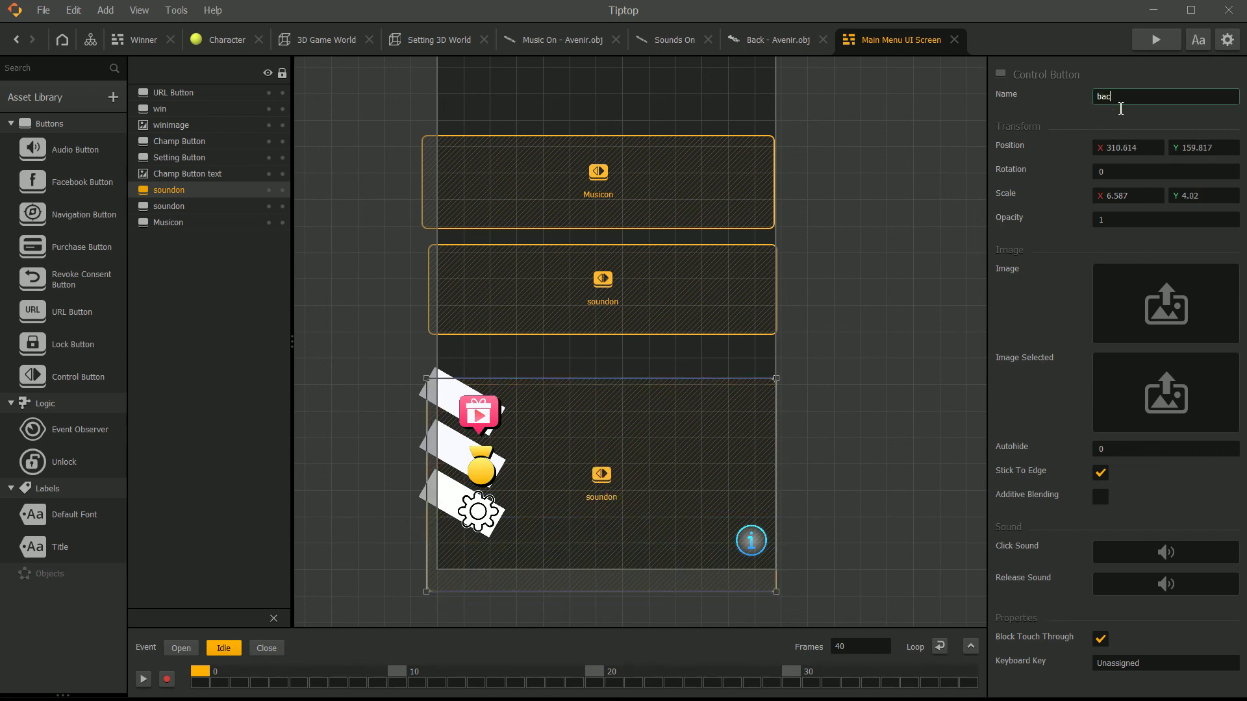
key(Return)
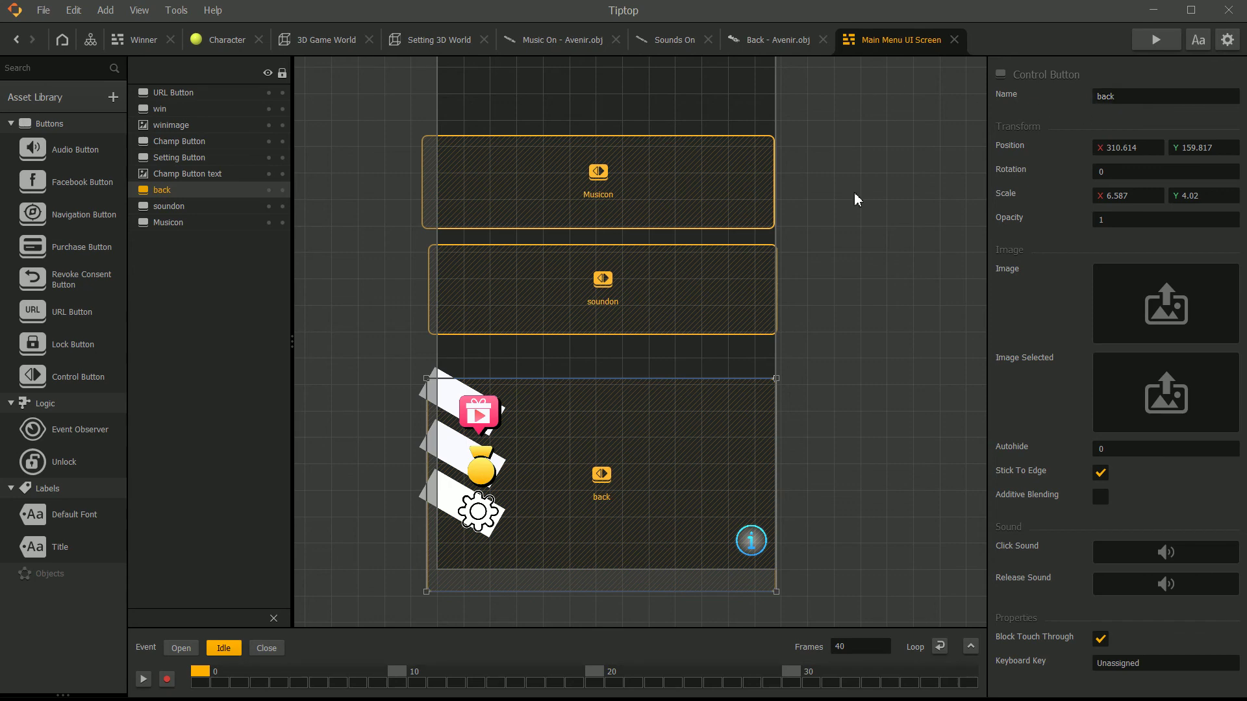
Look for the back control among the options of the Back object's UI Button node, and close that object's logic.
click(758, 41)
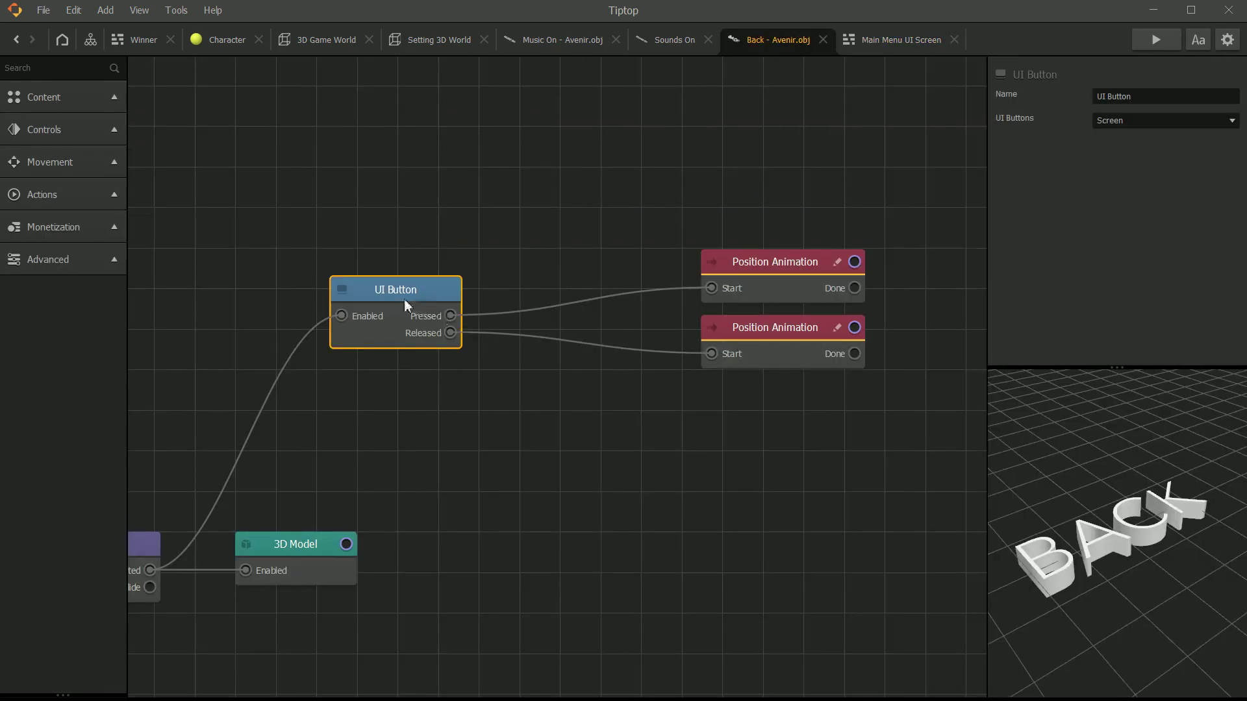
click(1177, 122)
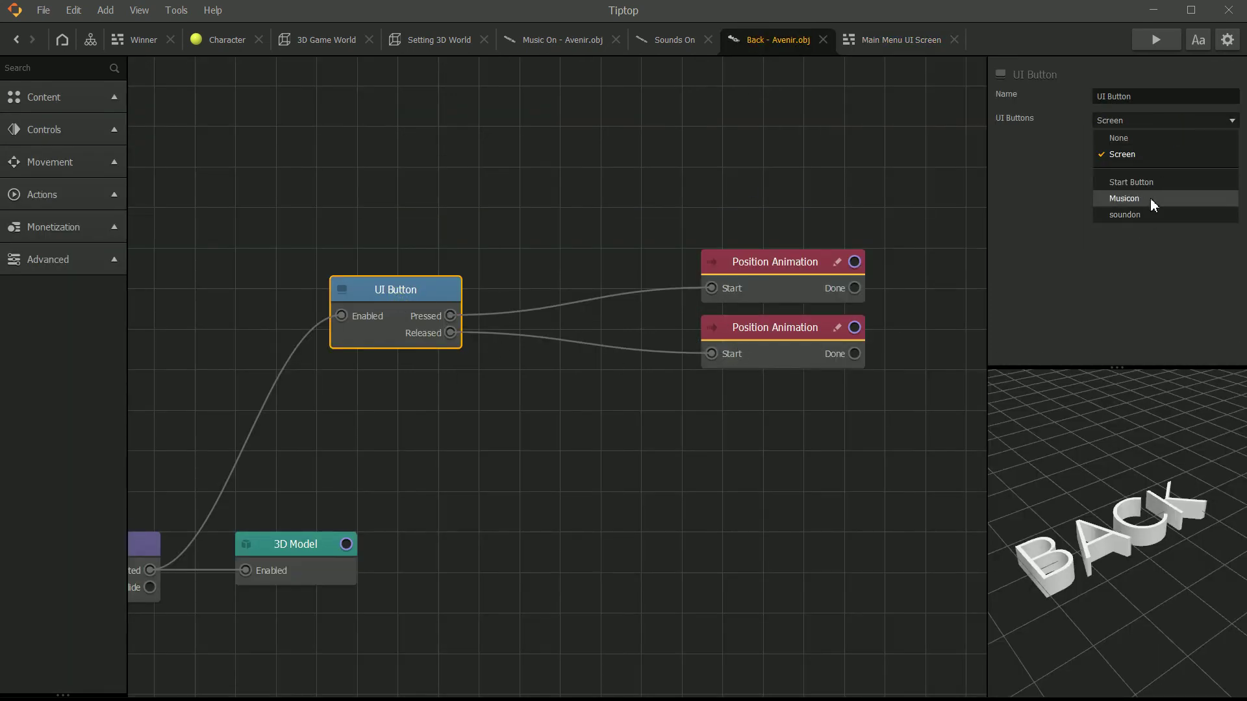
click(741, 203)
drag(389, 294, 401, 274)
click(738, 210)
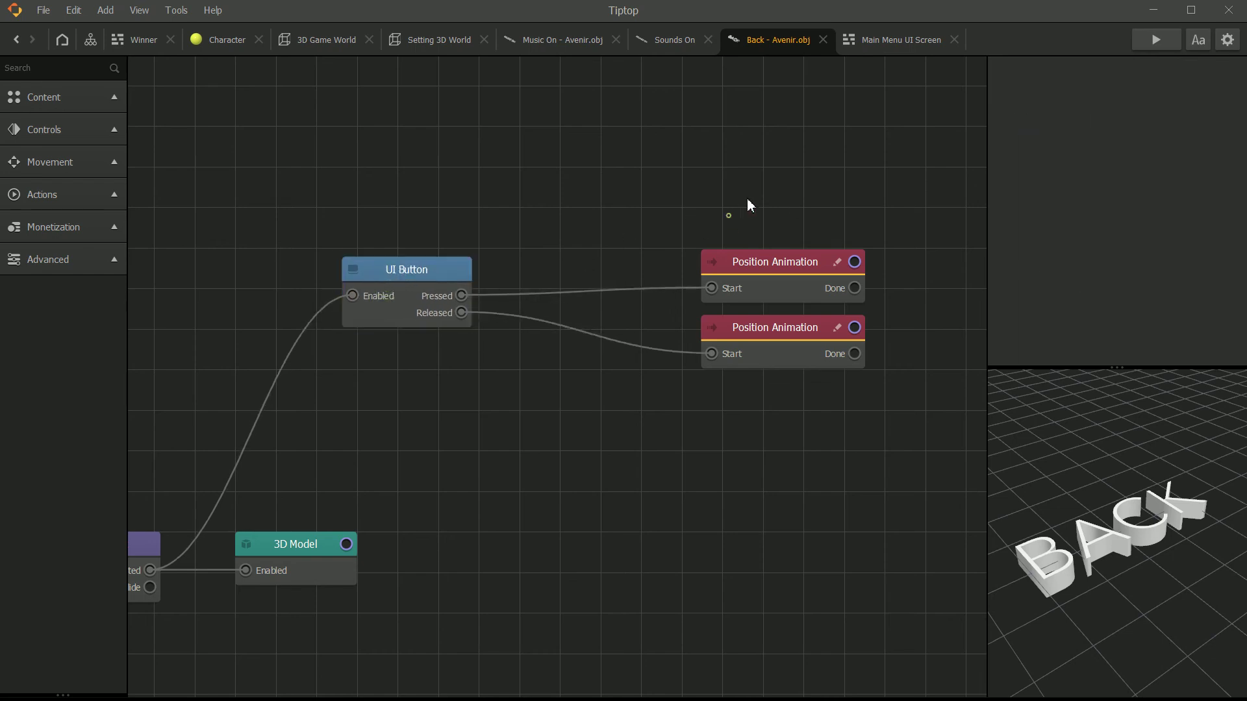
click(431, 283)
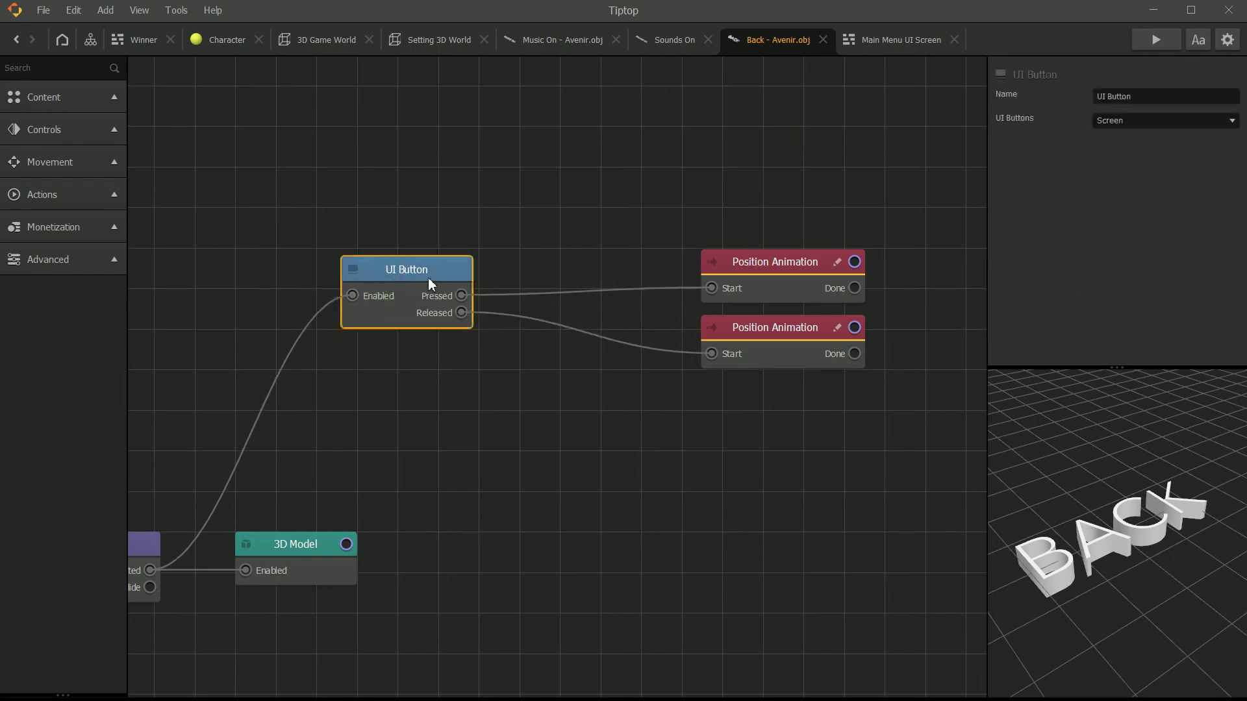
click(822, 42)
Inspect the back, soundon and Musicon buttons on the UI screen, and close all open editors.
click(618, 437)
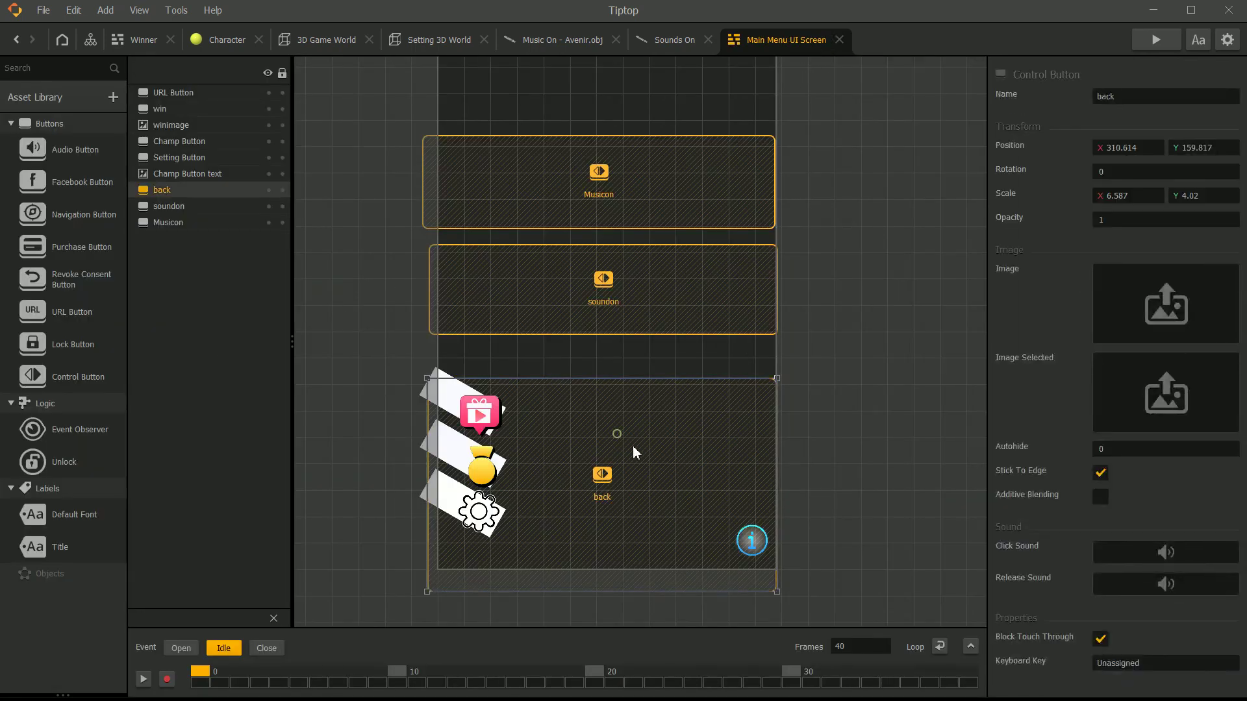
click(705, 266)
click(698, 183)
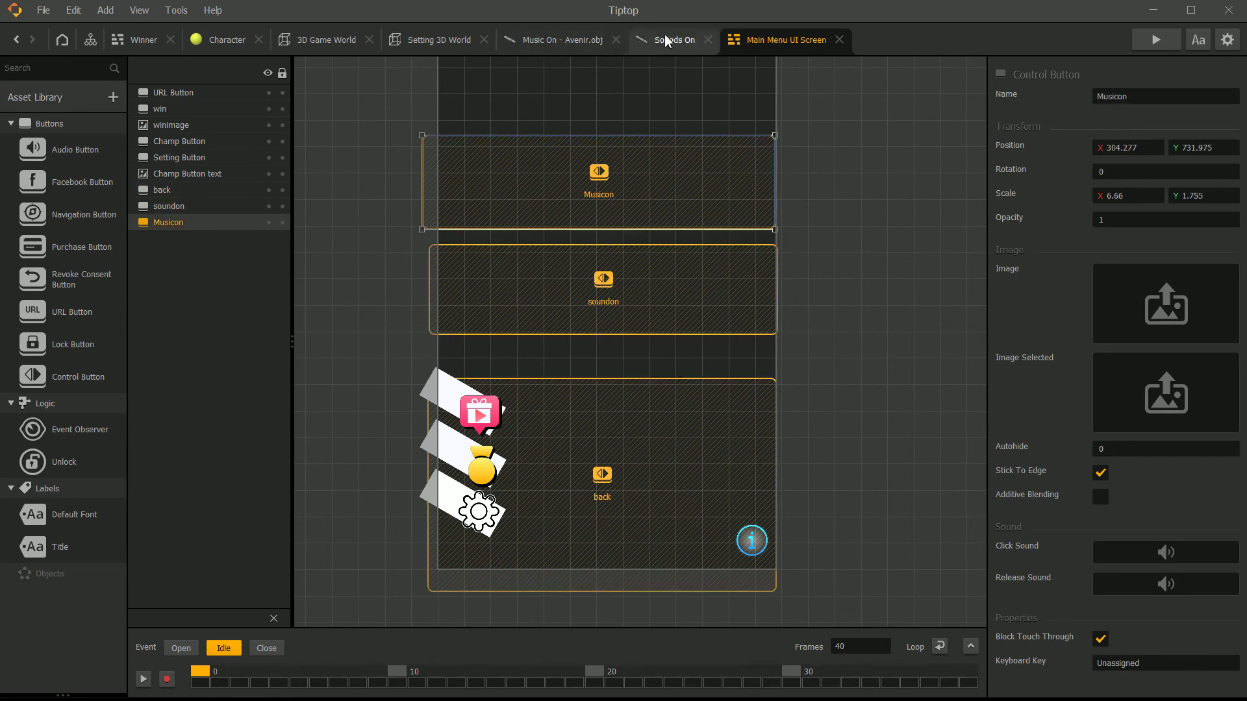
right_click(878, 43)
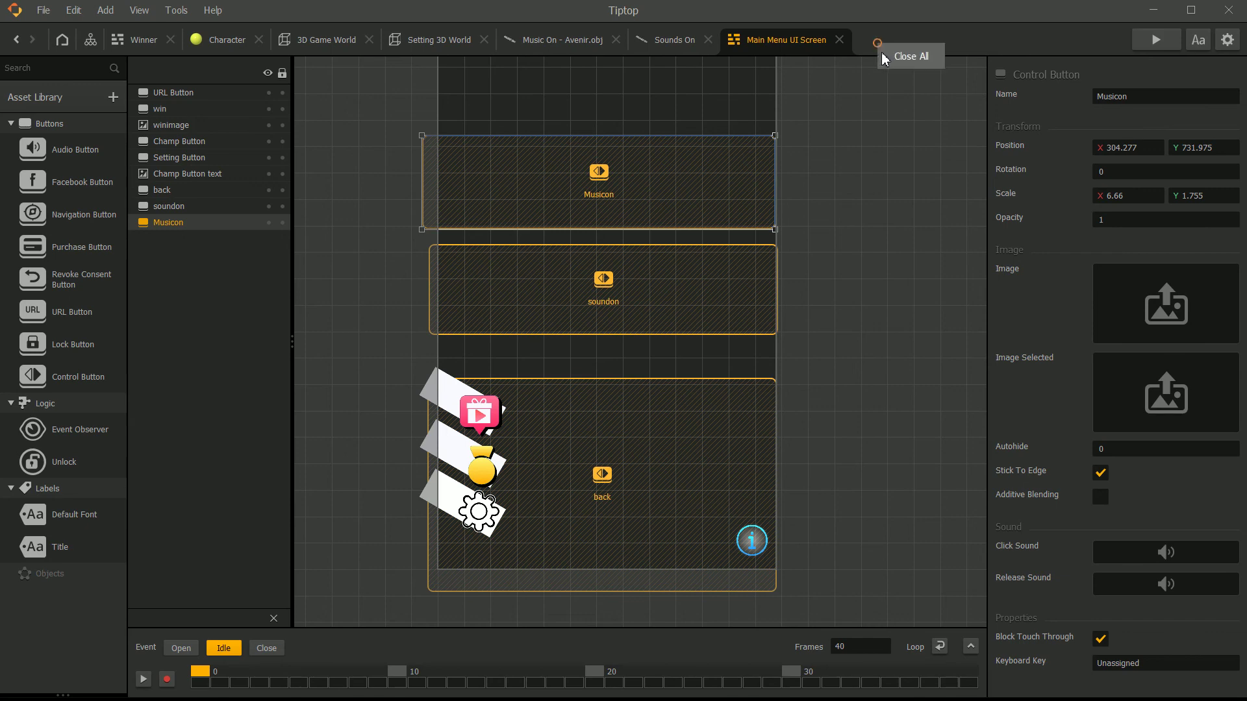
click(882, 56)
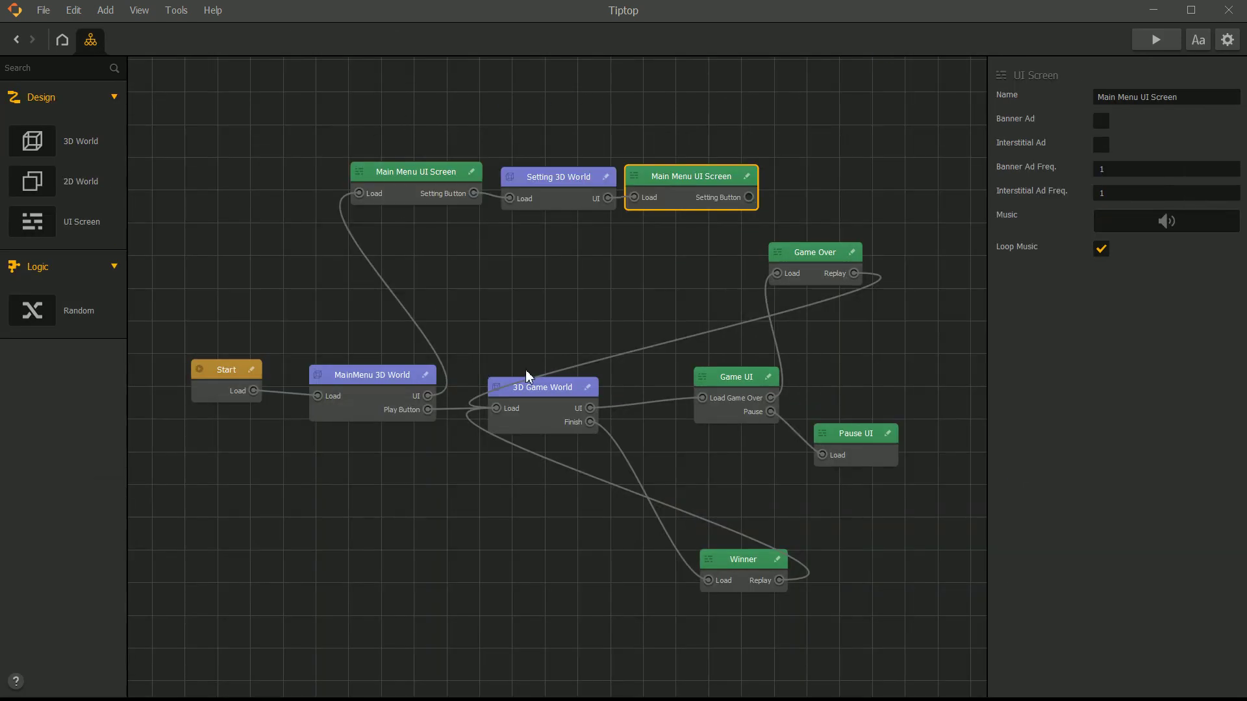
Reopen the Back - Avenir.obj logic through the 3D Game World and assign the back control to its UI Button node.
click(530, 388)
double_click(551, 388)
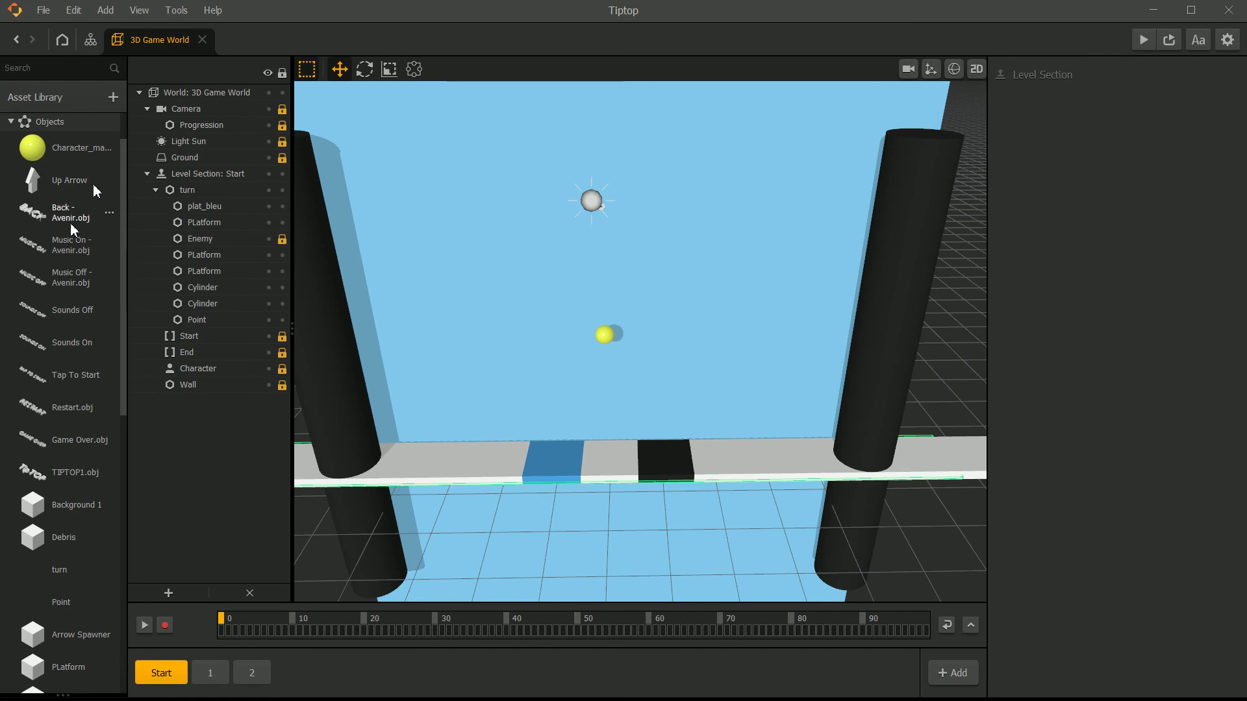
click(73, 213)
double_click(75, 214)
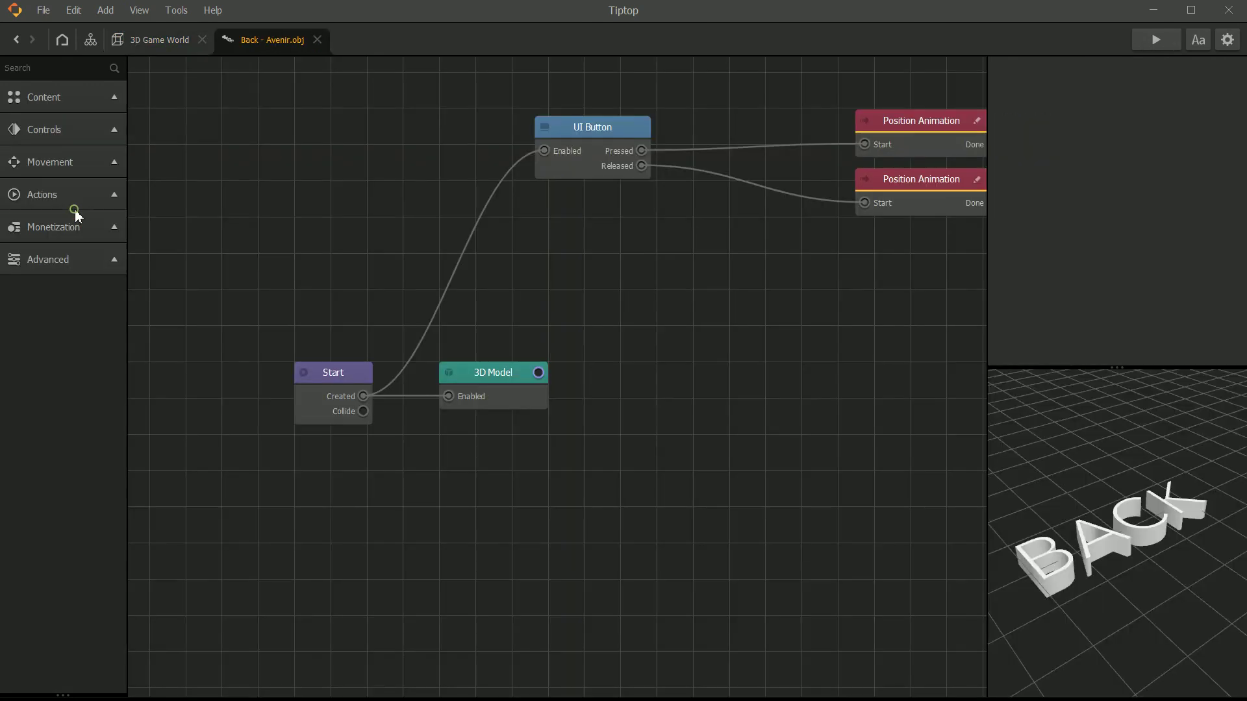
drag(520, 229, 524, 226)
click(1192, 121)
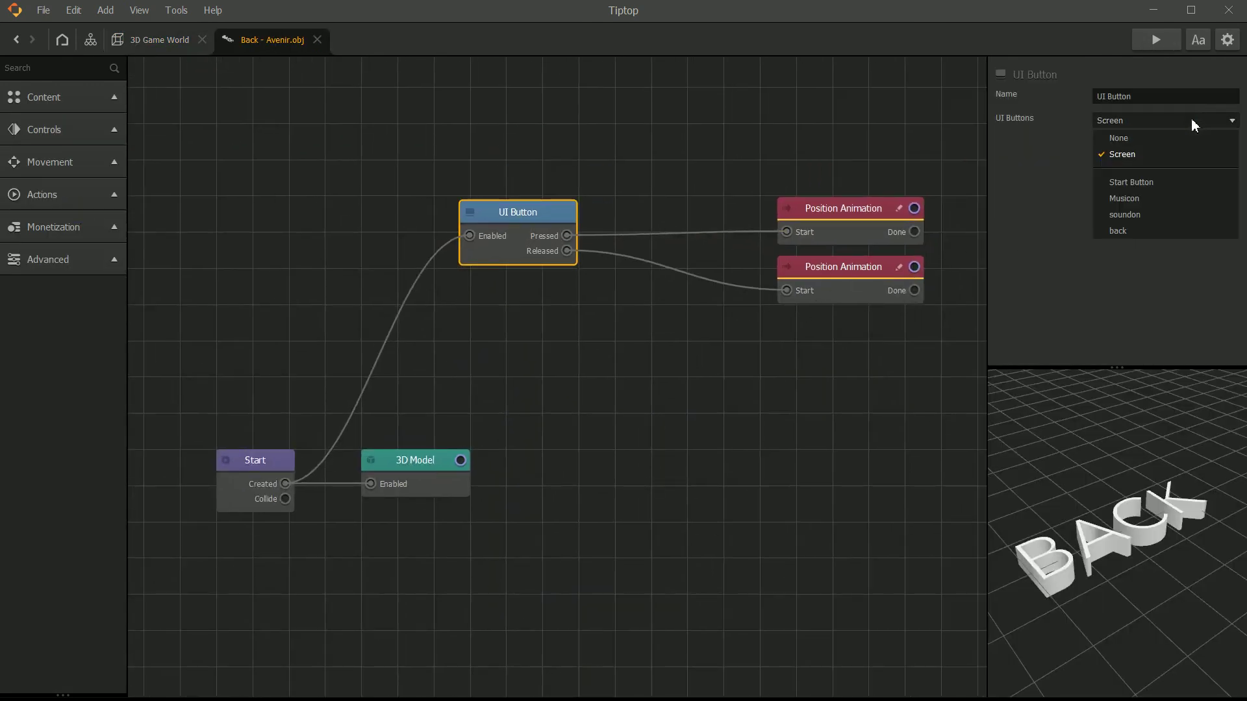
click(1152, 231)
Run the game preview, test the Sounds and Music toggles on its settings screen, and close the preview.
click(1155, 40)
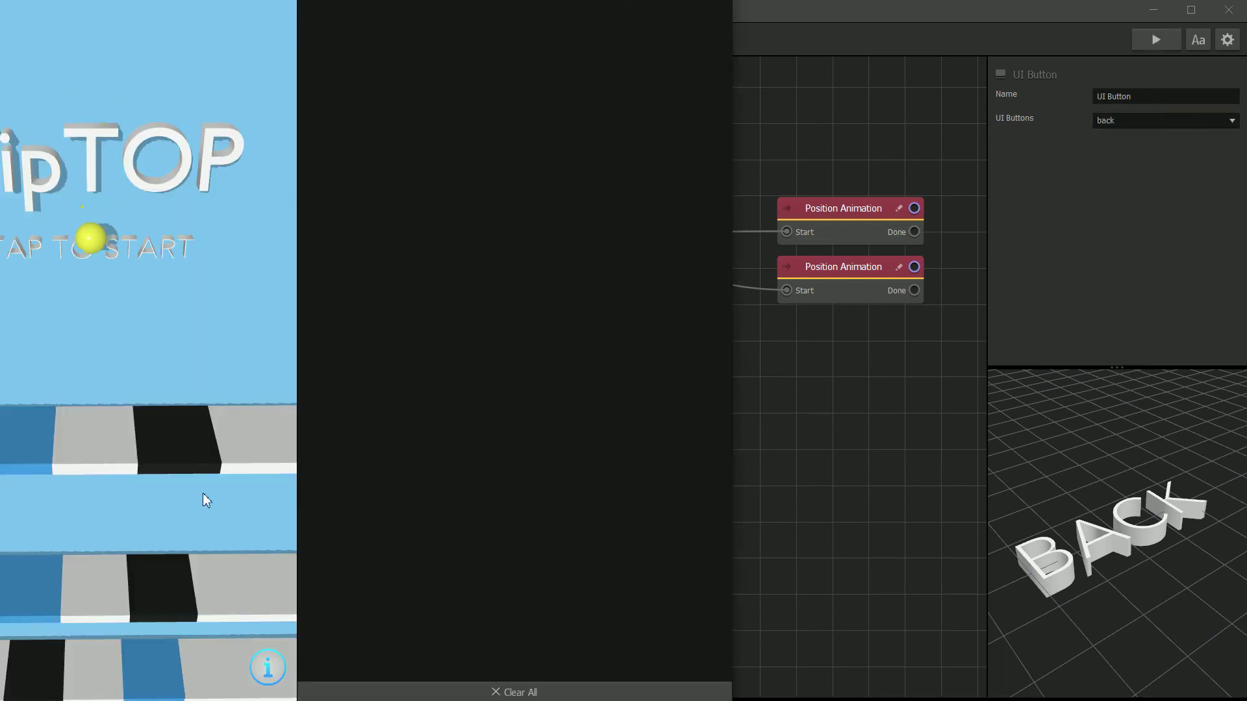
drag(129, 1, 554, 0)
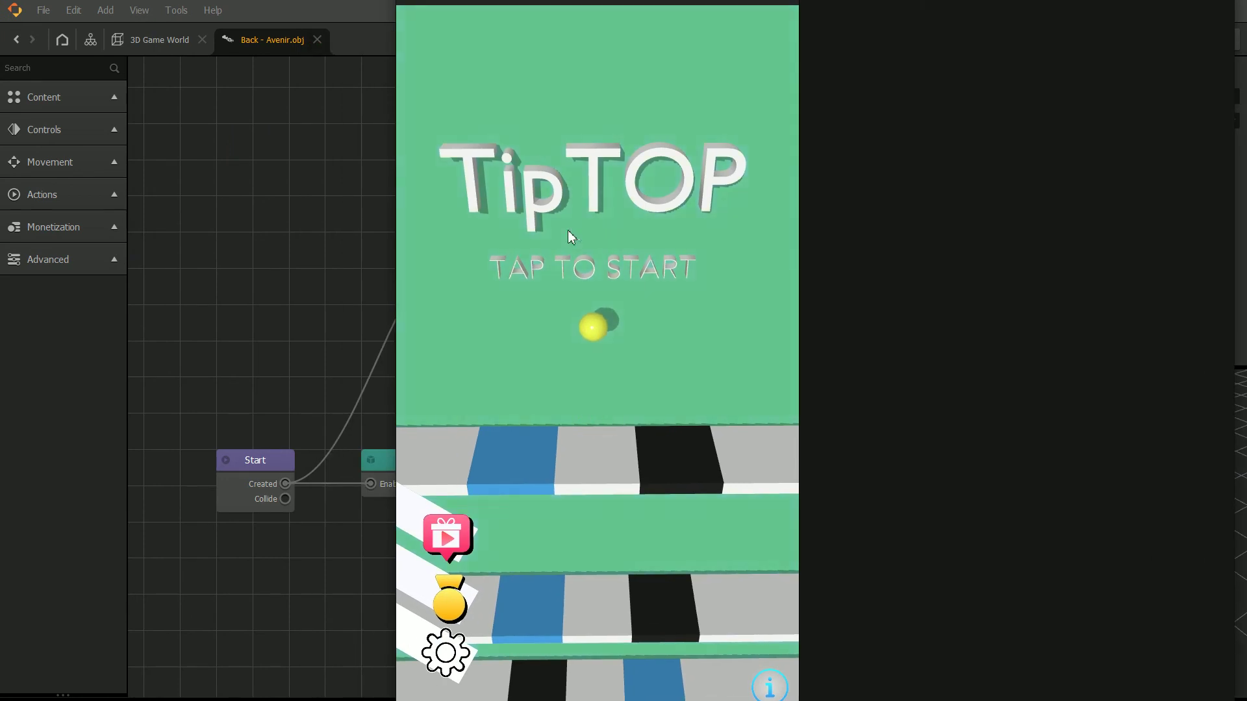
click(684, 376)
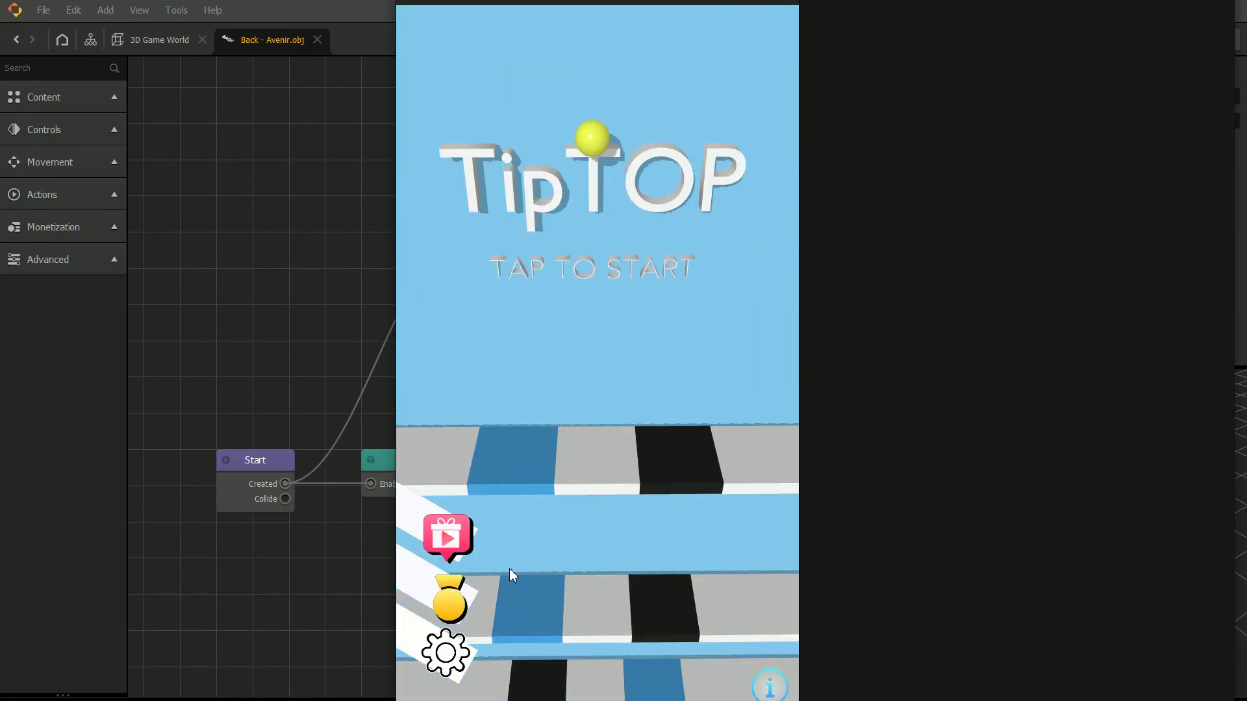
click(454, 651)
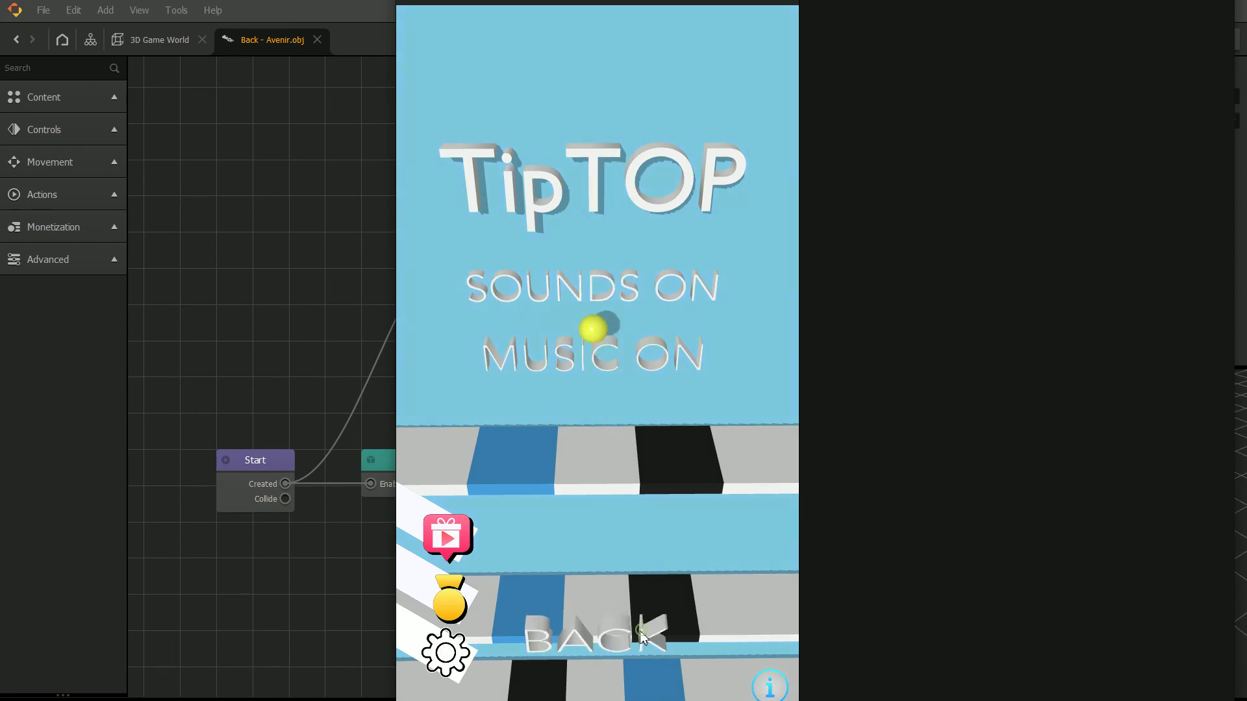
click(661, 354)
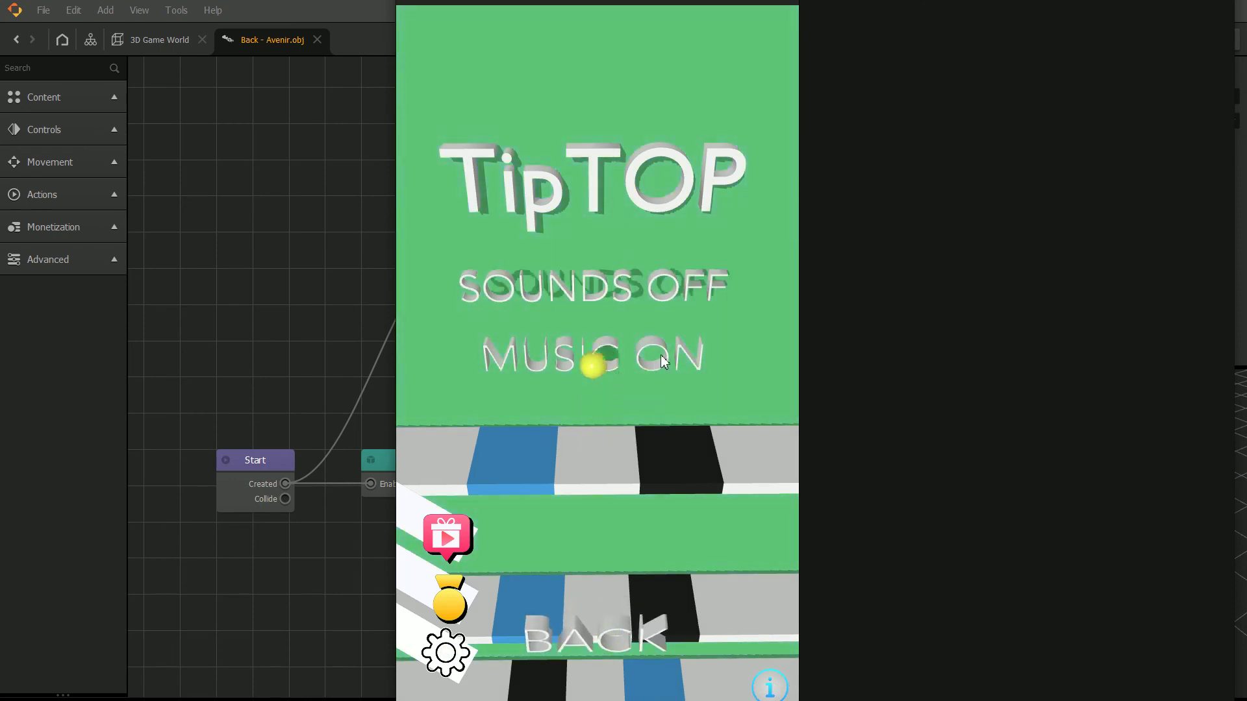
click(657, 317)
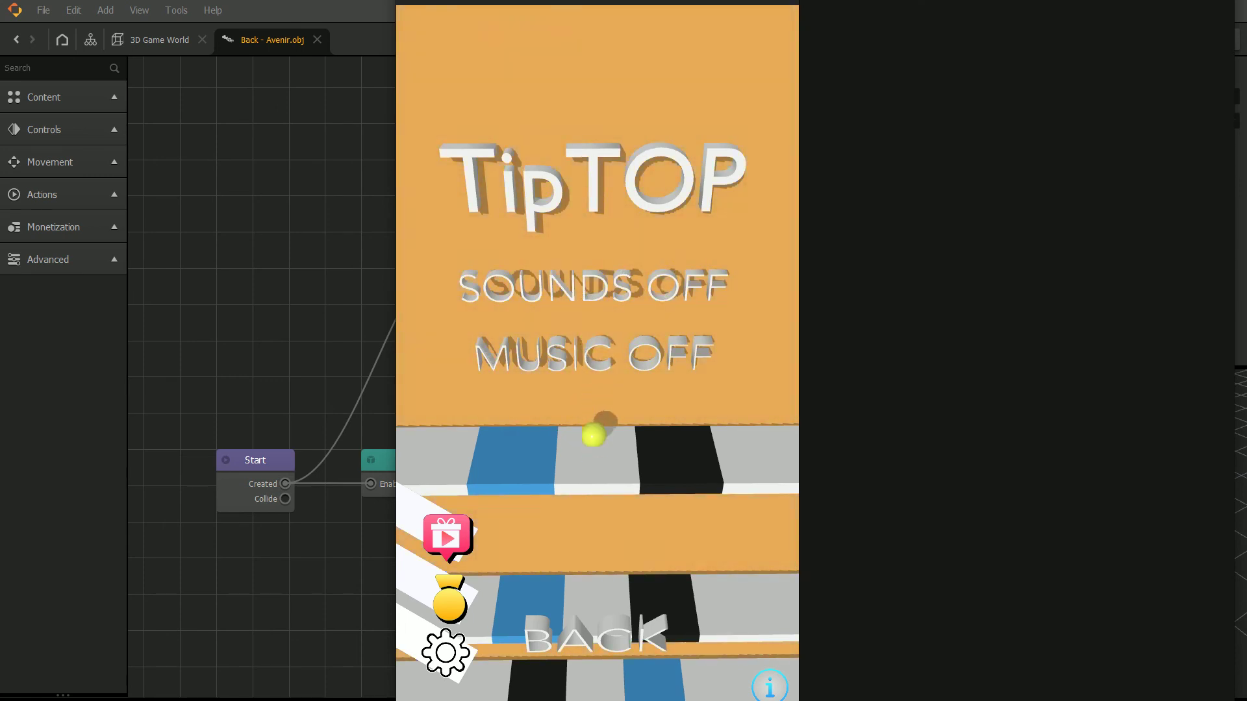
drag(874, 1, 348, 26)
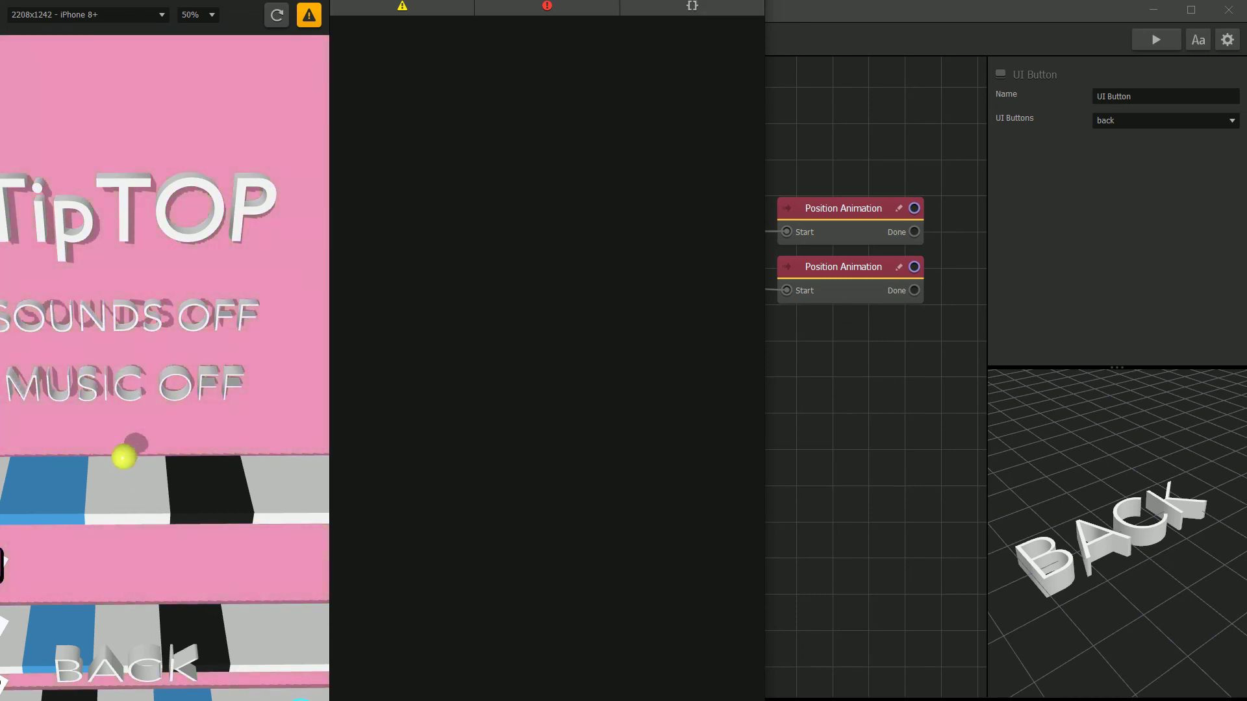
click(750, 0)
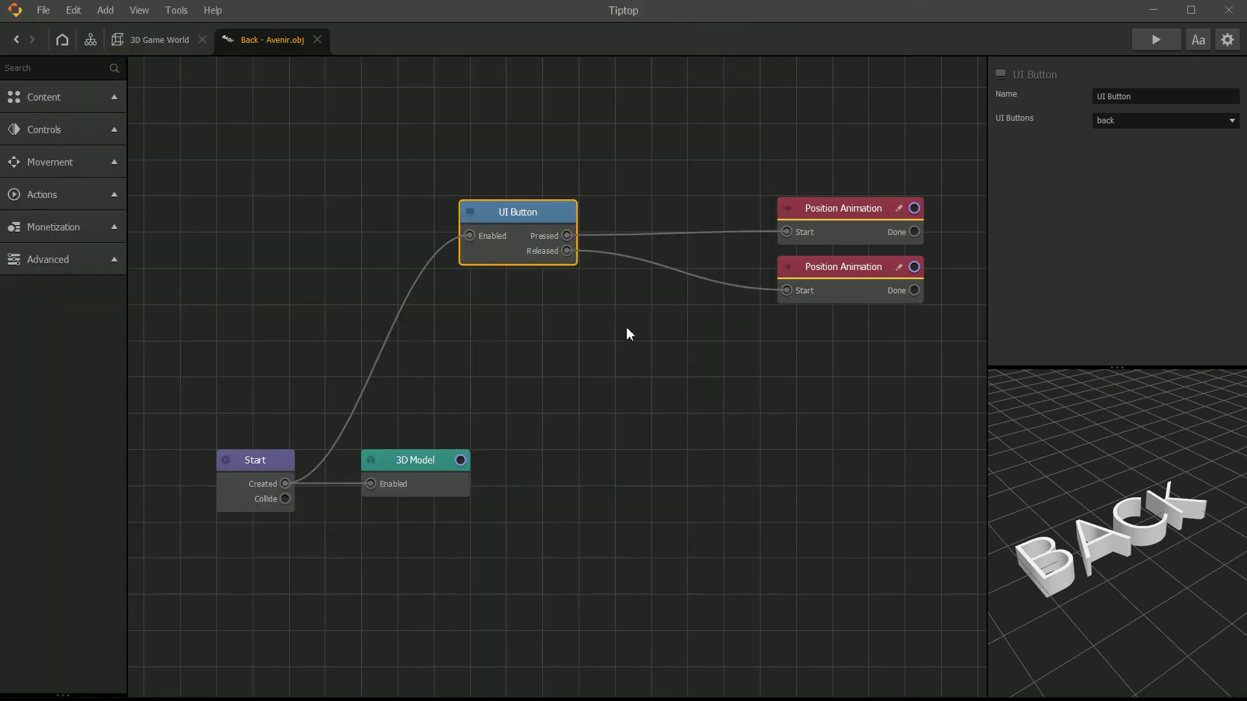
Check which control is assigned to the UI Button node in the Back - Avenir.obj logic.
click(687, 415)
click(513, 218)
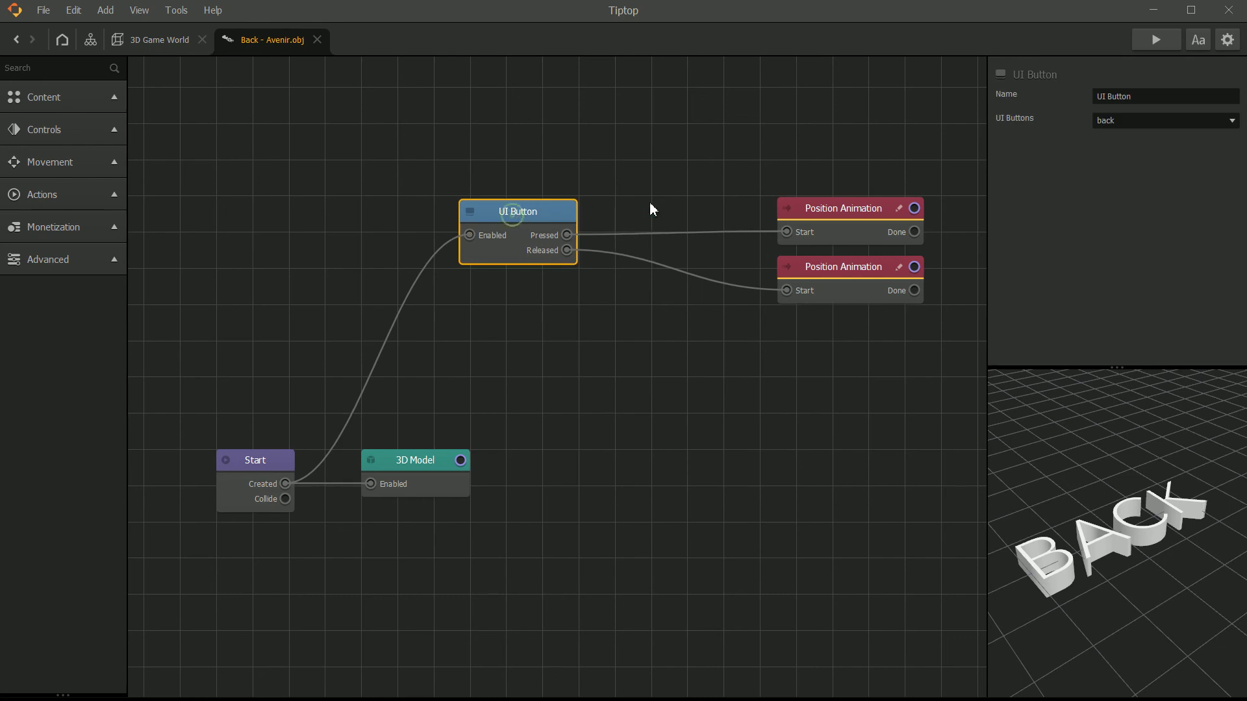
click(1120, 120)
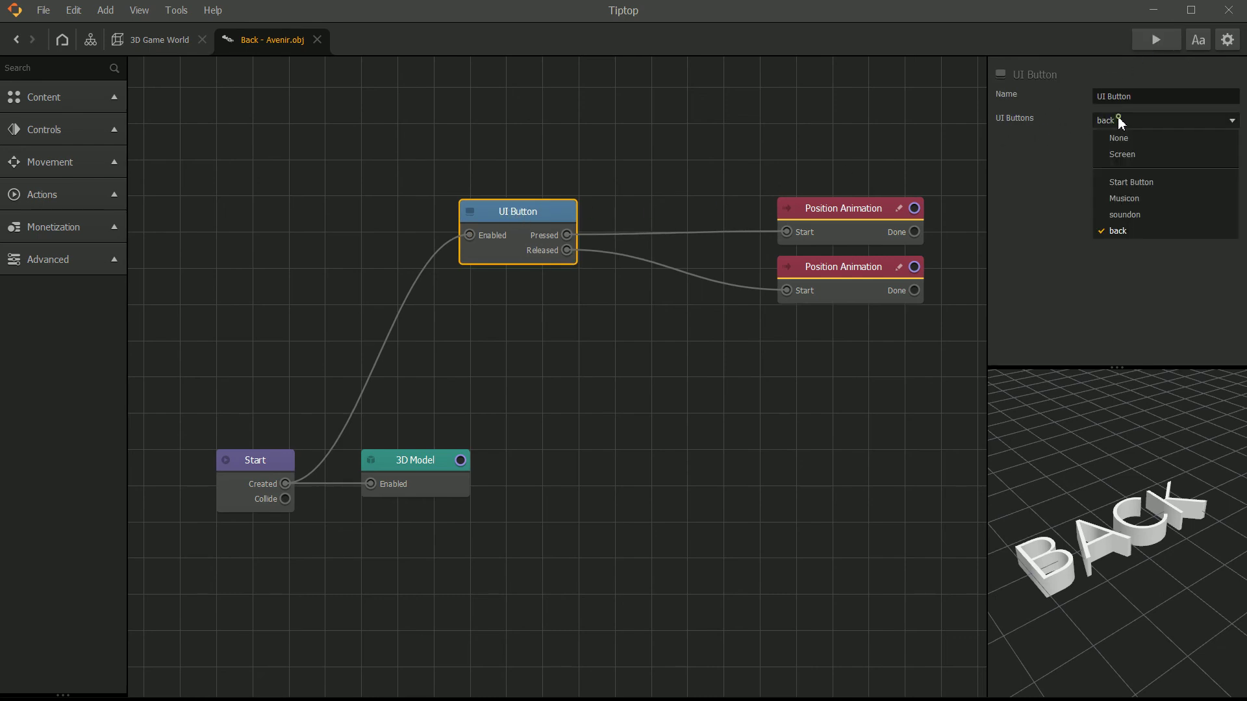
click(766, 132)
click(496, 220)
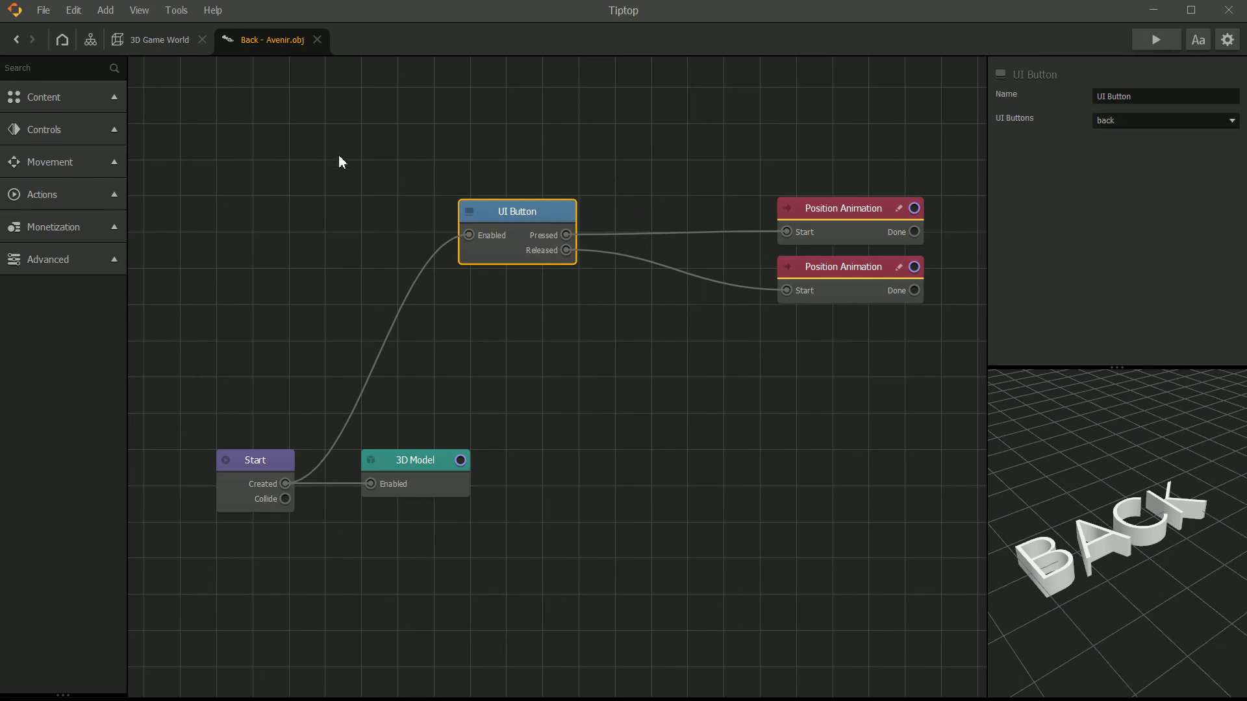
Detach the UI Button's Enabled input, reconnect it to Start's Created output, and check the first Position Animation node's settings.
drag(468, 235, 466, 189)
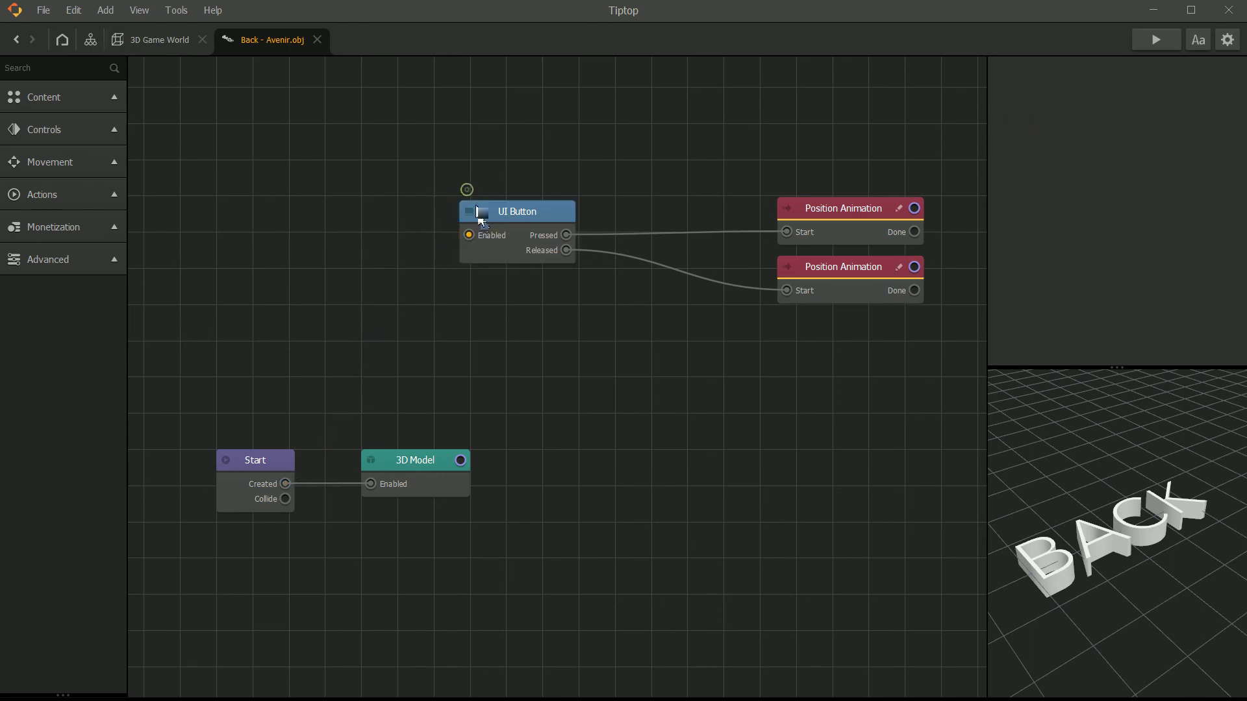
drag(468, 236, 280, 486)
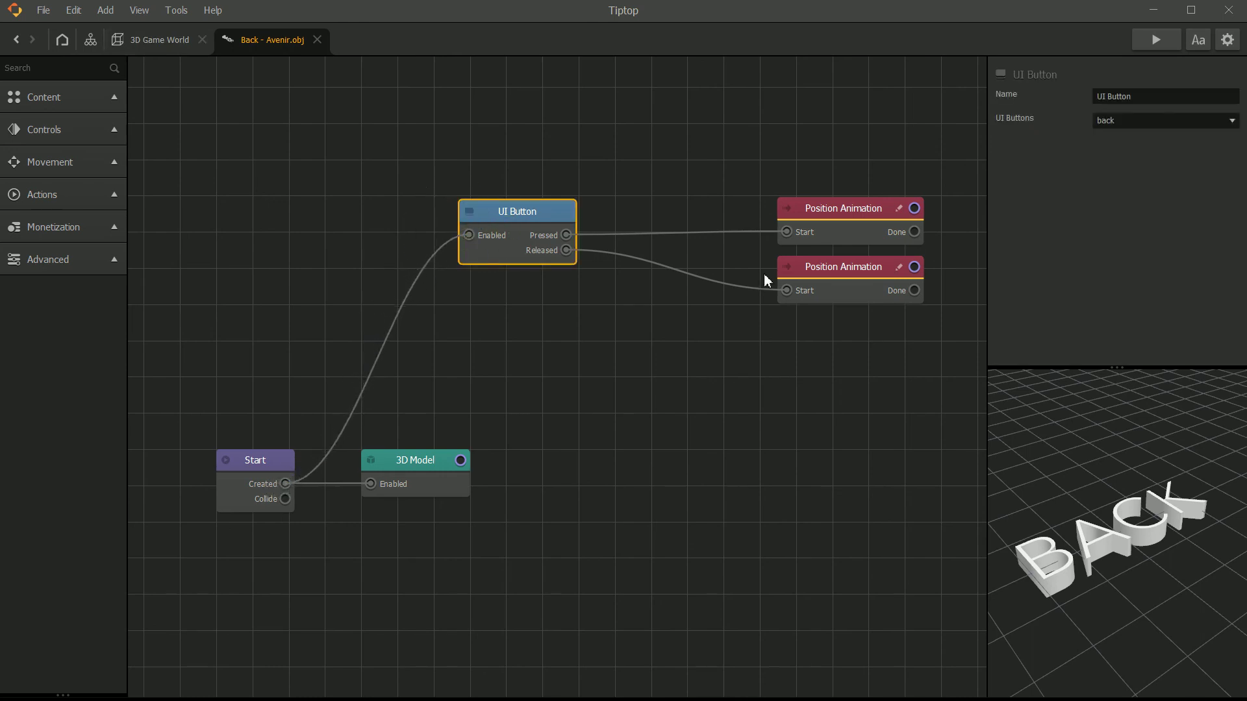
click(821, 213)
drag(820, 210, 821, 214)
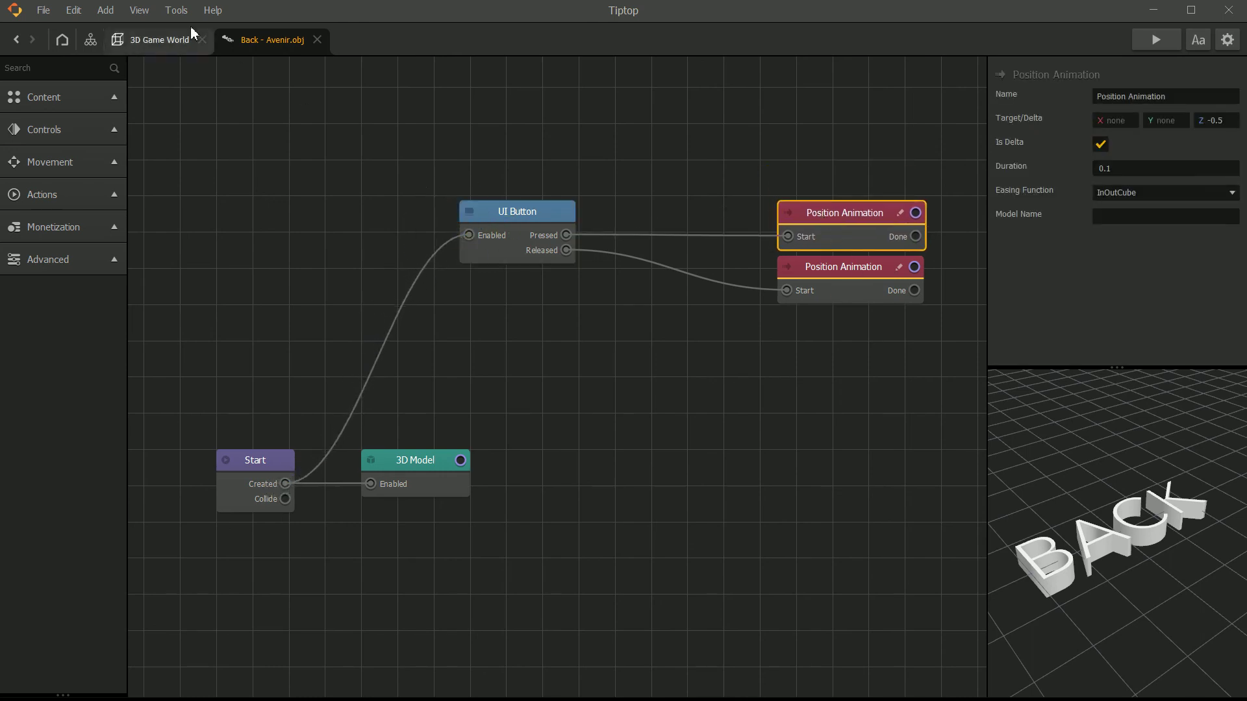
Open the Main Menu UI Screen that follows Setting 3D World in the game flow, and inspect its soundon and back buttons.
click(148, 41)
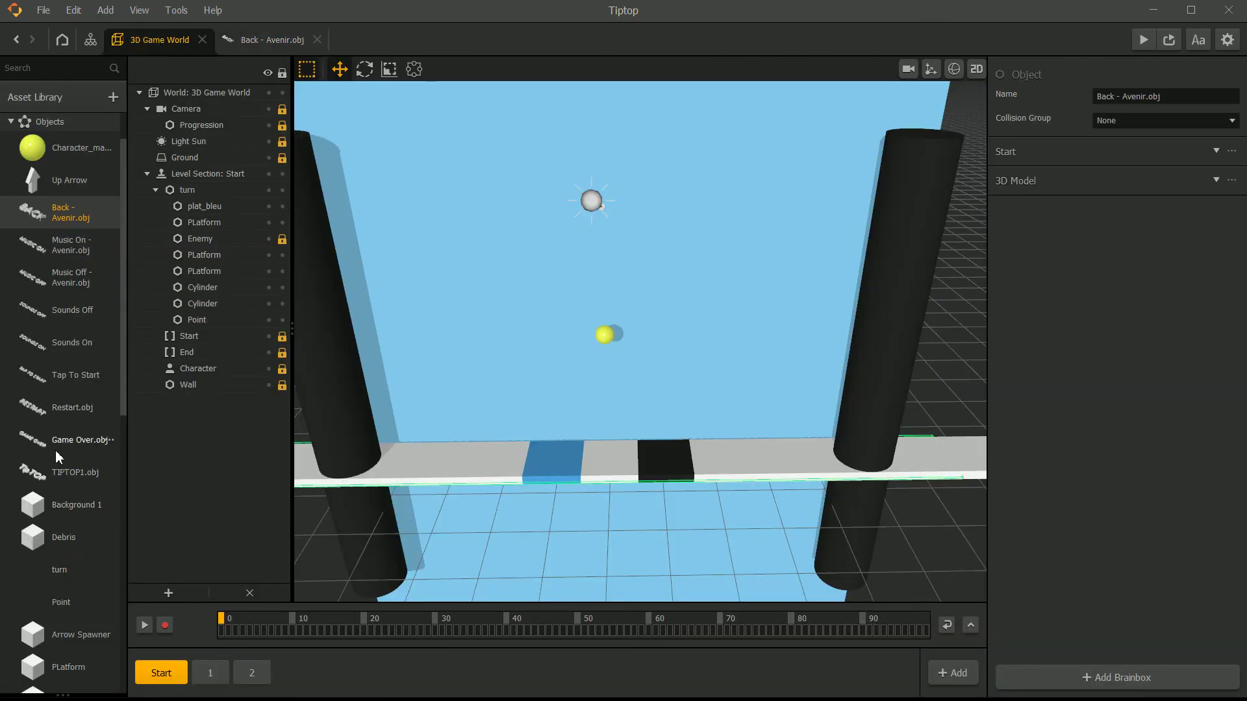
click(90, 41)
middle_drag(531, 340, 501, 279)
scroll(444, 331, up, 1)
scroll(465, 346, down, 2)
scroll(447, 356, up, 1)
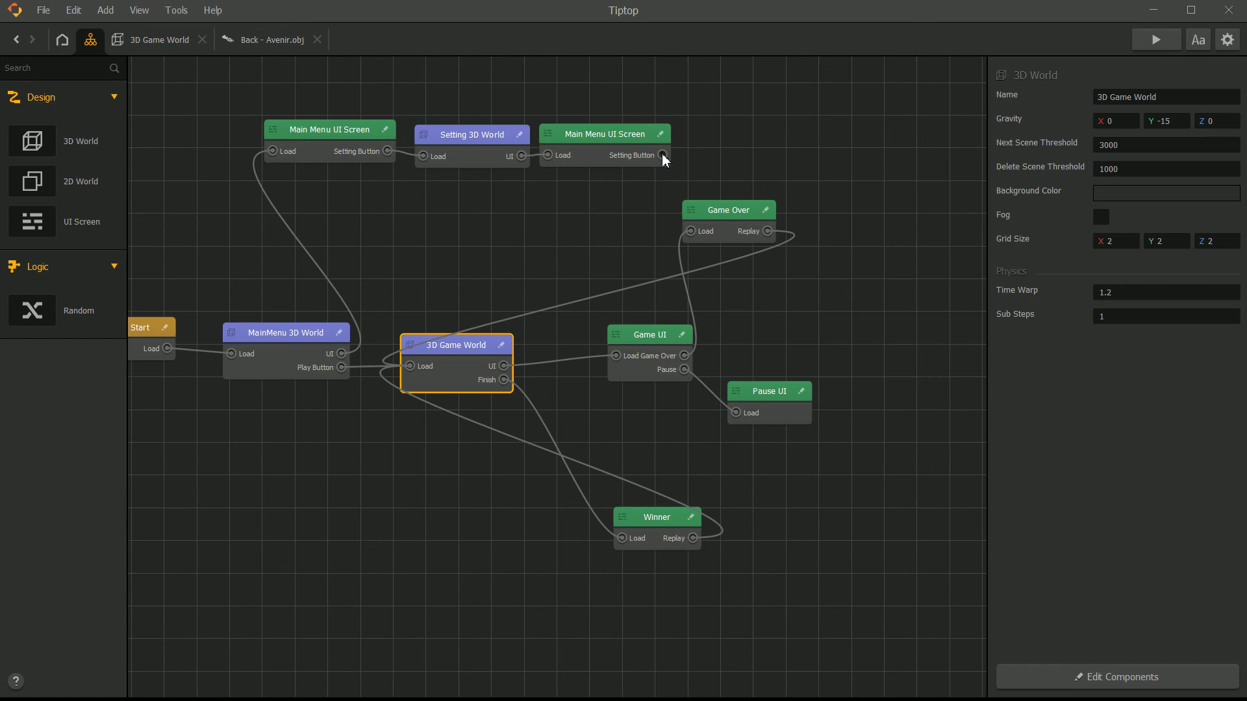
double_click(621, 149)
click(641, 355)
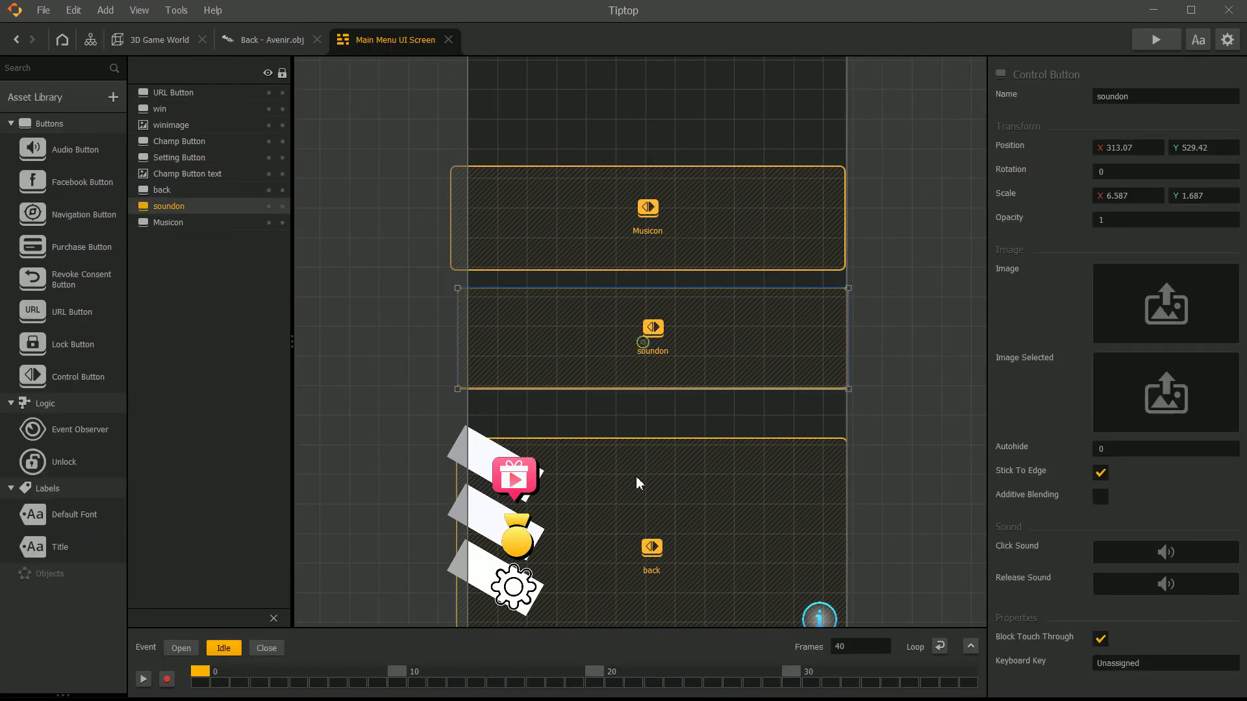
click(649, 504)
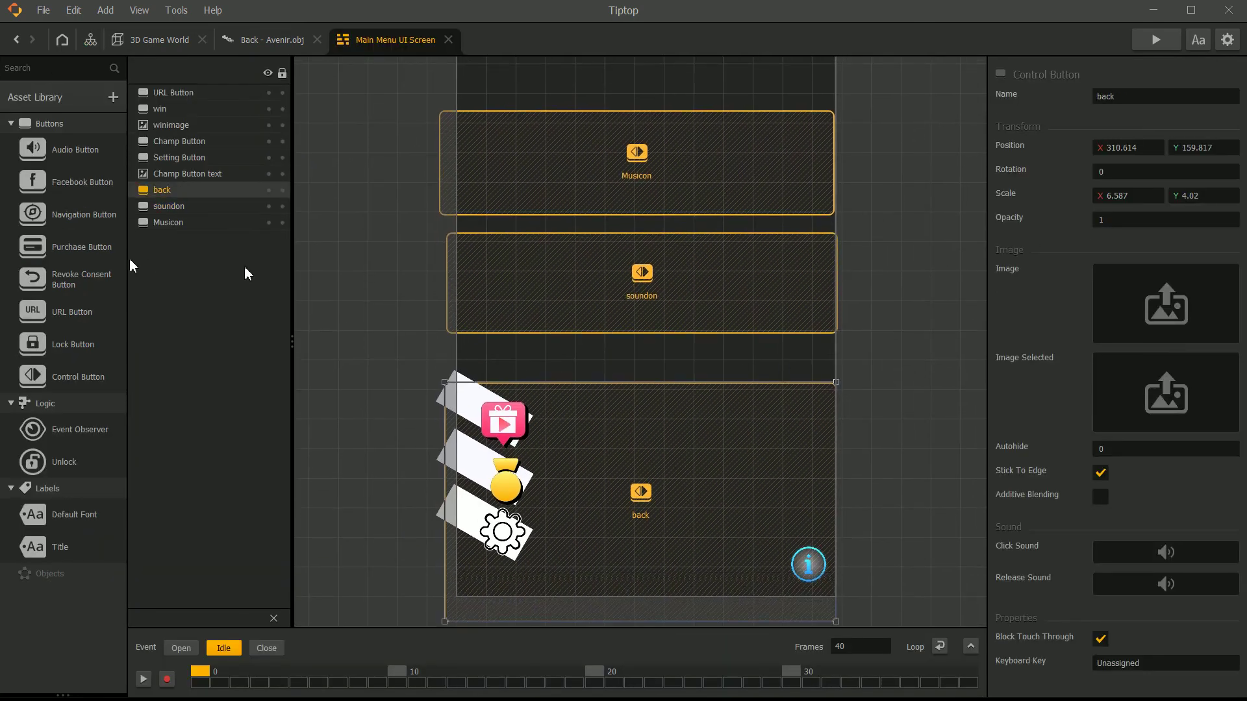
In the game flow, connect the Setting Button output of the UI screen after Setting 3D World to MainMenu 3D World's Load input.
click(232, 39)
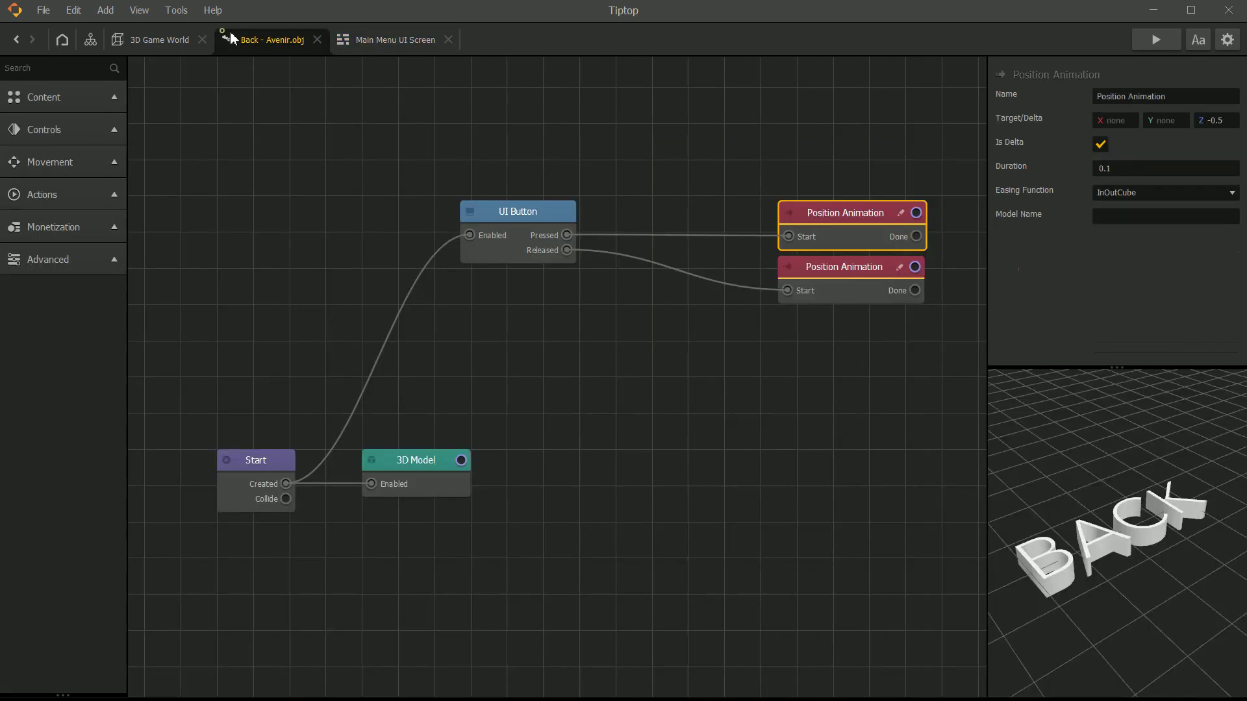
click(119, 42)
click(91, 44)
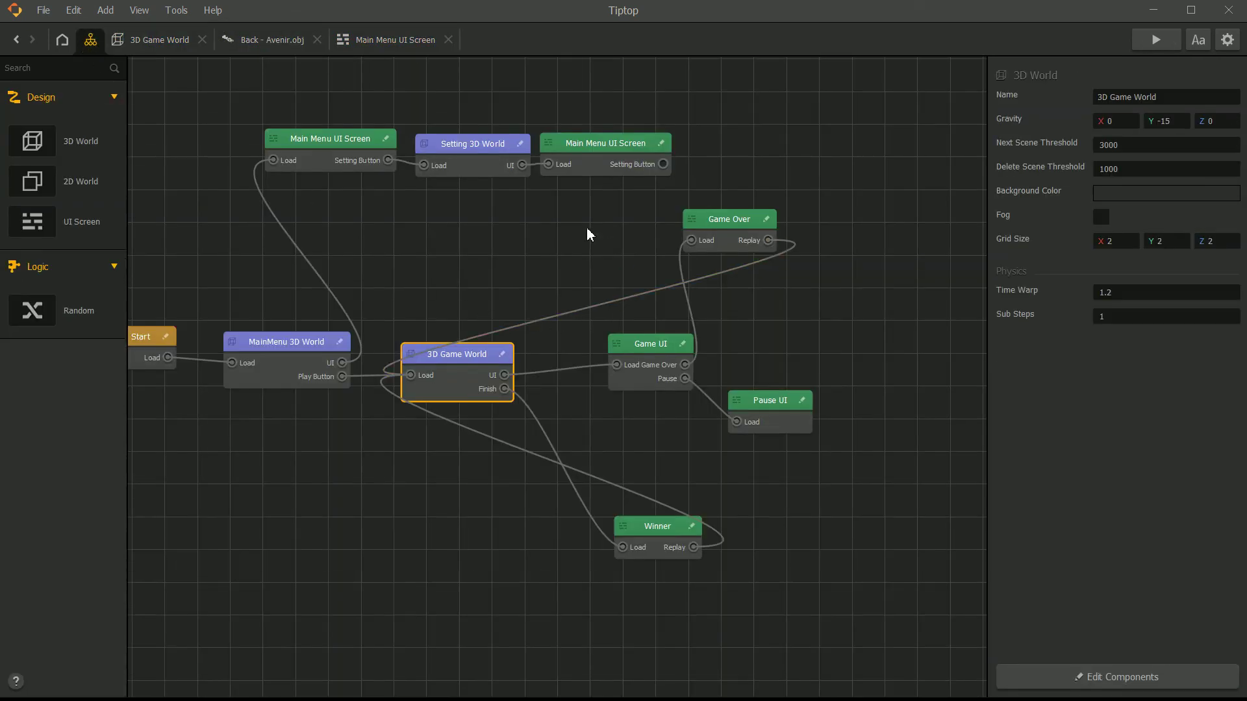
drag(663, 163, 231, 363)
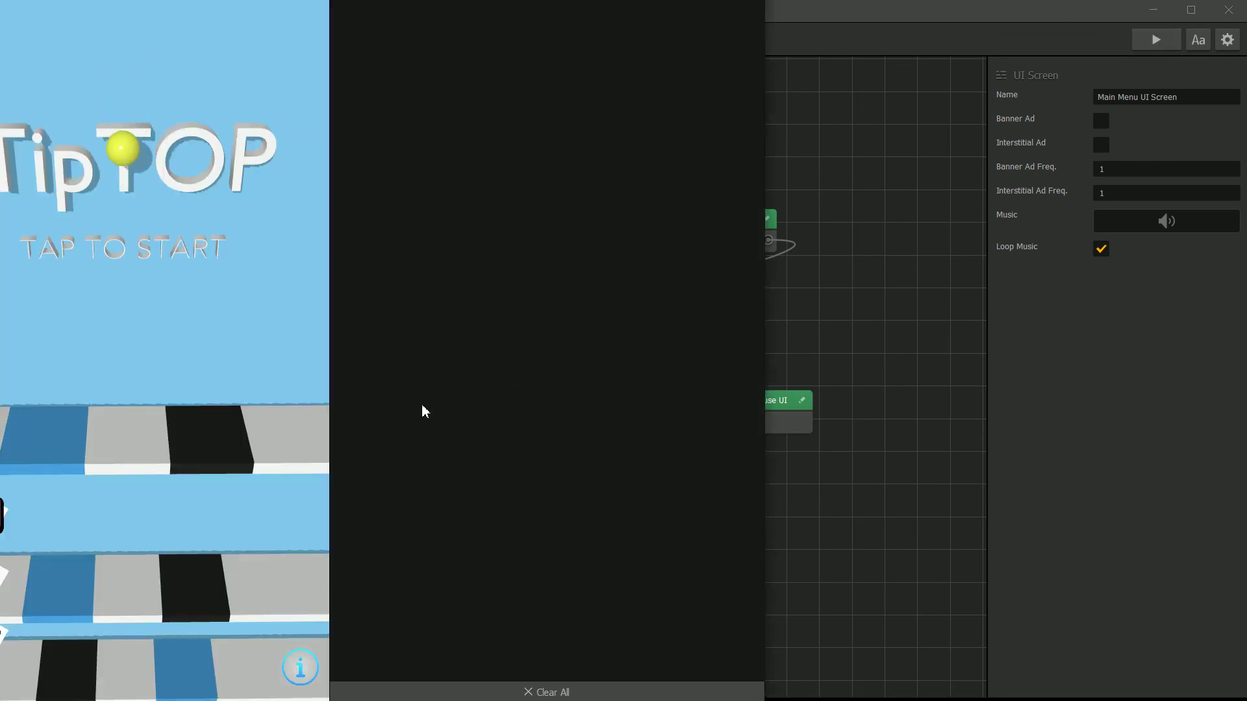
Run the game preview and test switching repeatedly between the main menu and the settings screen with the gear button.
click(212, 401)
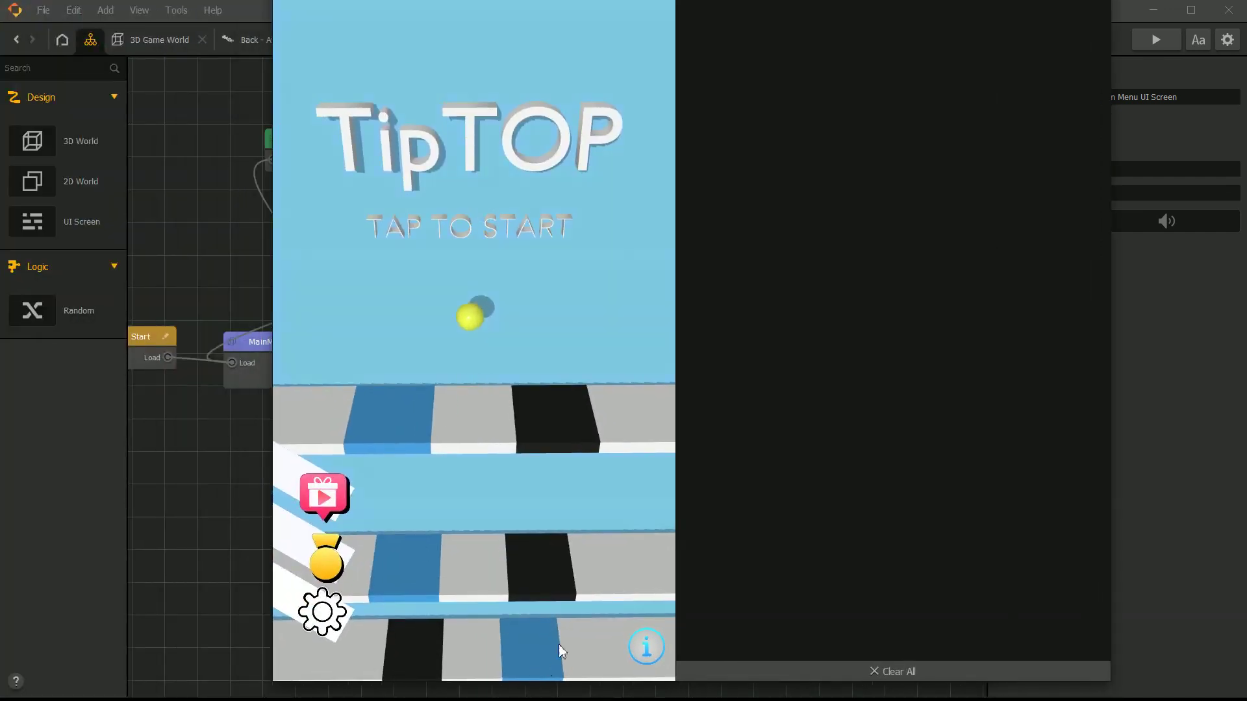
click(322, 612)
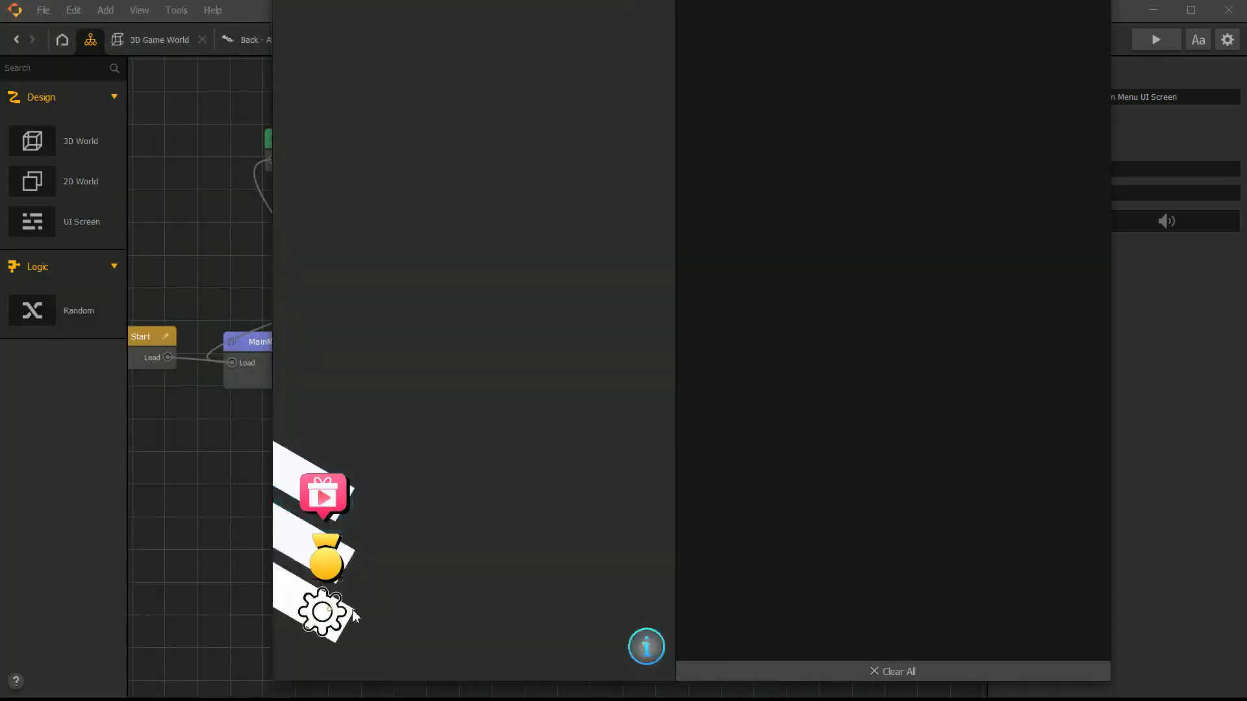
click(480, 598)
click(312, 610)
click(311, 609)
click(312, 609)
click(312, 610)
click(314, 612)
click(320, 615)
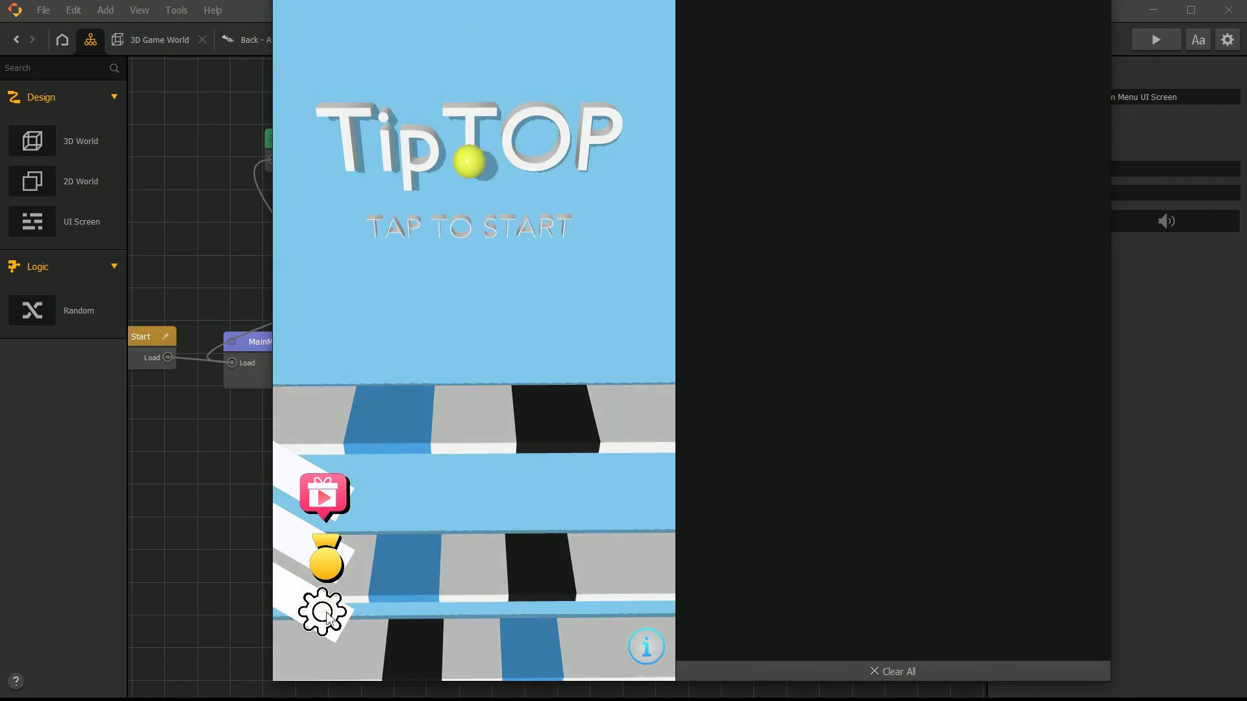
click(331, 621)
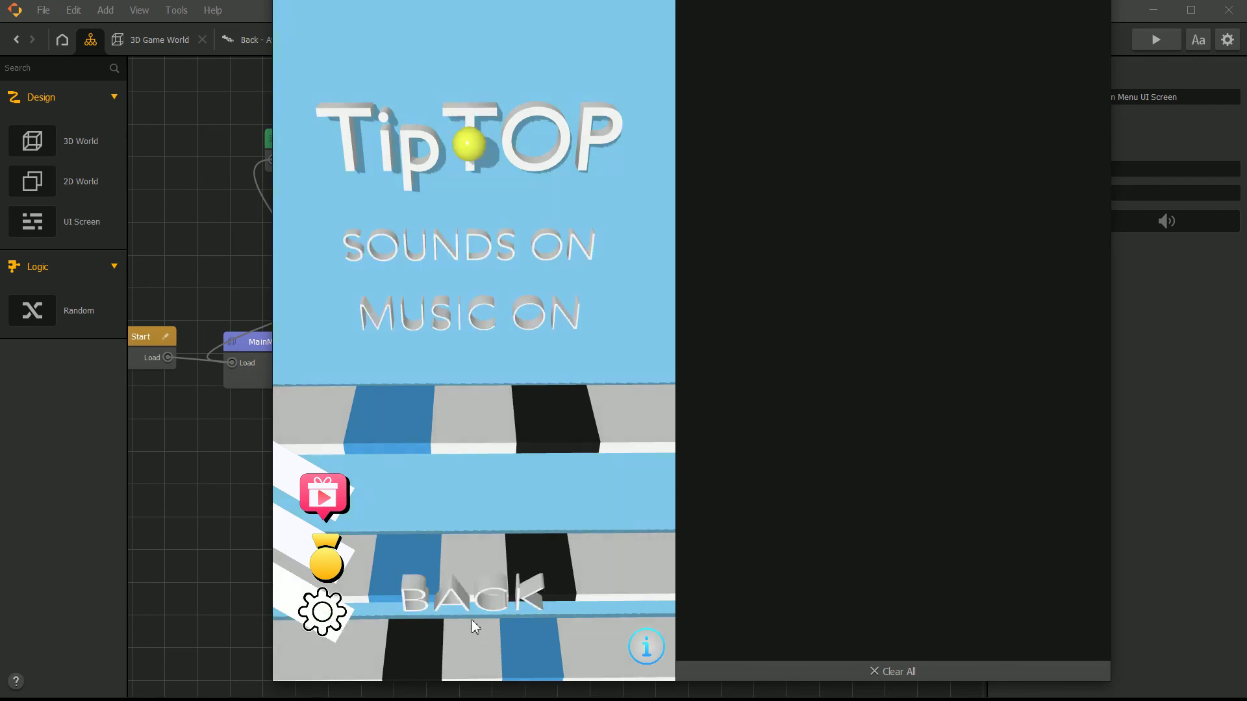
click(325, 614)
click(323, 613)
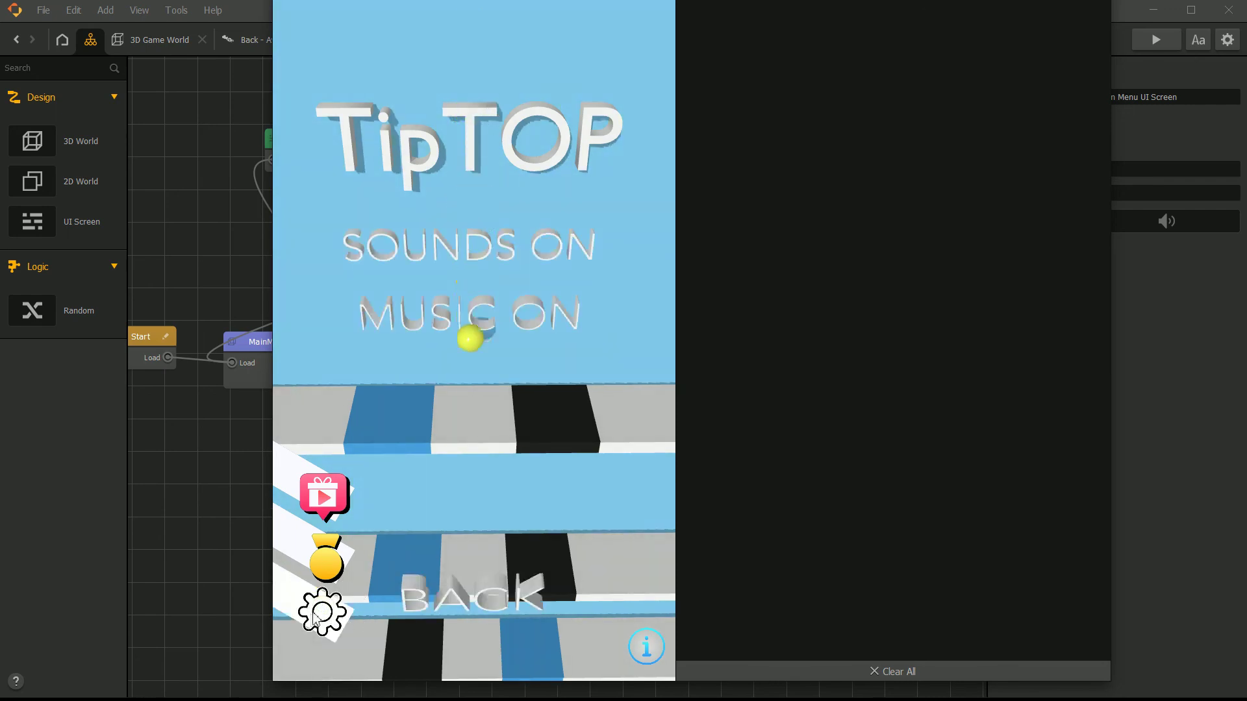
click(324, 613)
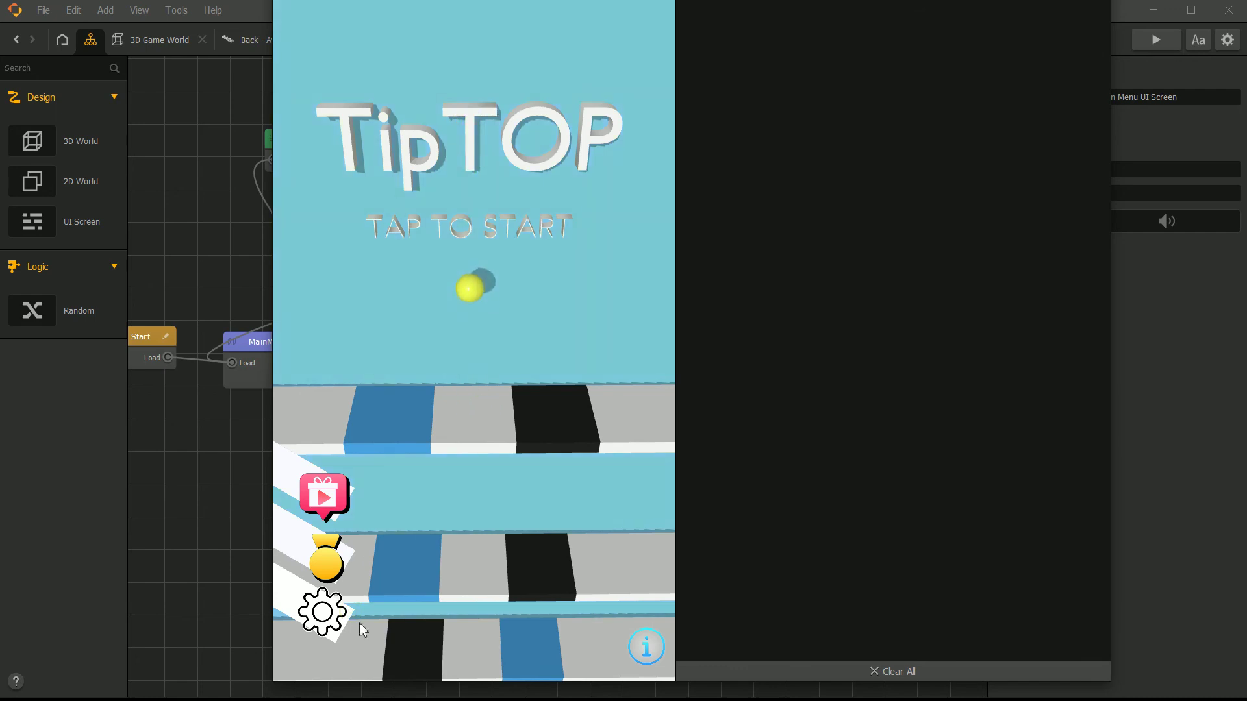
Test the Music and Sounds toggles in the preview, leaving and reopening the settings screen between them.
click(354, 607)
click(513, 311)
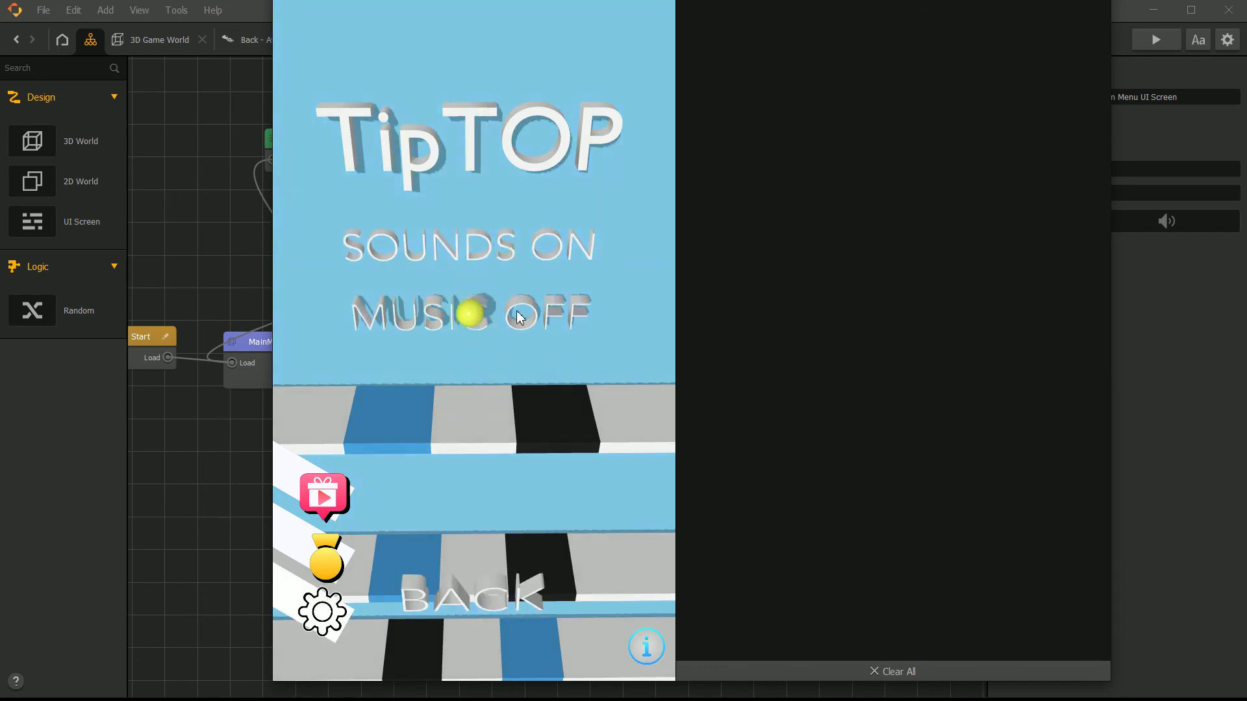
click(552, 247)
click(354, 606)
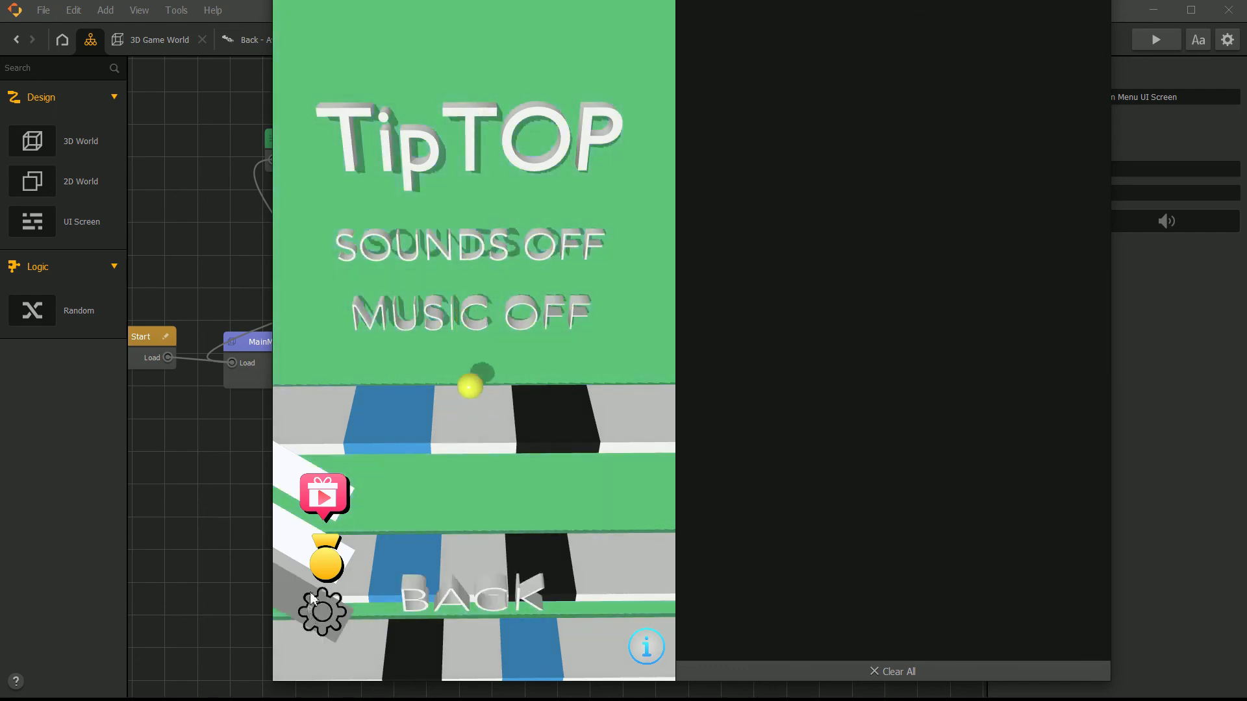
click(354, 603)
click(559, 247)
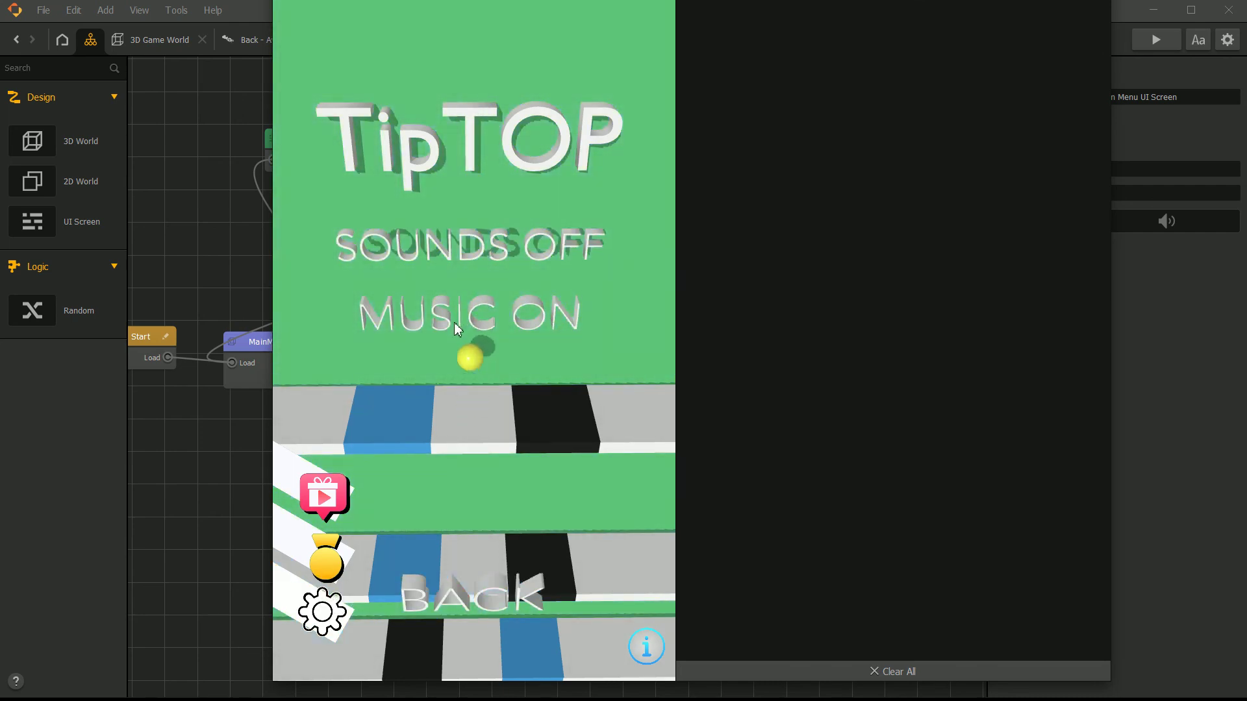
click(464, 299)
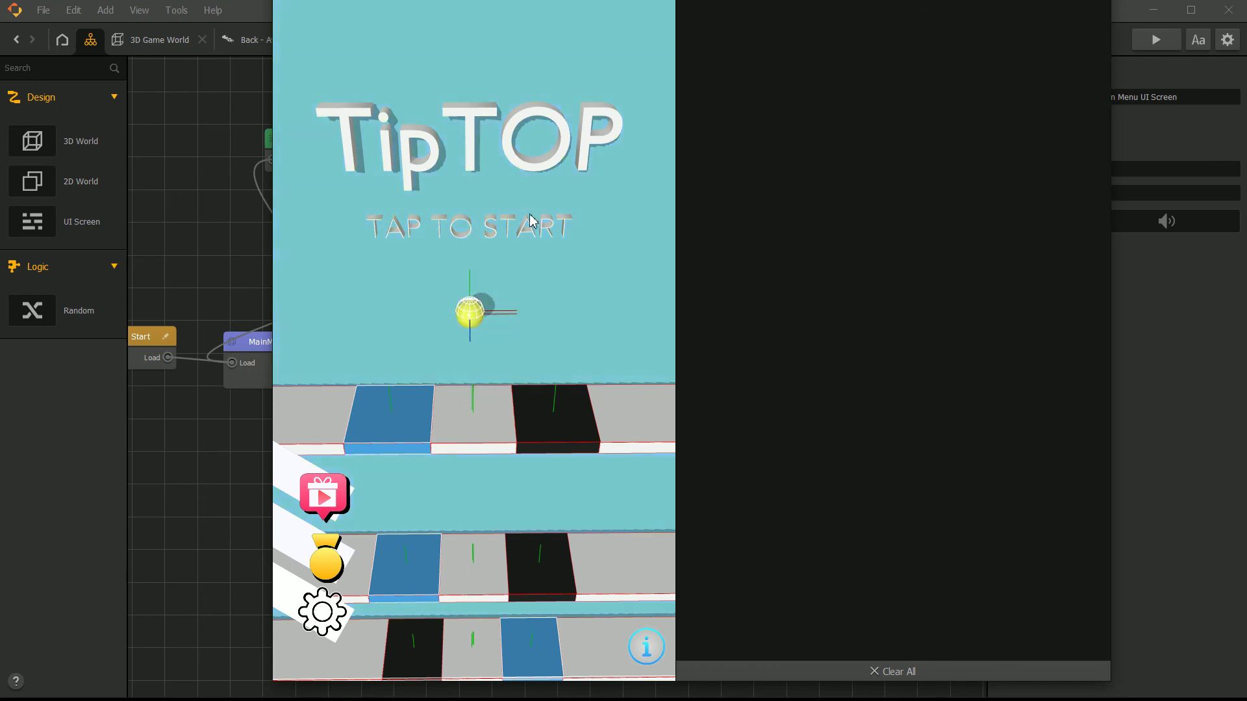
Test starting the game from the main menu and the toggles on the settings screen, and close the preview.
click(520, 267)
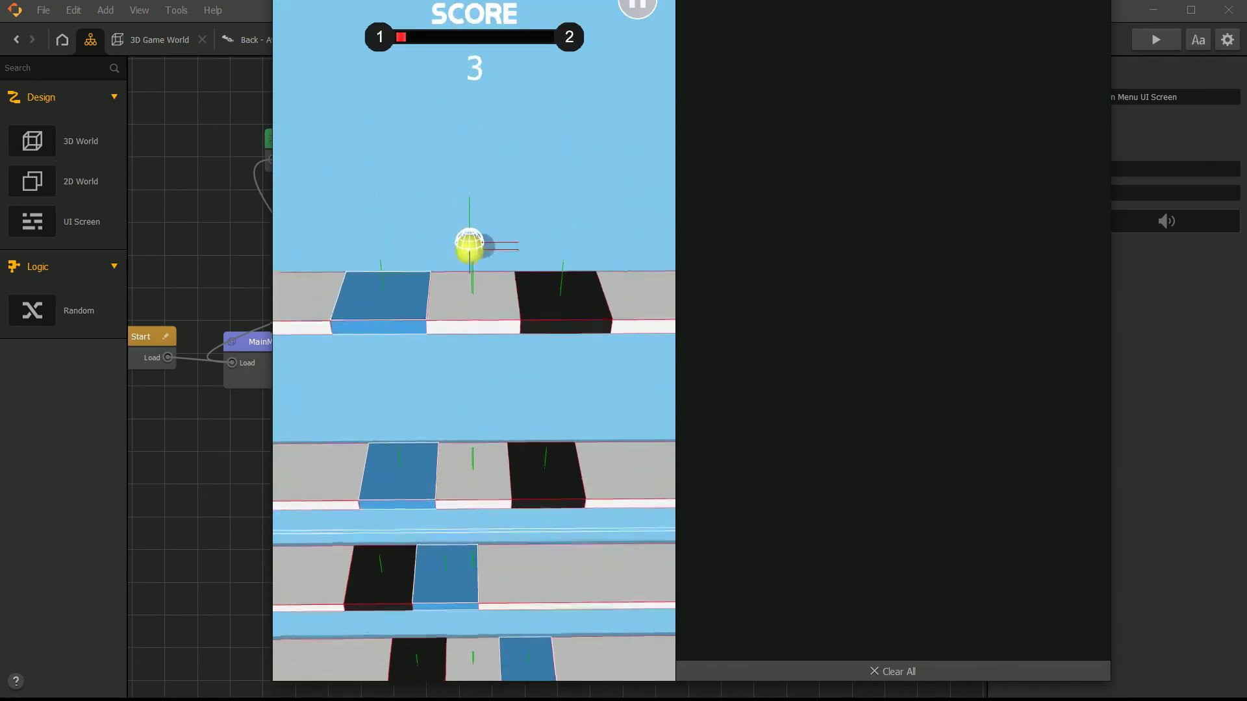
click(314, 611)
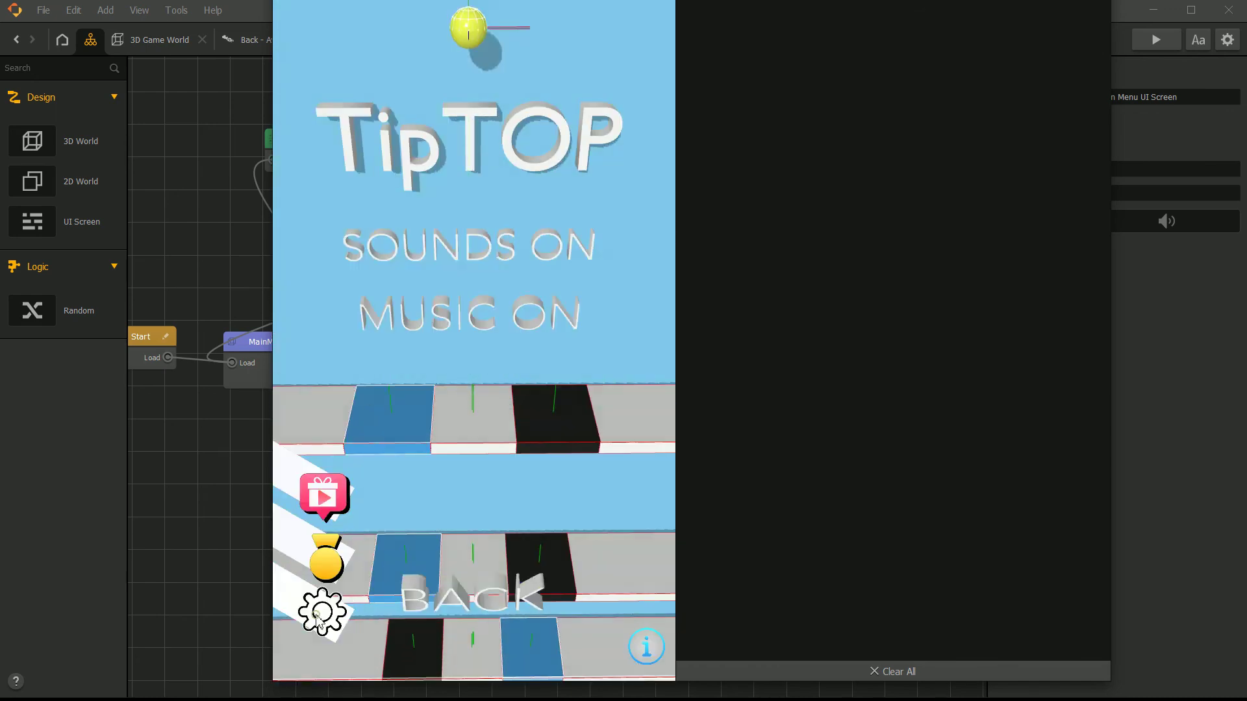
click(546, 321)
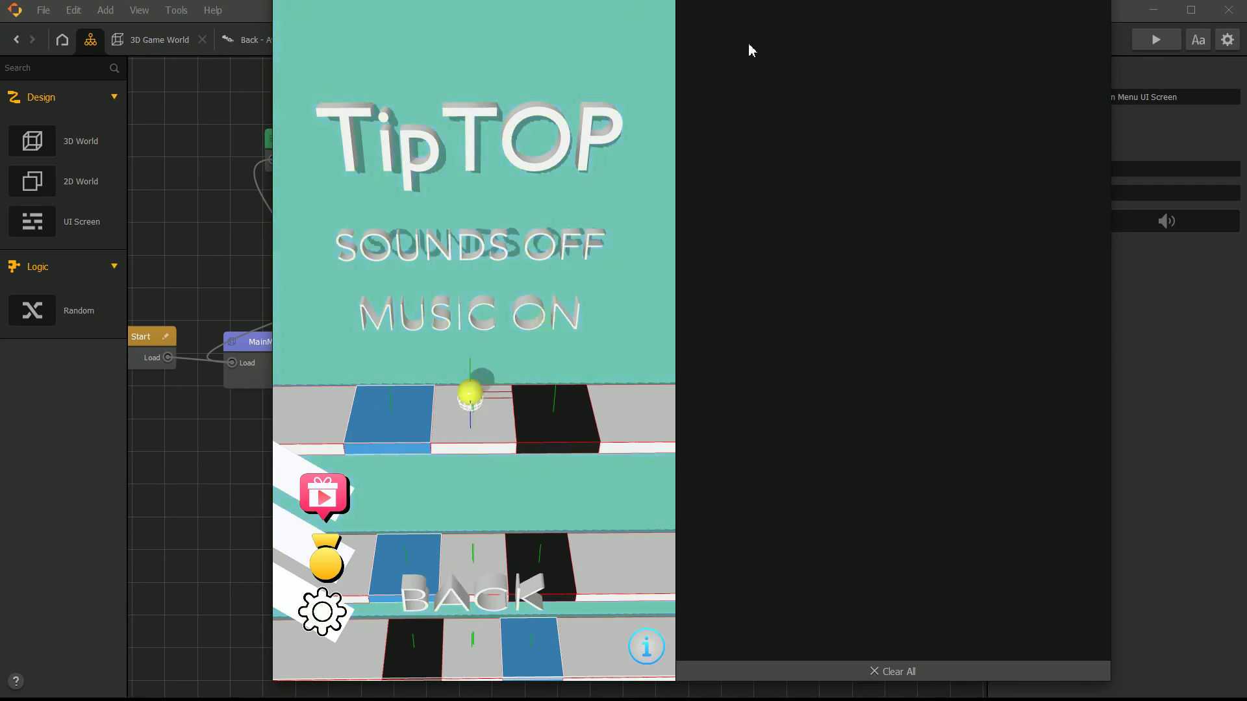
click(1096, 1)
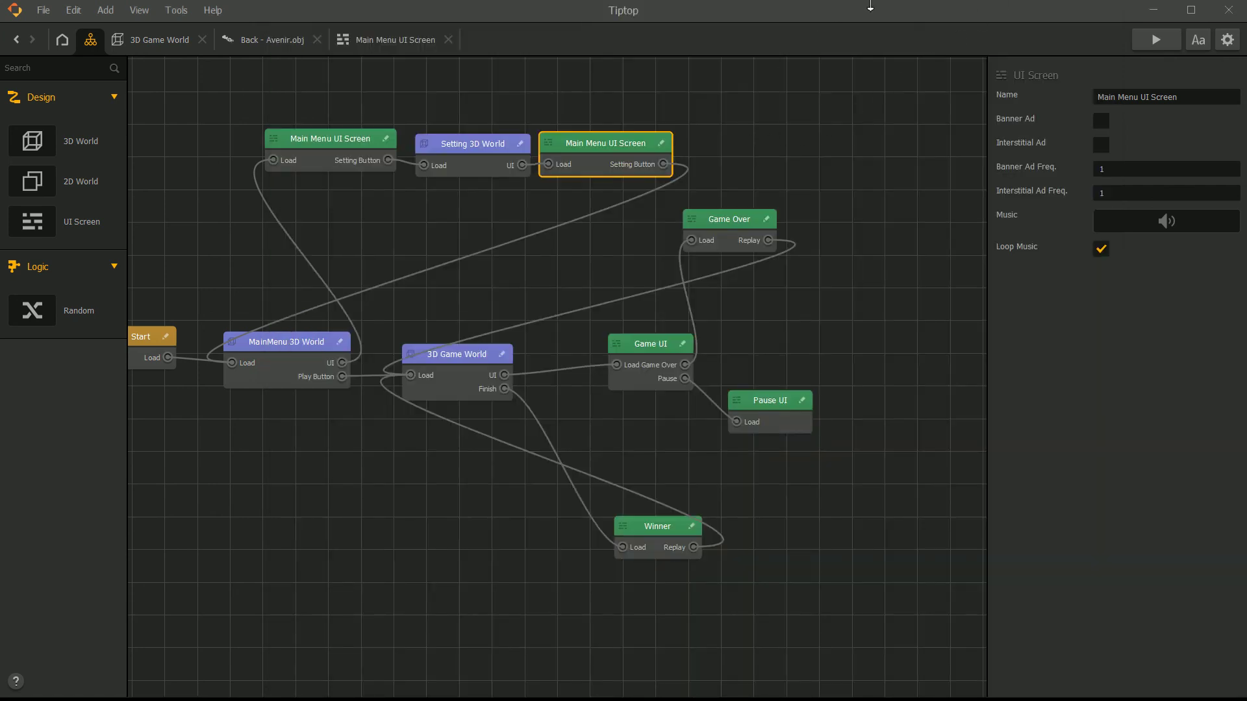
Reopen the Main Menu UI Screen that follows Setting 3D World and examine its soundon, Musicon and back control buttons.
drag(742, 124, 861, 176)
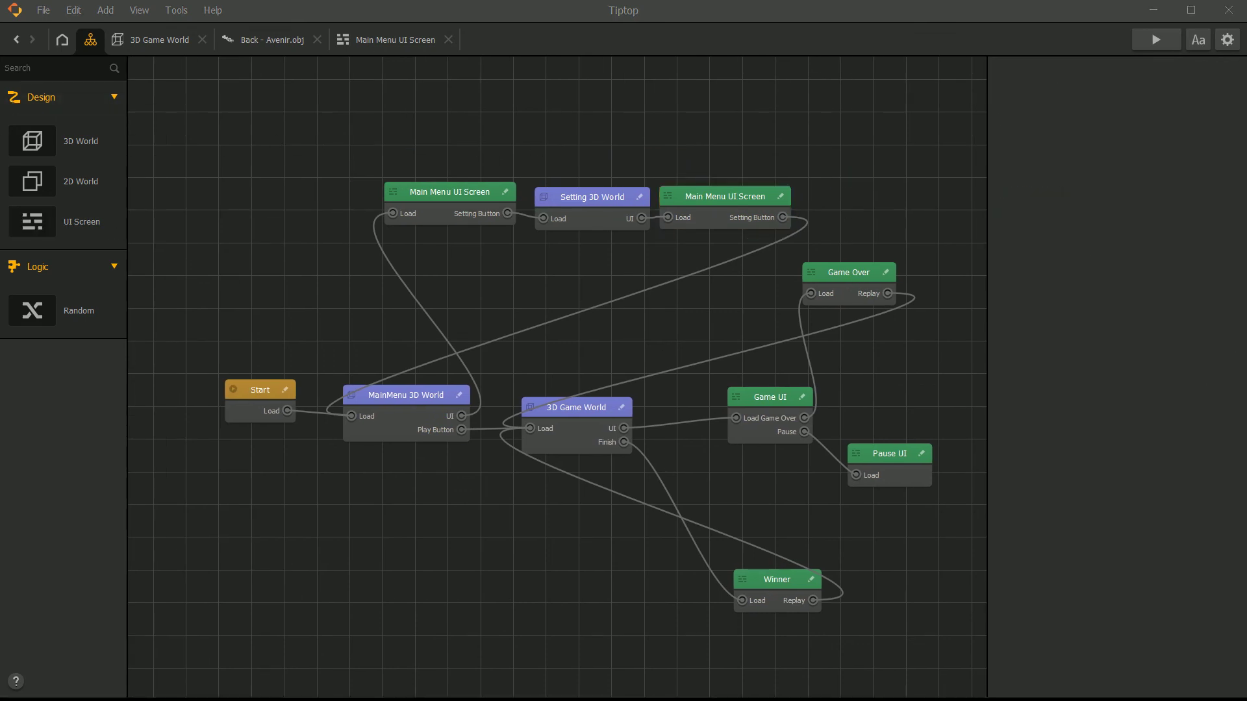
drag(738, 378, 662, 403)
scroll(643, 266, up, 2)
click(664, 208)
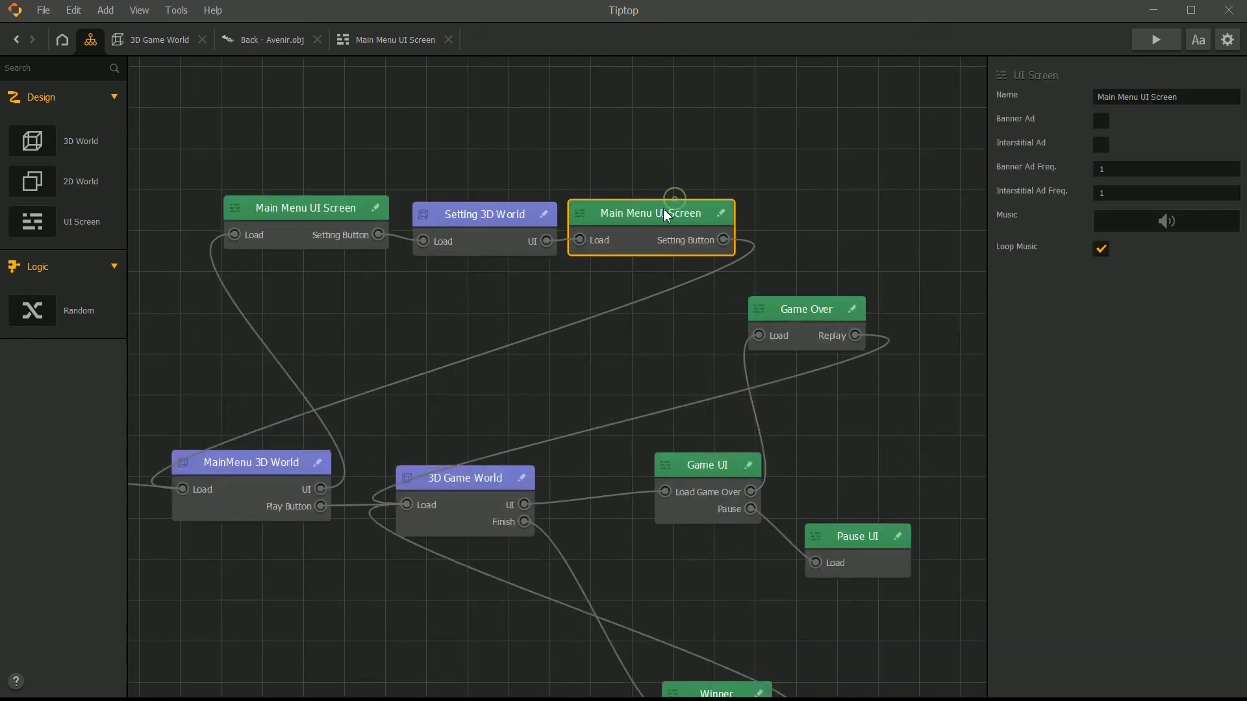
double_click(663, 208)
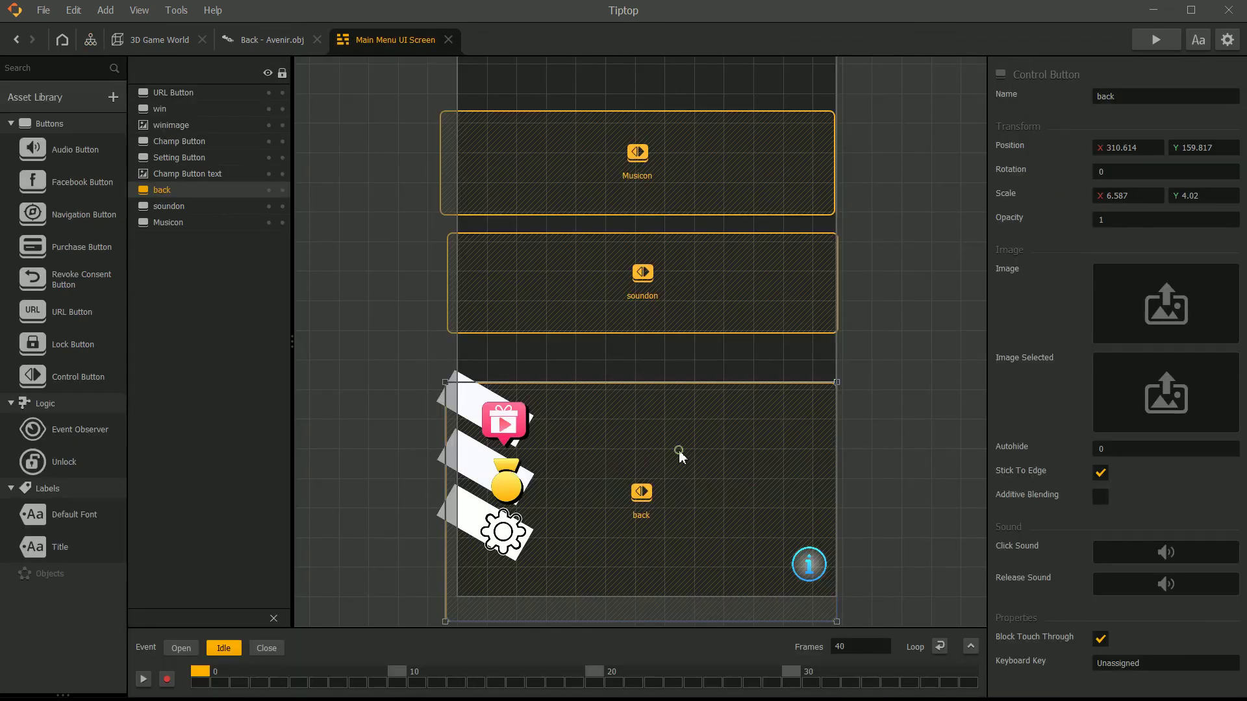
scroll(746, 434, down, 3)
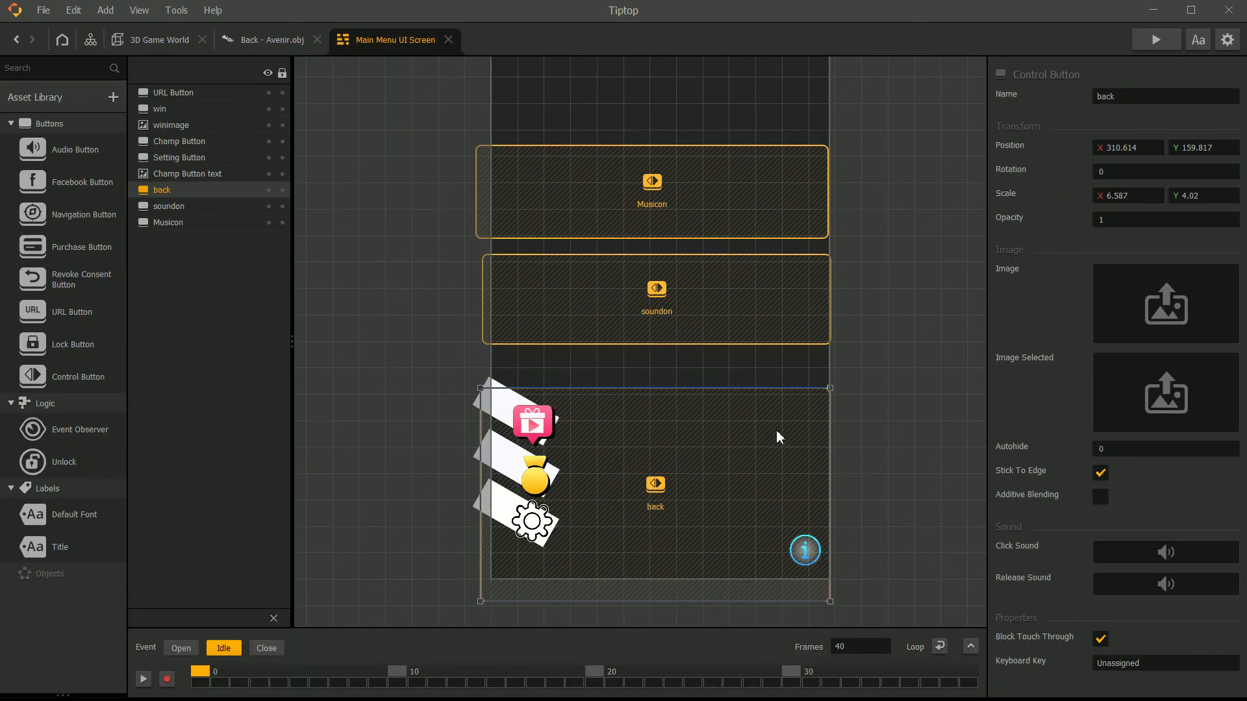
scroll(757, 408, up, 1)
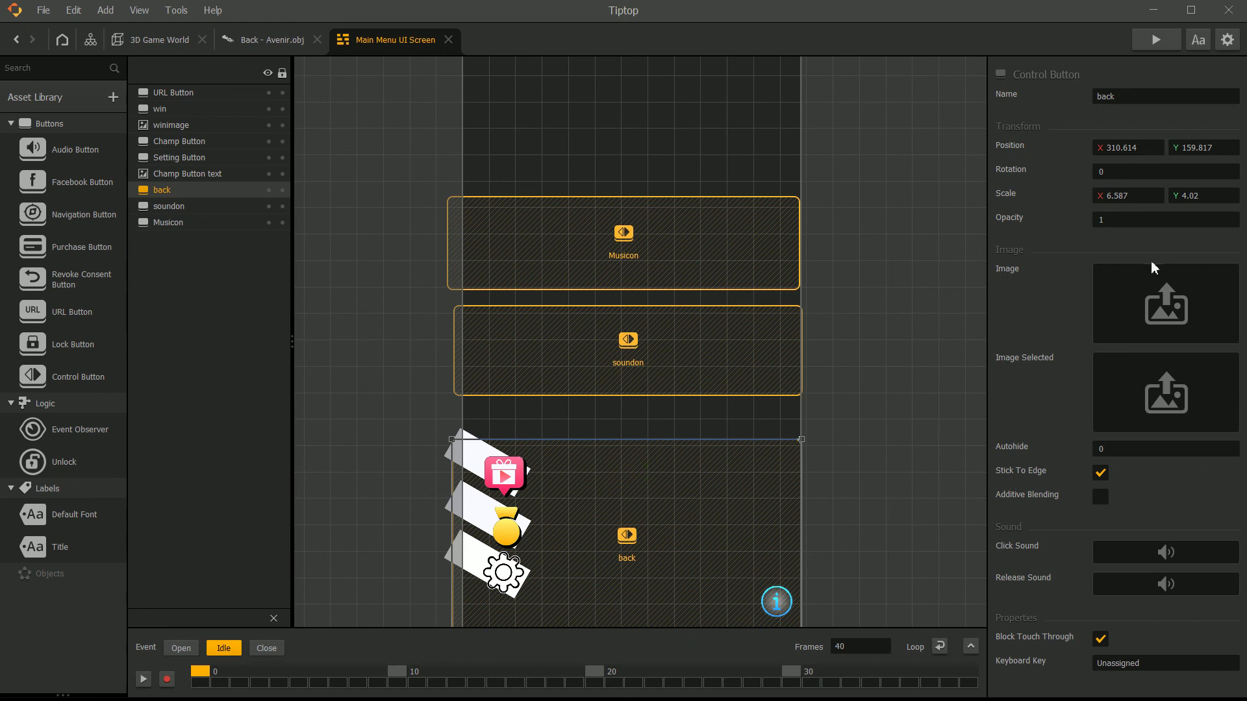
click(227, 208)
click(204, 224)
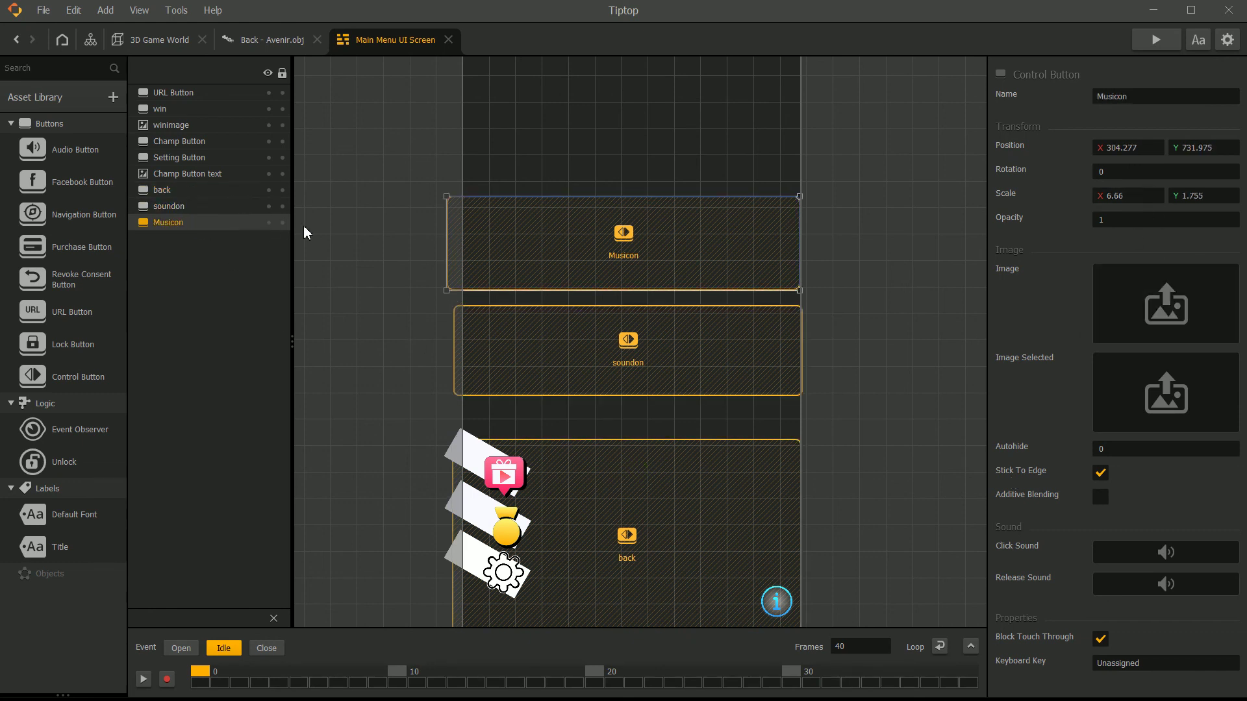
click(641, 485)
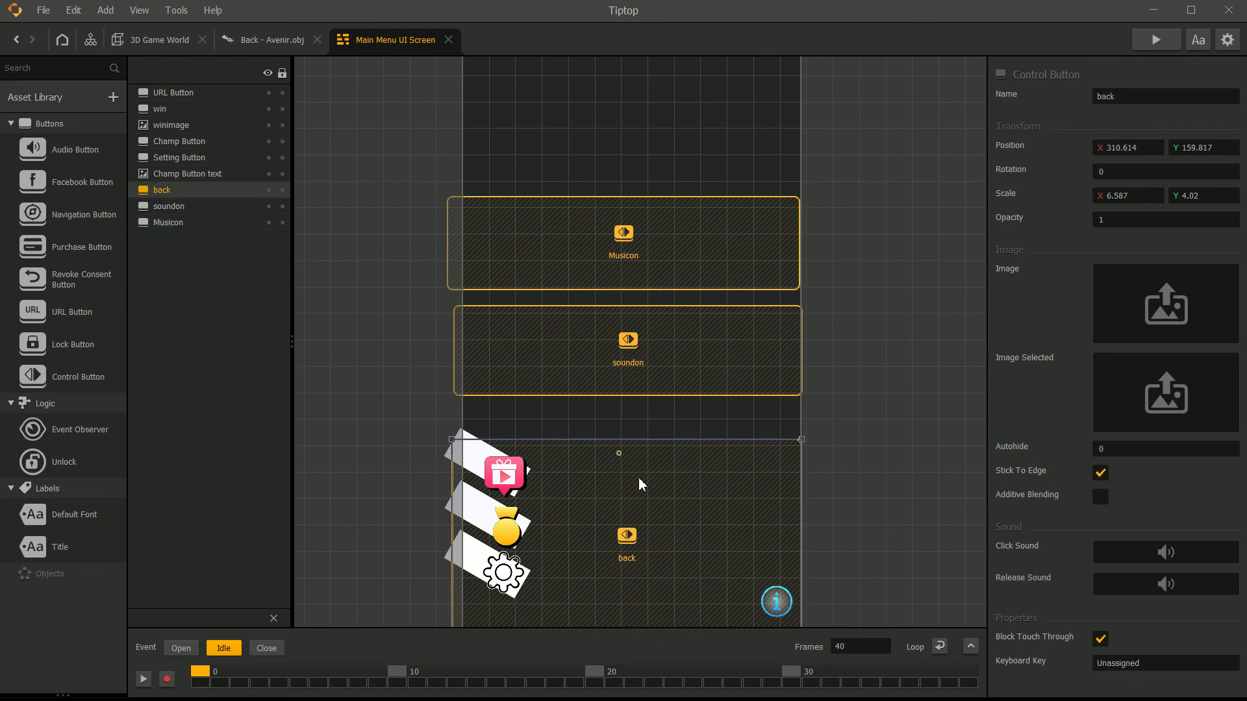
Move the Musicon control button to the upper part of the UI screen layout and enlarge it to about twice its height.
click(628, 348)
click(661, 269)
middle_drag(667, 267, 644, 362)
drag(652, 321, 661, 158)
drag(792, 221, 795, 312)
click(751, 408)
click(788, 407)
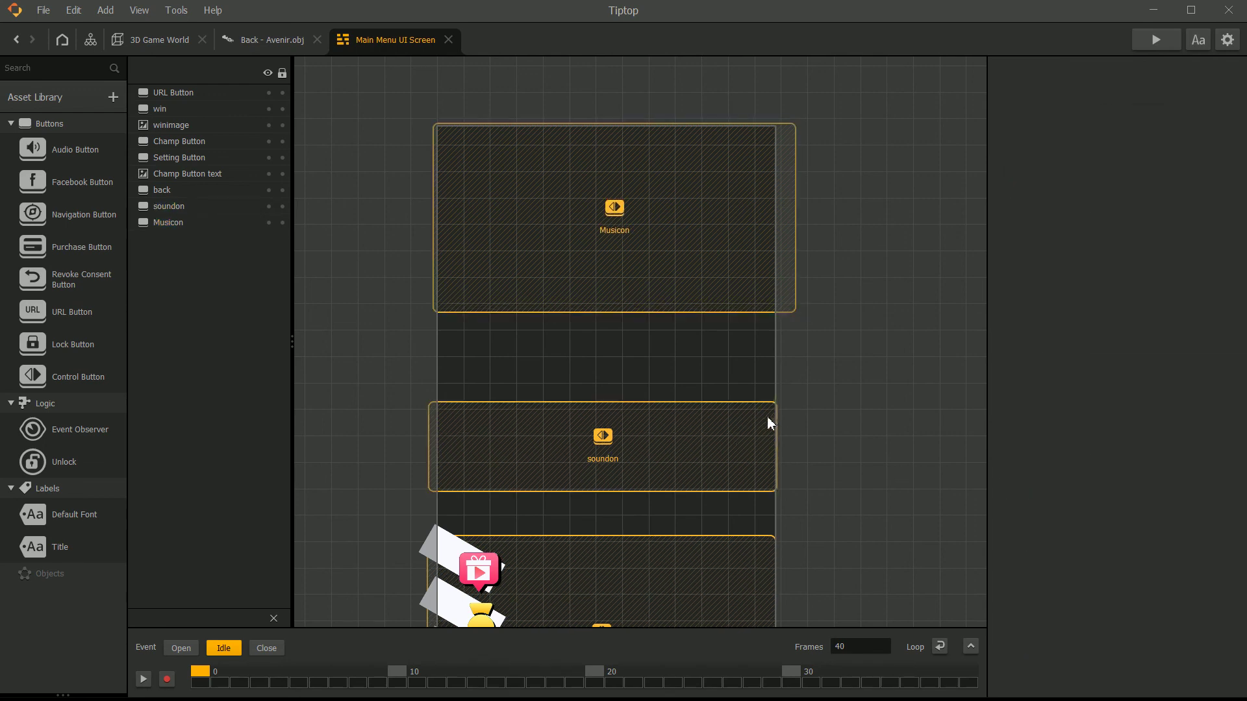
Enlarge the soundon control button to a scale of about 6.56 by 3.75, filling the space between the Musicon and back buttons.
click(767, 417)
drag(782, 411, 796, 333)
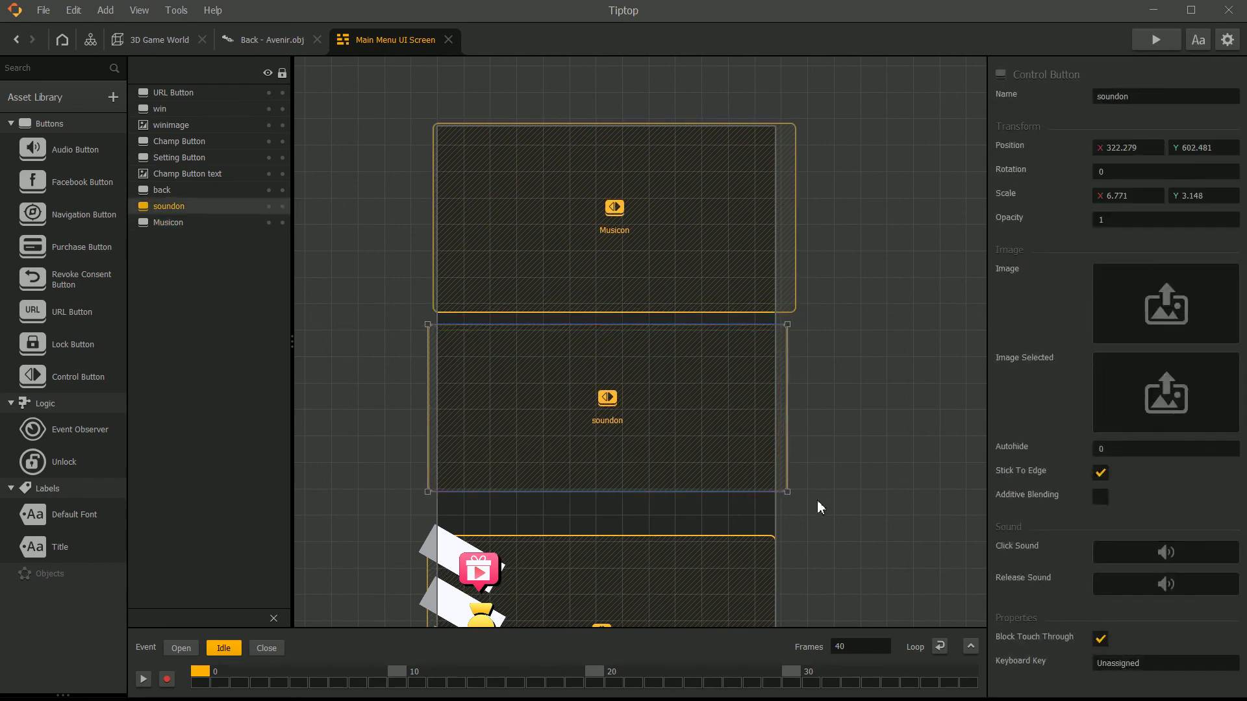
drag(794, 498, 783, 530)
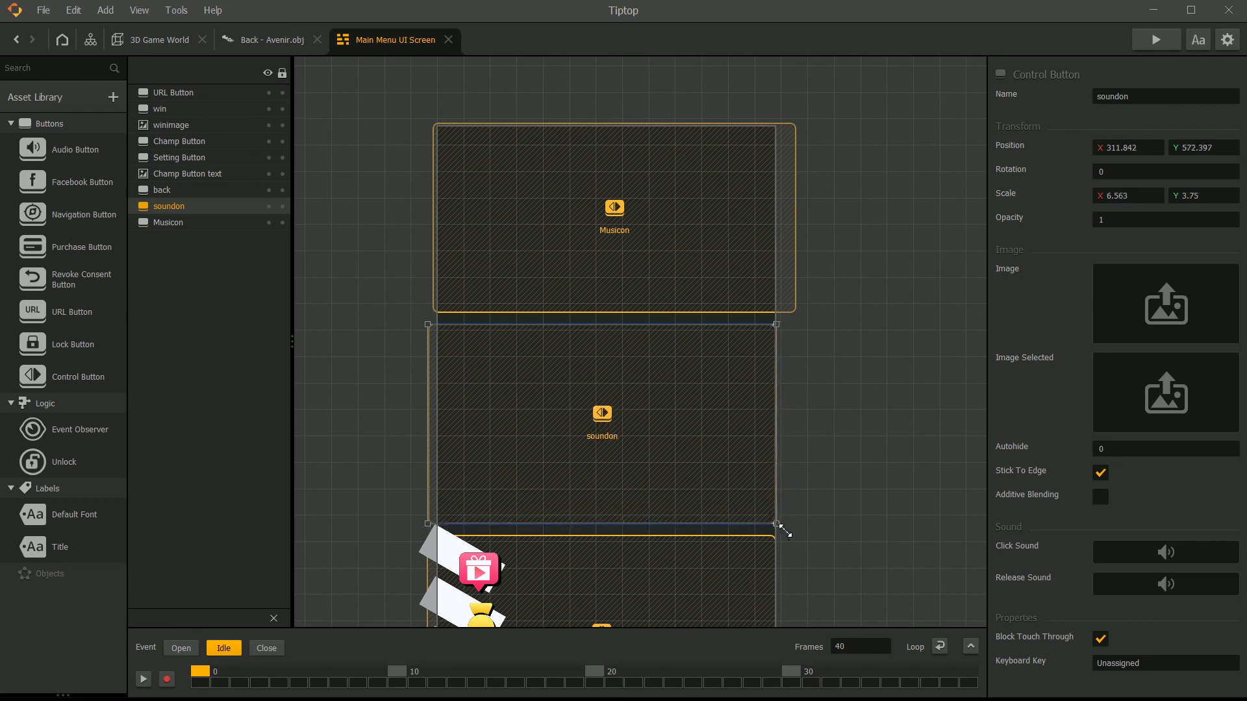
click(823, 468)
Open the settings screen in the game preview and test the Music and Sounds toggles.
click(1156, 37)
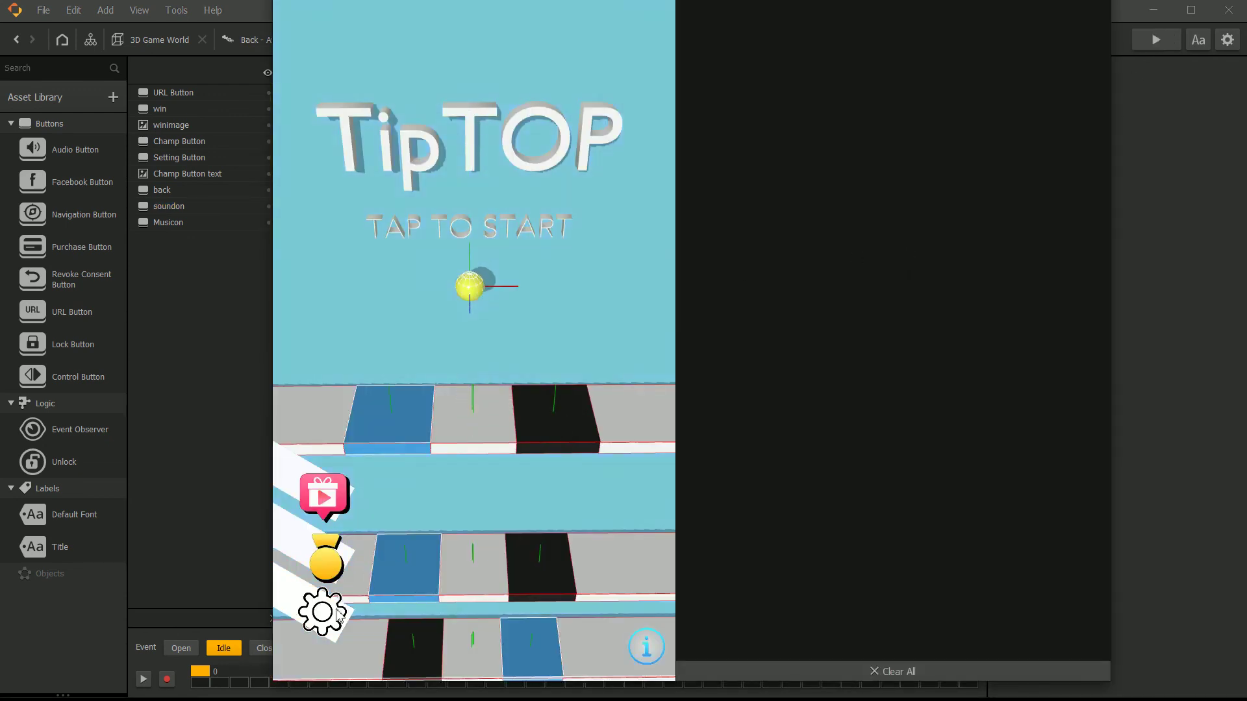
click(342, 609)
click(520, 311)
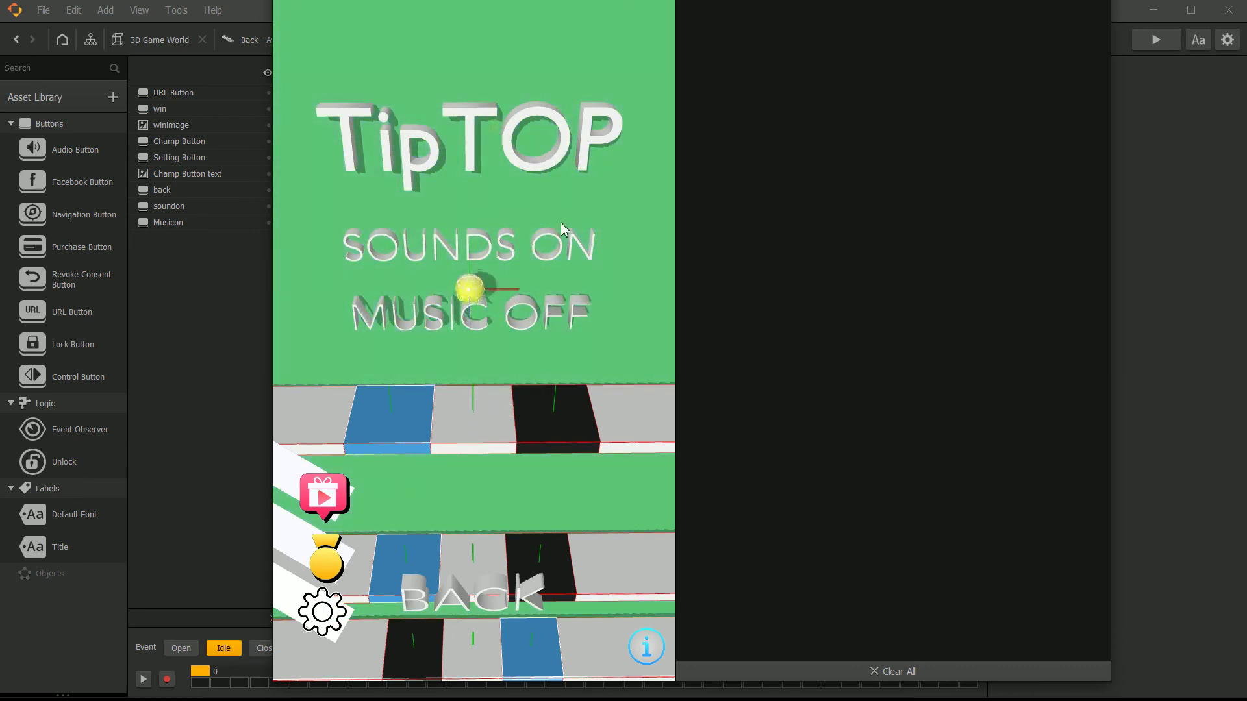
click(540, 245)
click(537, 450)
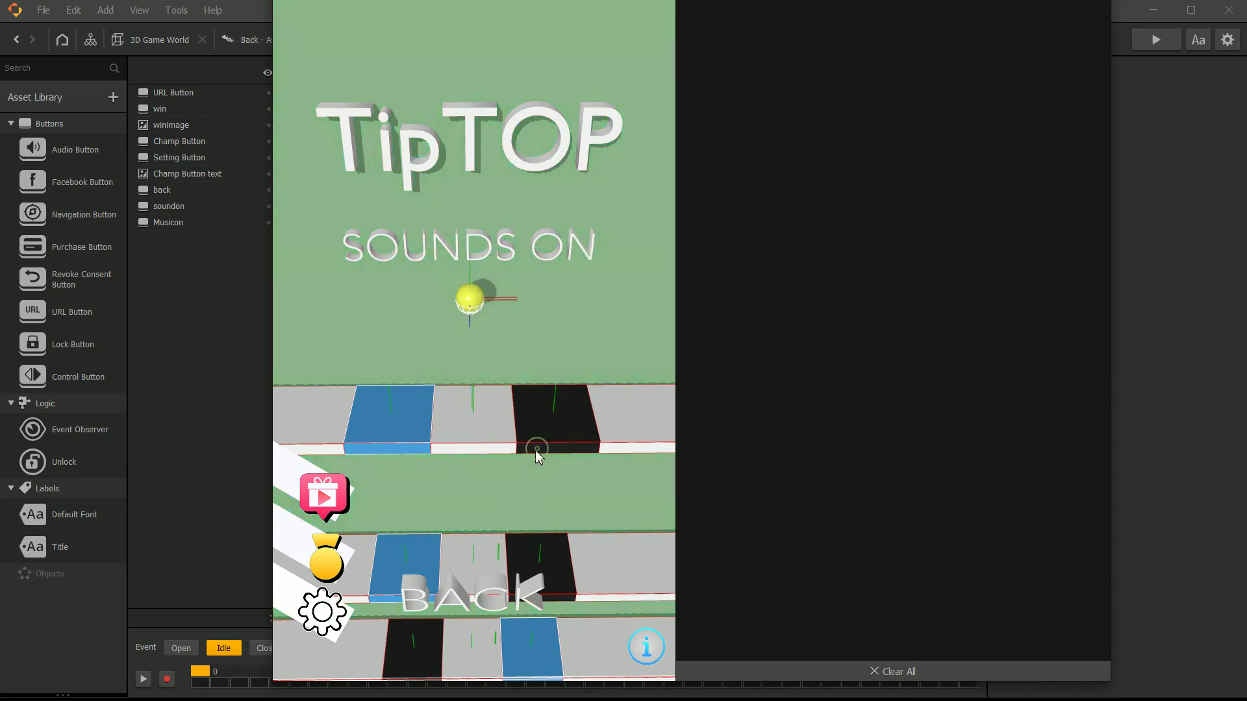
click(556, 243)
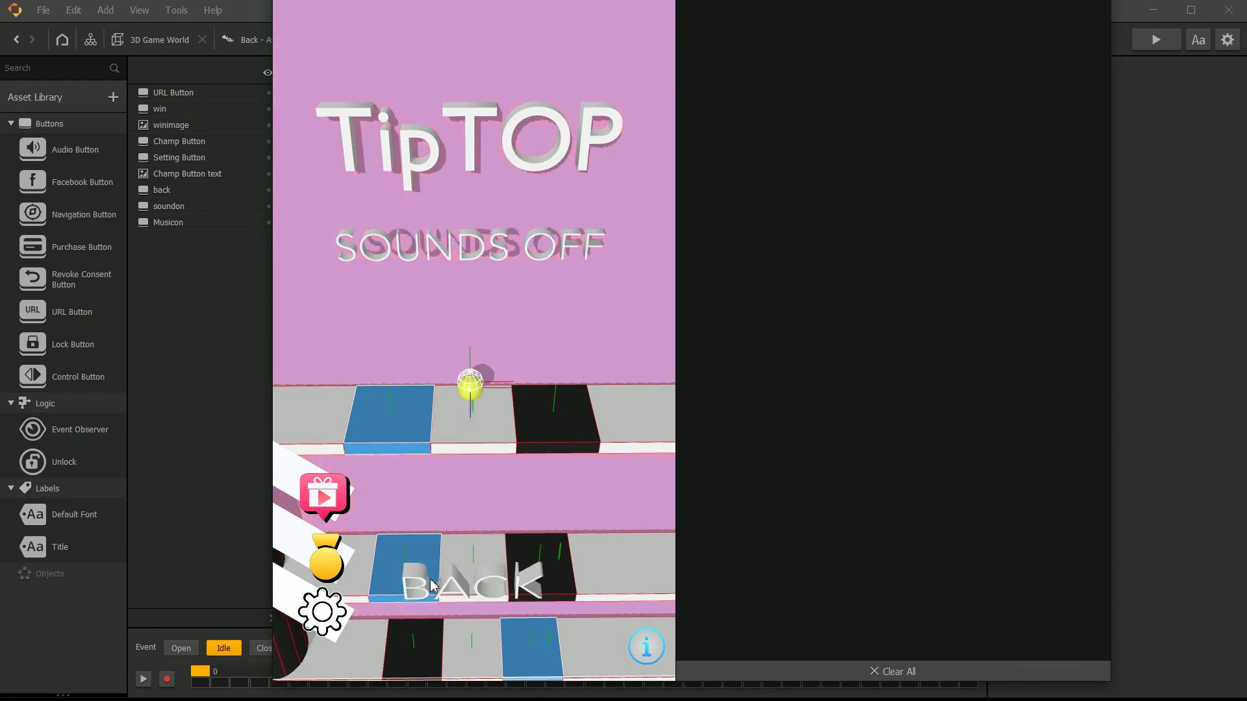
Reposition the preview window, test the Back control and the settings button, and close the preview.
drag(476, 2, 585, 0)
click(426, 606)
click(410, 623)
click(411, 624)
click(411, 623)
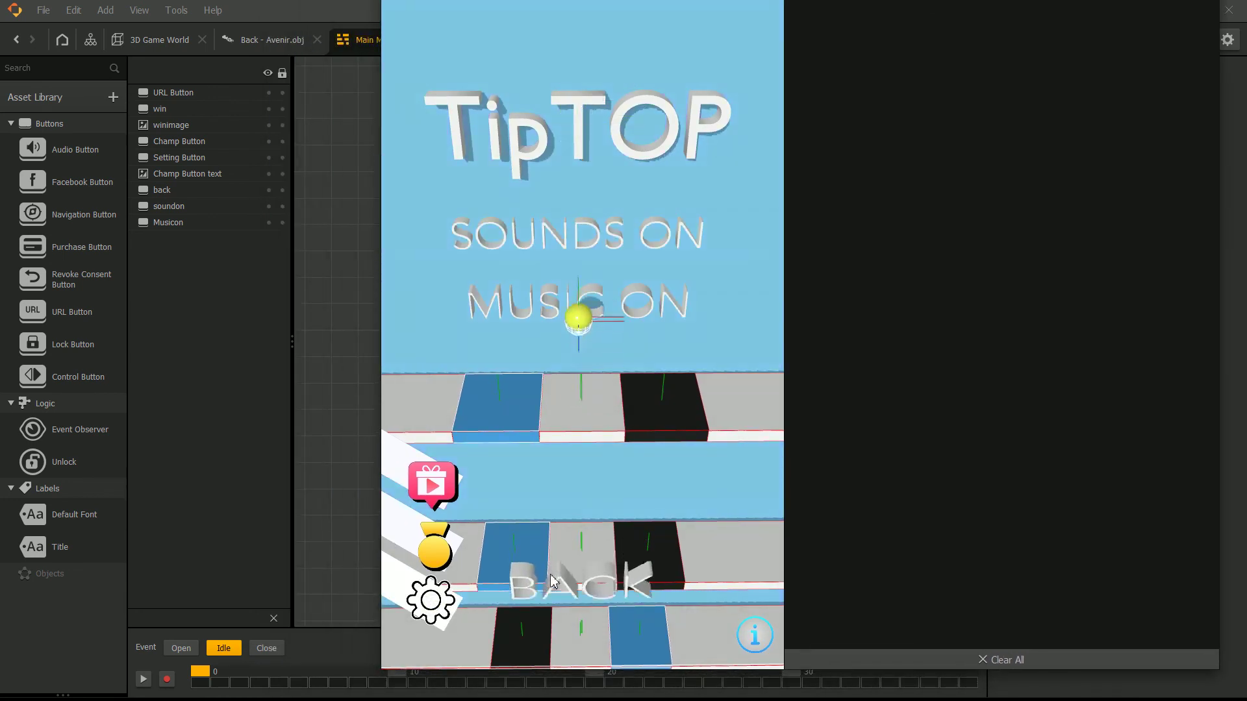
key(Escape)
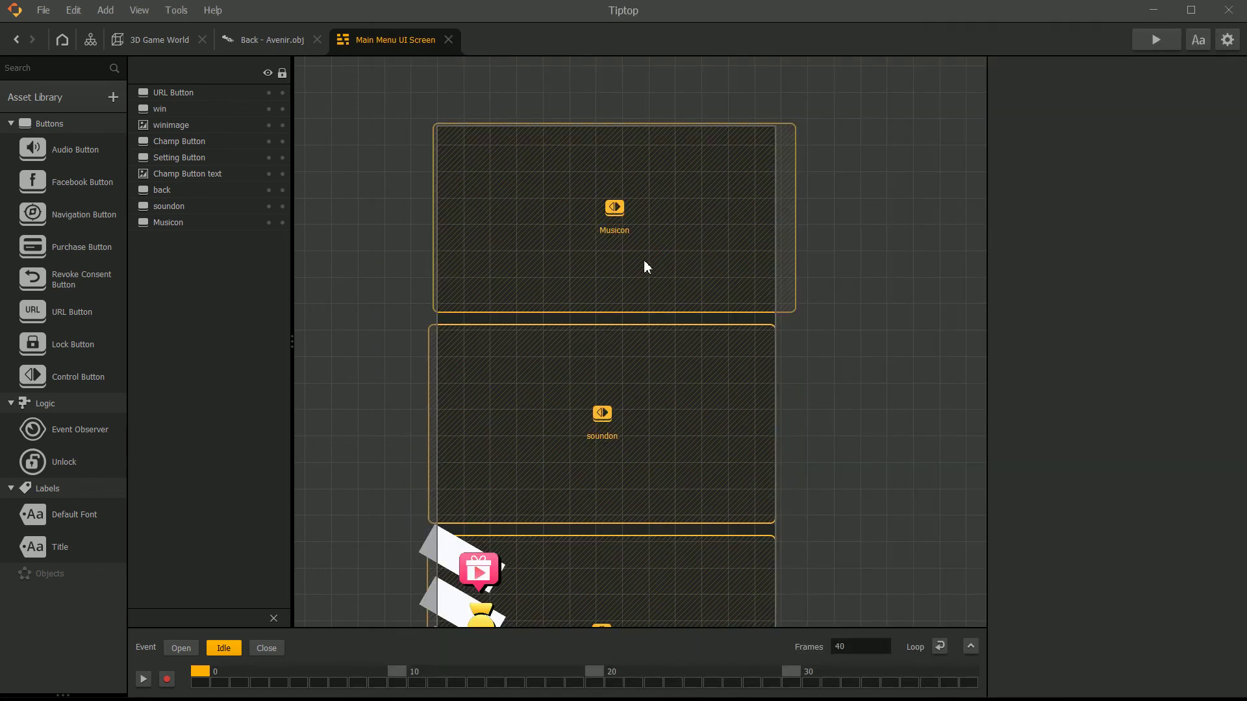
Examine the back control button on the UI screen and the UI Button node graph of the Back - Avenir.obj object.
click(641, 542)
scroll(715, 552, down, 2)
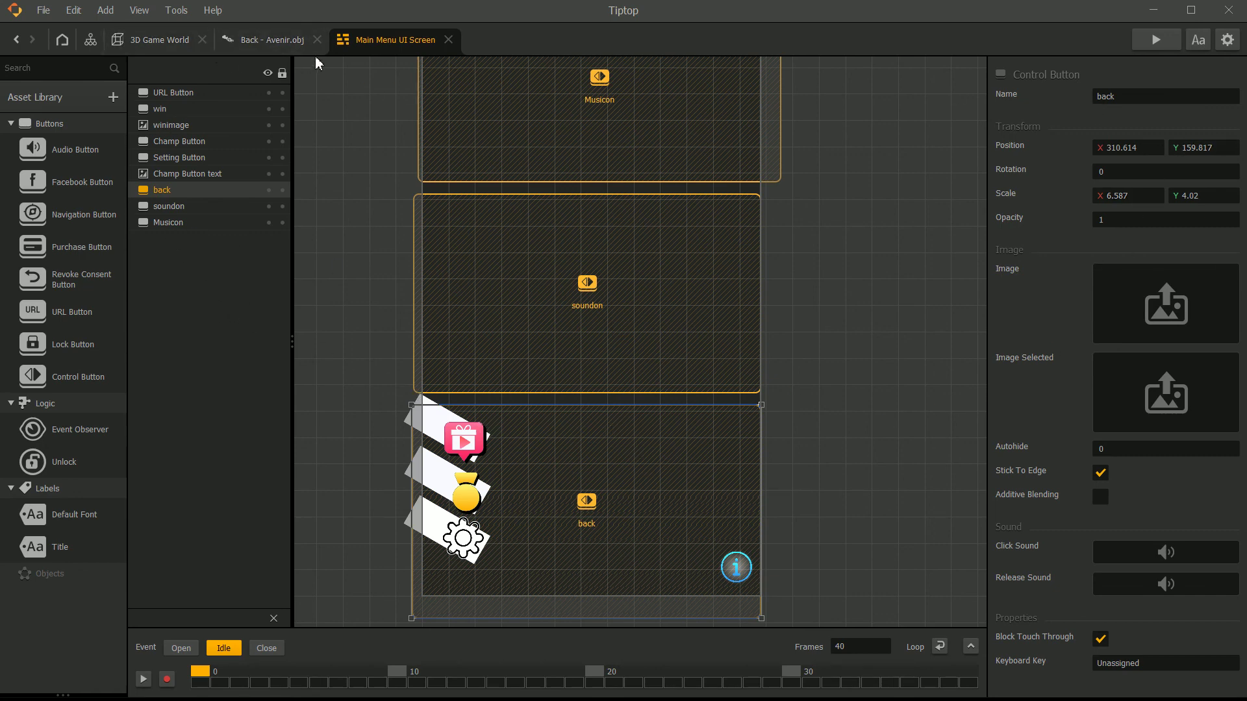
click(278, 41)
middle_drag(611, 198, 490, 228)
drag(426, 271, 402, 199)
drag(418, 254, 422, 204)
drag(763, 251, 718, 131)
drag(743, 295, 728, 306)
click(401, 42)
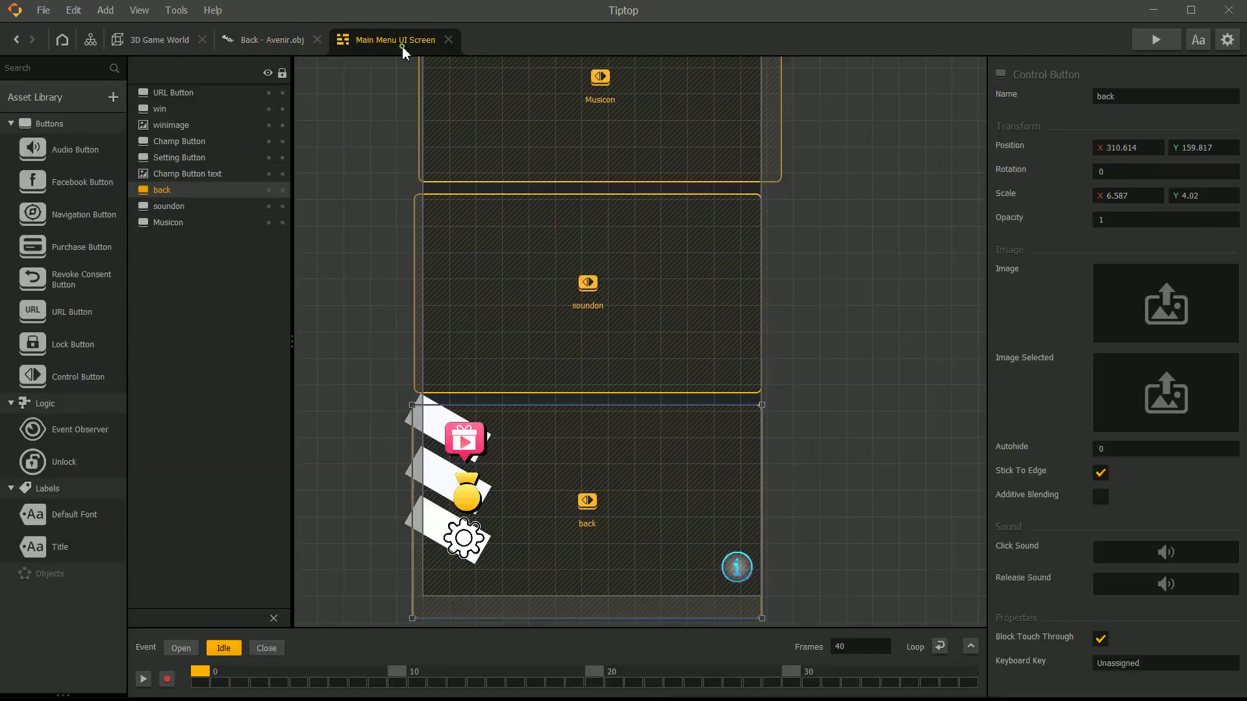
Replace the back control button with a navigation button named Bck over the lower screen area, scaled about 7.8 by 4.45.
drag(657, 451, 660, 450)
key(Delete)
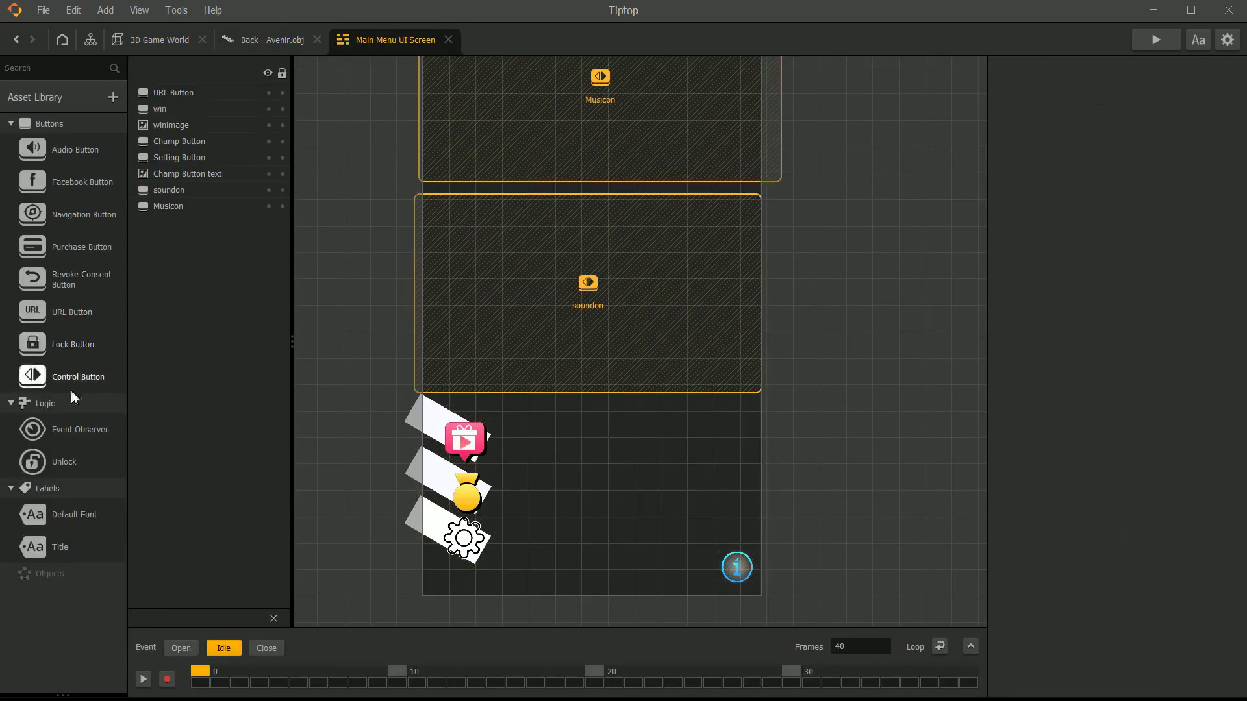
drag(497, 441, 802, 632)
drag(654, 534, 619, 534)
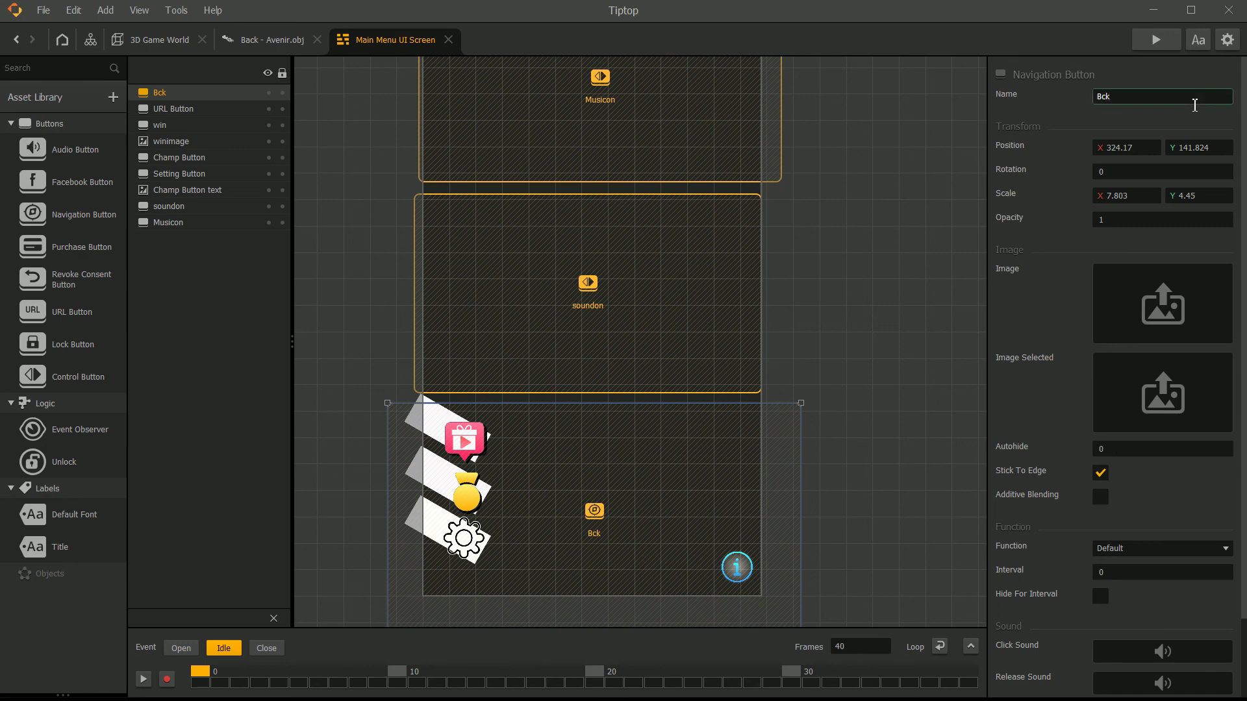
Set the function of the Bck navigation button to Back.
scroll(1195, 105, down, 2)
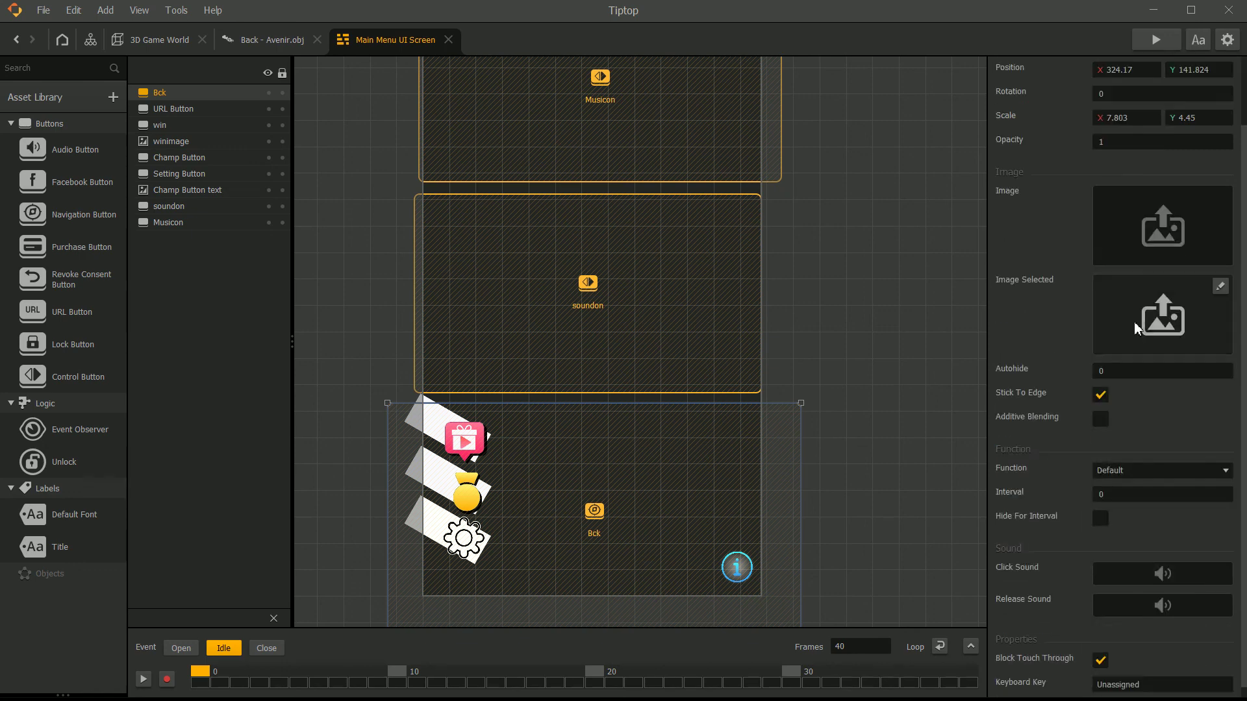
click(1163, 472)
click(1160, 520)
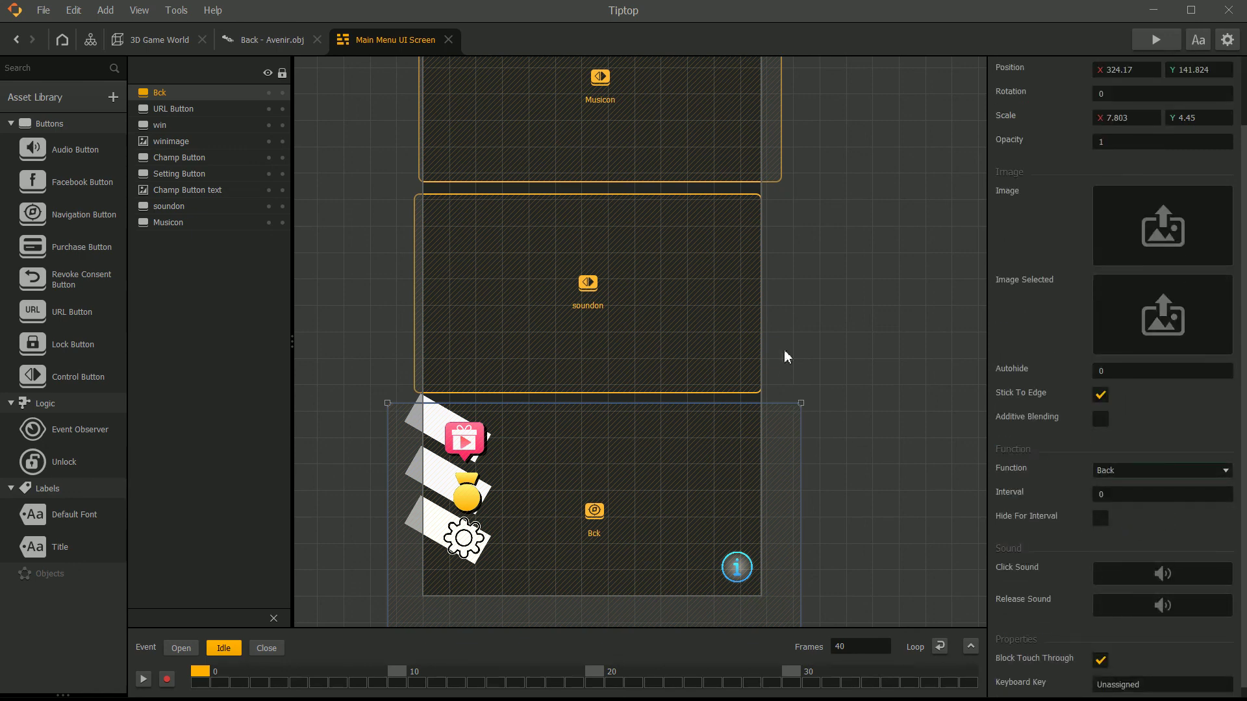
Choose the linked button for the UI Button node in Back - Avenir.obj and close that object's graph.
click(244, 38)
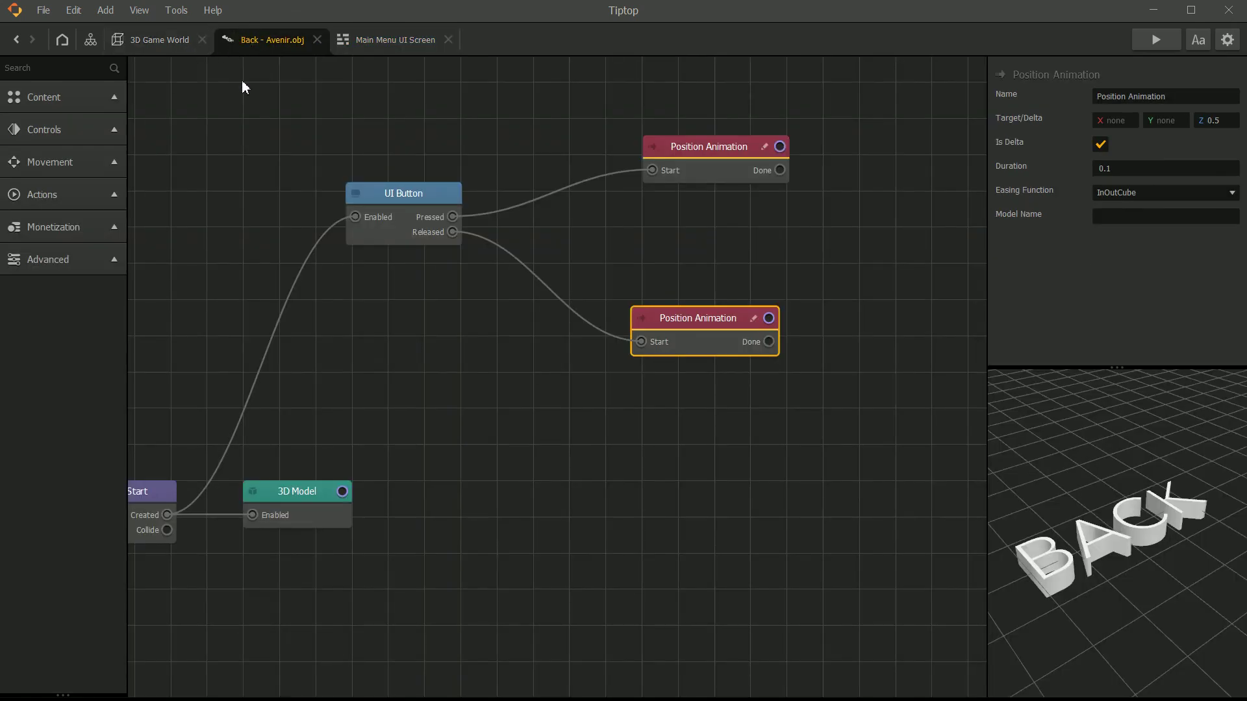
click(384, 199)
click(1105, 121)
click(1062, 180)
click(317, 41)
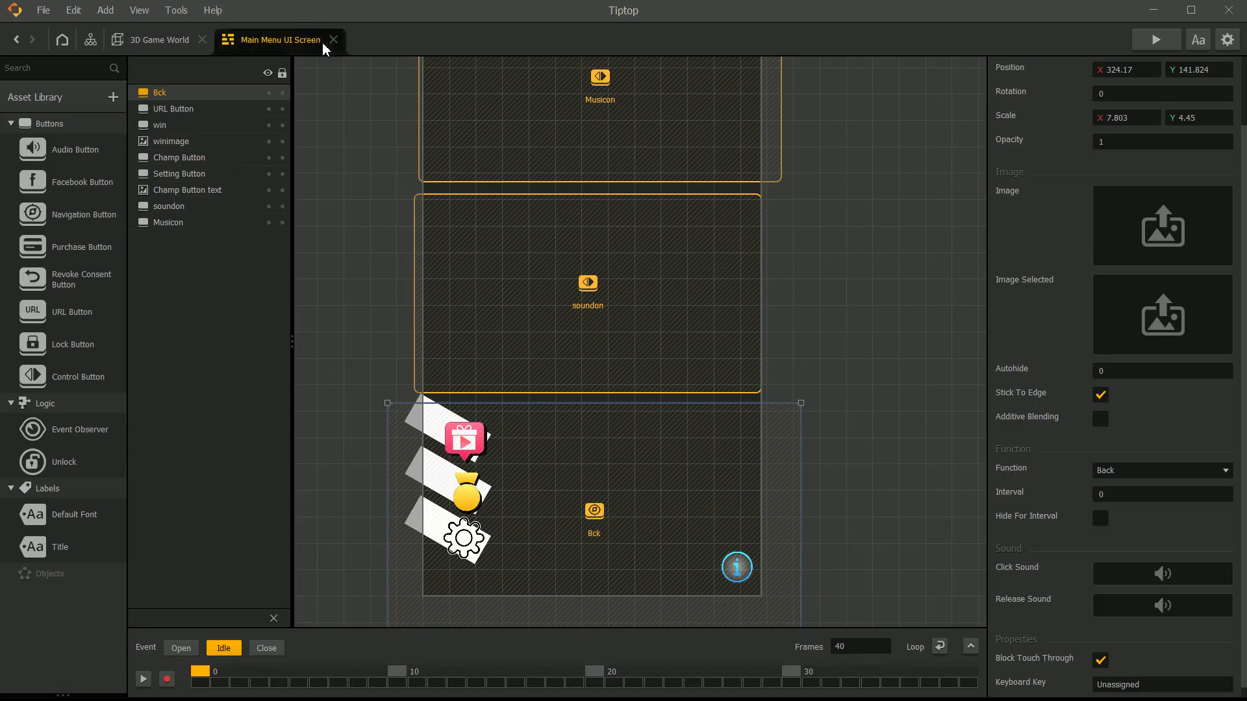
Close the UI screen and, in the project diagram, connect its Bck output to the Load input of 3D Game World.
click(325, 41)
double_click(466, 480)
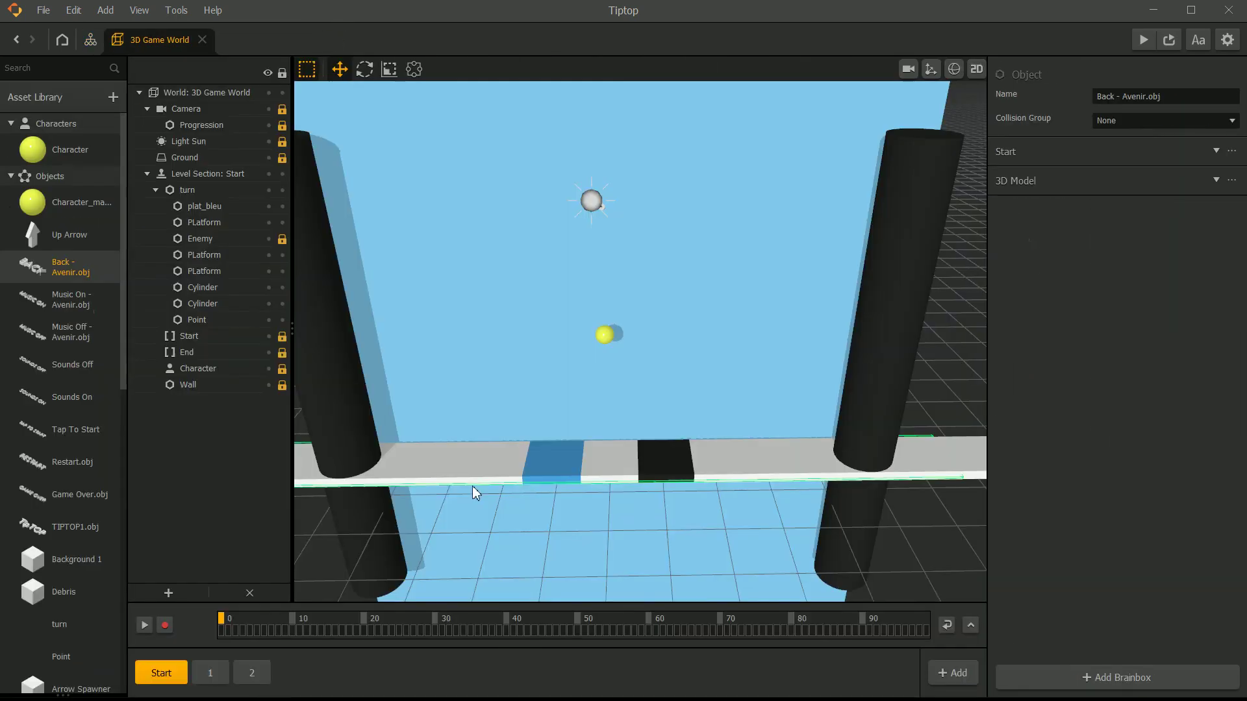
click(90, 40)
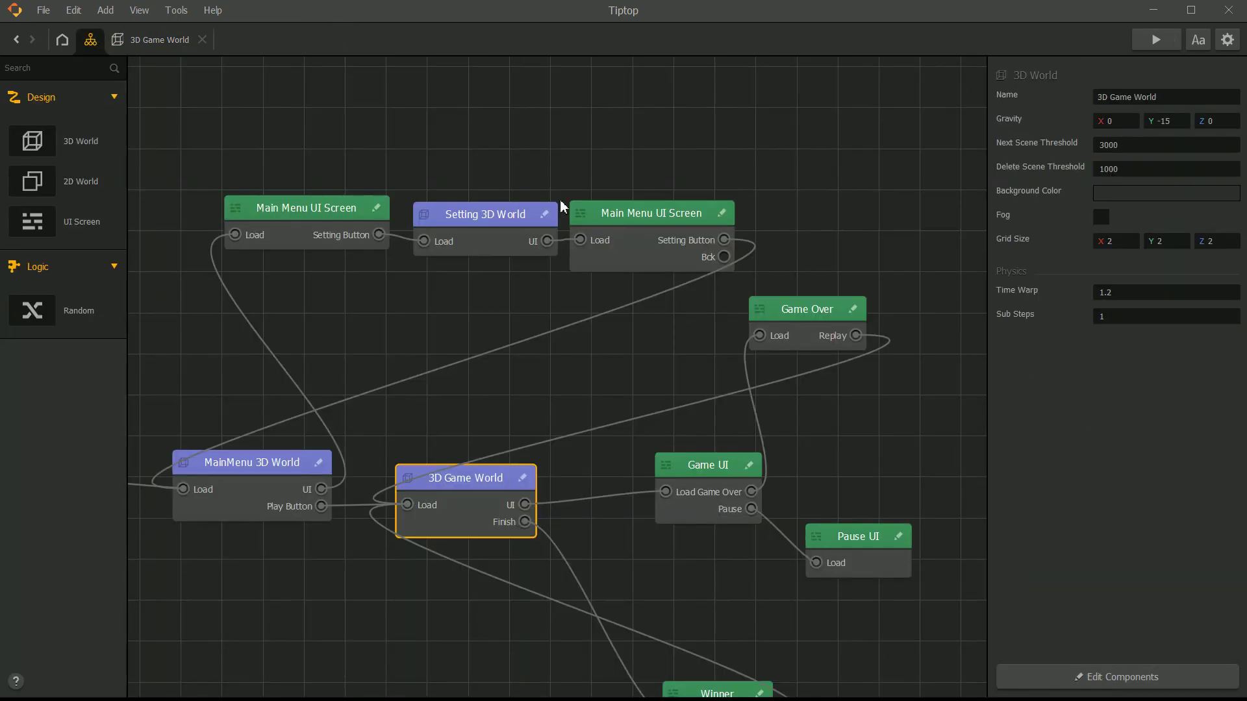
click(652, 210)
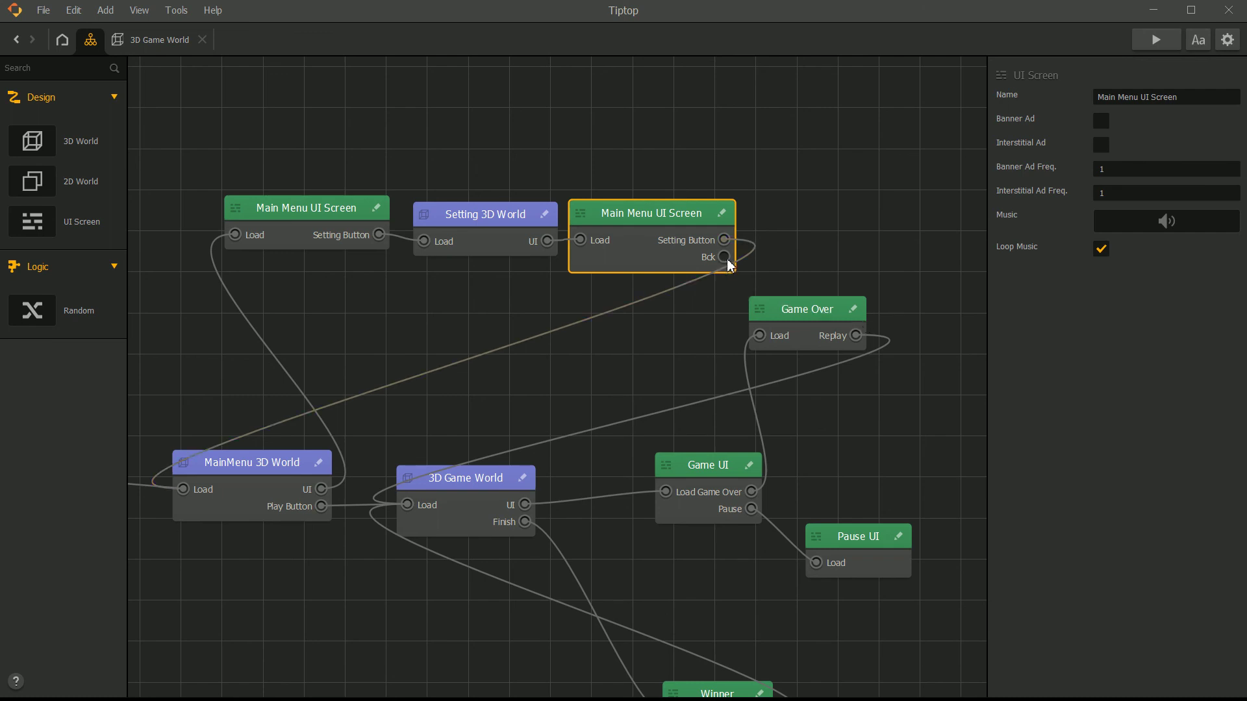
drag(722, 313, 408, 516)
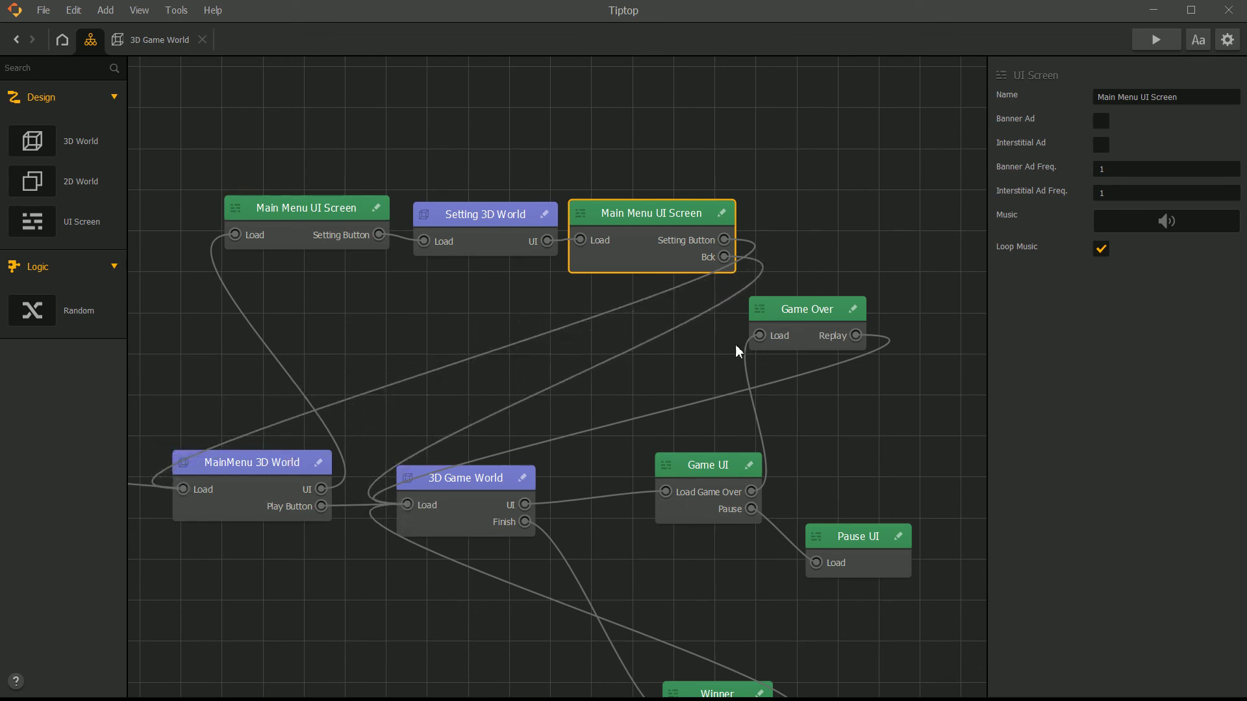
Reopen the Main Menu UI Screen that follows Setting 3D World, then preview a game round, its replay and the settings screen.
double_click(686, 213)
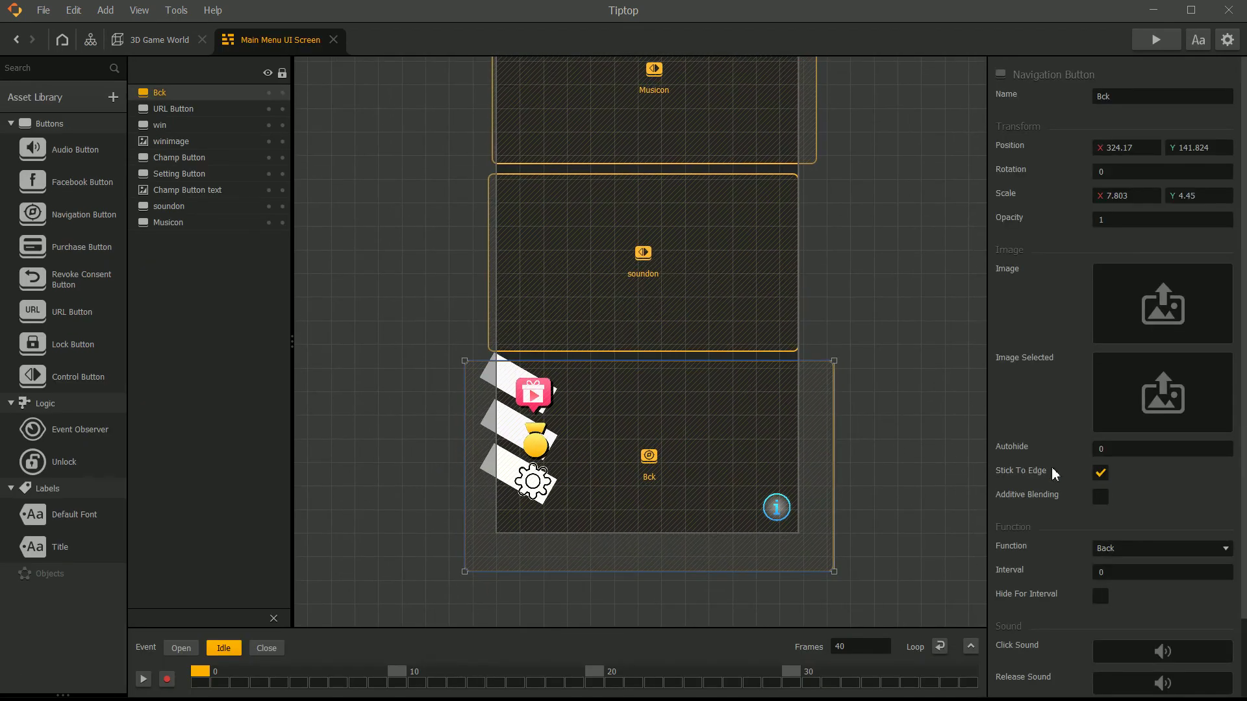
click(1156, 43)
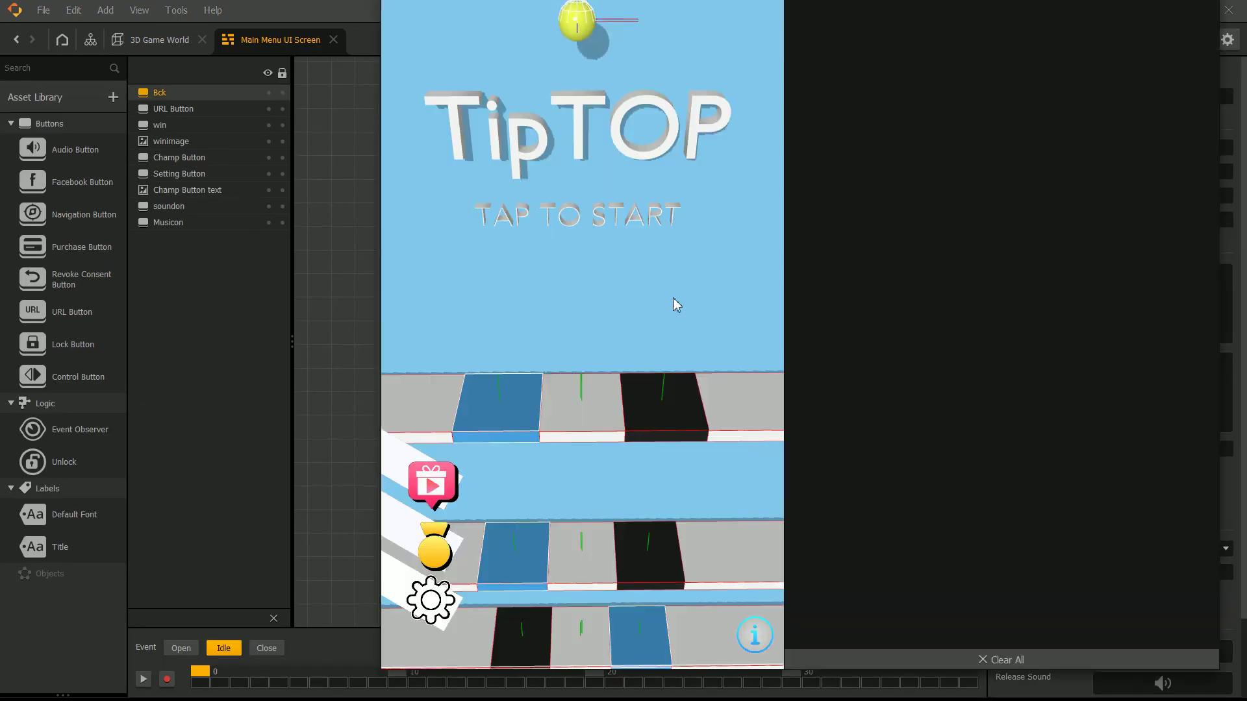
click(621, 354)
drag(625, 381, 599, 395)
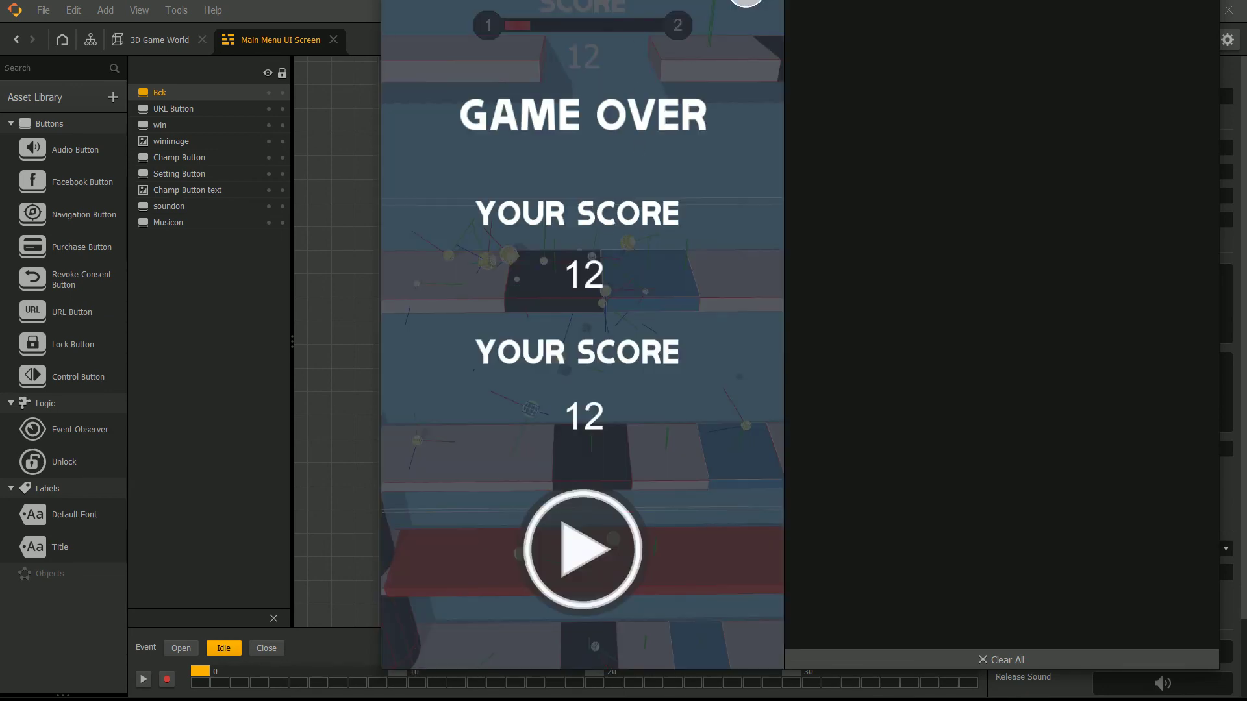
click(583, 550)
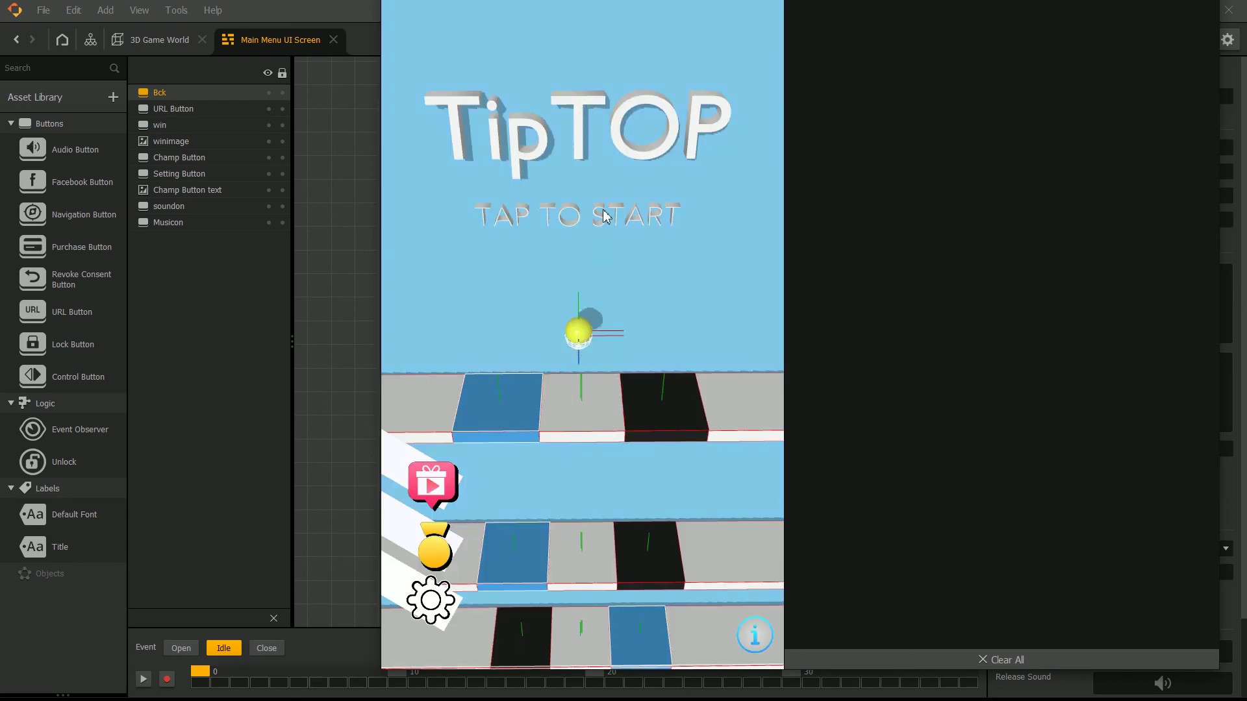
click(438, 606)
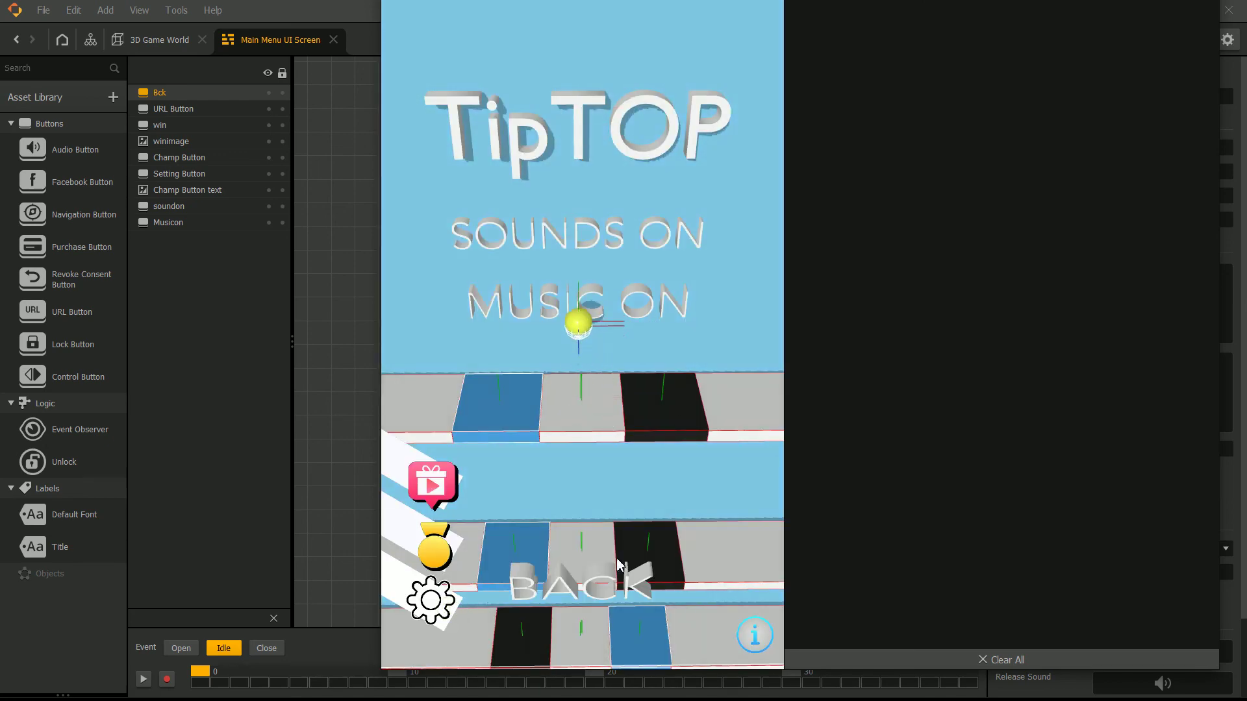